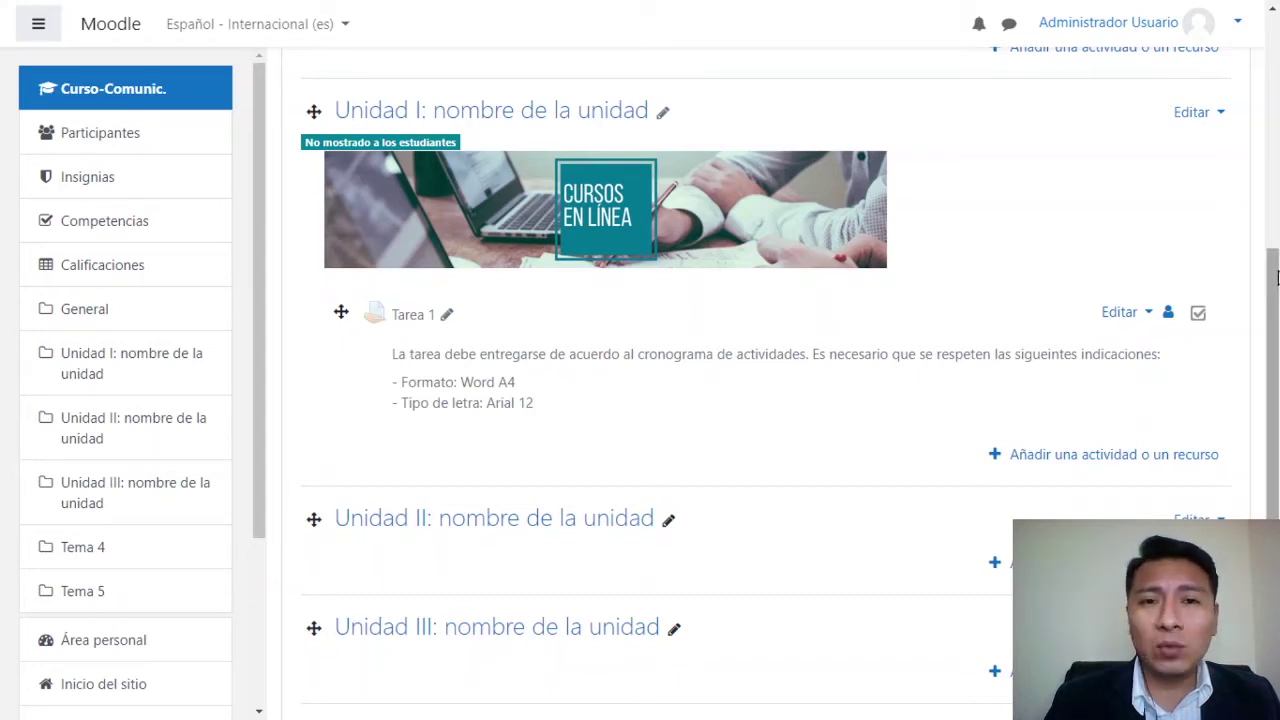
Add a new Cuestionario activity to the section Unidad I
drag(1276, 278, 1276, 310)
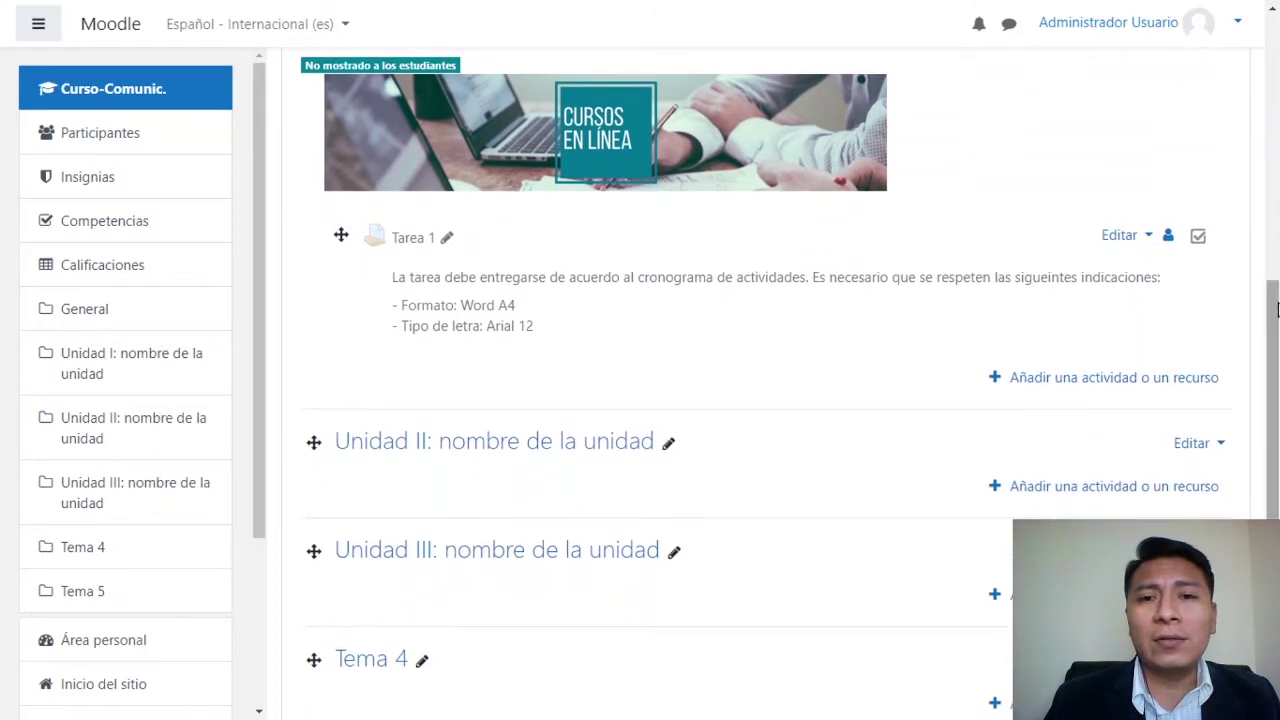
click(1097, 388)
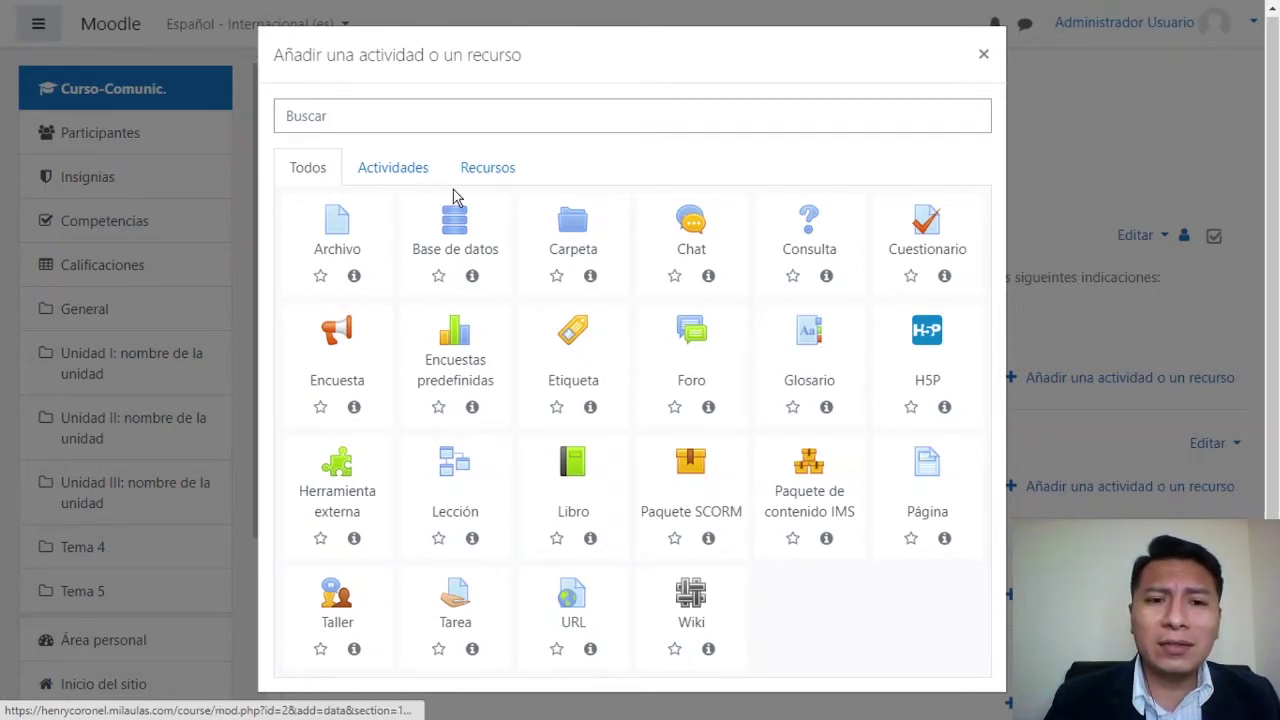
click(407, 171)
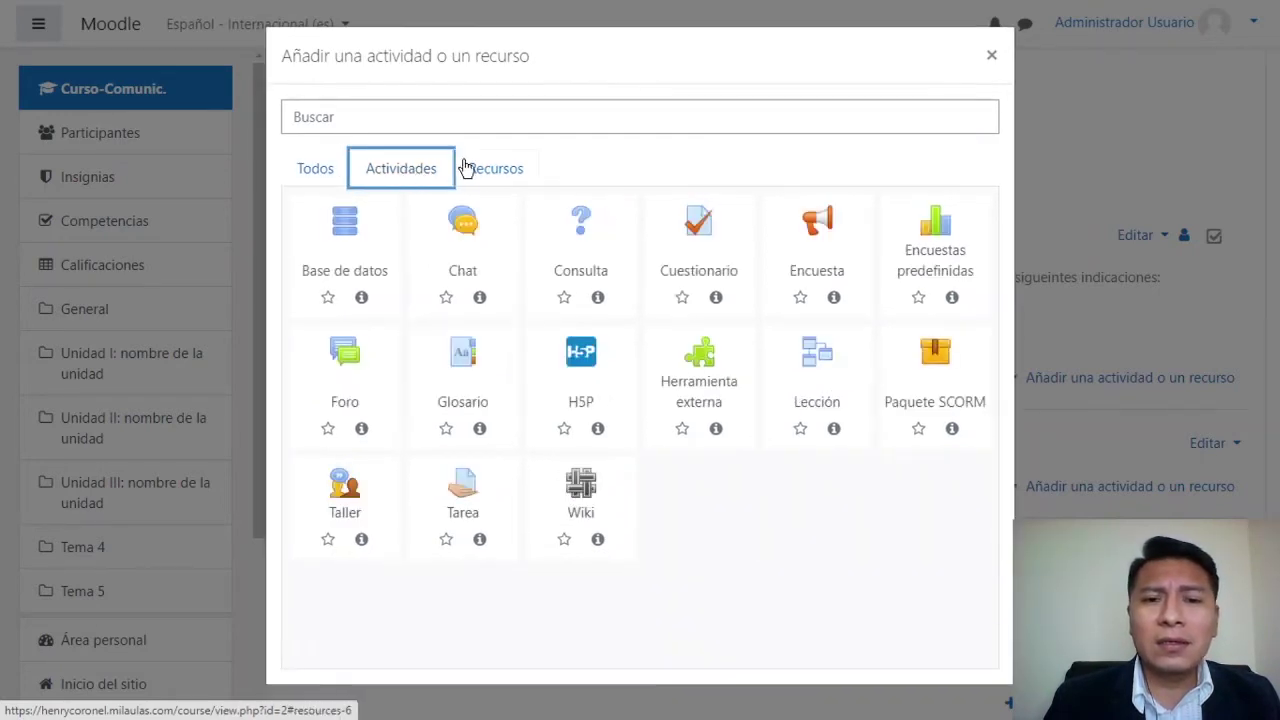
click(507, 169)
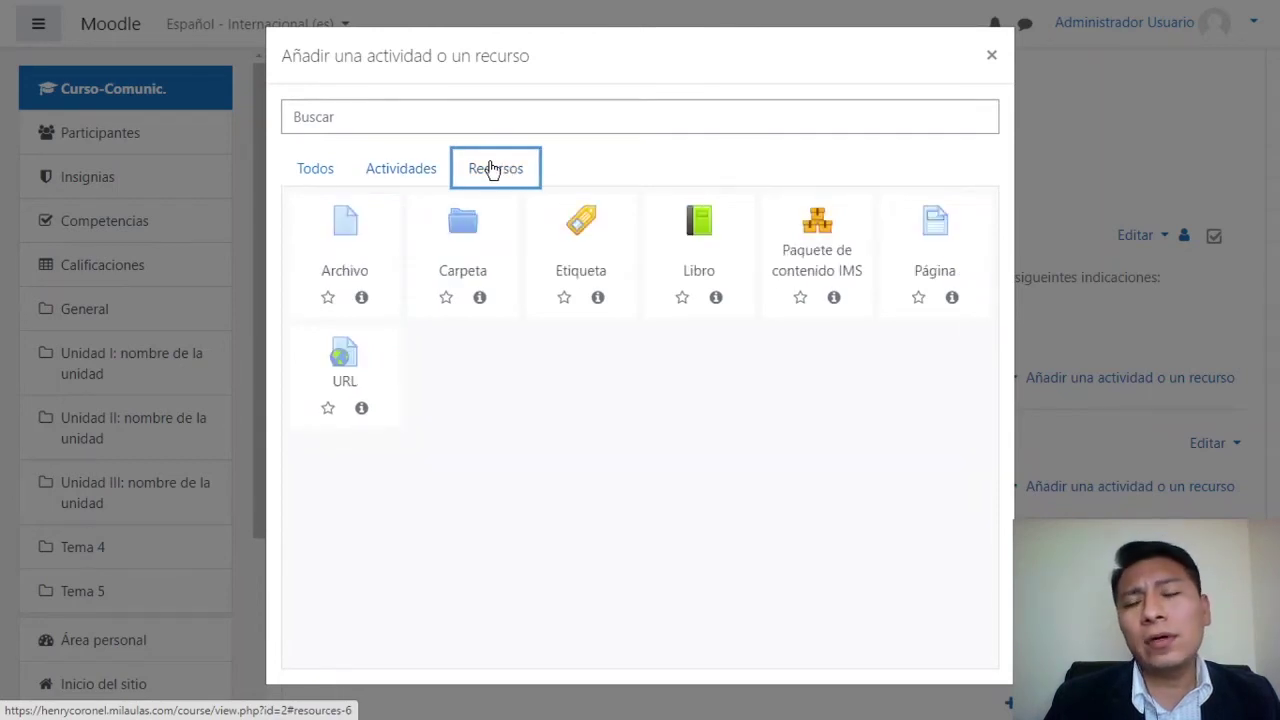
click(424, 176)
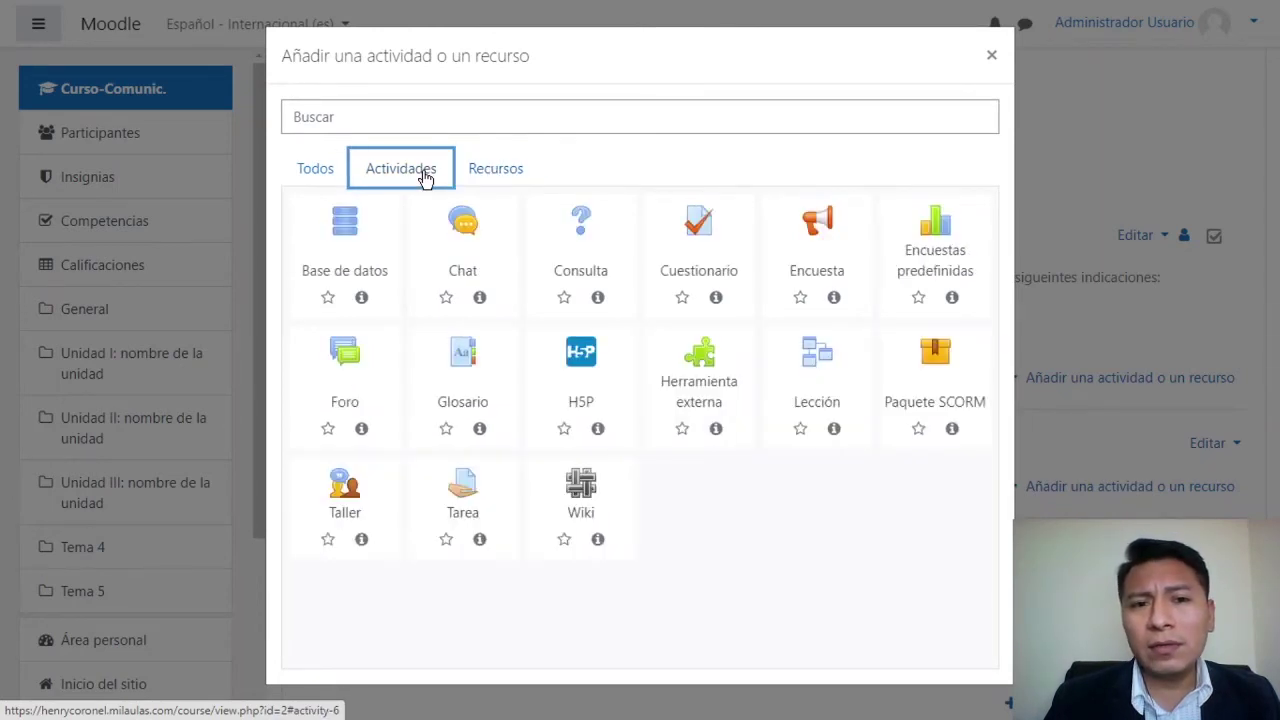
click(700, 244)
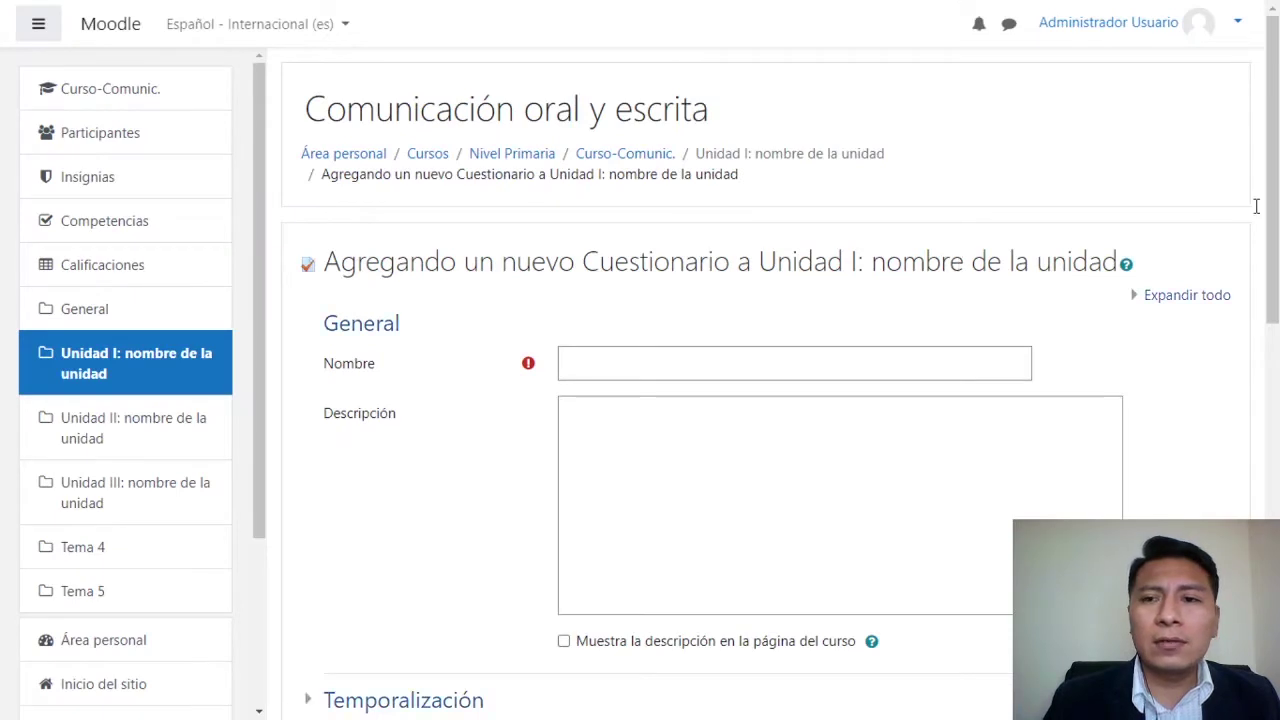
Name the questionnaire "Autoevaluación"
drag(1275, 163, 1276, 210)
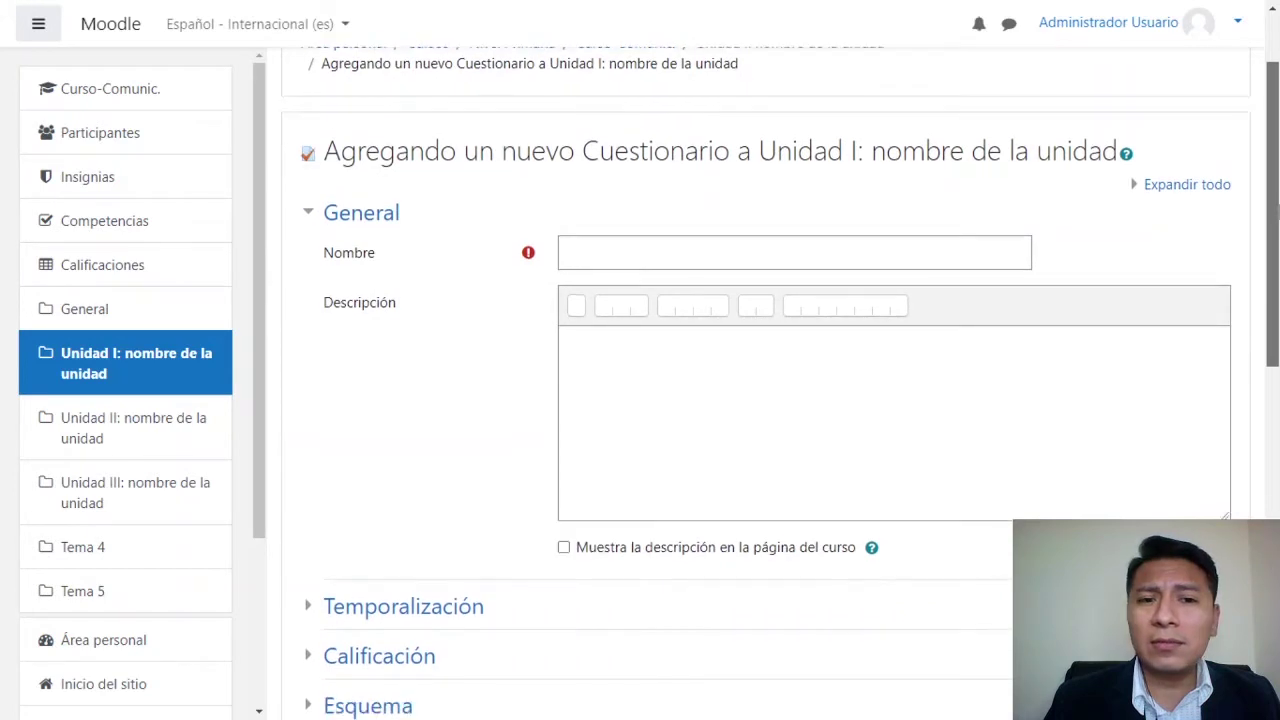
click(824, 255)
text(Autoevaluac)
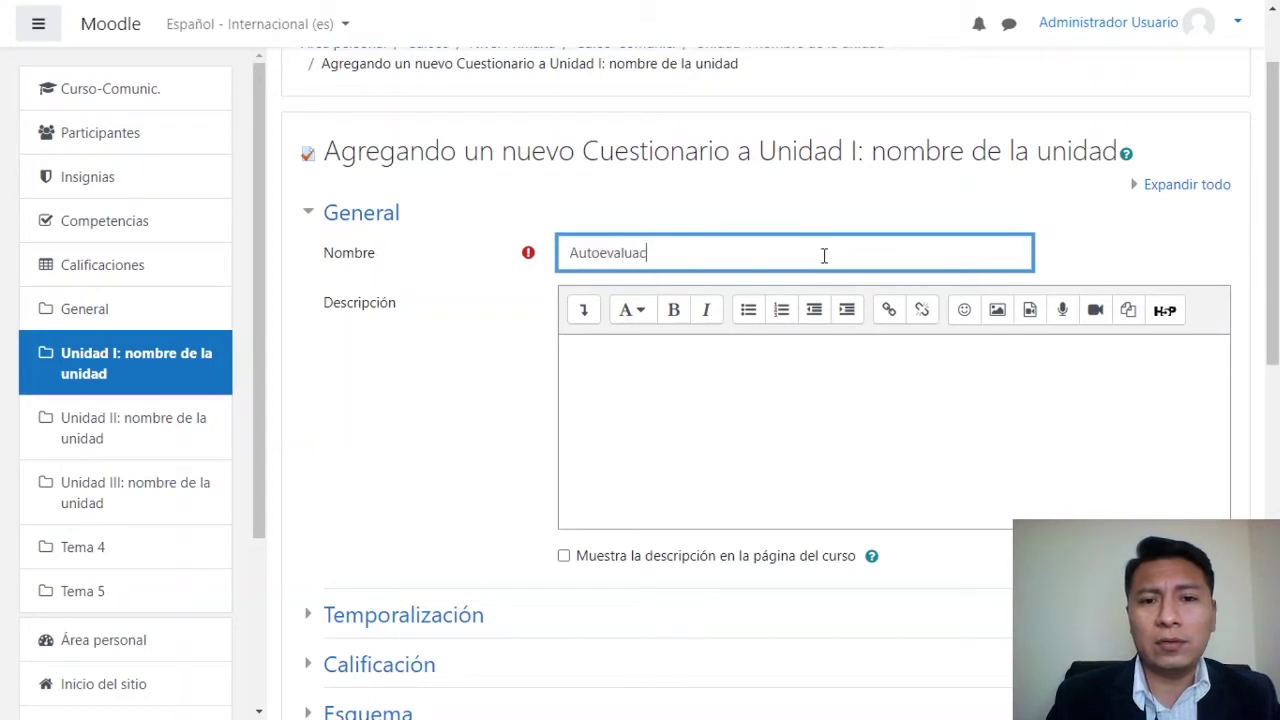
text(io)
key(BackSpace)
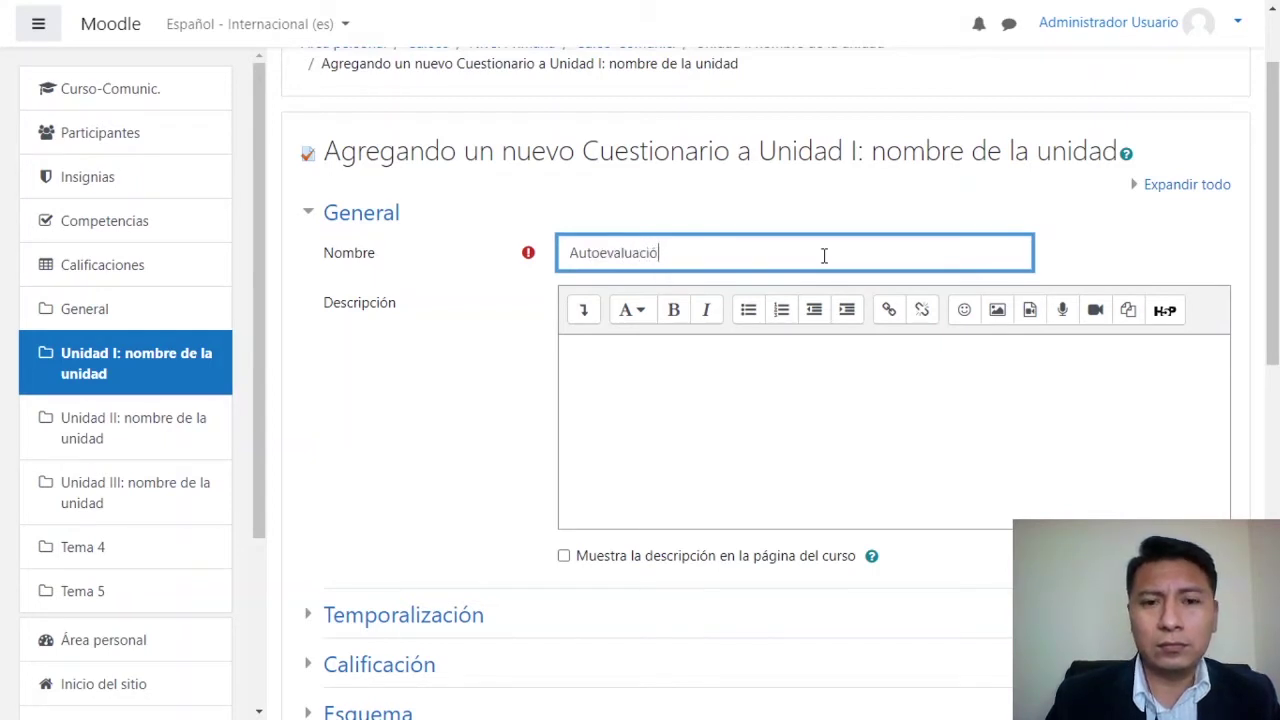
Enter the description "Esta autoevaluación permitirá reforzar lo aprendido." and have it shown on the course page
click(763, 397)
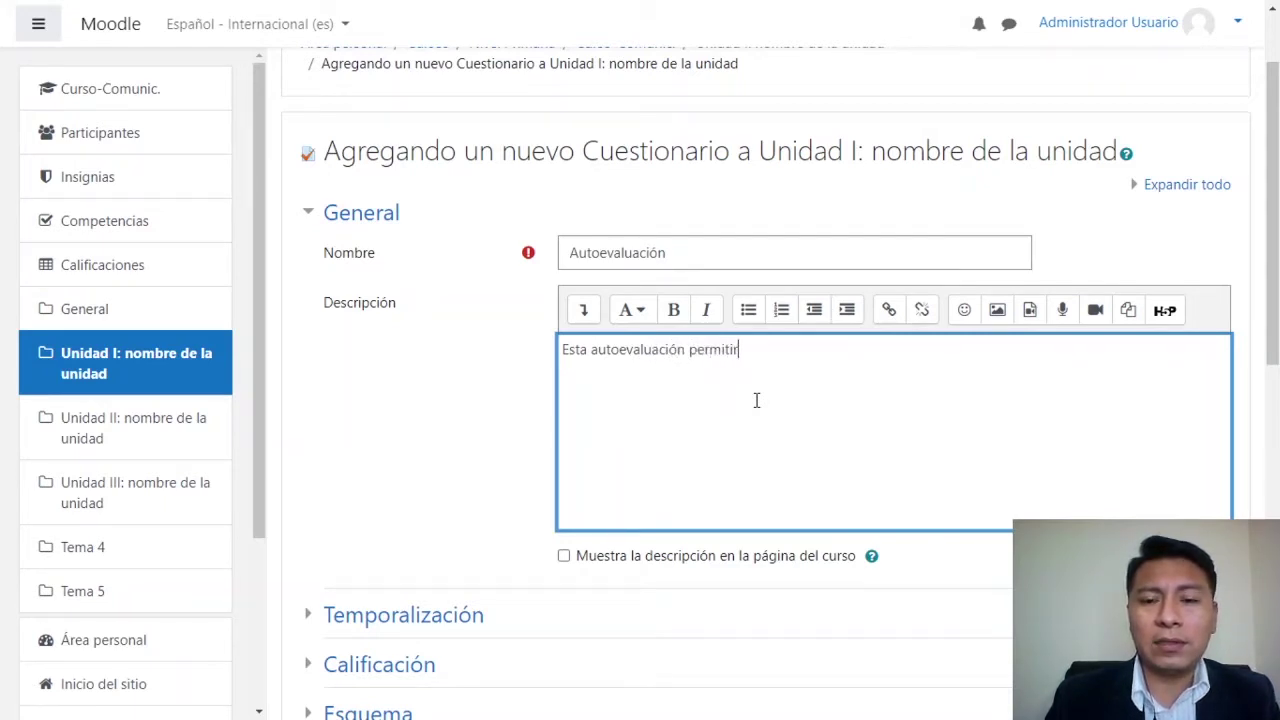
text(lo aprendido.)
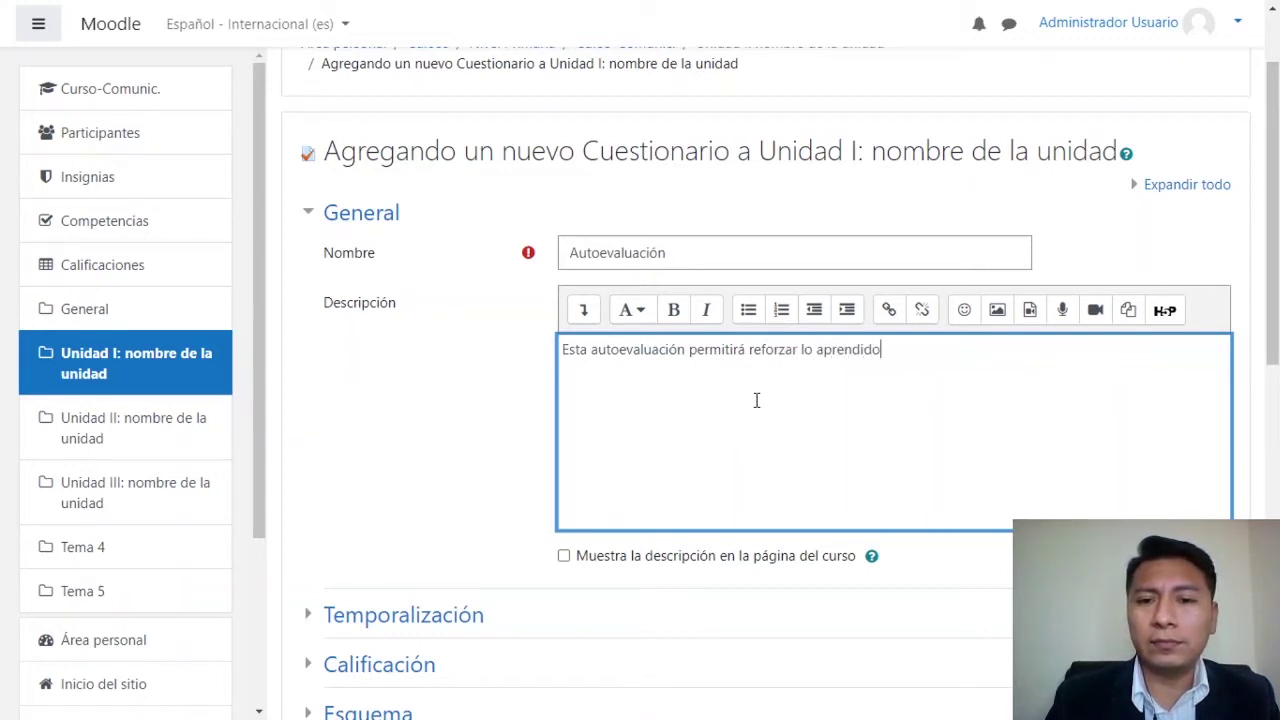
click(563, 555)
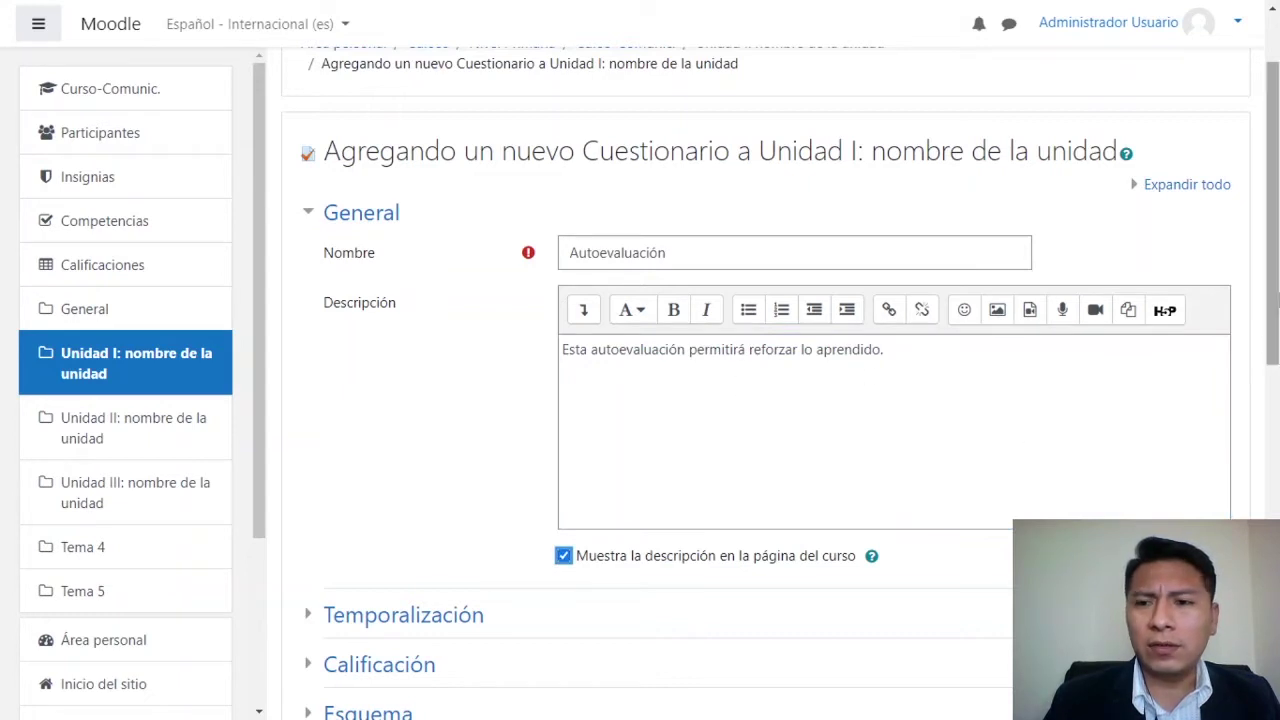
Enable the questionnaire's opening and closing dates in the Temporalización settings
drag(1276, 265, 1276, 316)
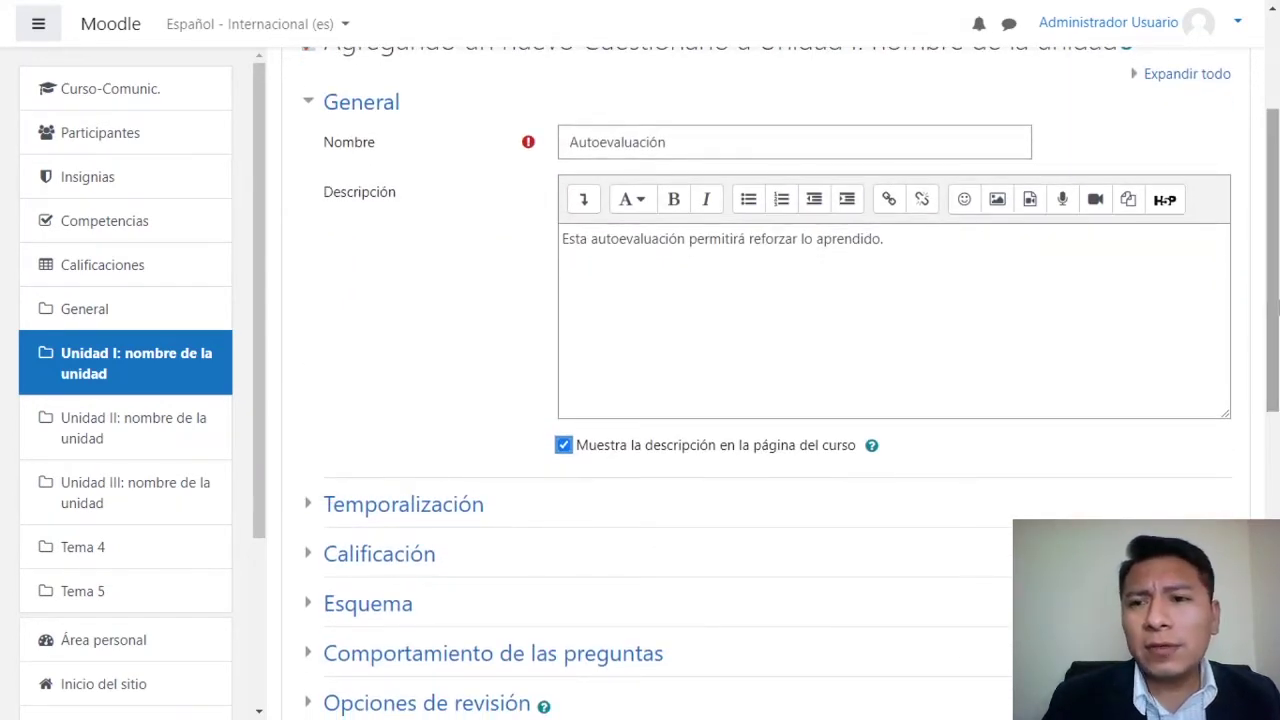
drag(1273, 208, 1276, 258)
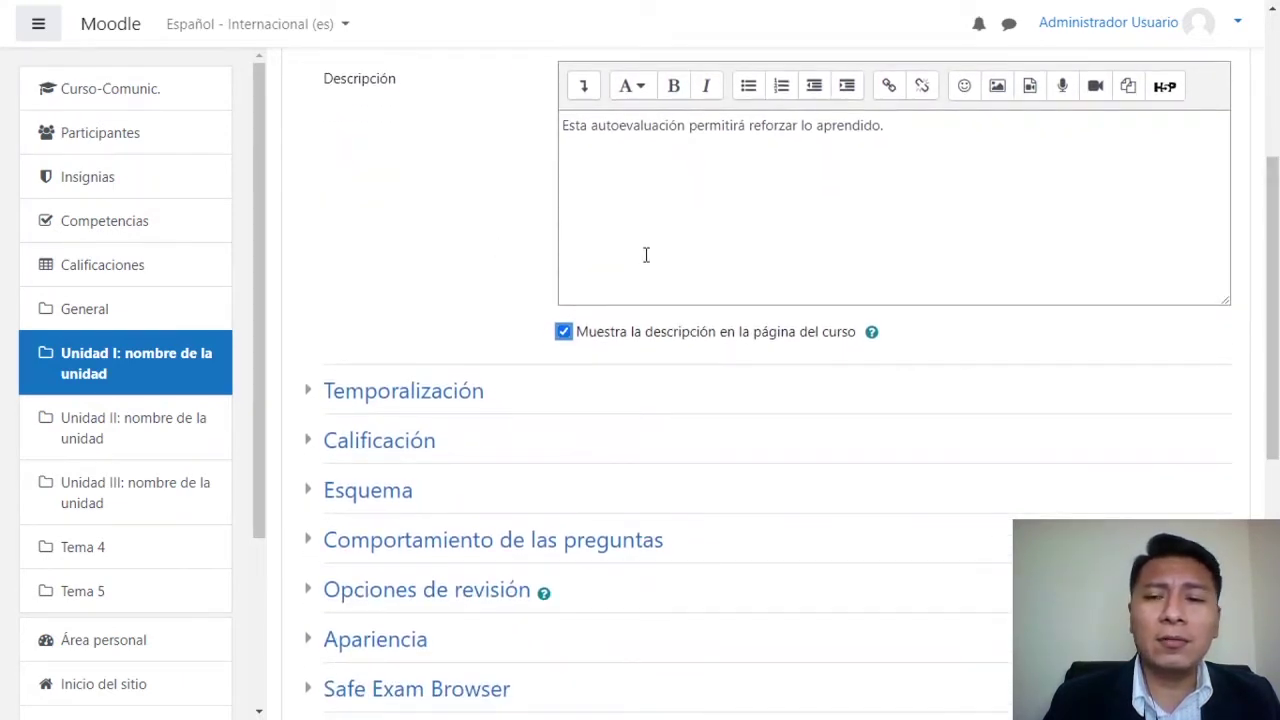
drag(1275, 268, 1274, 334)
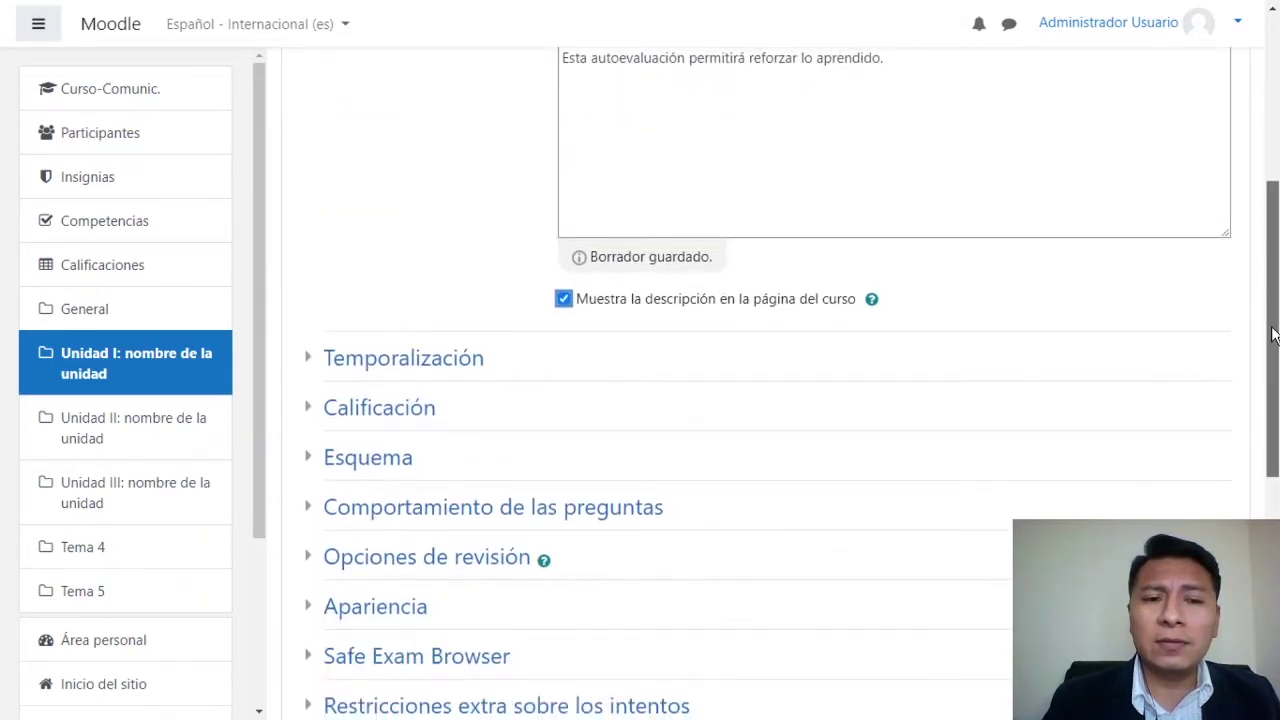
click(310, 327)
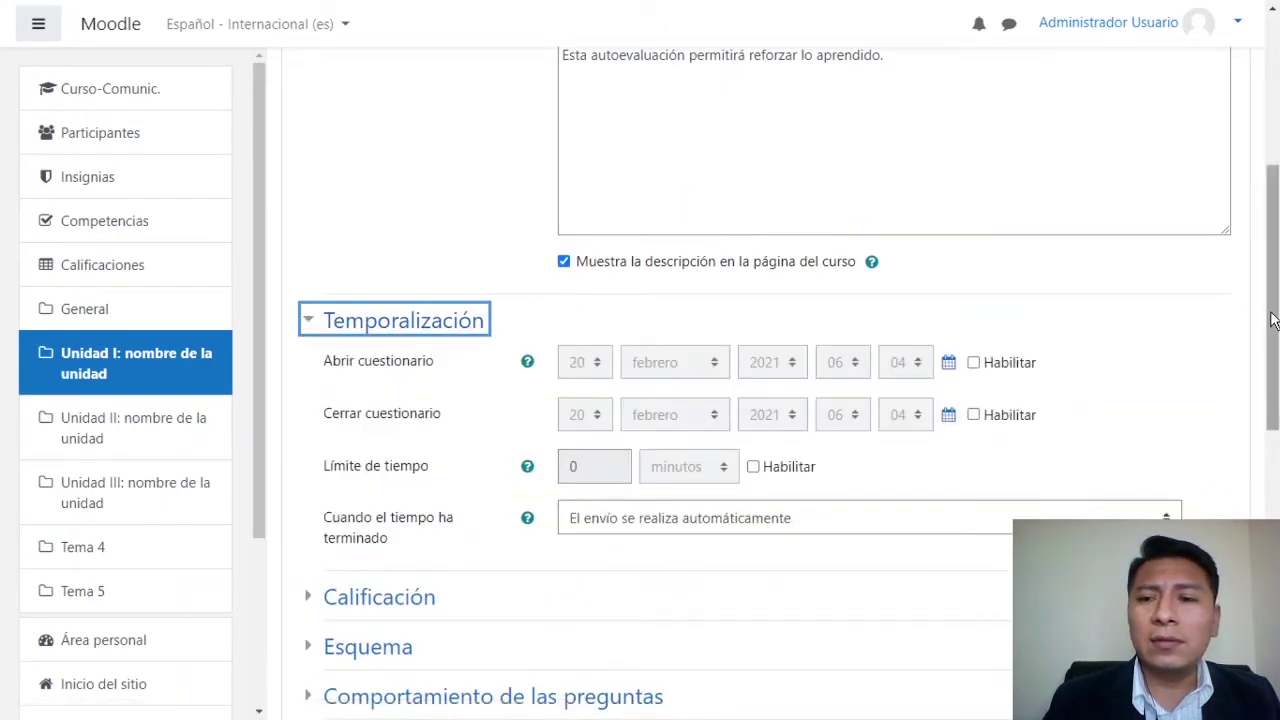
drag(1268, 320, 1268, 348)
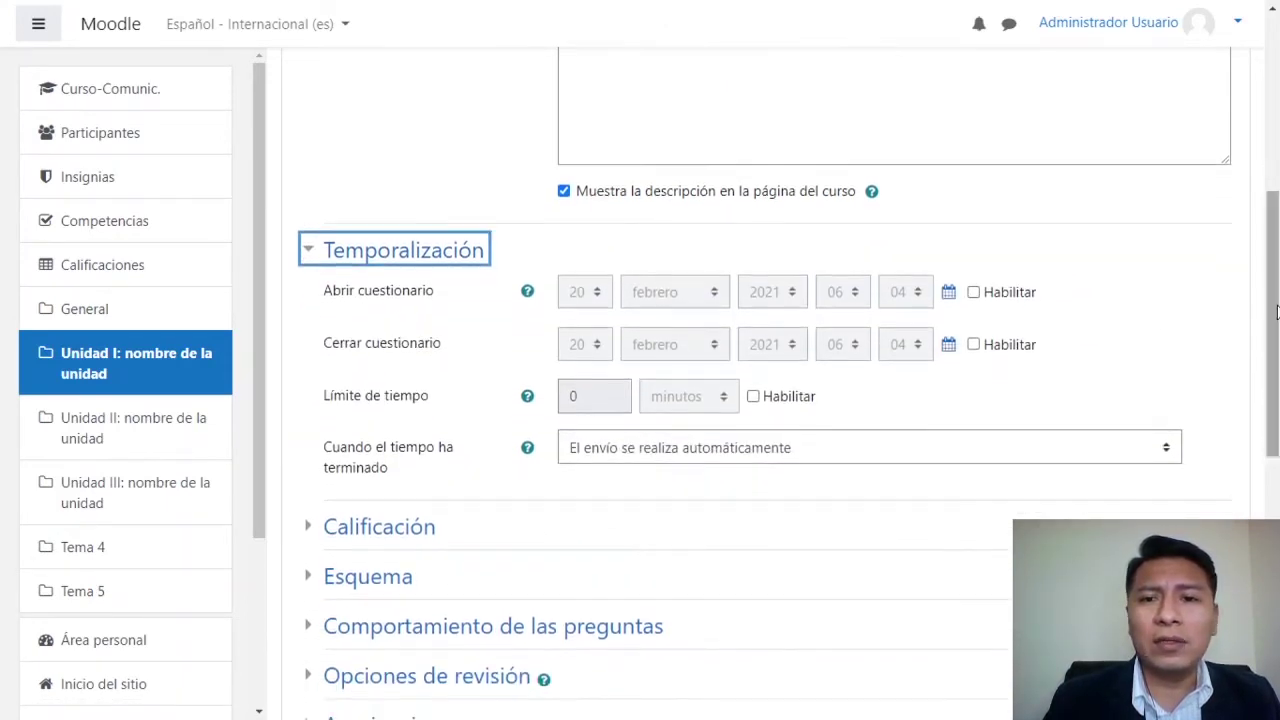
click(975, 293)
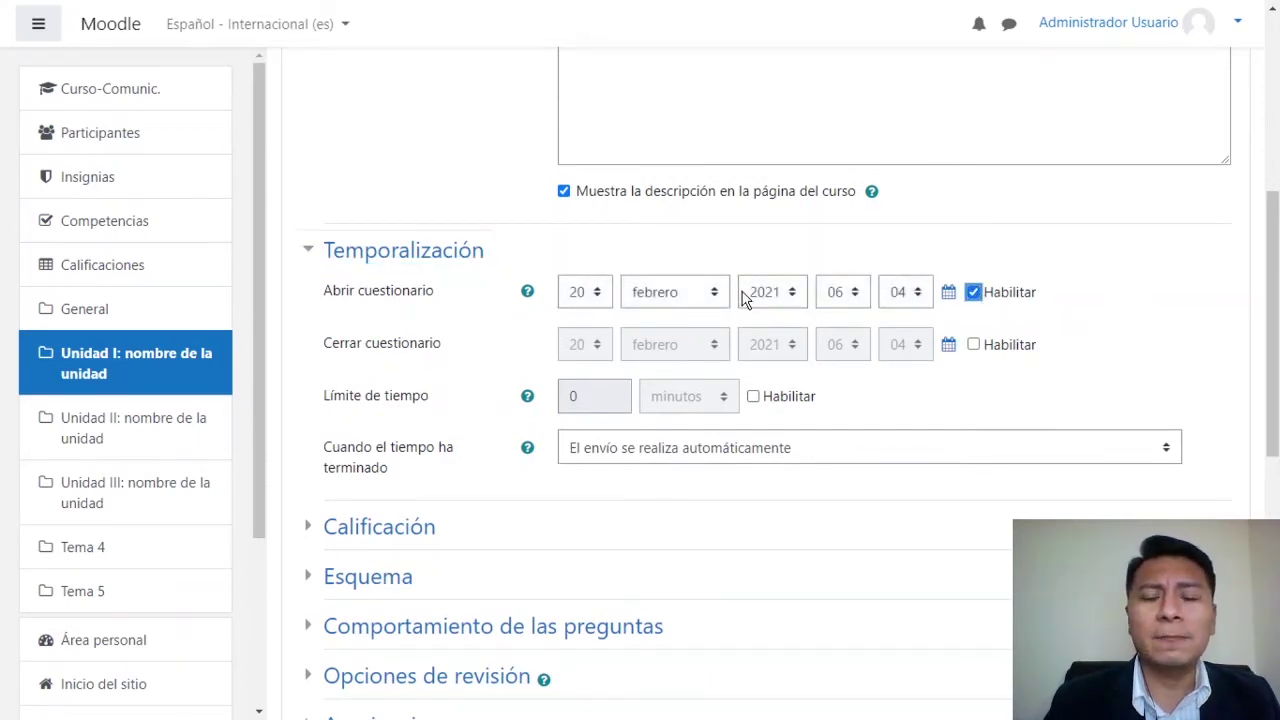
click(975, 345)
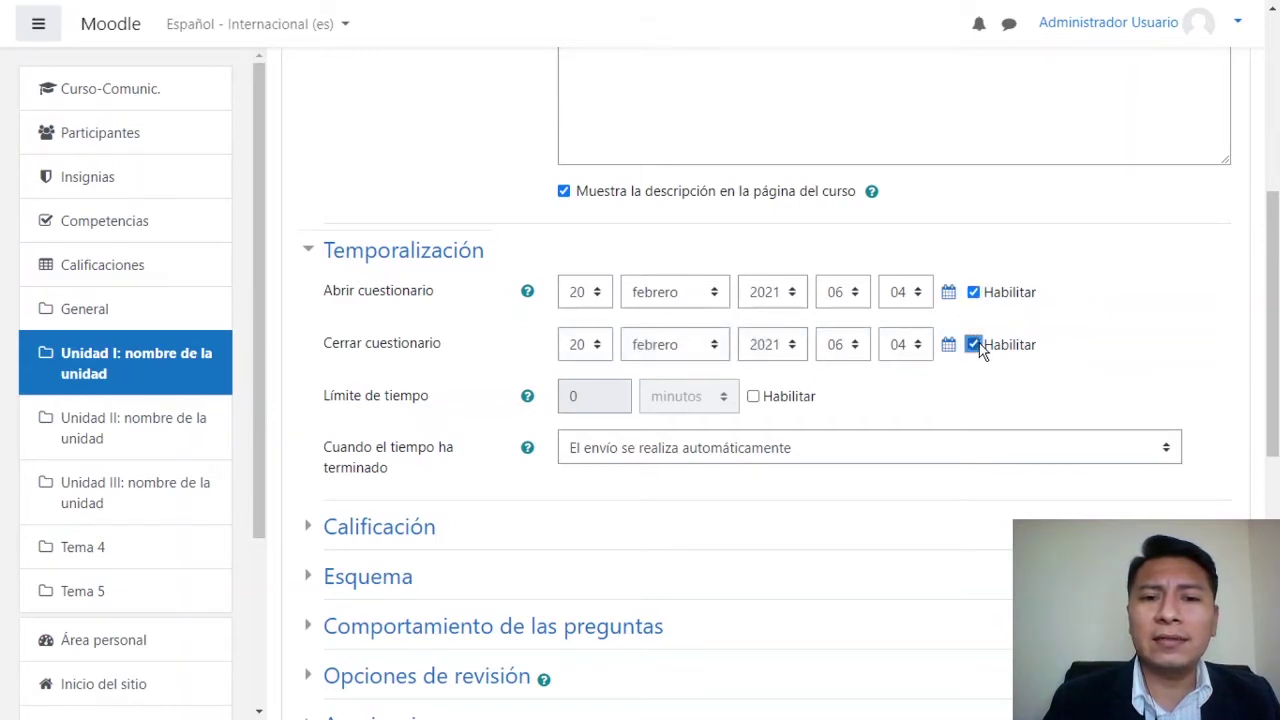
Set the day of the questionnaire's closing date to 22
click(597, 344)
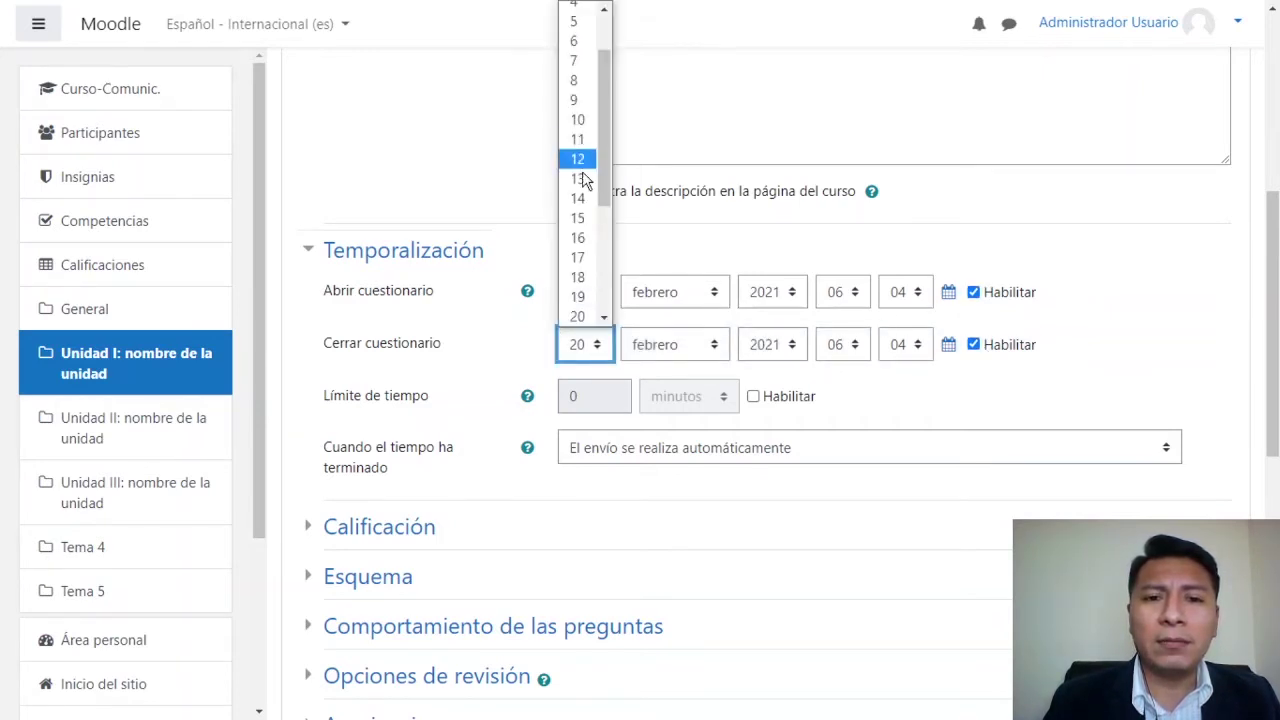
drag(600, 190, 600, 220)
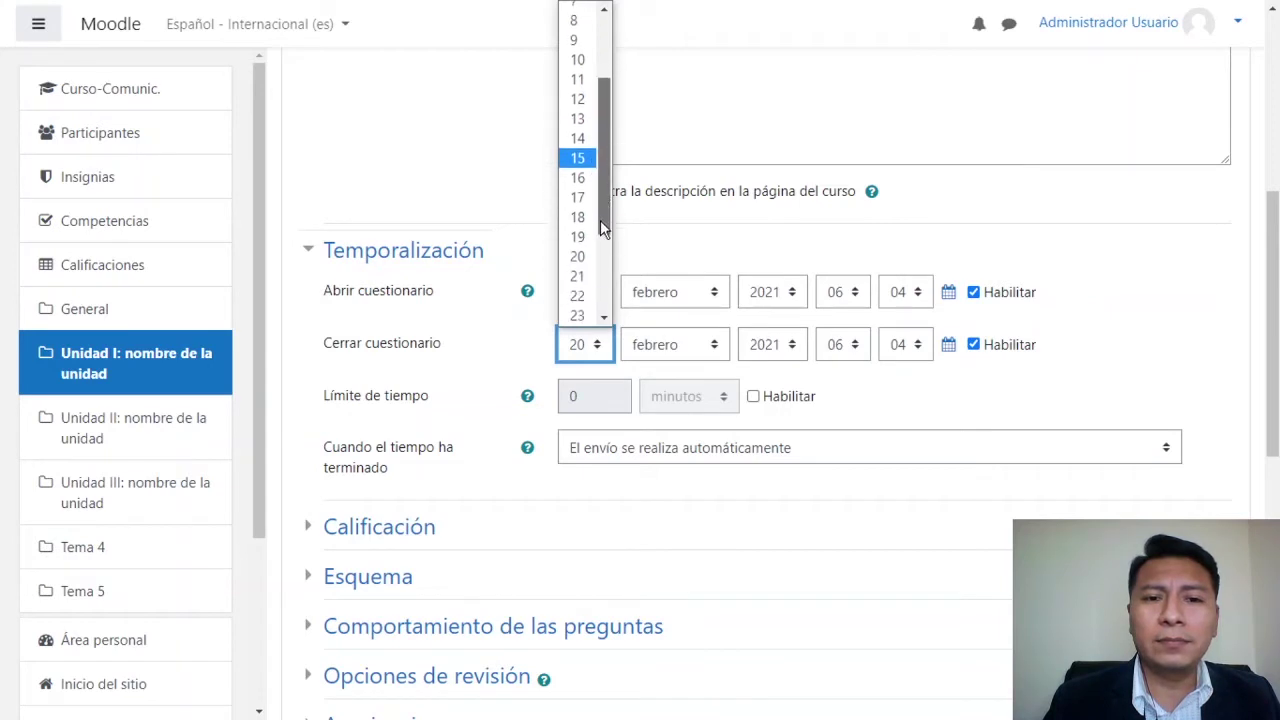
click(586, 294)
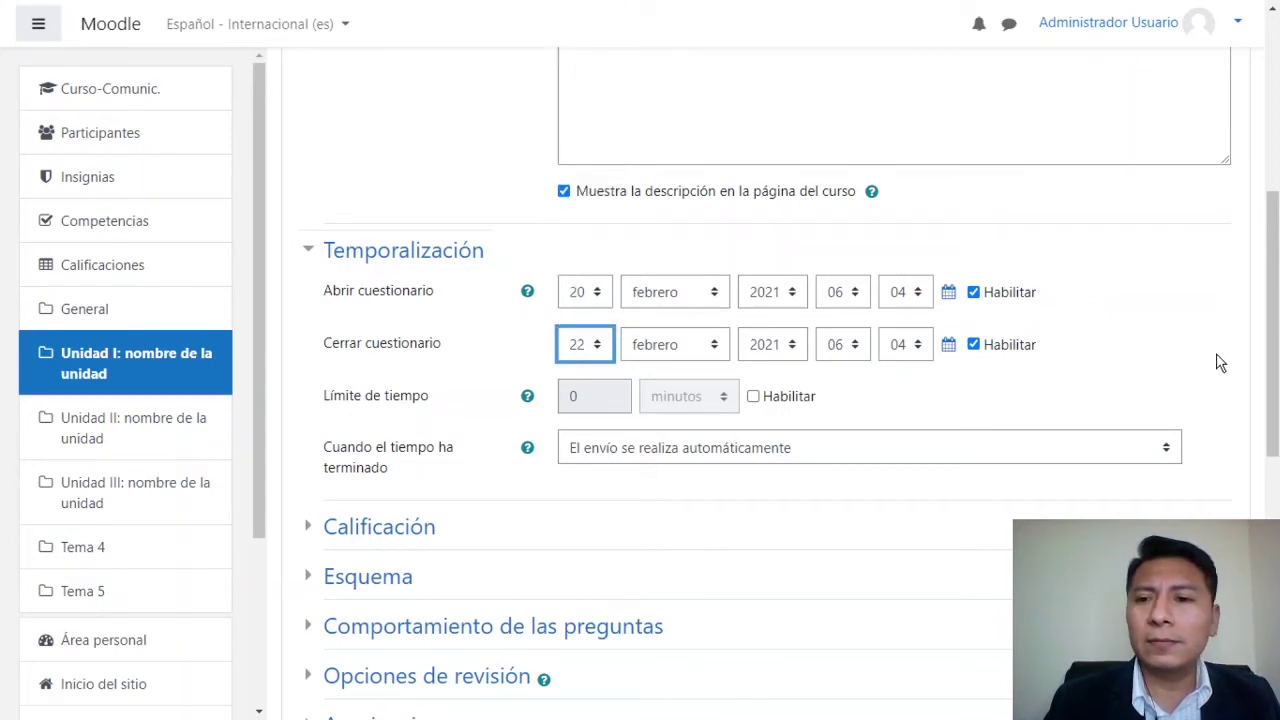
Set the questionnaire's opening time to 00:00
click(840, 295)
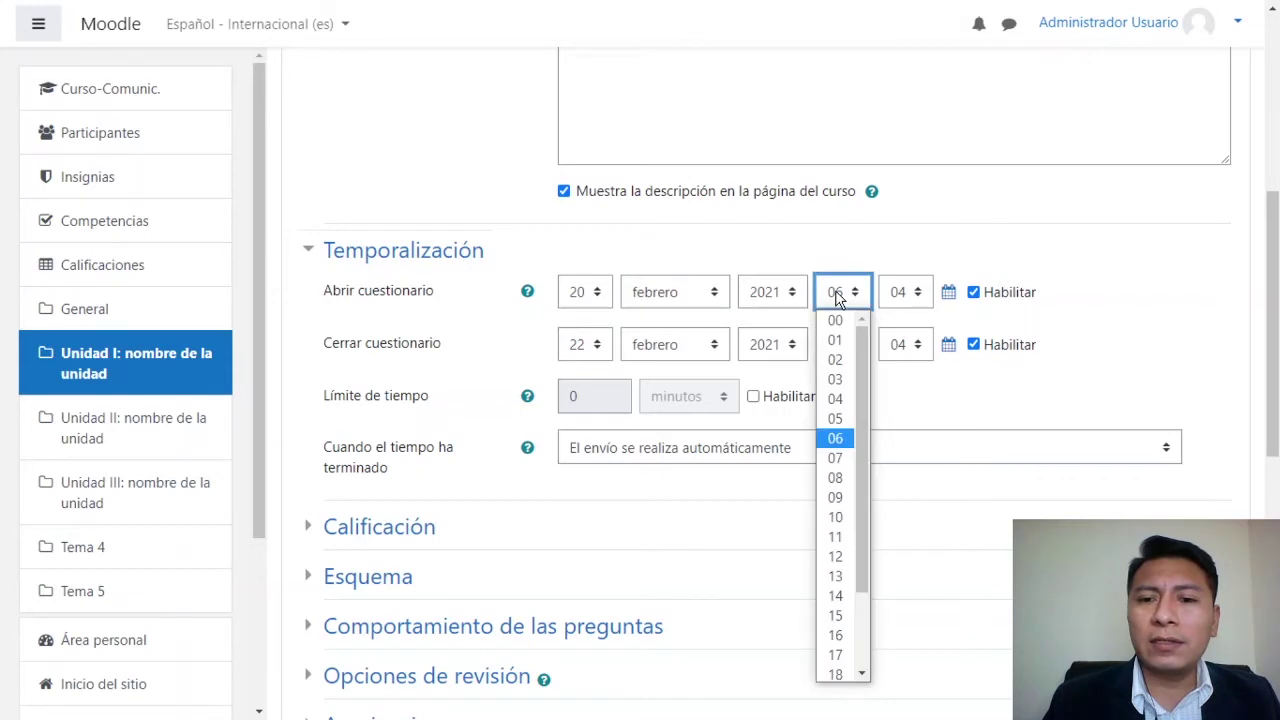
click(840, 316)
click(895, 294)
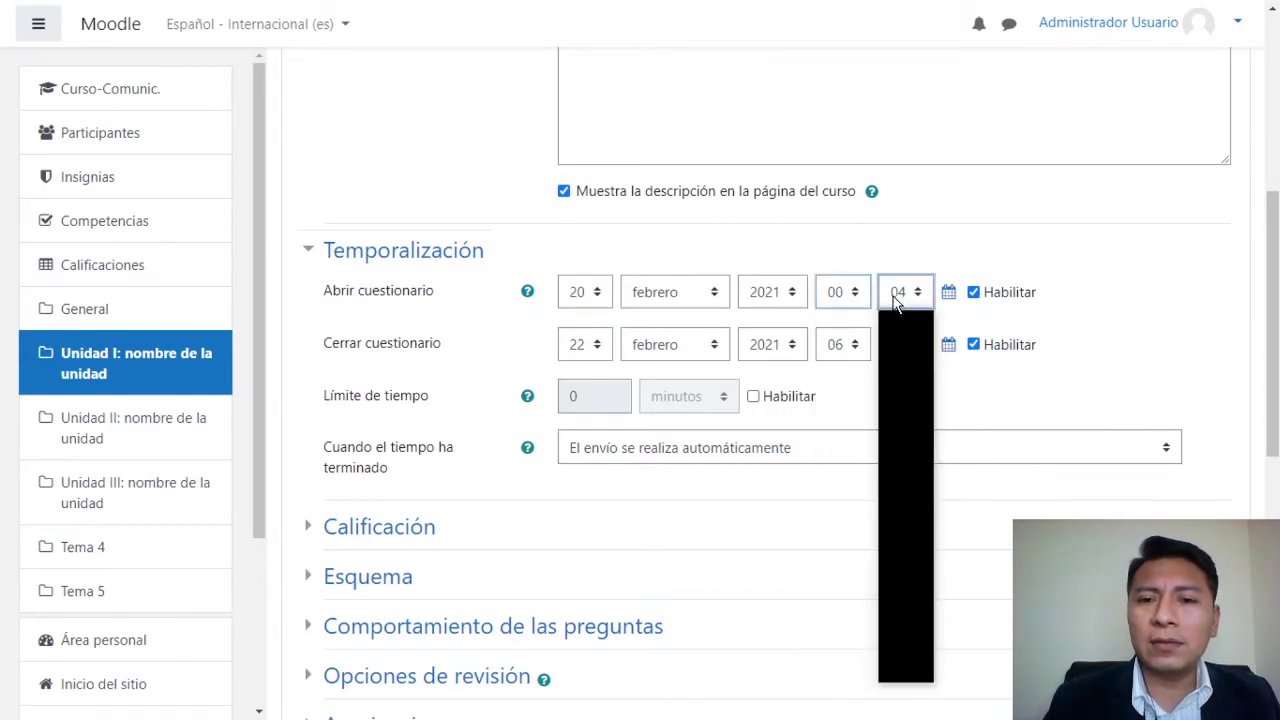
key(Escape)
key(0)
Set the questionnaire's closing time to 23:59
click(843, 345)
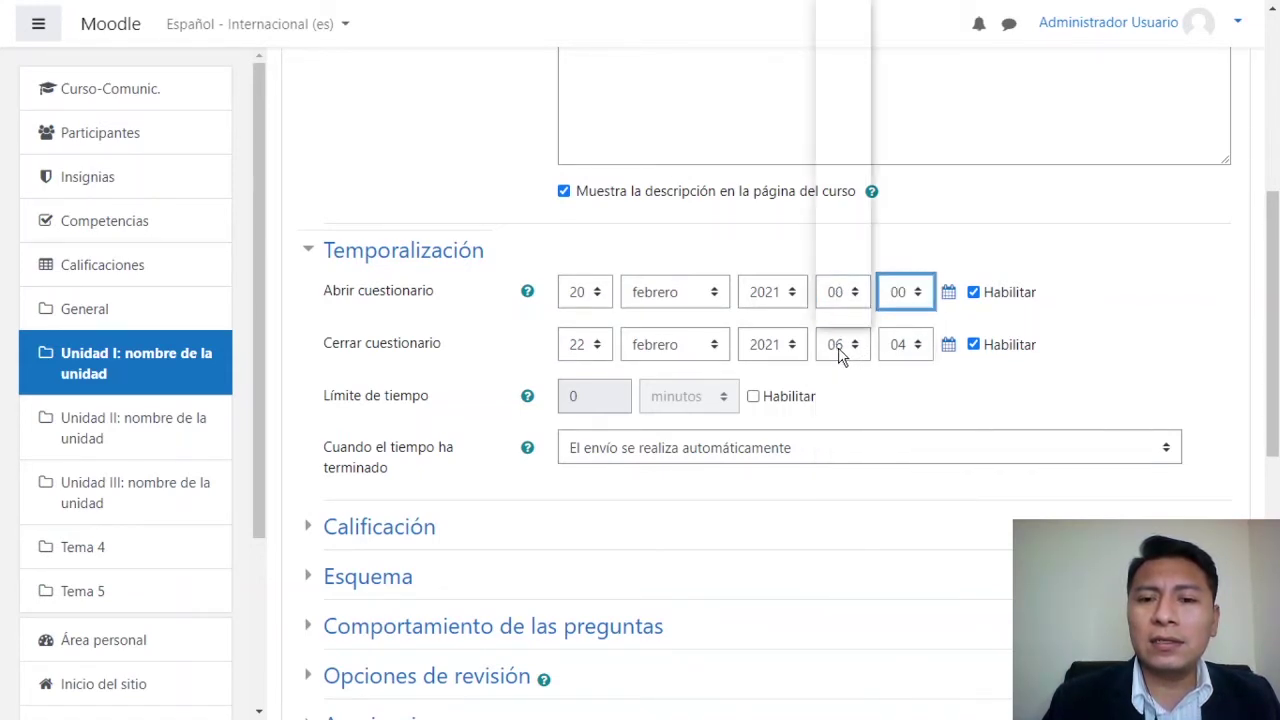
drag(863, 201, 863, 289)
click(840, 317)
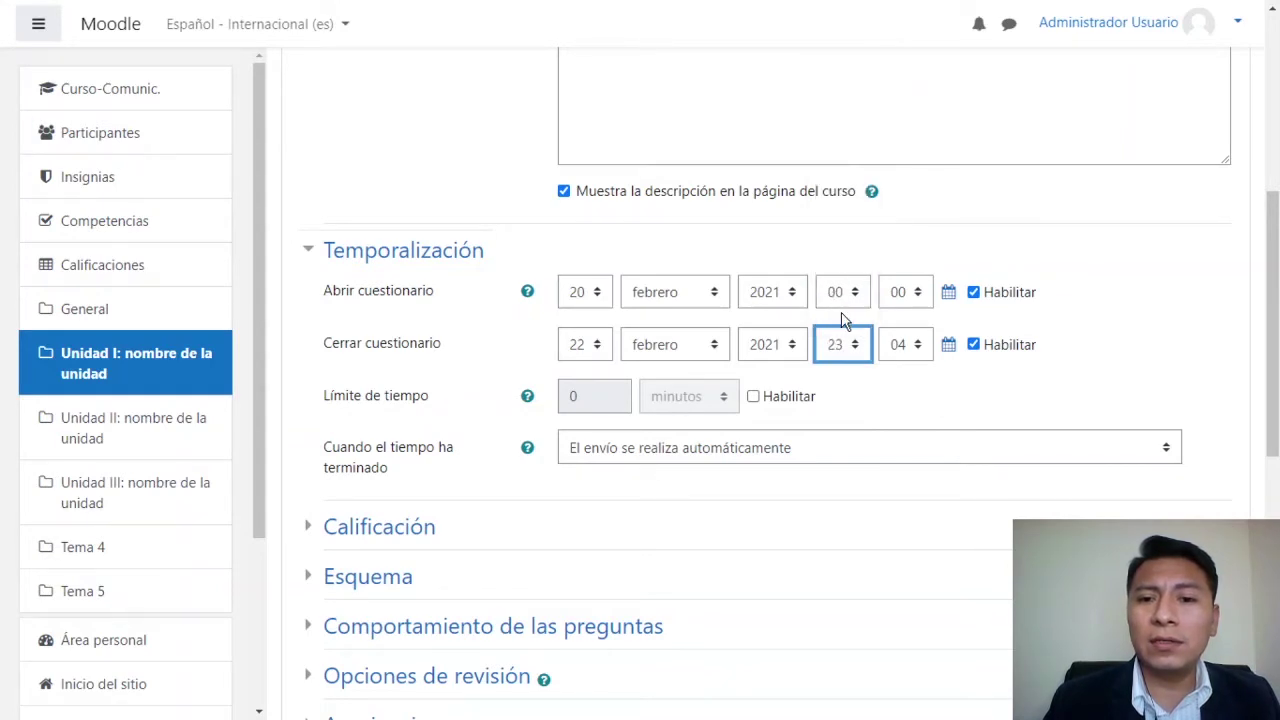
click(904, 350)
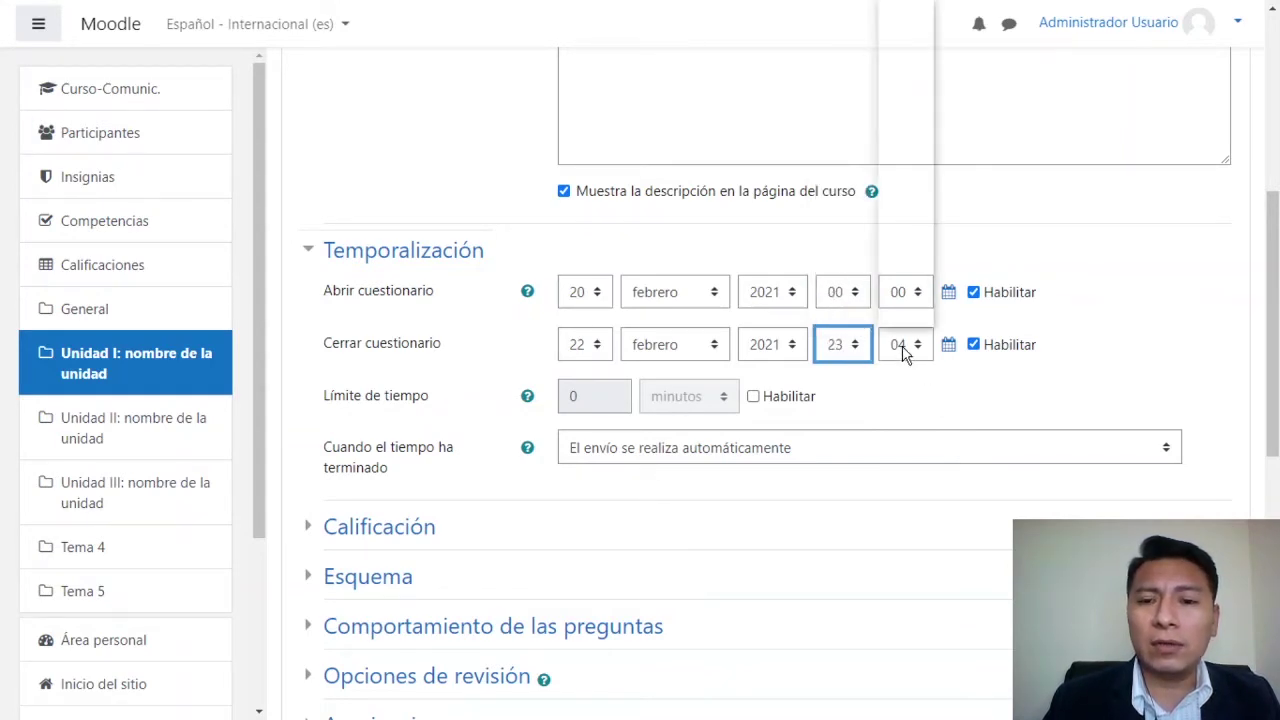
drag(920, 97, 916, 325)
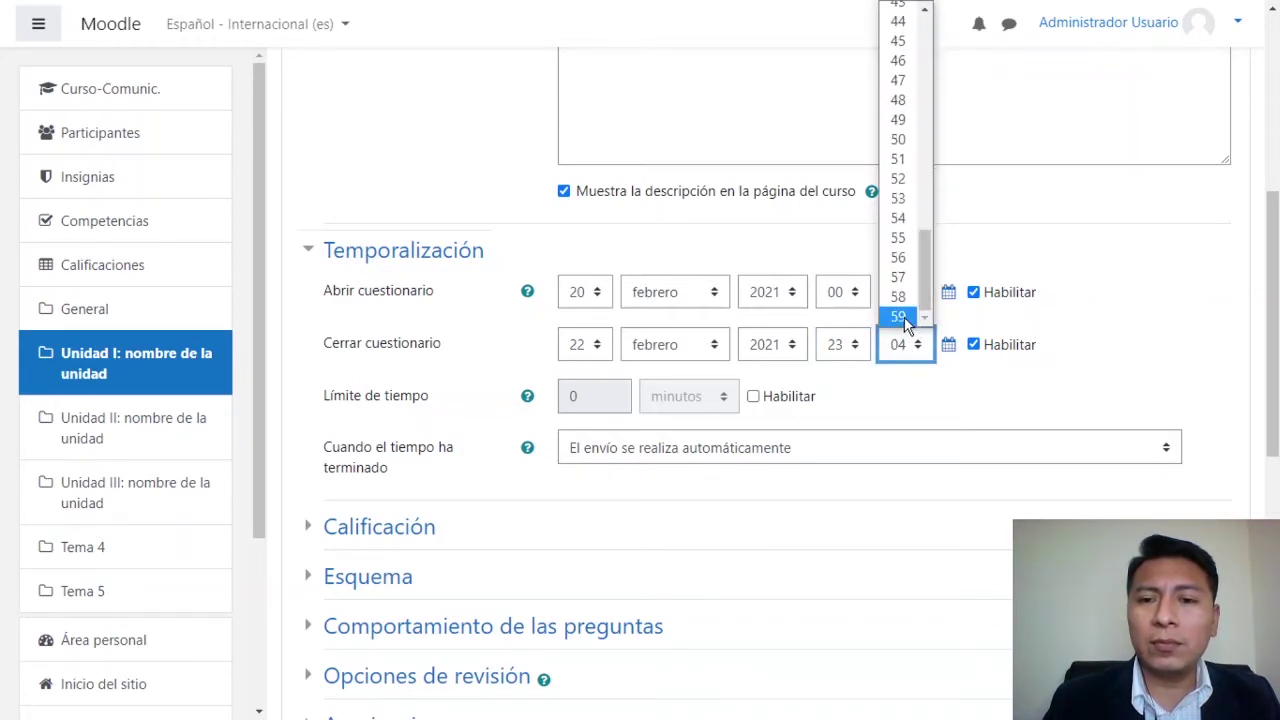
click(905, 318)
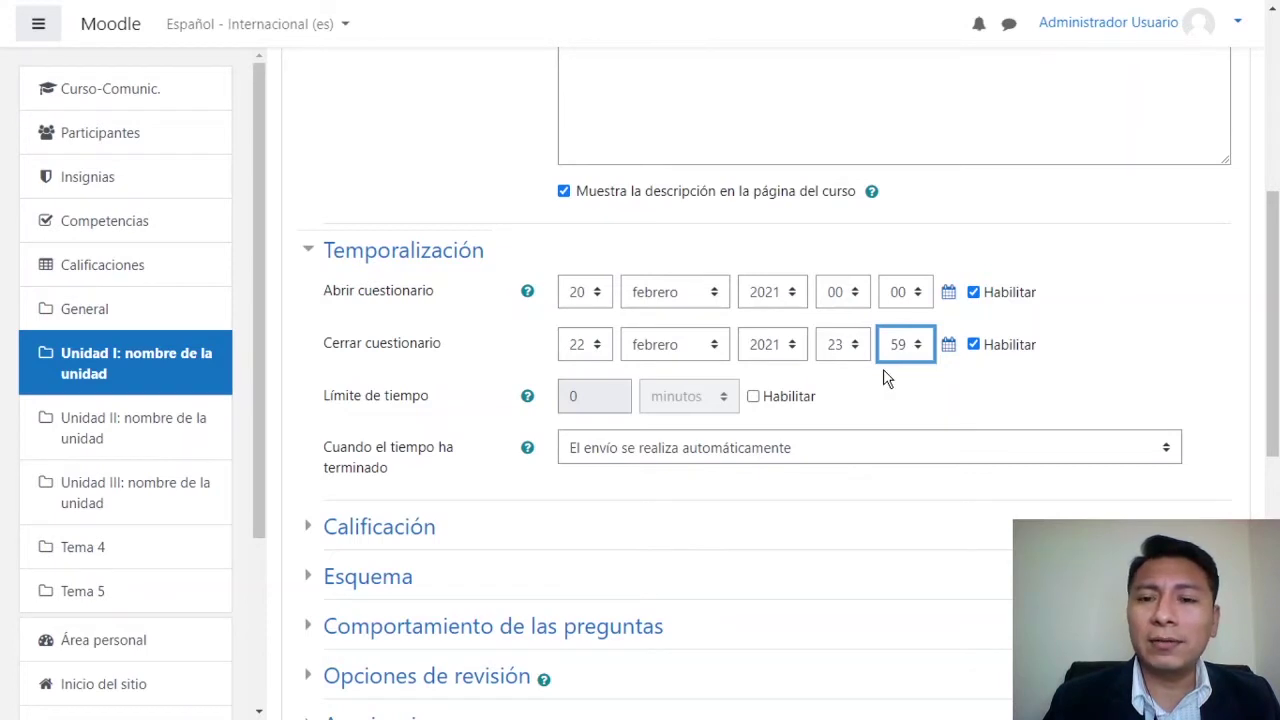
Enable the questionnaire's time limit and set it to 60 minutes
drag(1275, 335, 1276, 381)
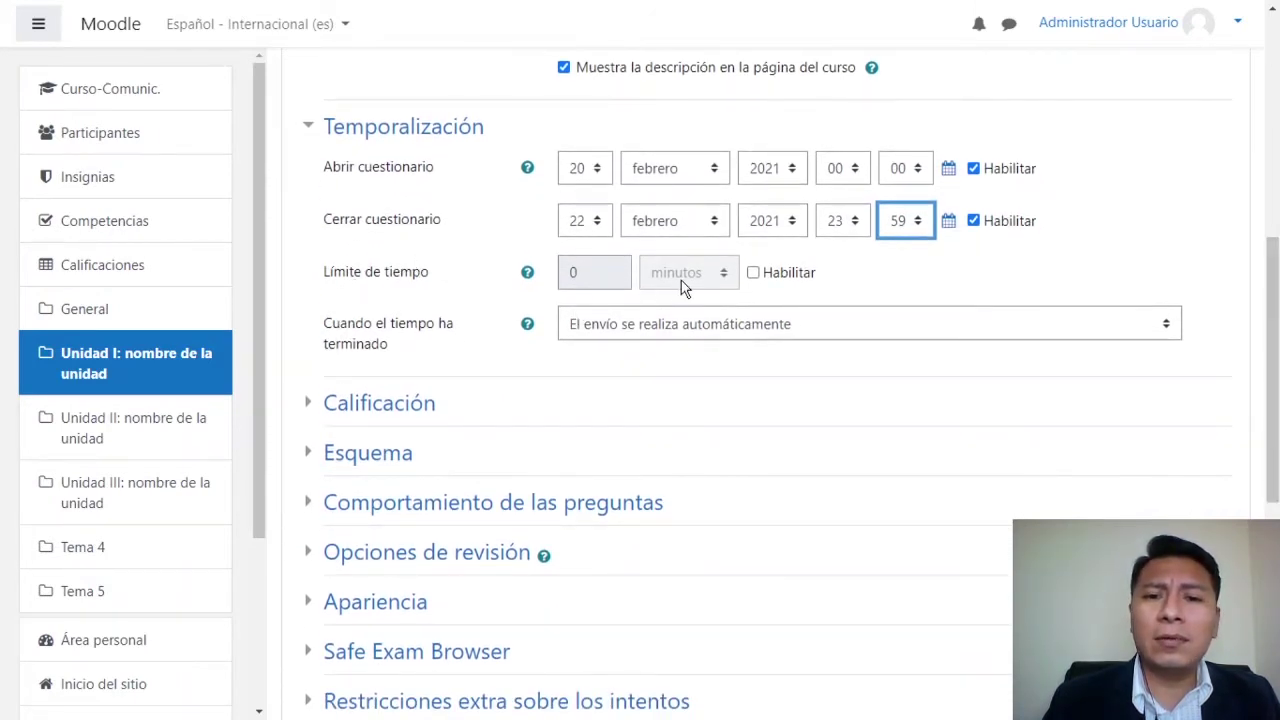
click(753, 274)
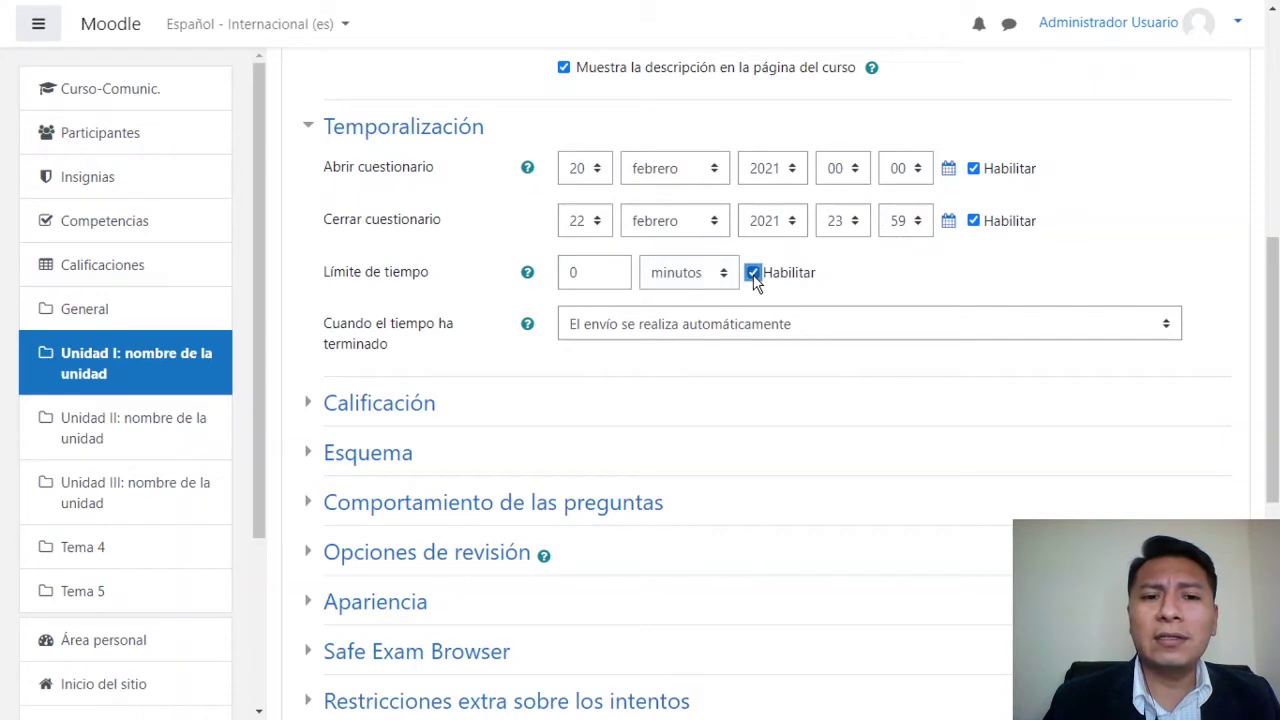
double_click(601, 272)
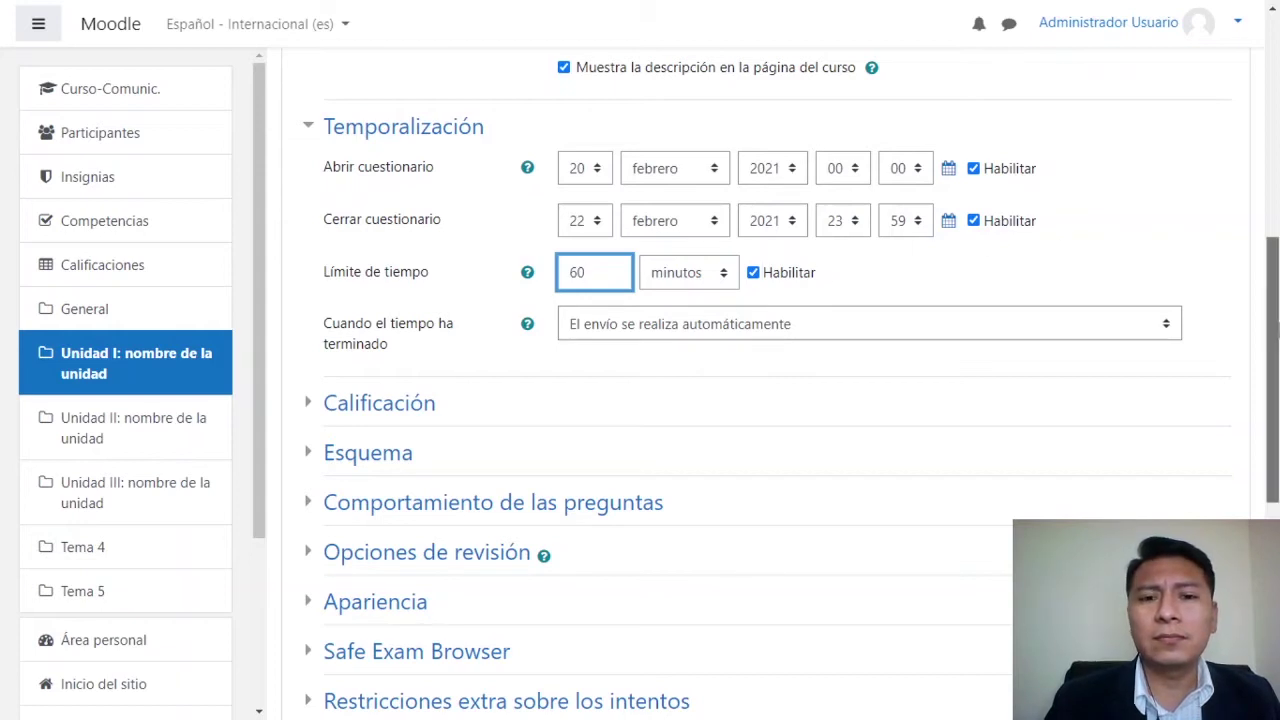
scroll(1270, 310, down, 1)
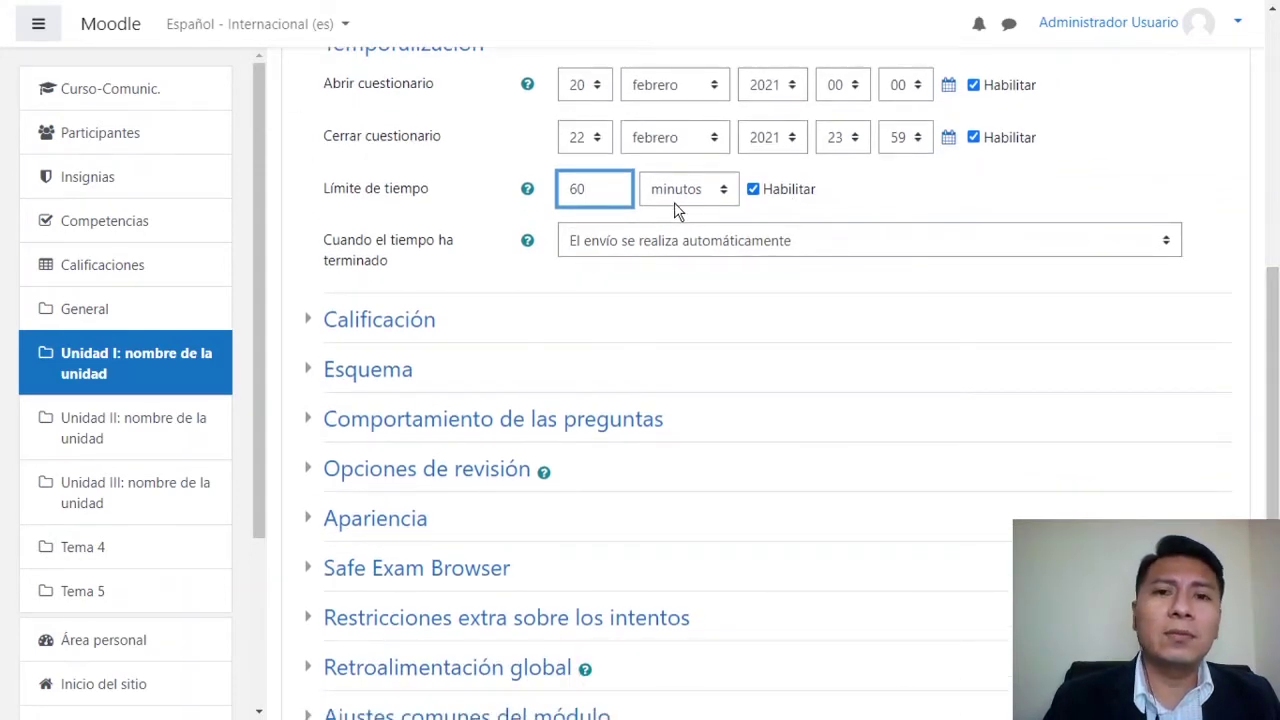
click(963, 196)
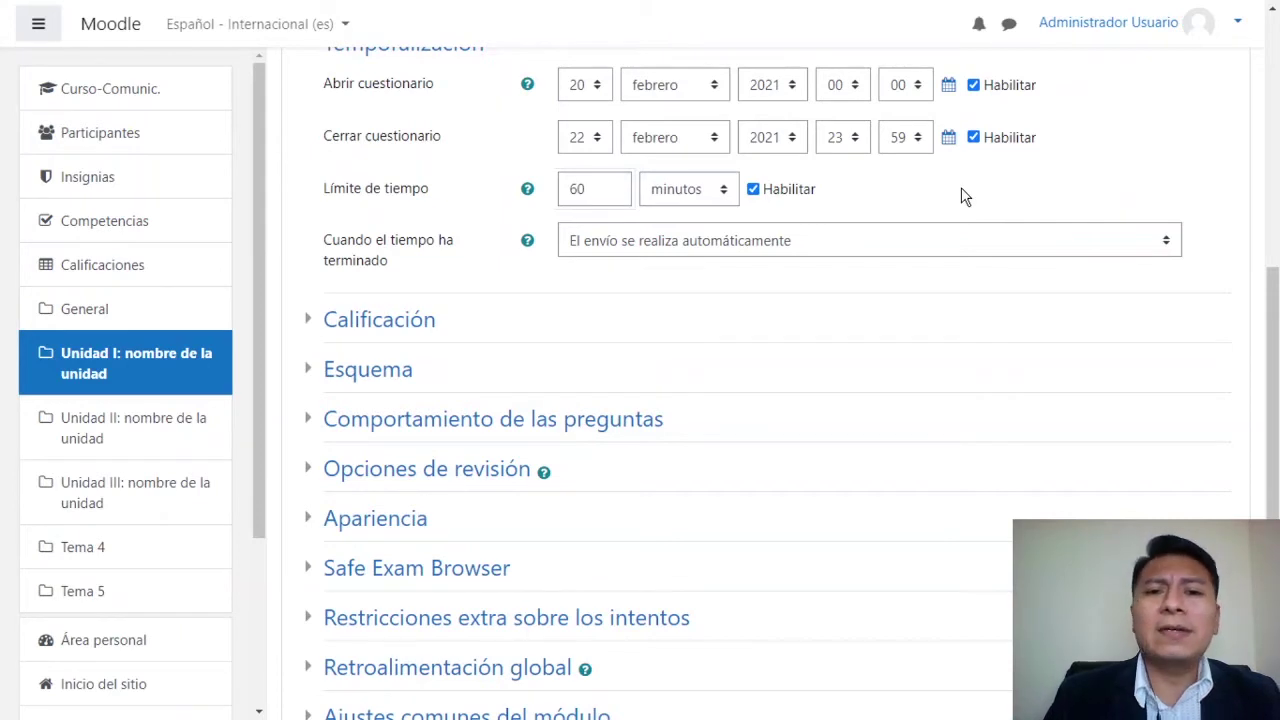
Choose "El envío se realiza automáticamente" as the action when the questionnaire's time has run out
click(778, 245)
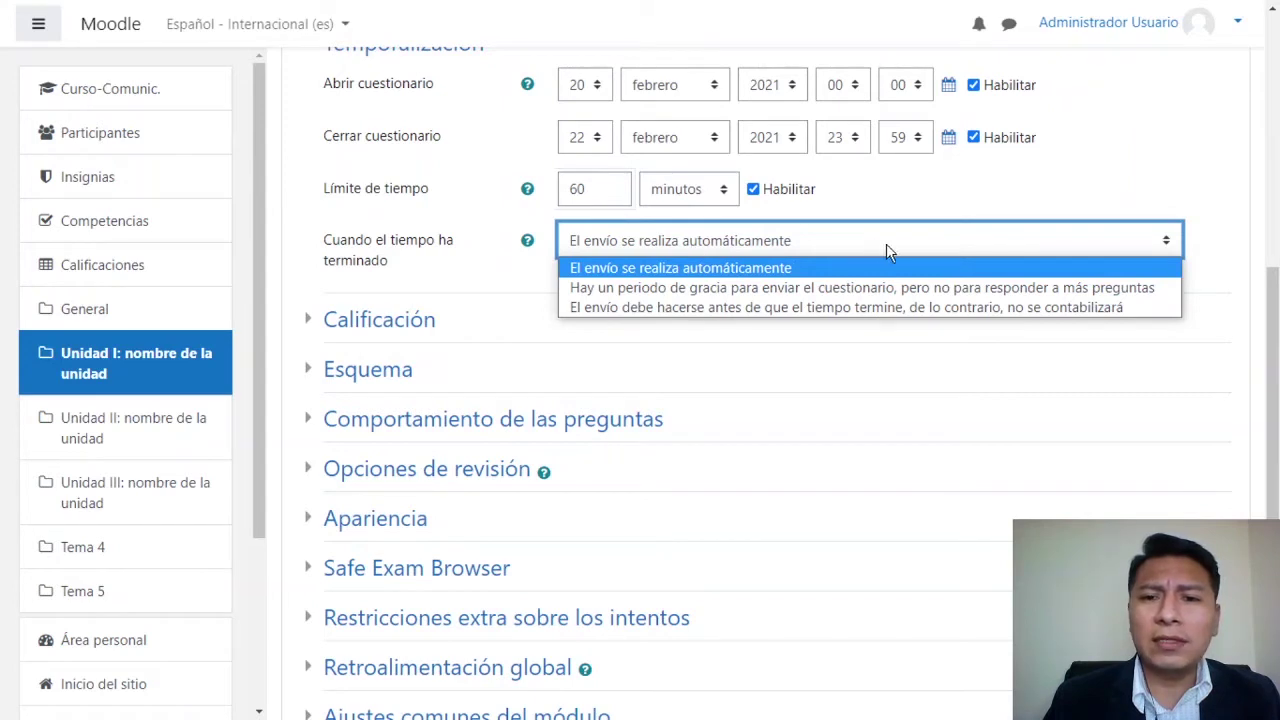
click(910, 268)
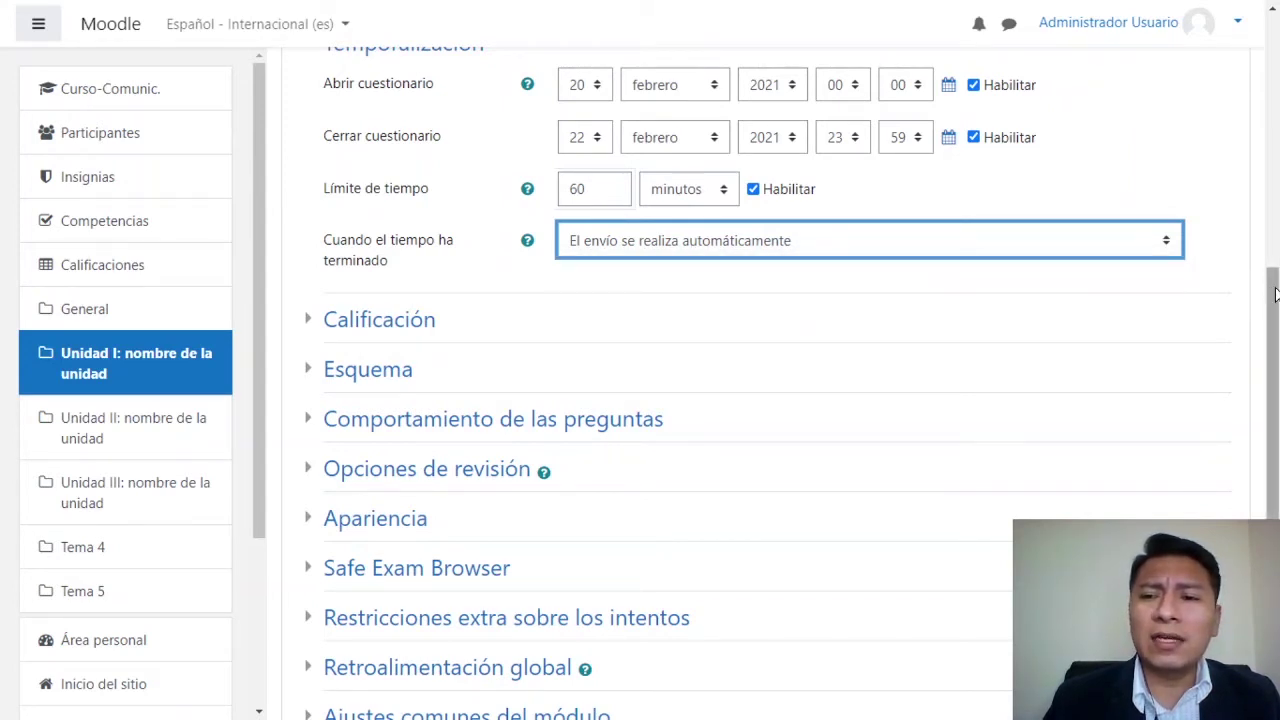
Expand the Calificación settings and check the grade category options, keeping Sin categorizar
drag(1274, 292, 1274, 344)
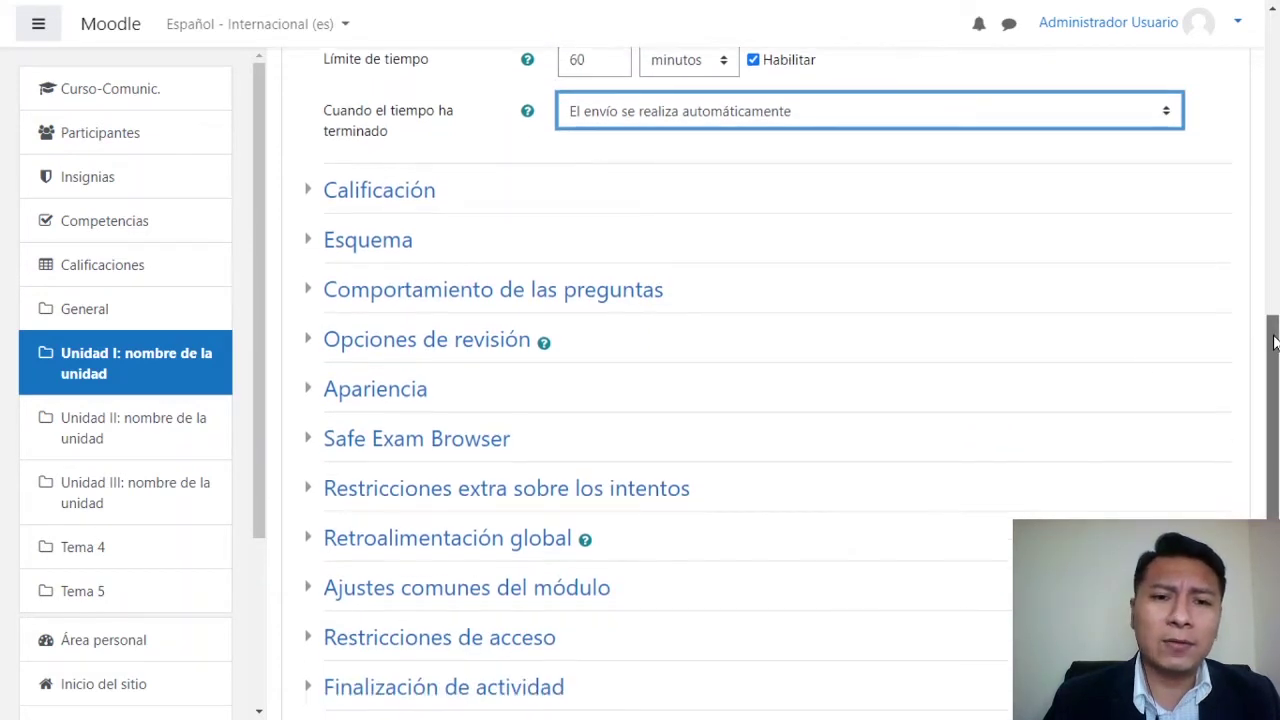
click(306, 194)
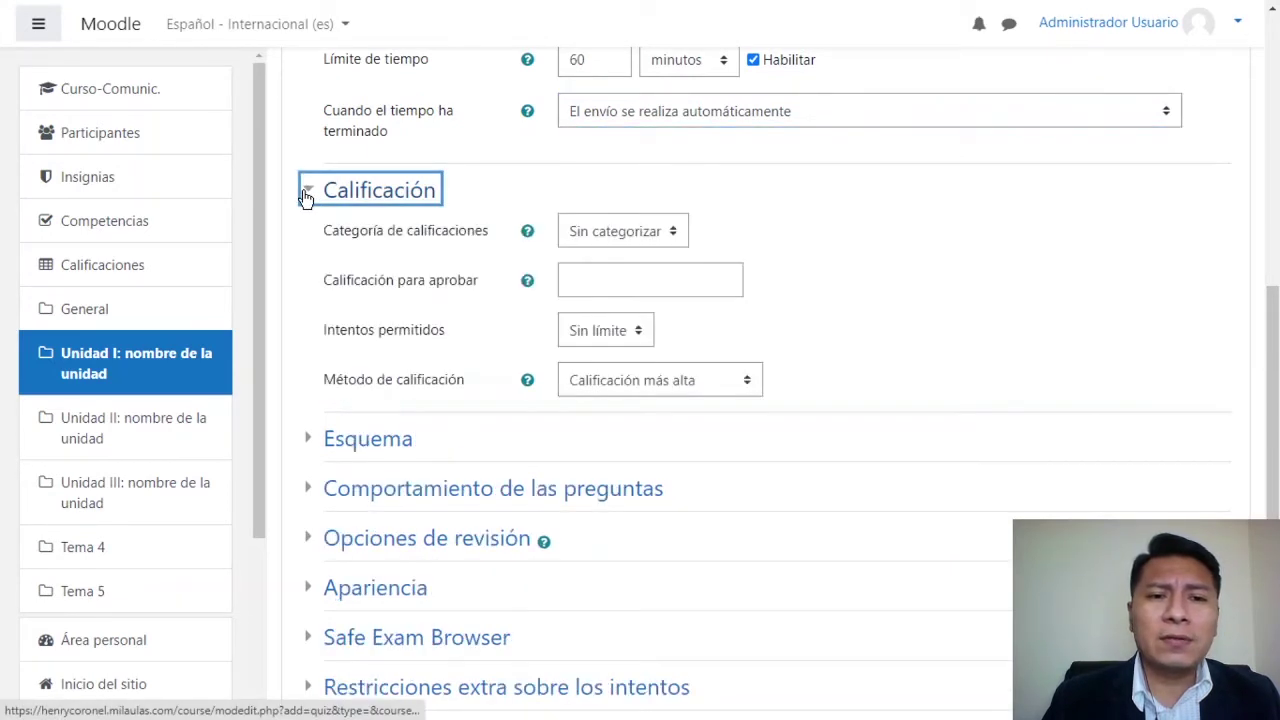
click(614, 232)
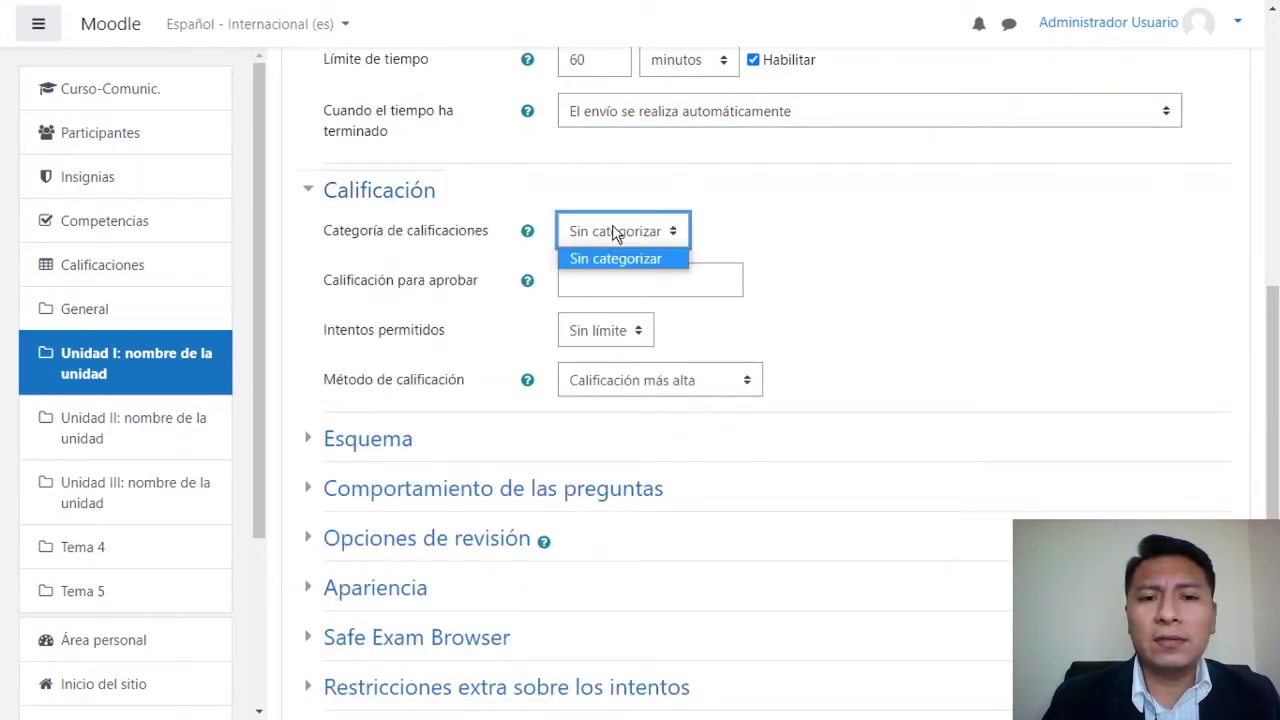
click(757, 237)
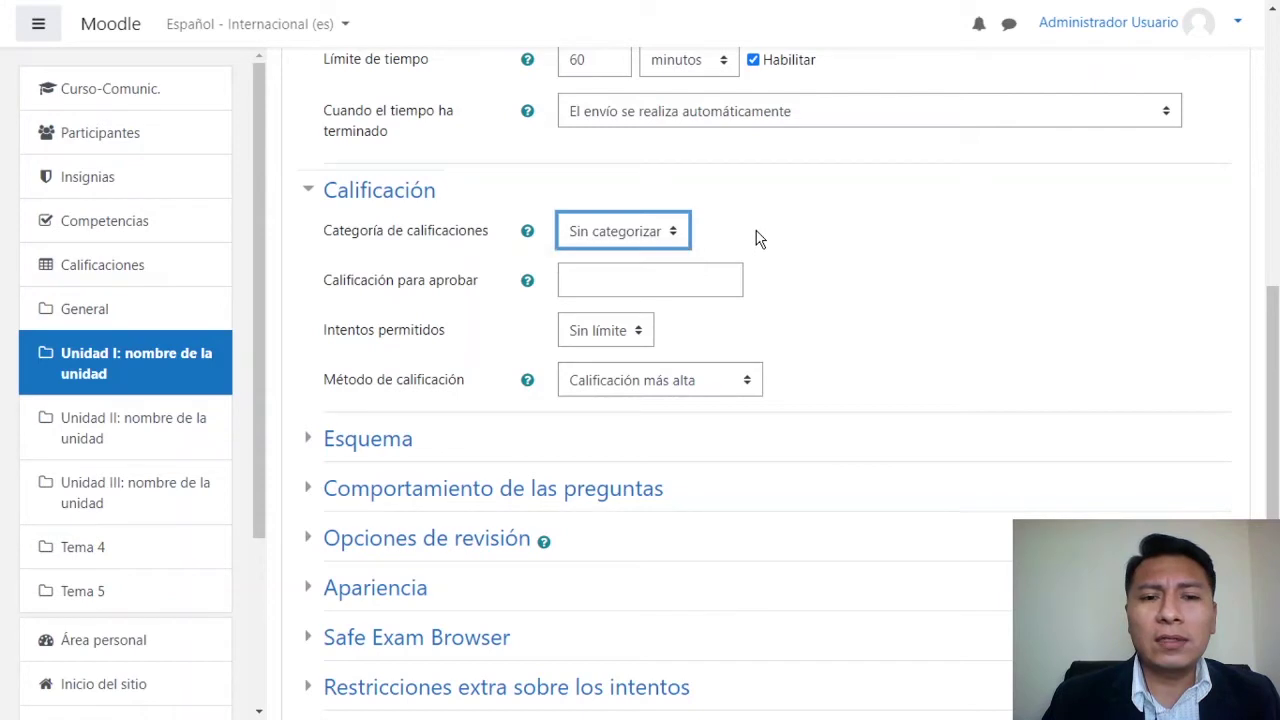
Try a passing grade of 14 for the questionnaire and clear the value again
click(644, 285)
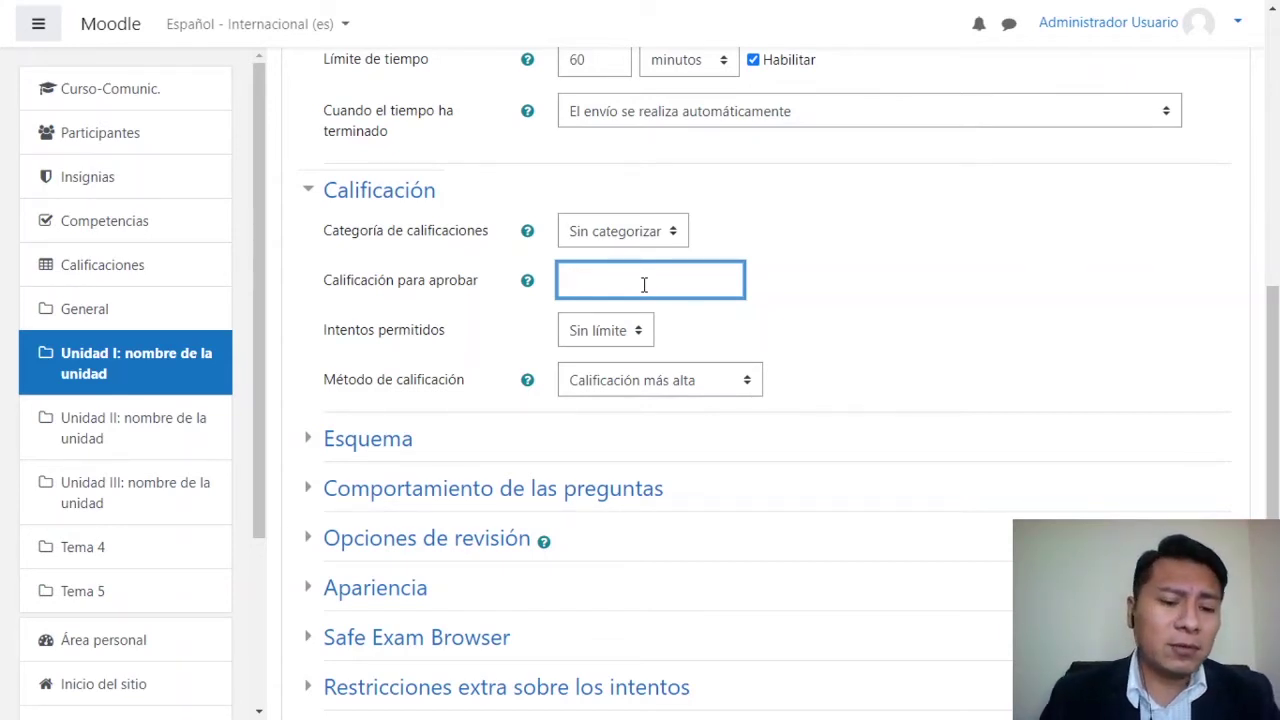
text(14)
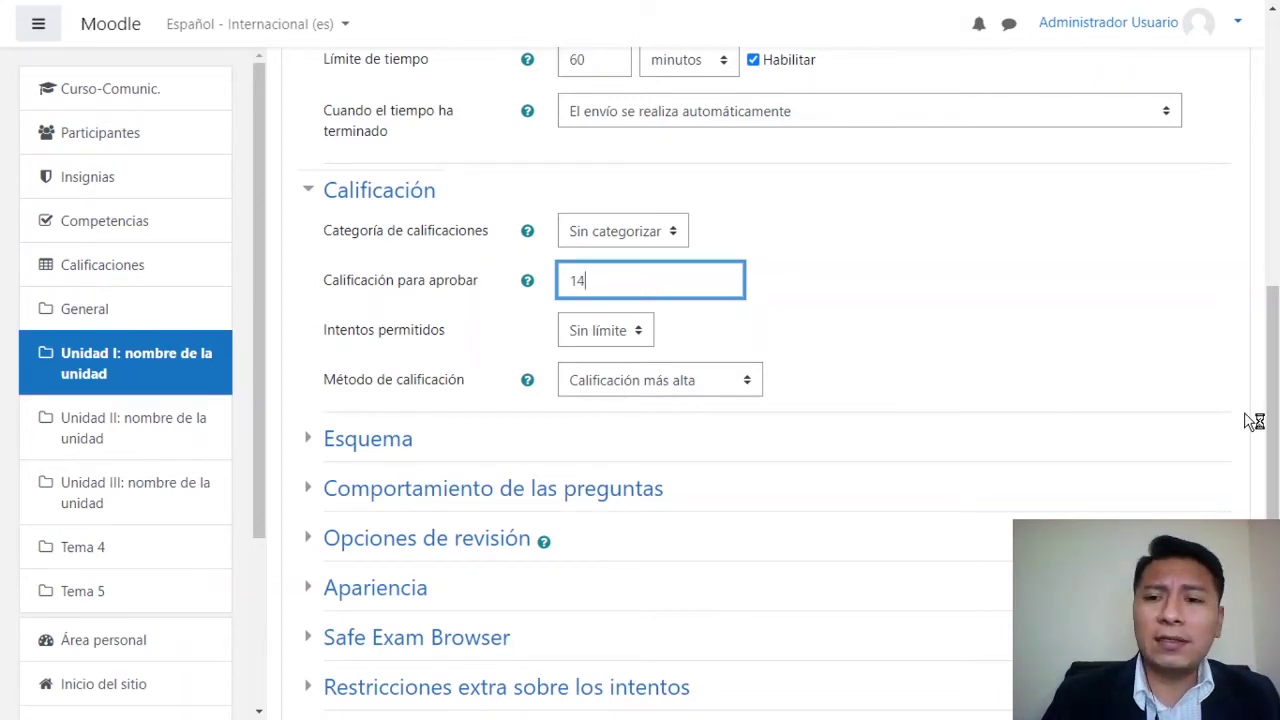
scroll(1262, 420, up, 2)
scroll(791, 379, up, 5)
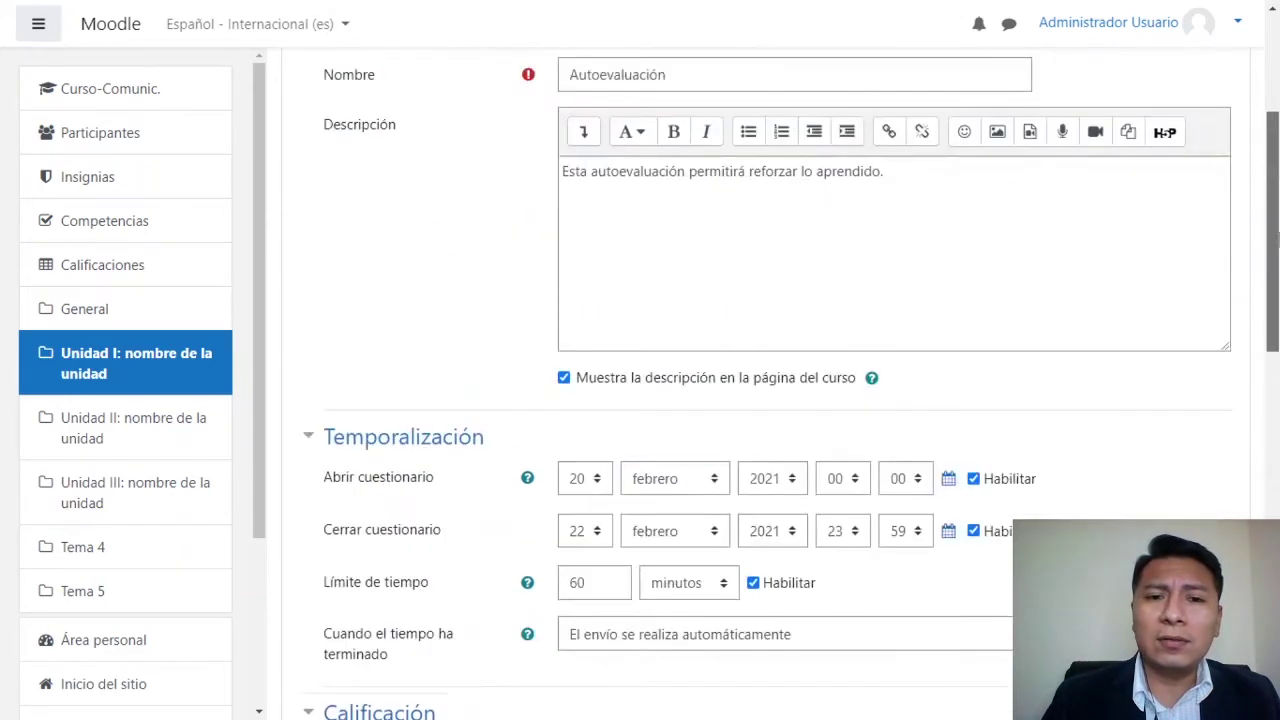
scroll(791, 379, down, 2)
scroll(791, 379, down, 4)
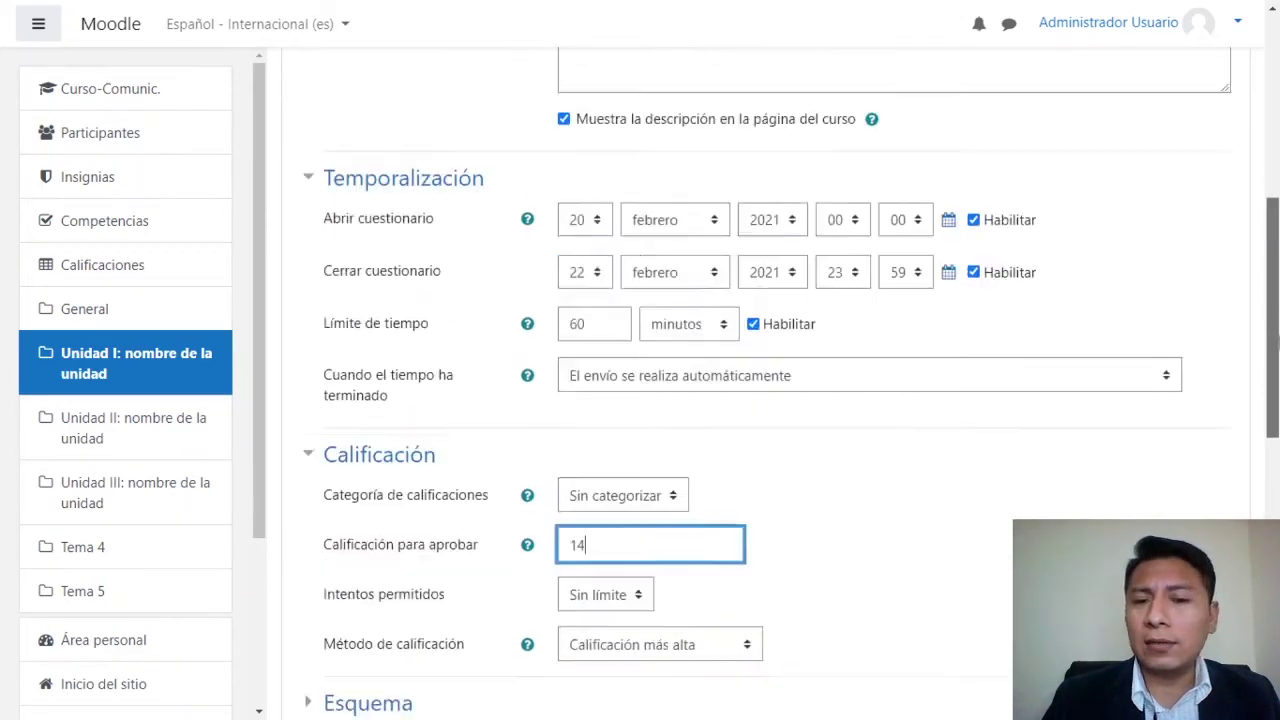
scroll(1274, 428, down, 2)
key(BackSpace)
key(BackSpace)
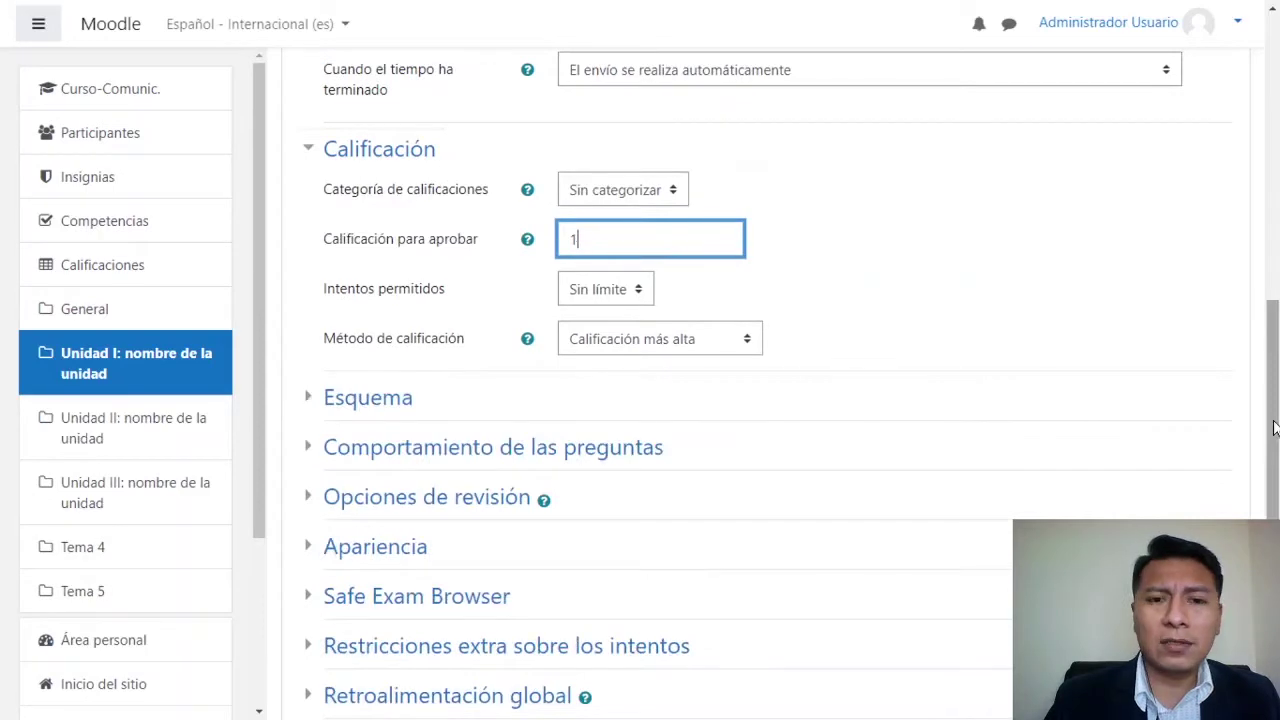
Set the allowed attempts to 1 and change them to 2, checking the other available attempt limits
click(638, 290)
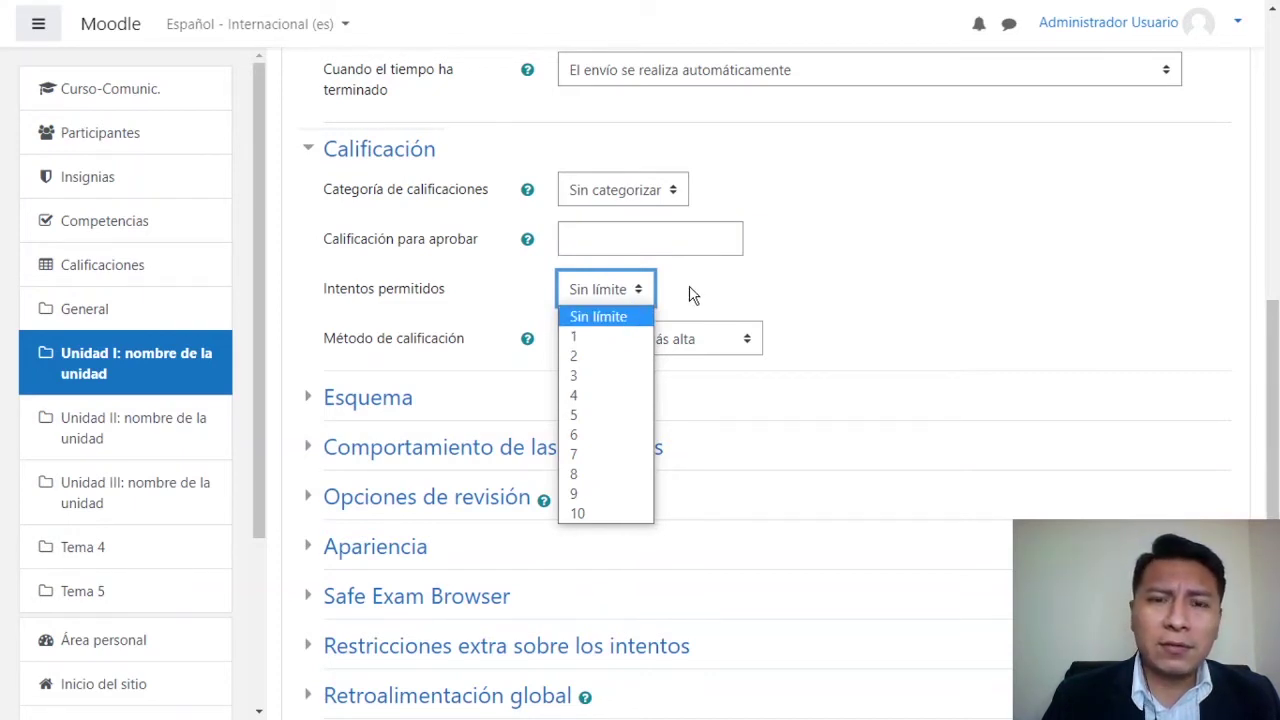
click(597, 335)
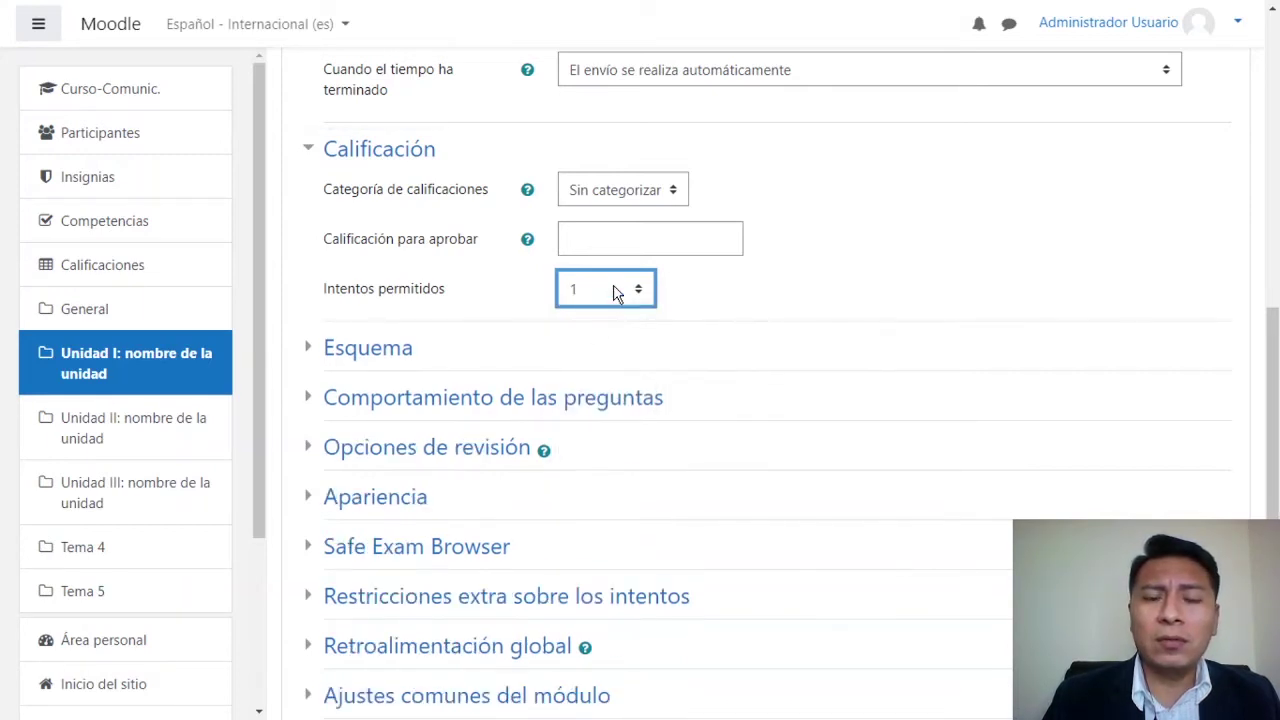
click(613, 290)
click(598, 354)
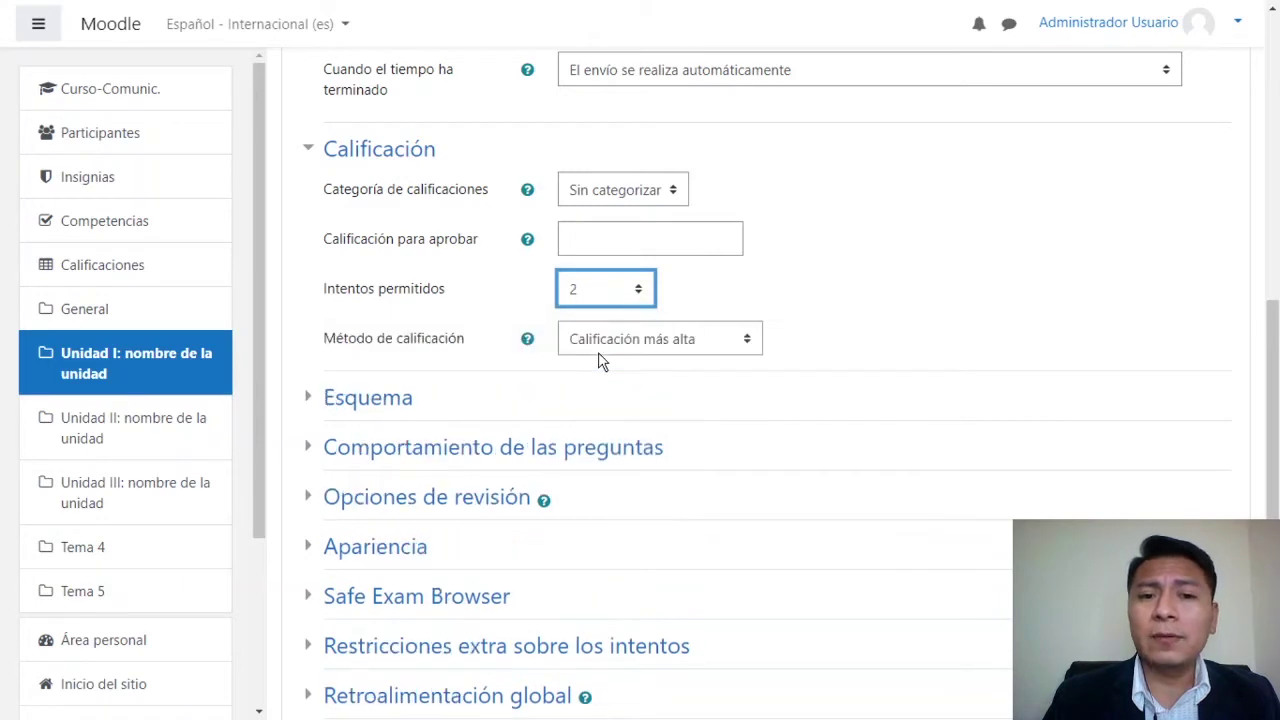
click(623, 293)
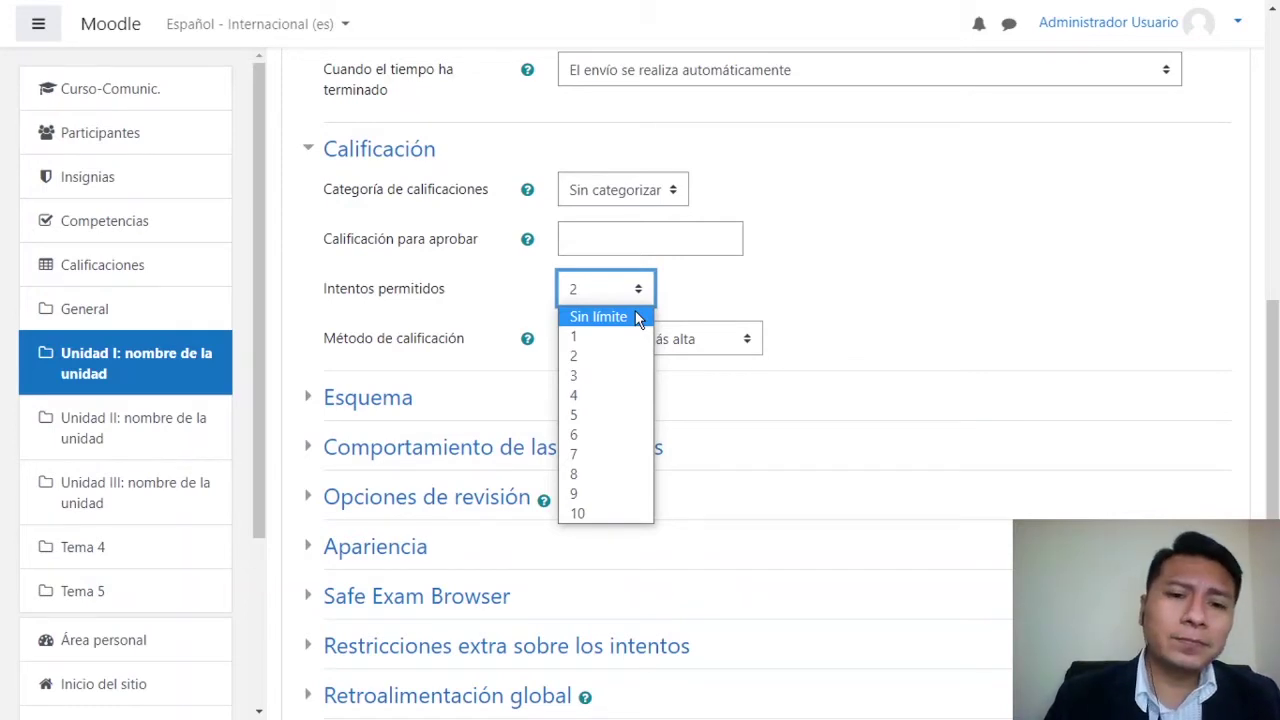
click(715, 289)
click(632, 288)
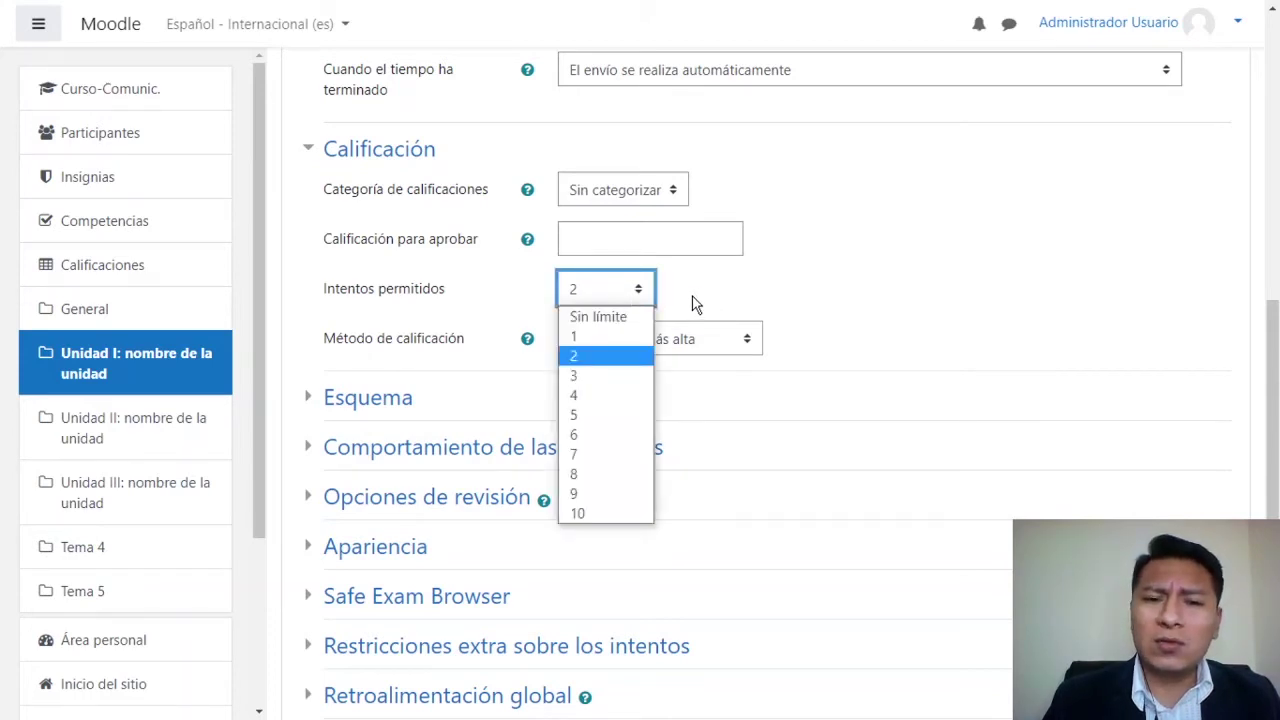
click(691, 303)
click(636, 300)
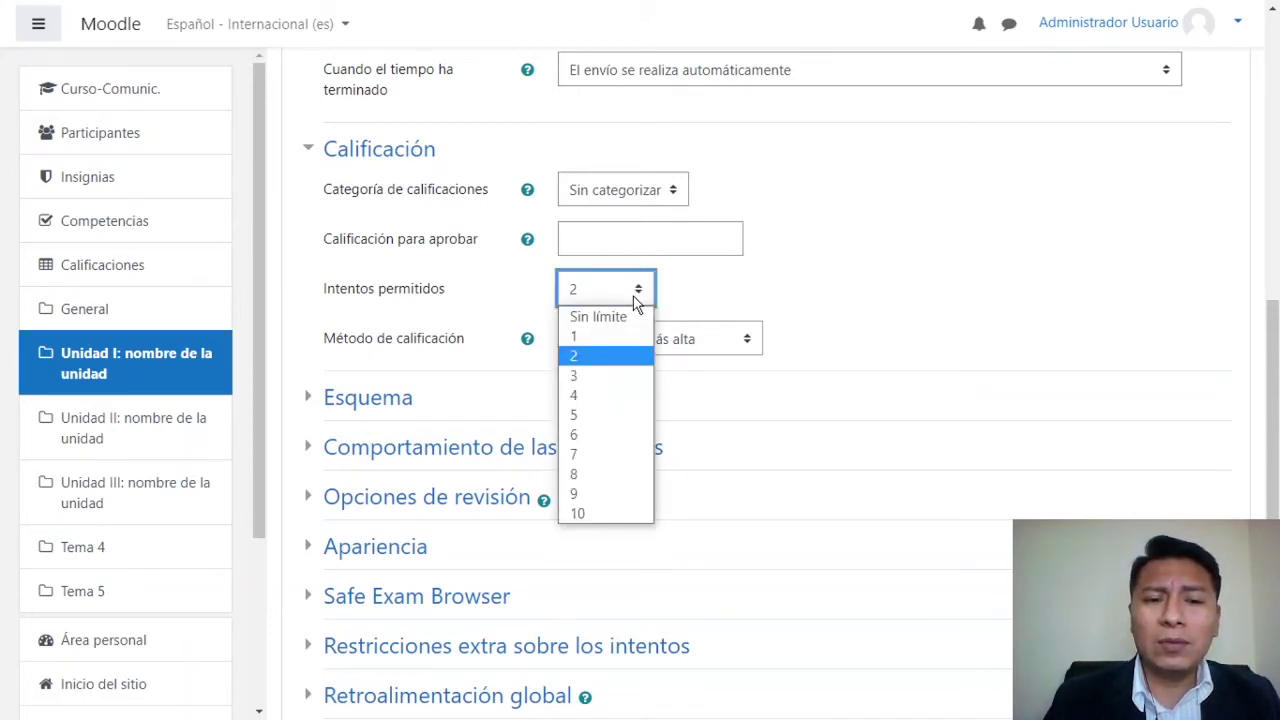
click(598, 355)
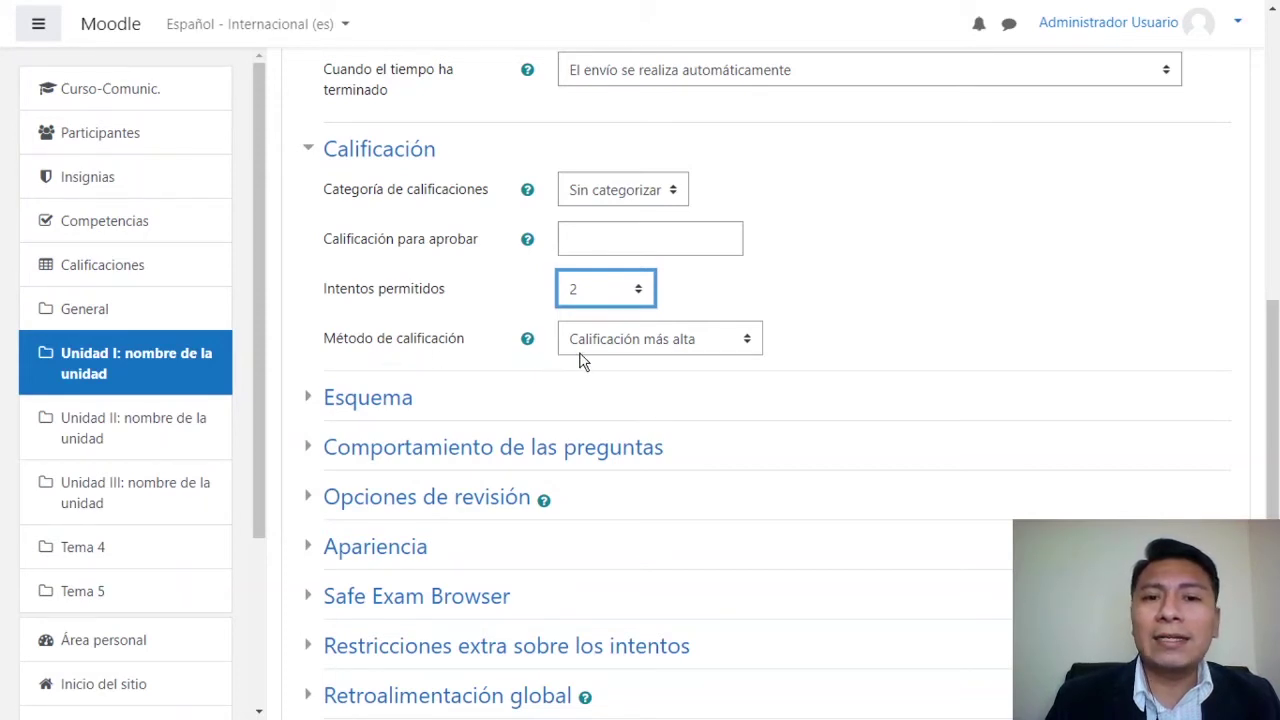
Check the grading method options, keeping Calificación más alta, and set the allowed attempts to Sin límite
click(686, 350)
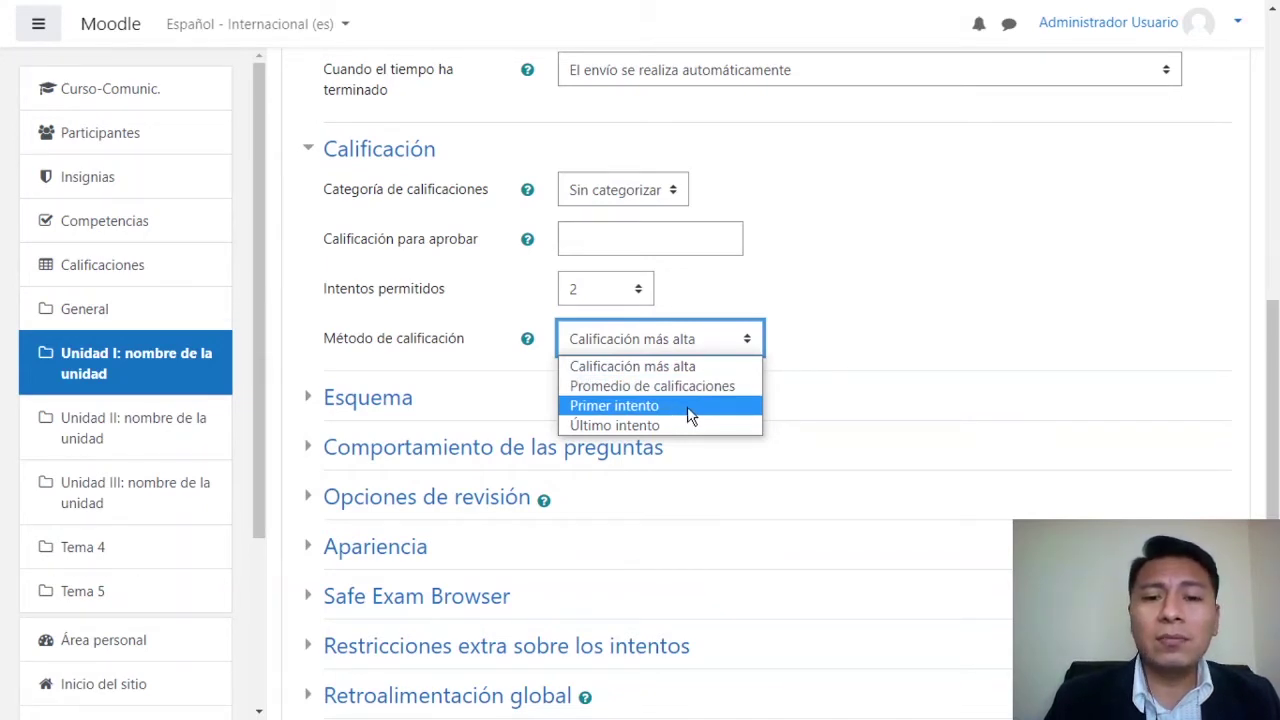
click(710, 283)
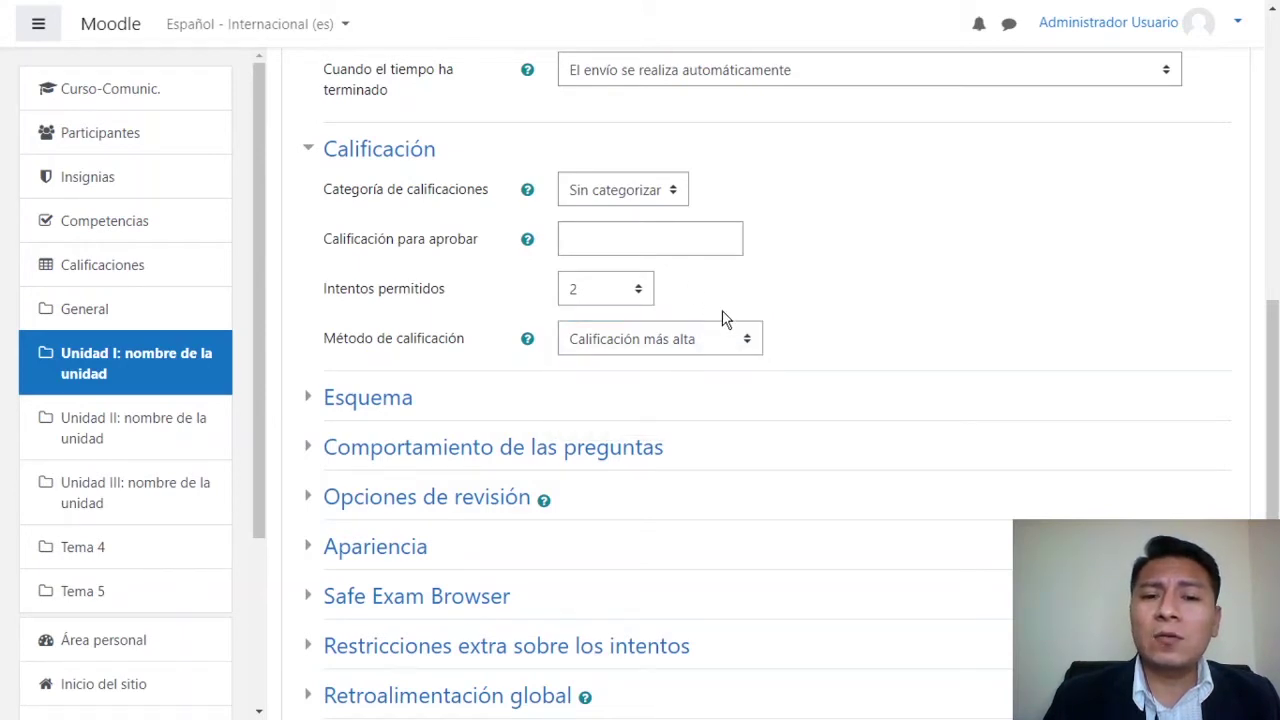
click(687, 341)
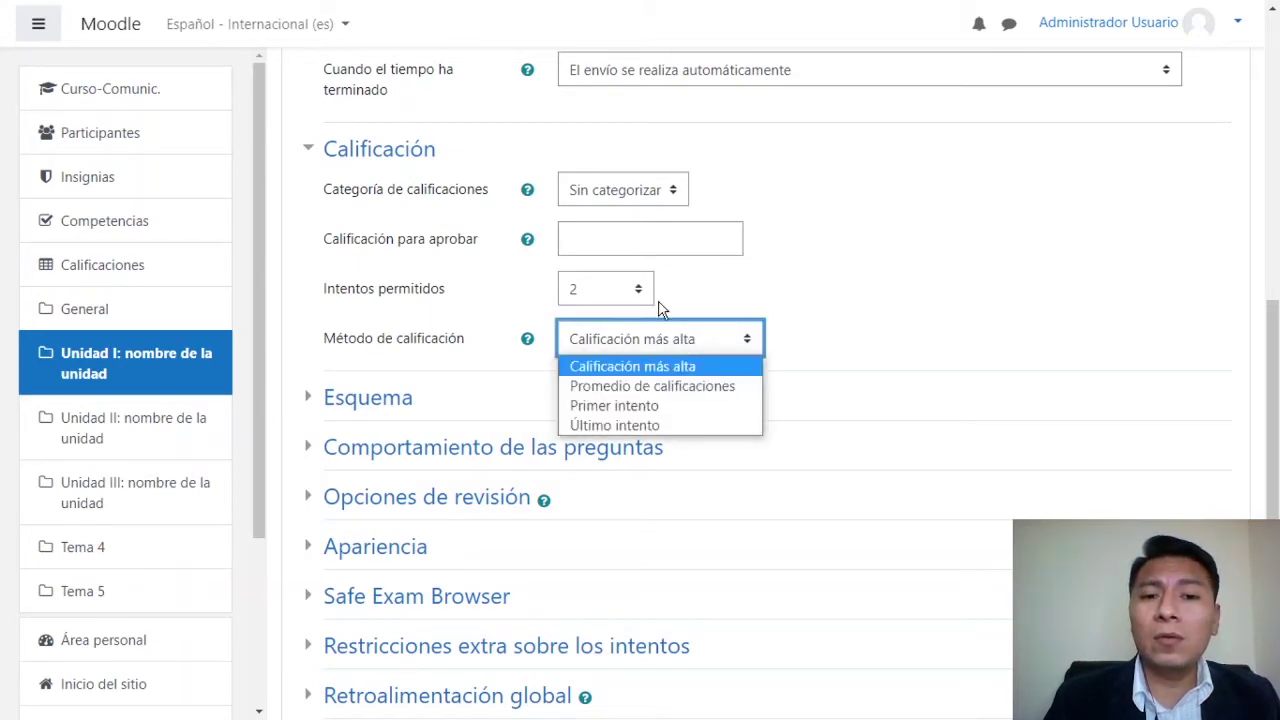
click(628, 289)
click(628, 289)
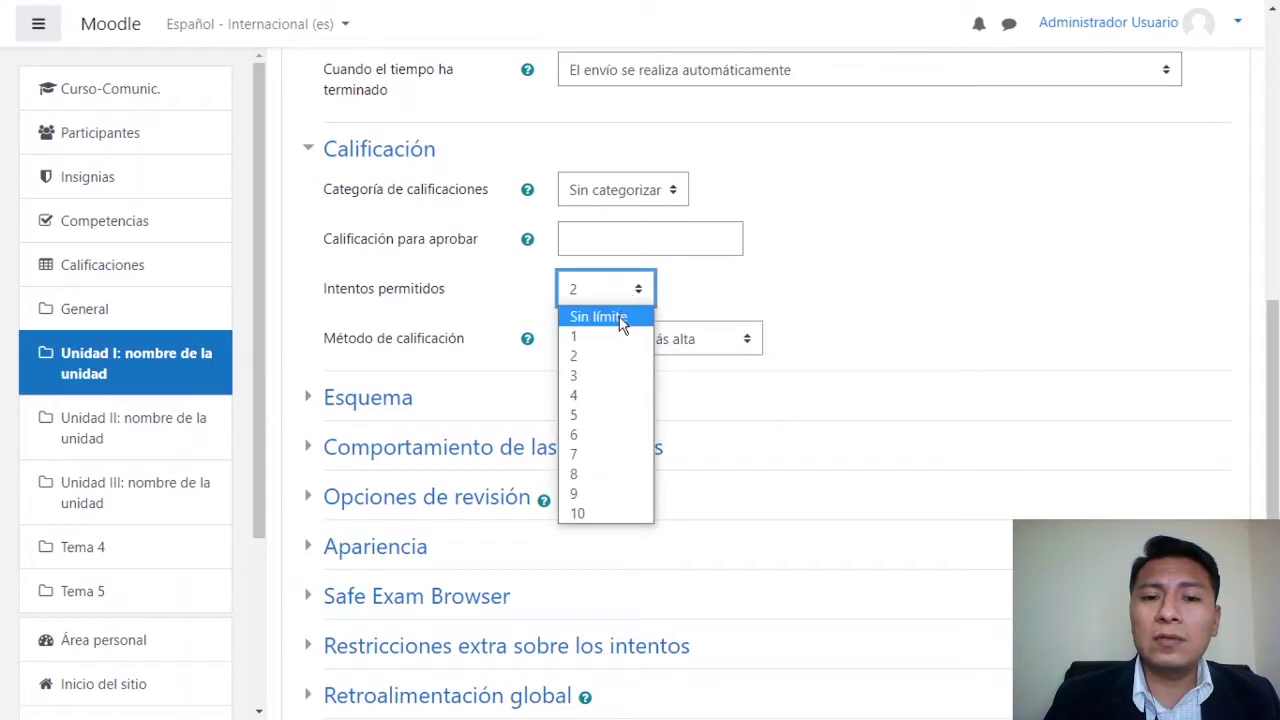
click(619, 320)
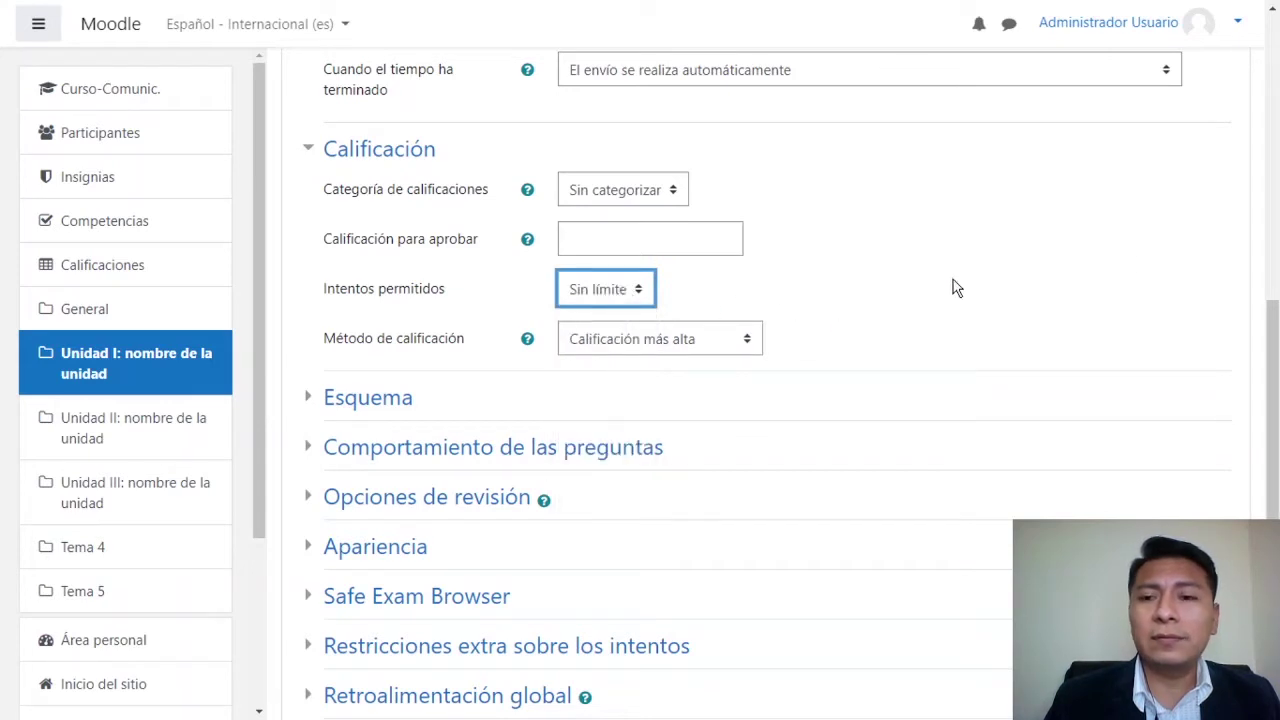
Expand the Esquema settings, try a new page with Cada 5 preguntas, and return the option to Cada pregunta
scroll(1272, 400, down, 2)
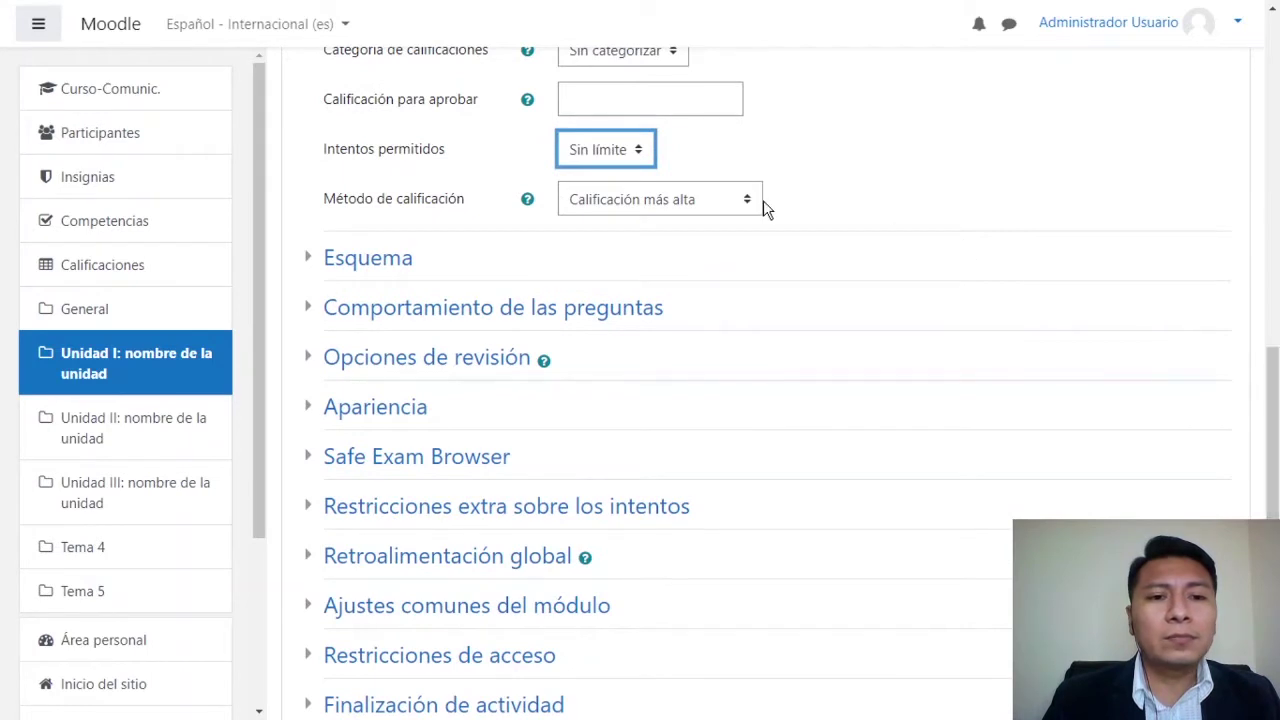
click(311, 265)
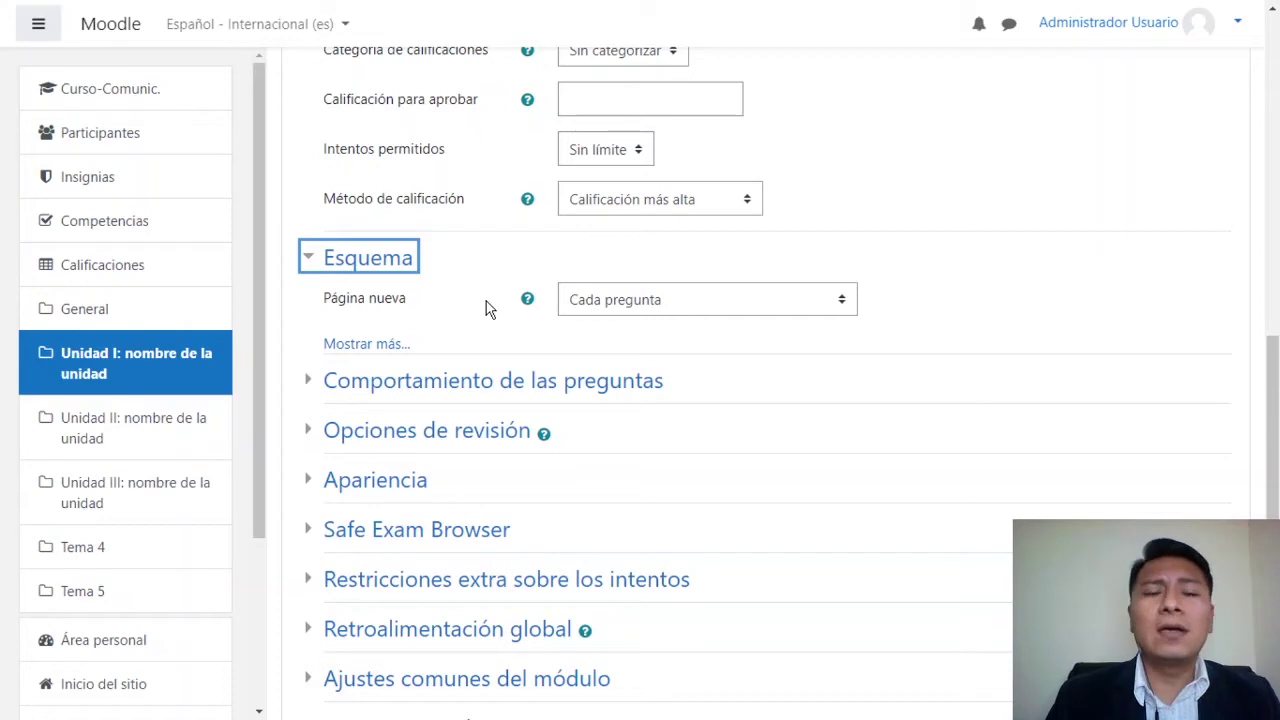
click(729, 302)
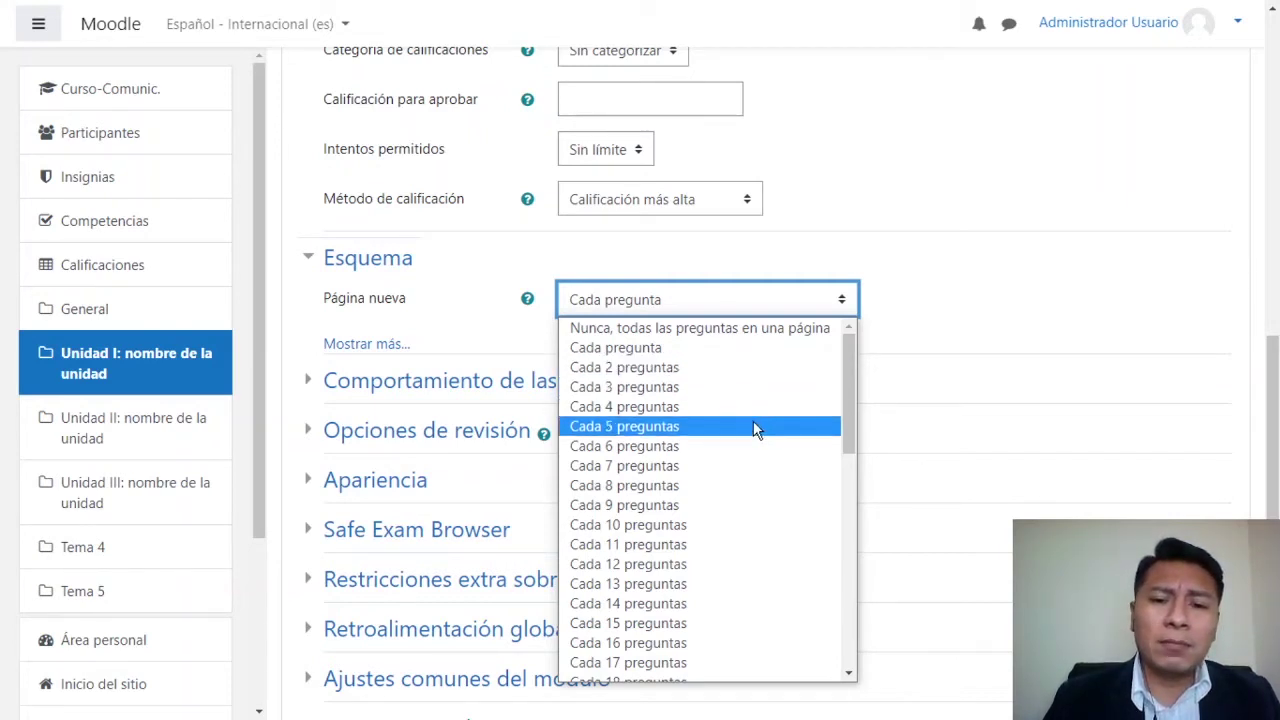
drag(853, 387, 849, 408)
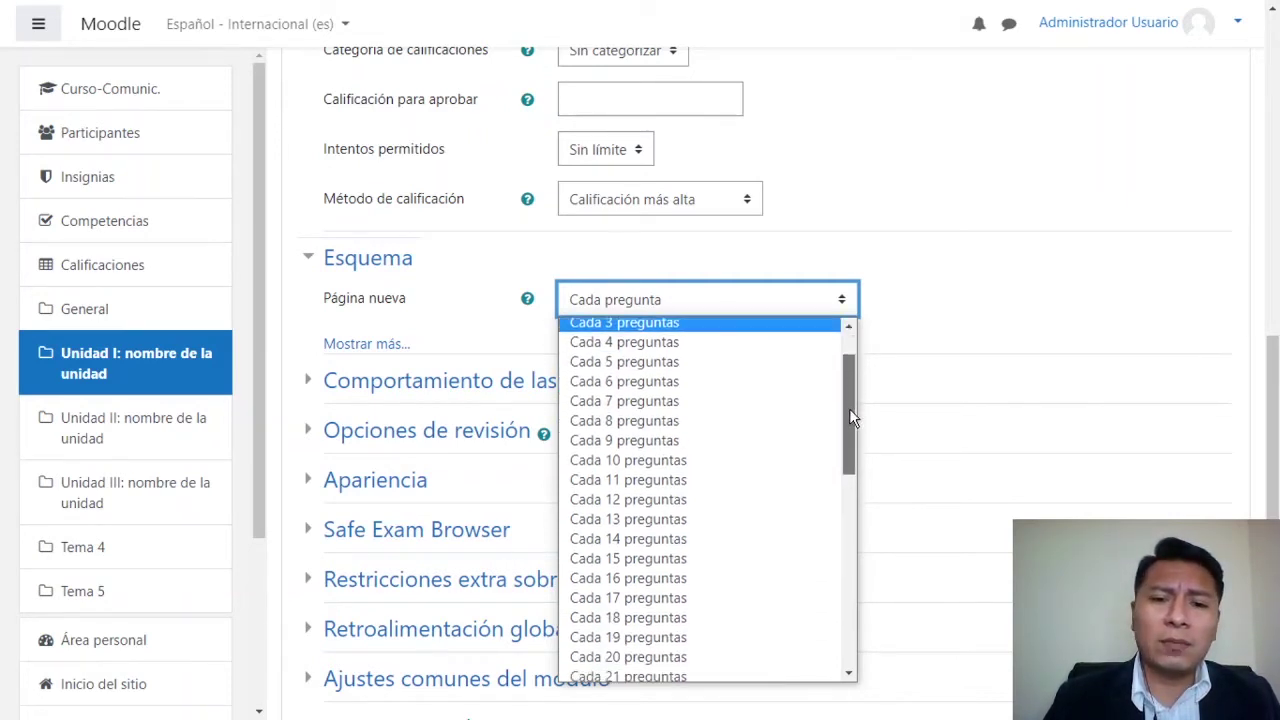
click(702, 362)
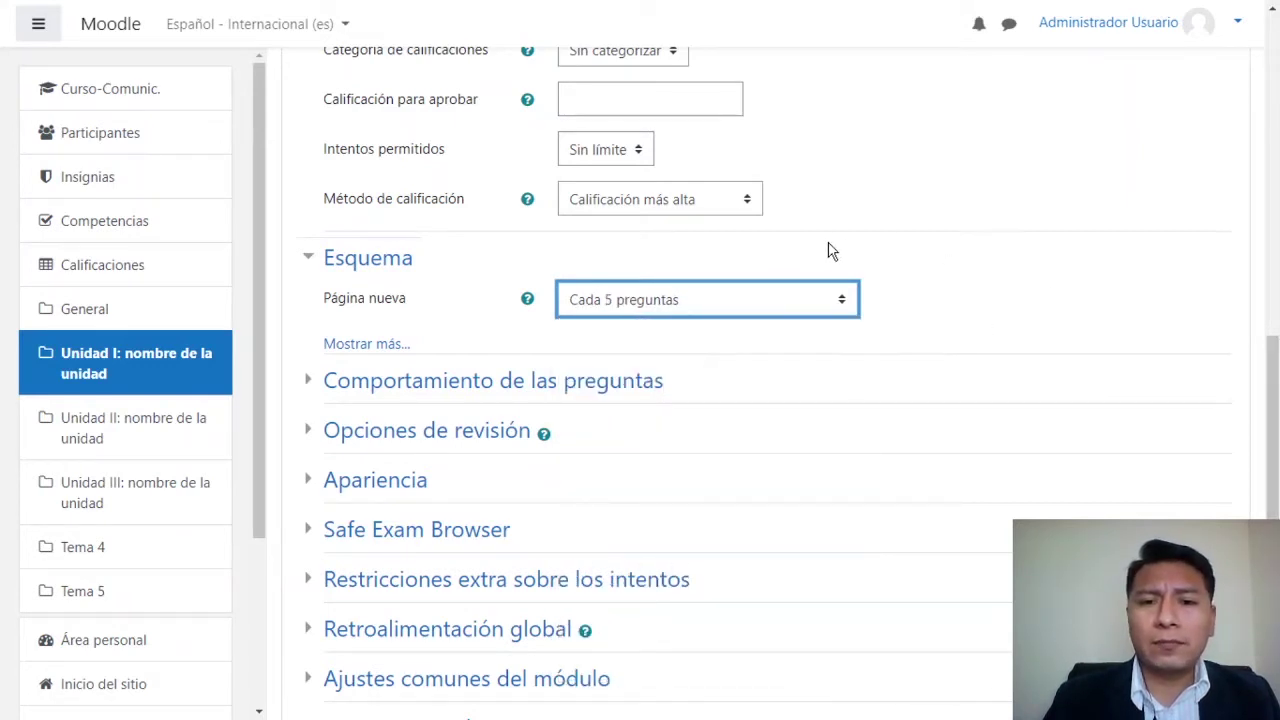
click(818, 316)
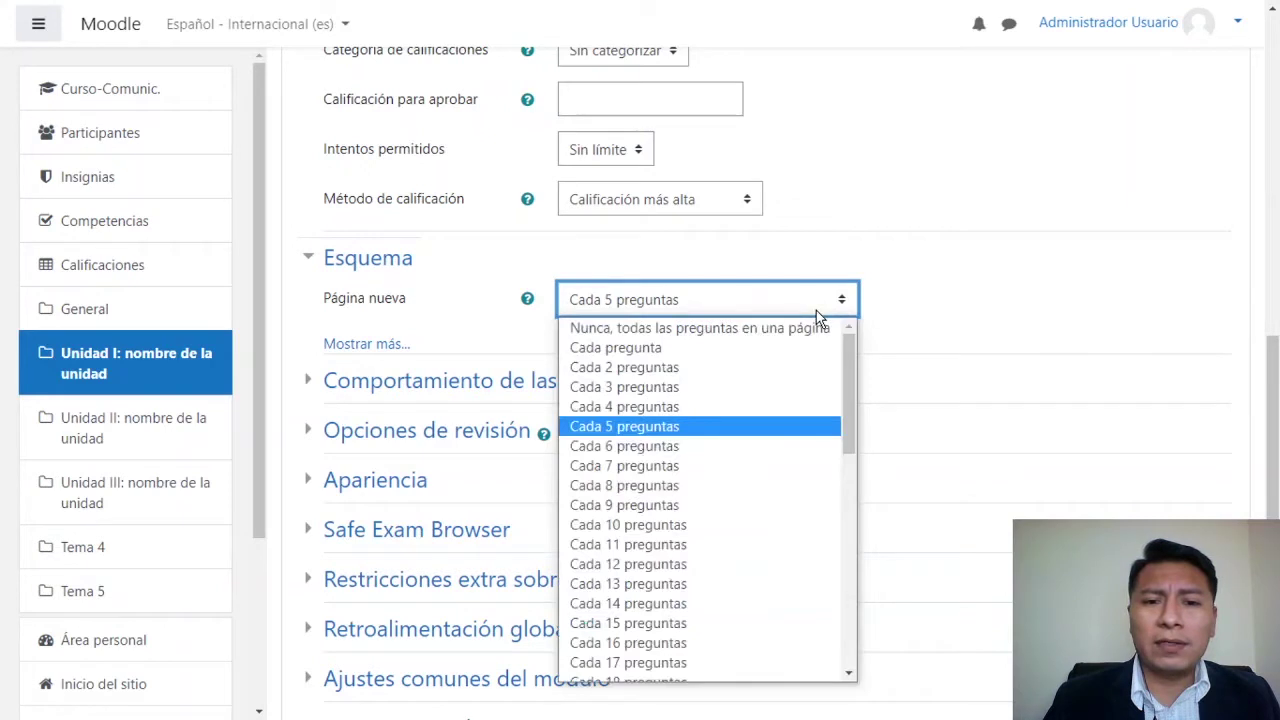
click(736, 347)
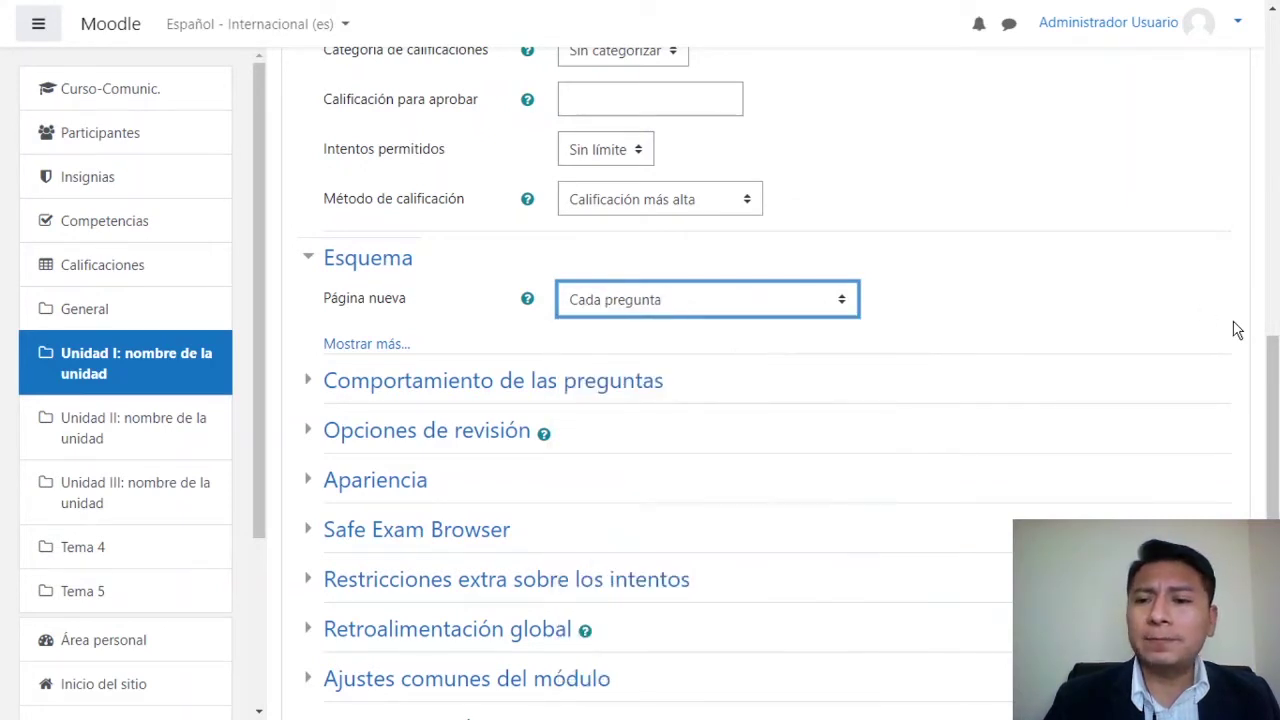
Expand the Comportamiento de las preguntas settings and review the available question behaviours, keeping Retroalimentación diferida
scroll(1250, 400, down, 2)
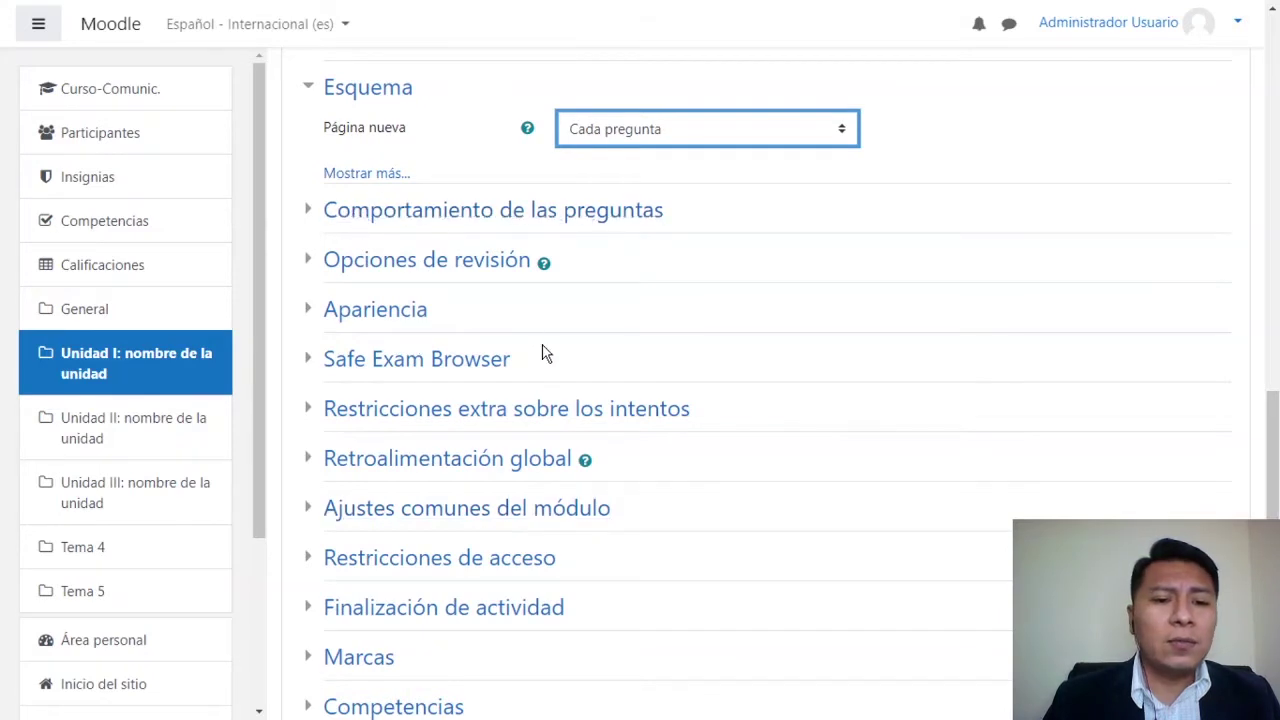
click(310, 213)
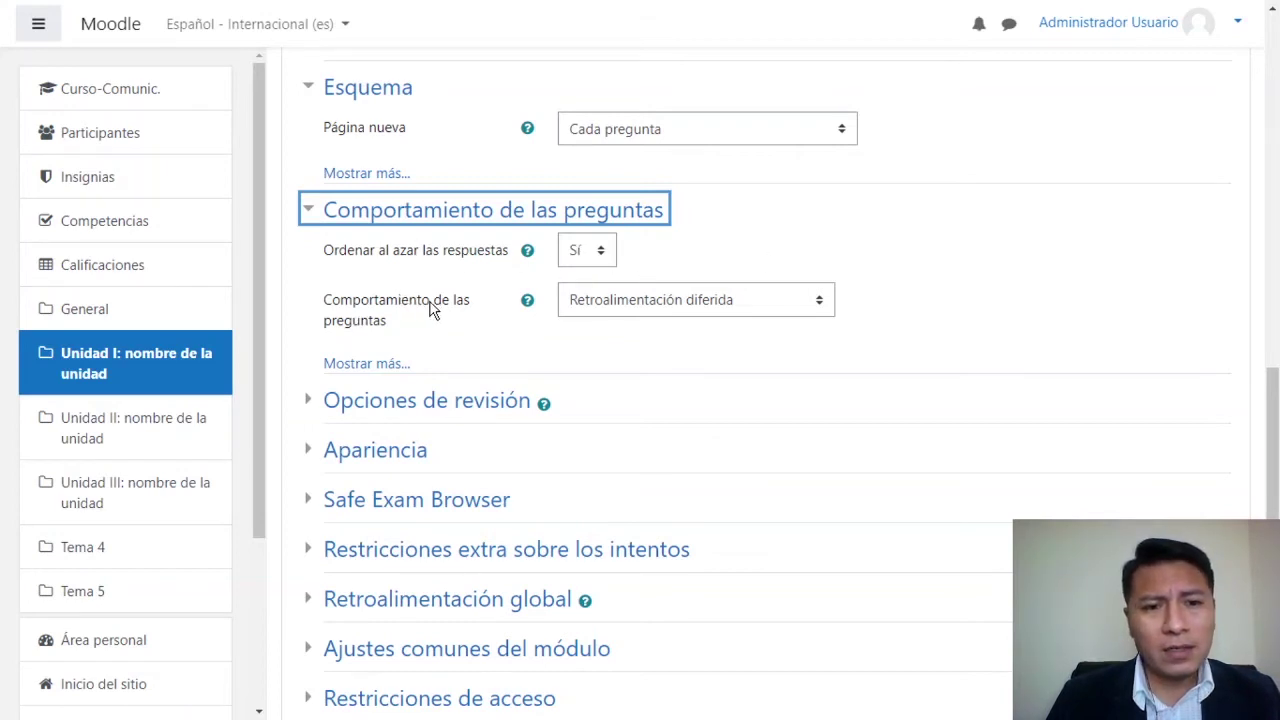
click(731, 314)
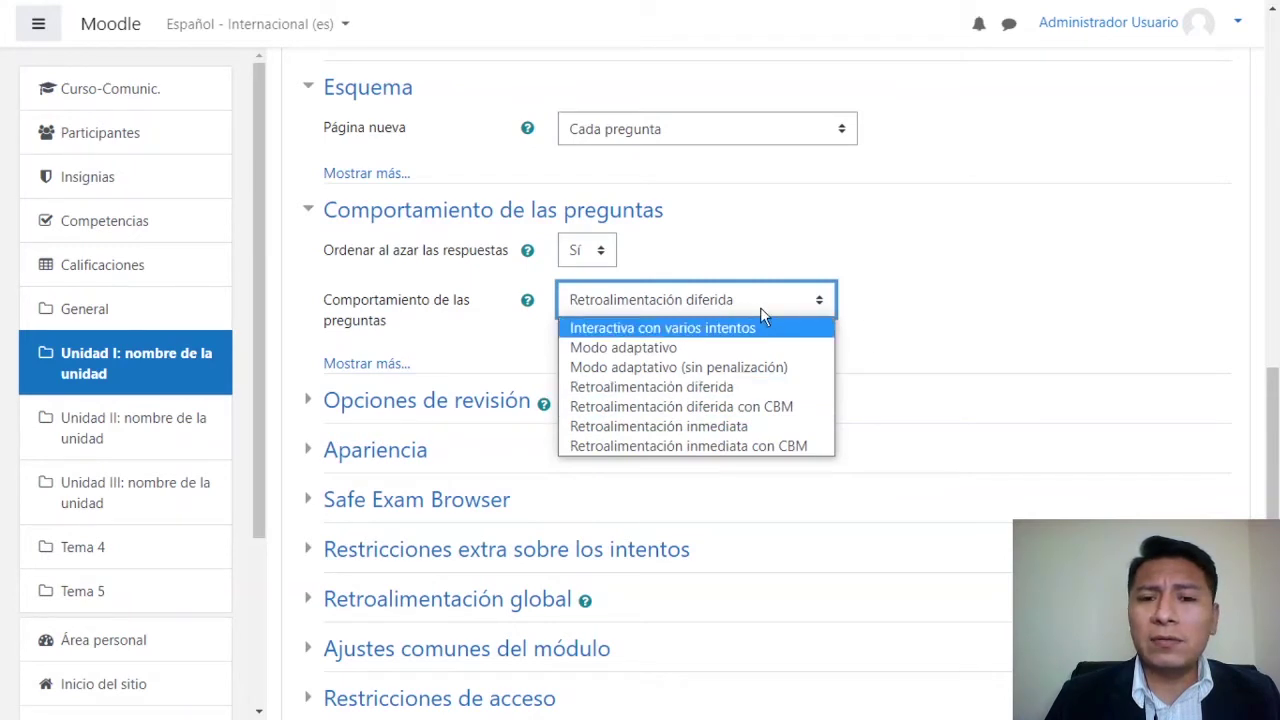
click(886, 303)
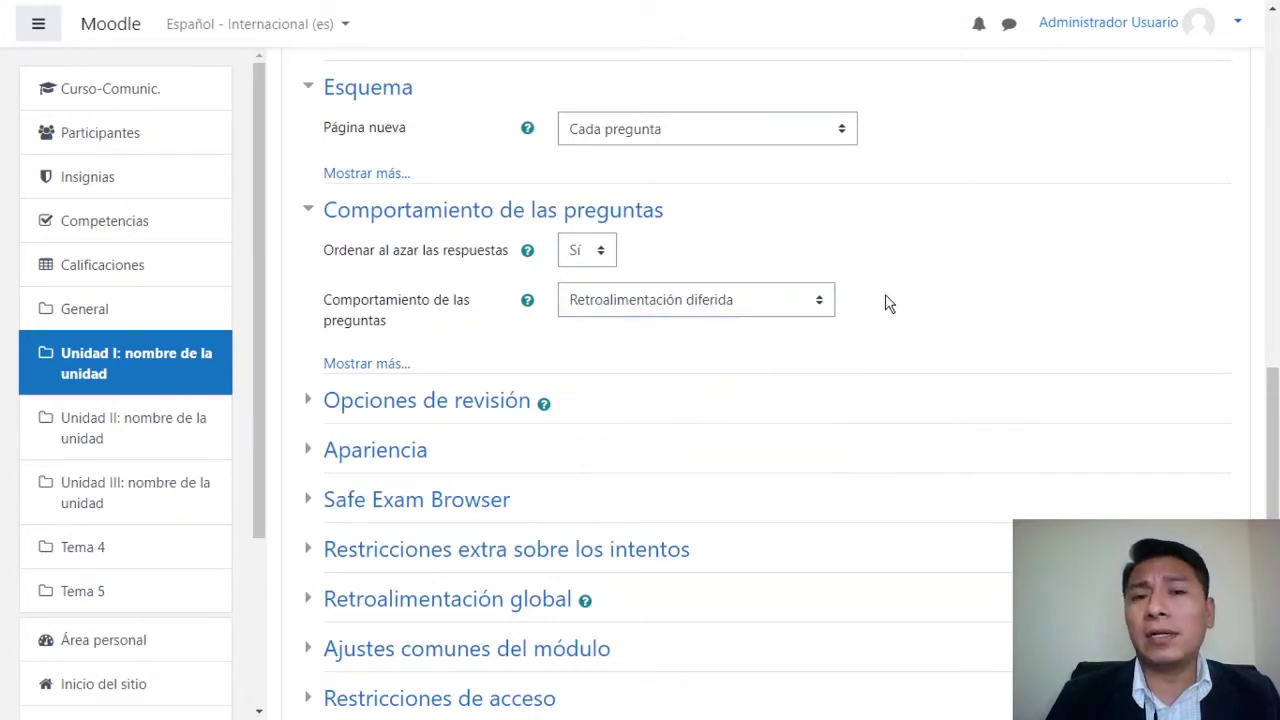
drag(1272, 390, 1274, 492)
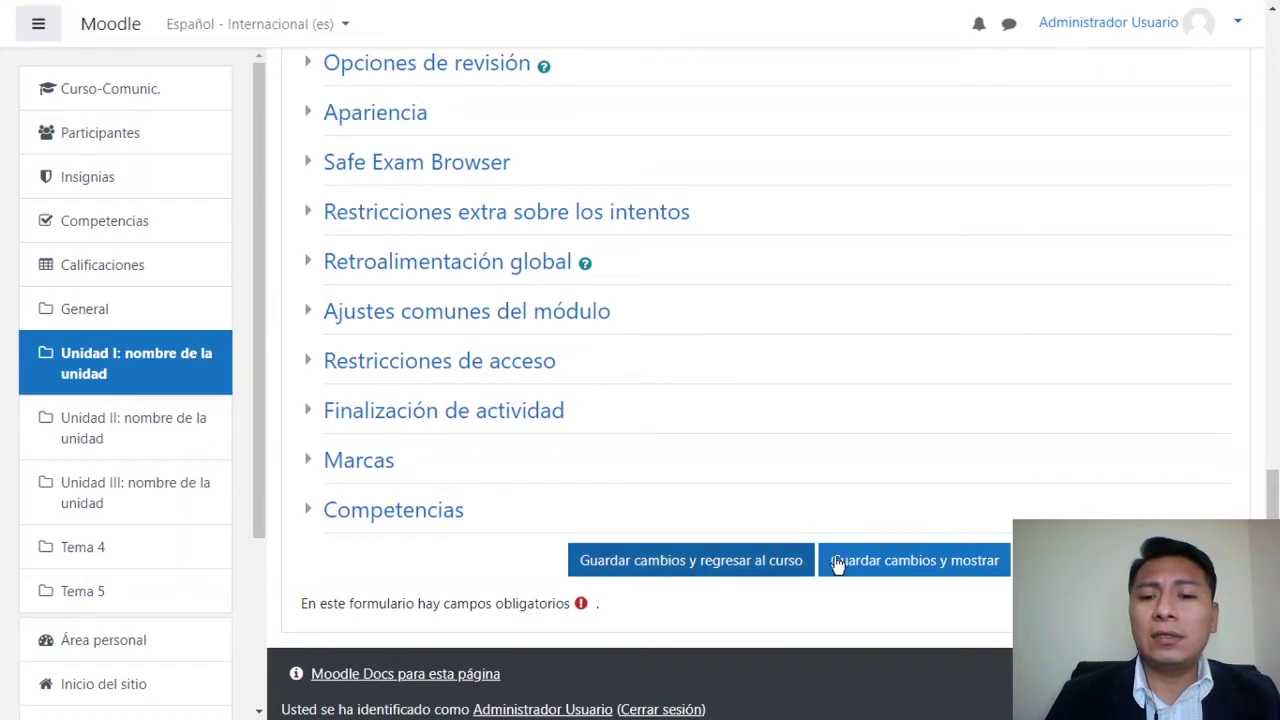
Save the questionnaire settings, display the activity and review its dates, time limit and grading method
click(890, 567)
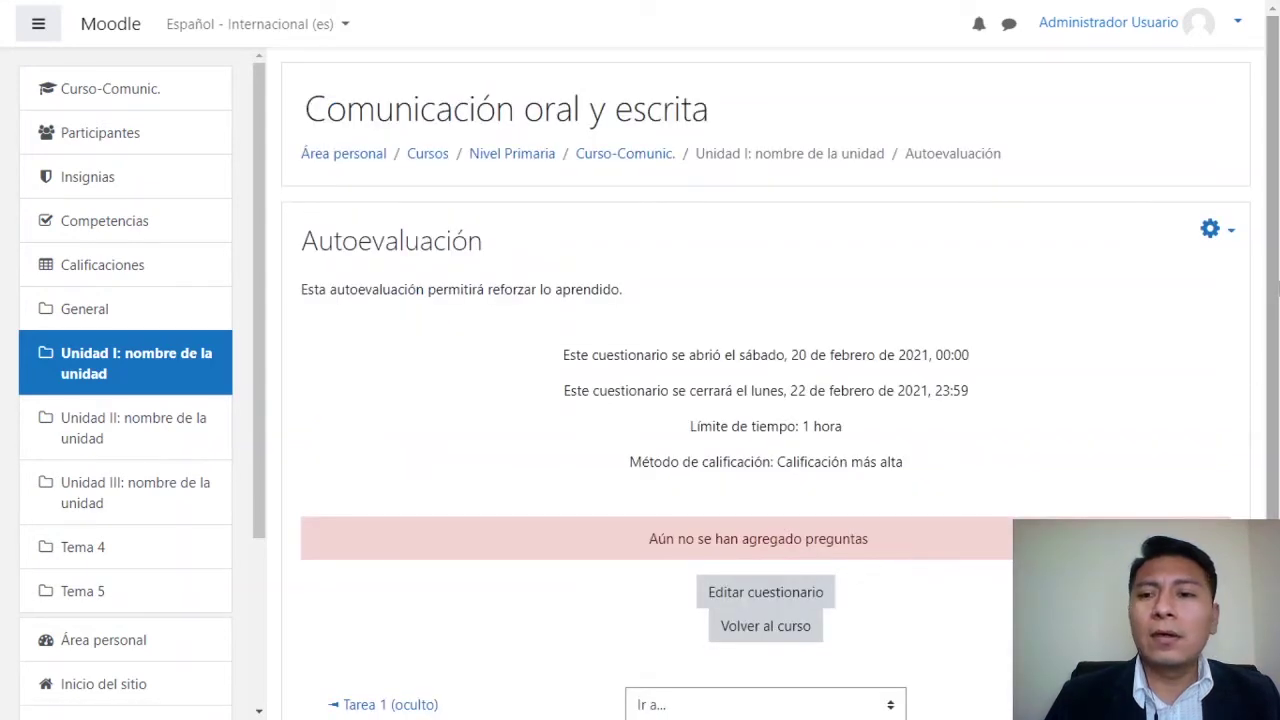
scroll(765, 400, down, 1)
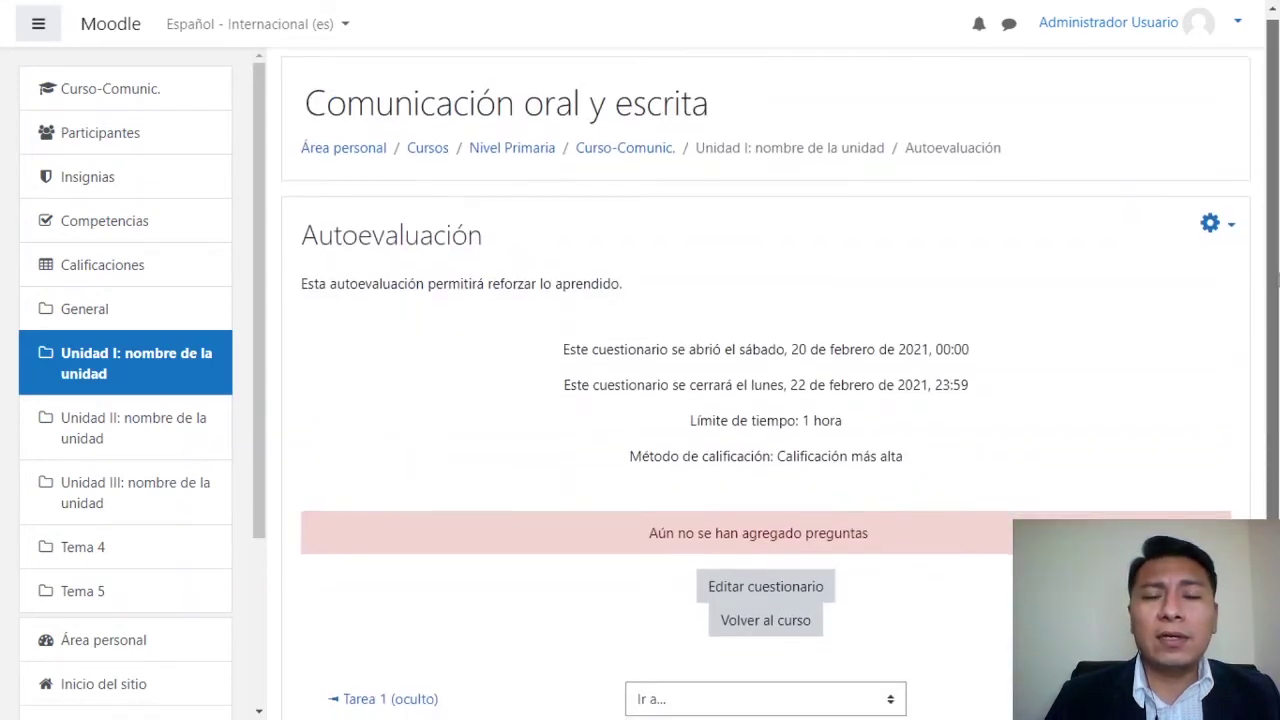
scroll(765, 400, down, 1)
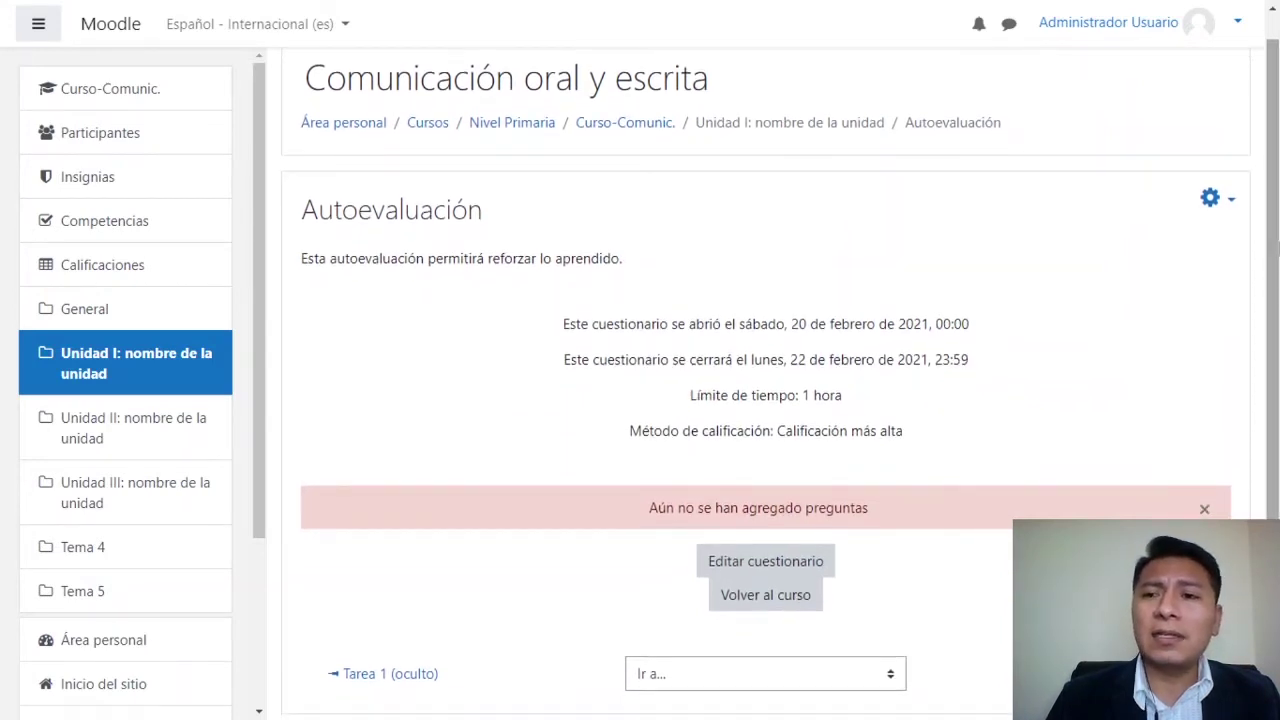
scroll(1275, 268, down, 1)
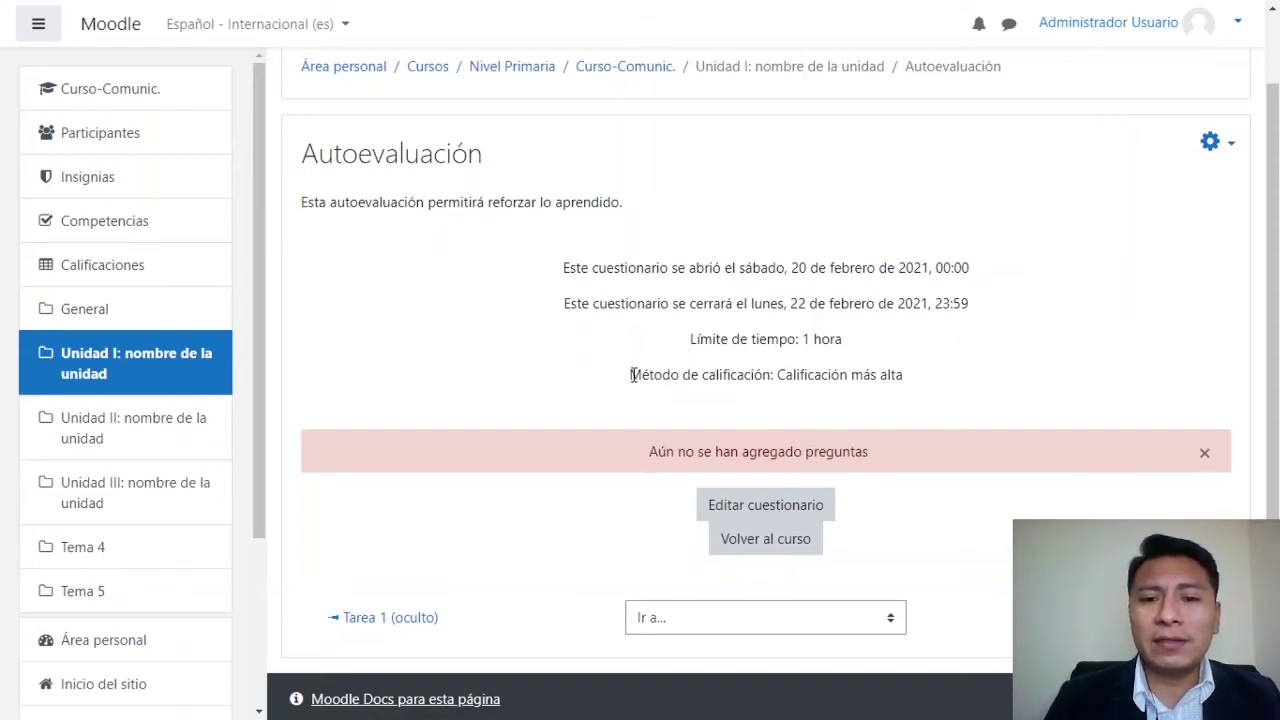
drag(630, 375, 781, 370)
click(913, 392)
drag(911, 389, 620, 363)
click(740, 346)
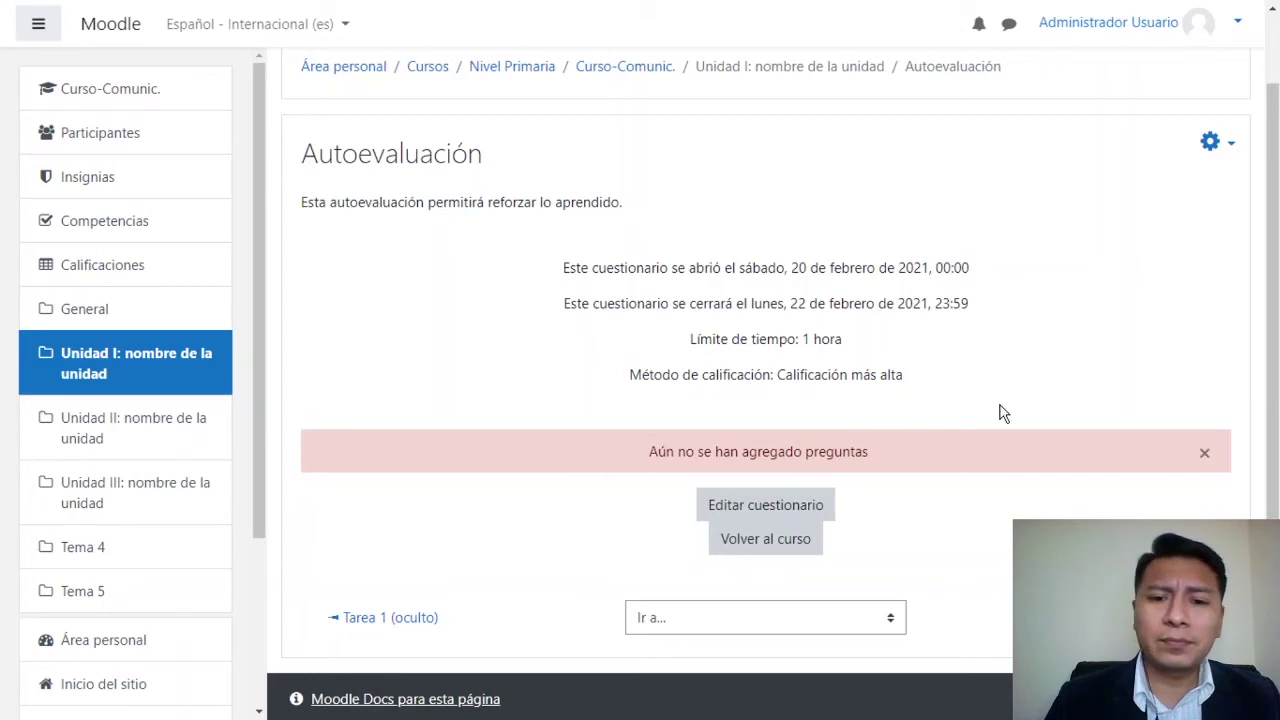
Open the questionnaire for editing, set its maximum grade to 20,00 and save the grade
click(812, 509)
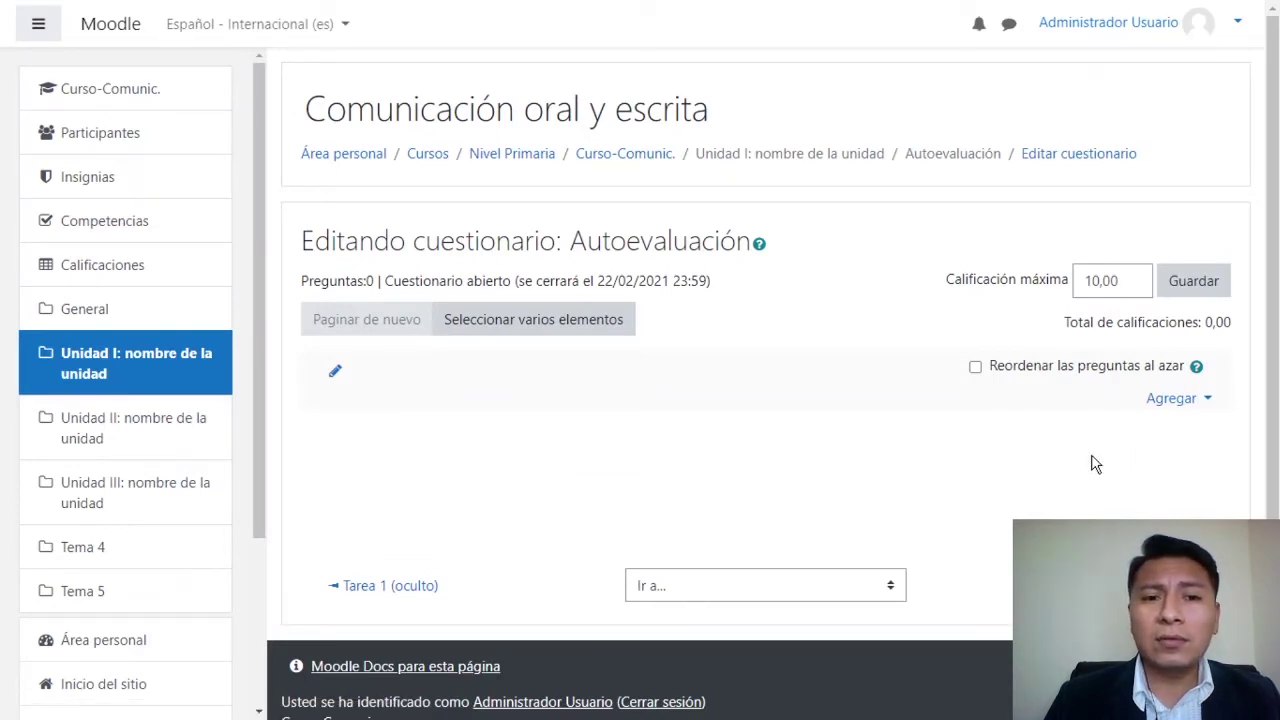
scroll(1272, 260, down, 1)
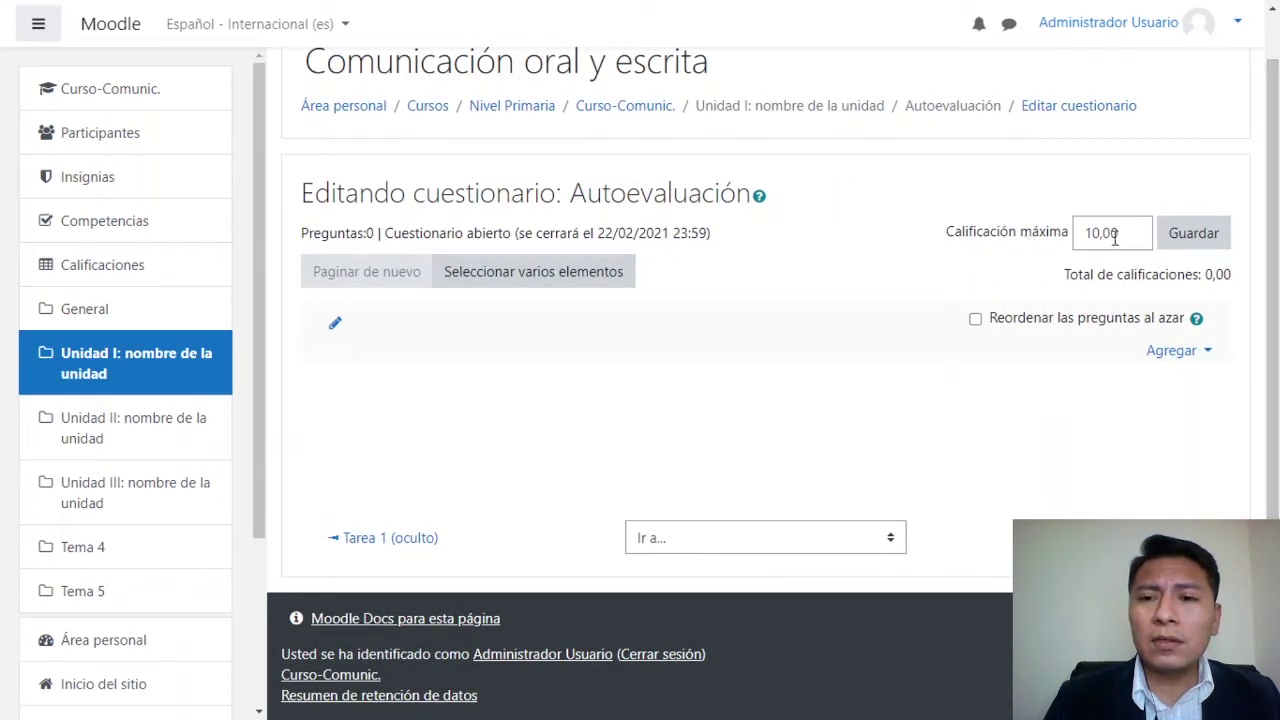
drag(1100, 233, 1063, 240)
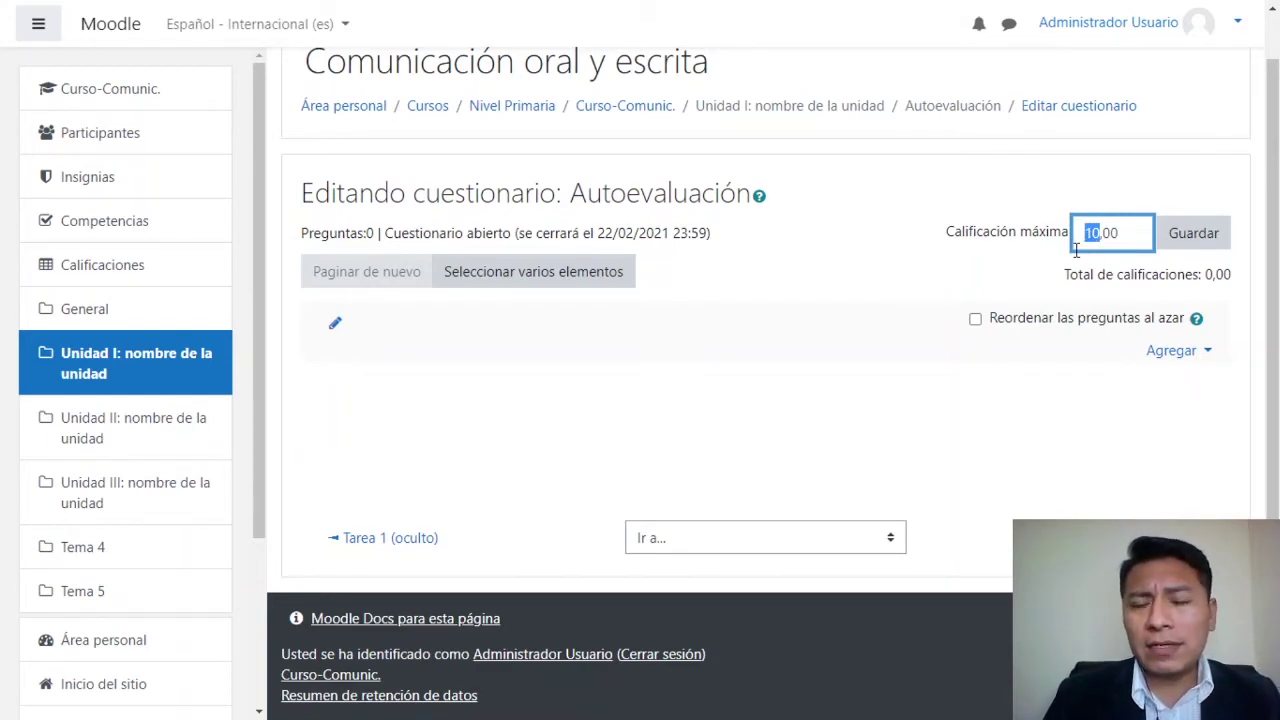
text(20)
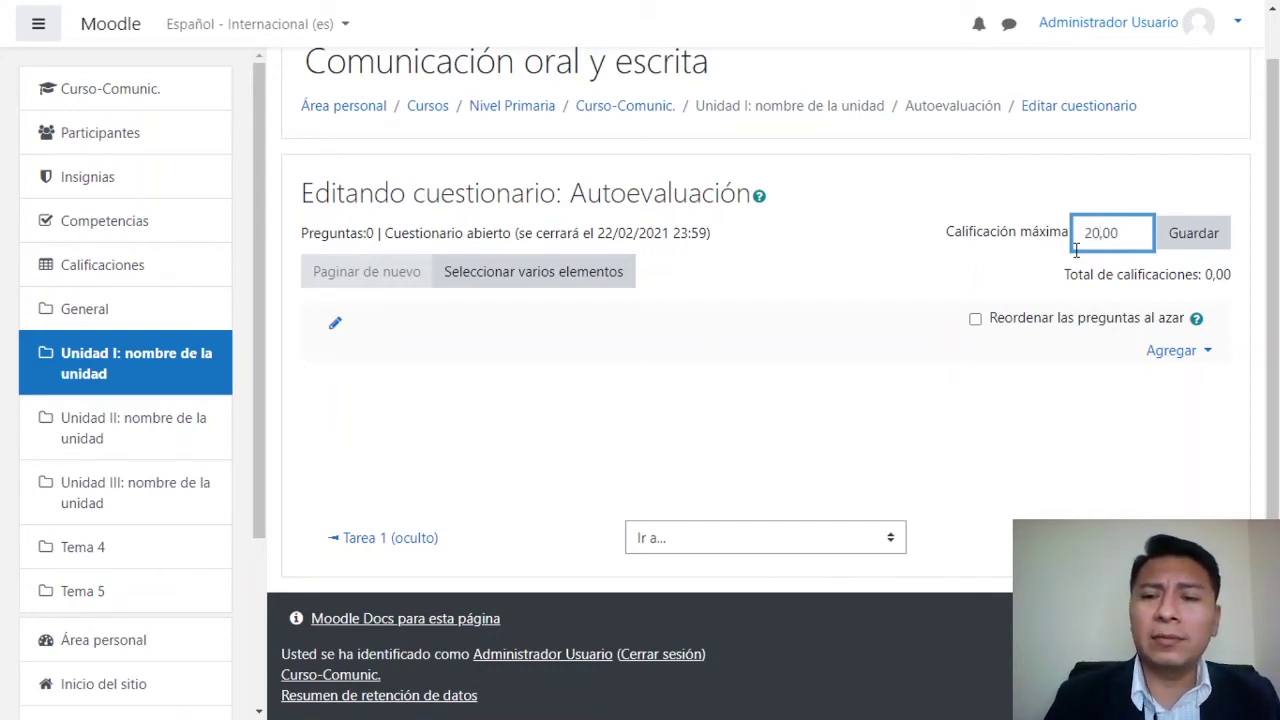
click(1193, 234)
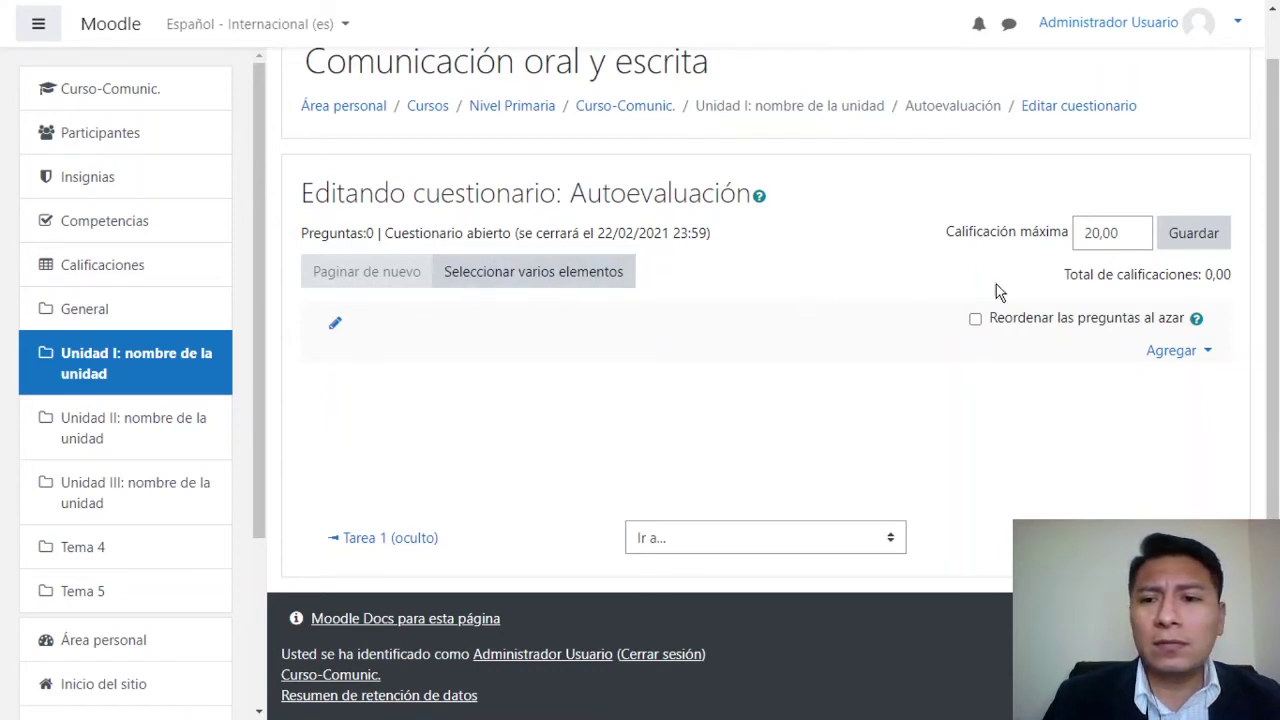
Add a new question to the questionnaire, reviewing the available question types and choosing Opción múltiple
click(1177, 360)
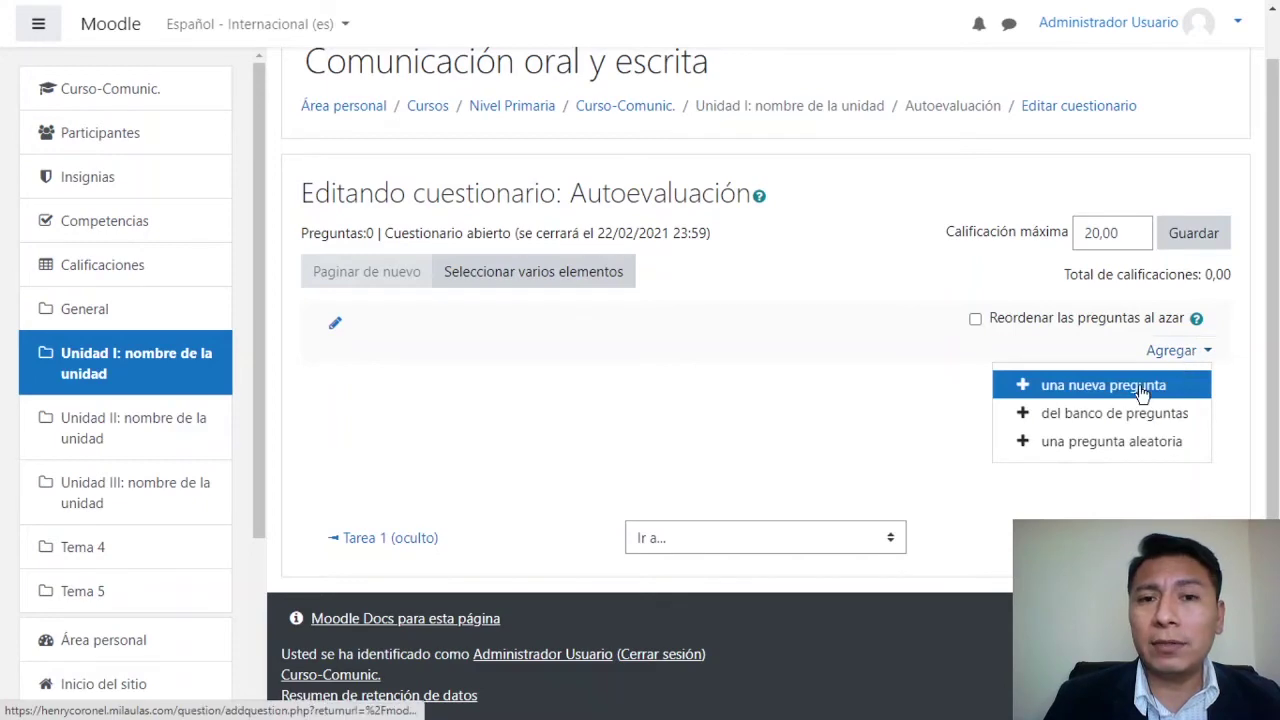
click(1141, 388)
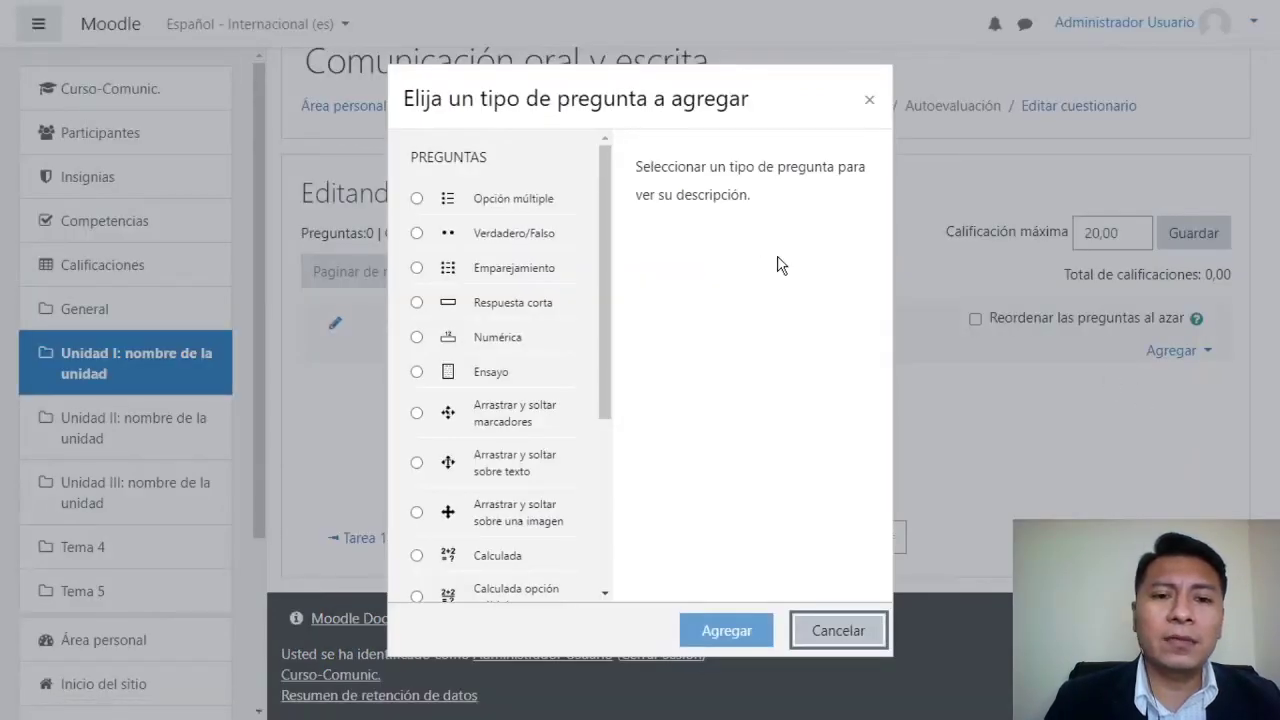
drag(607, 248, 607, 213)
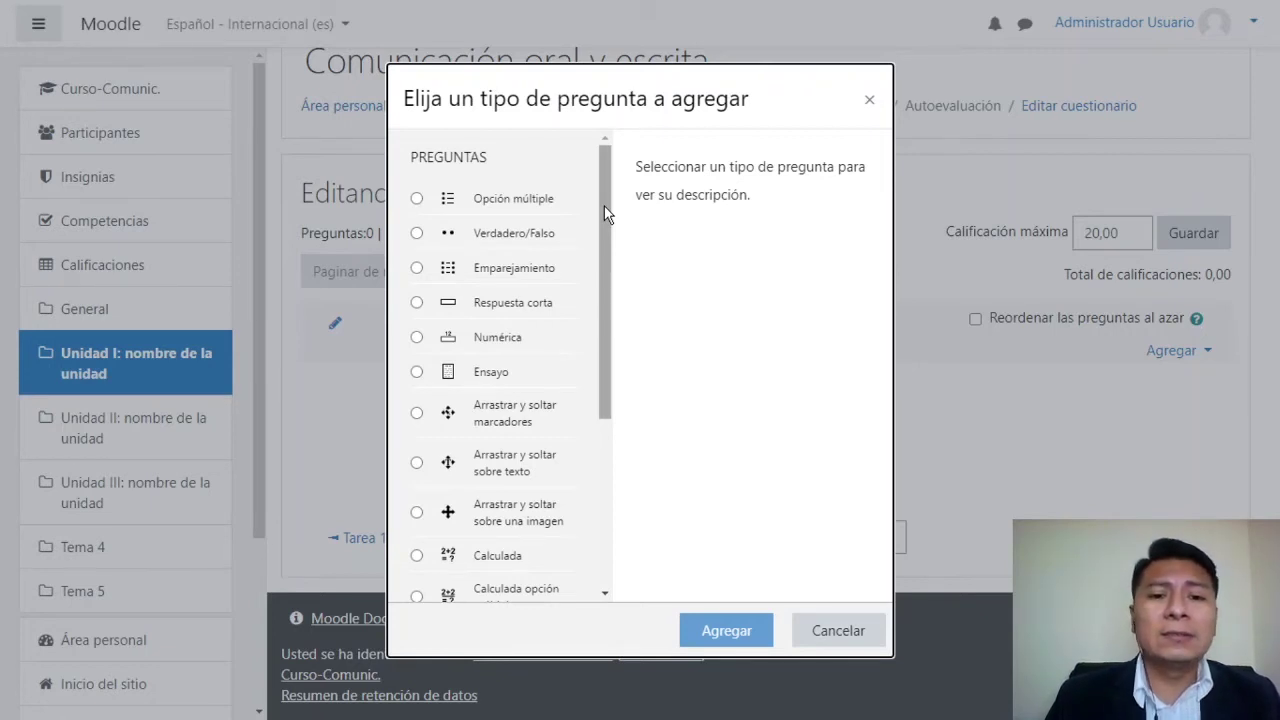
drag(604, 213, 596, 186)
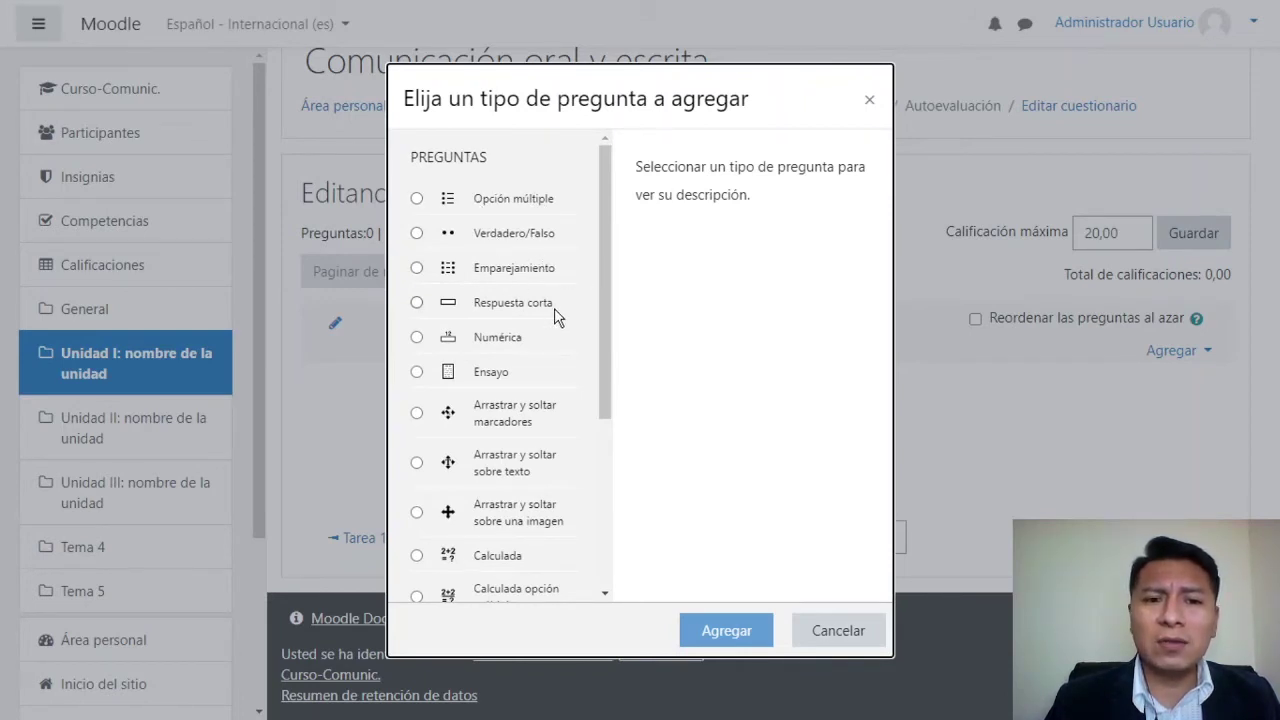
drag(606, 329, 604, 283)
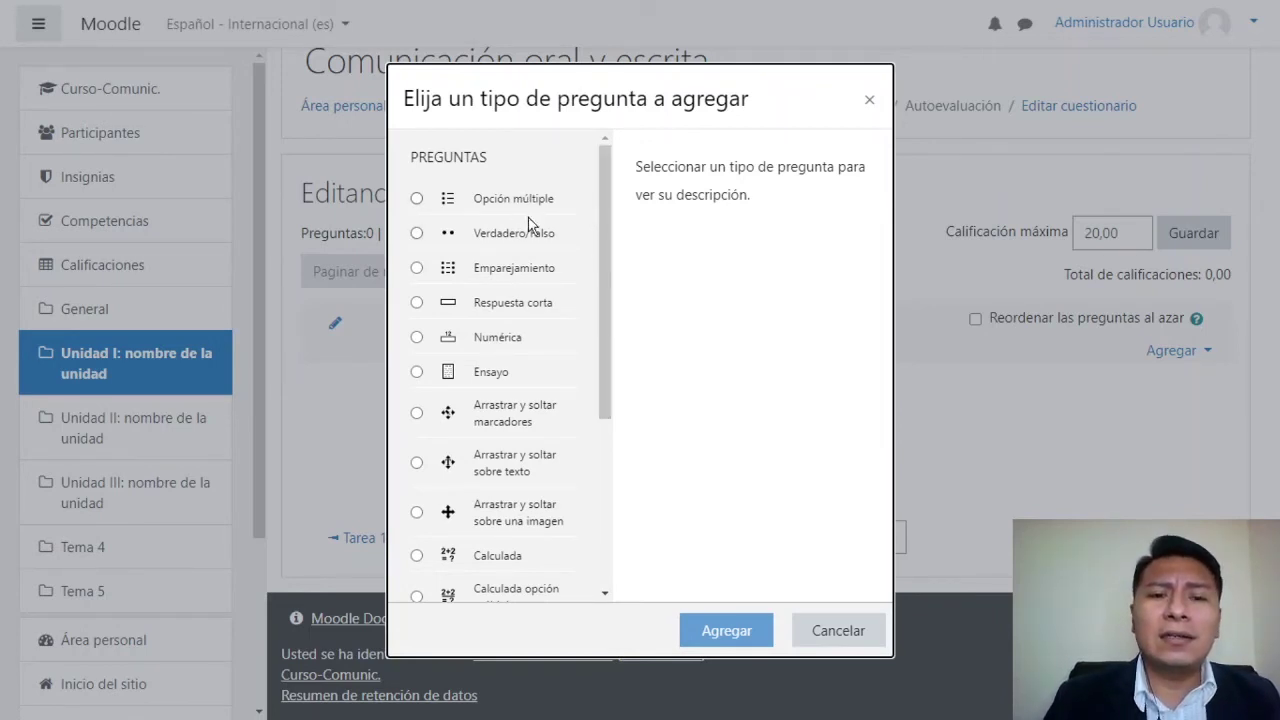
click(418, 199)
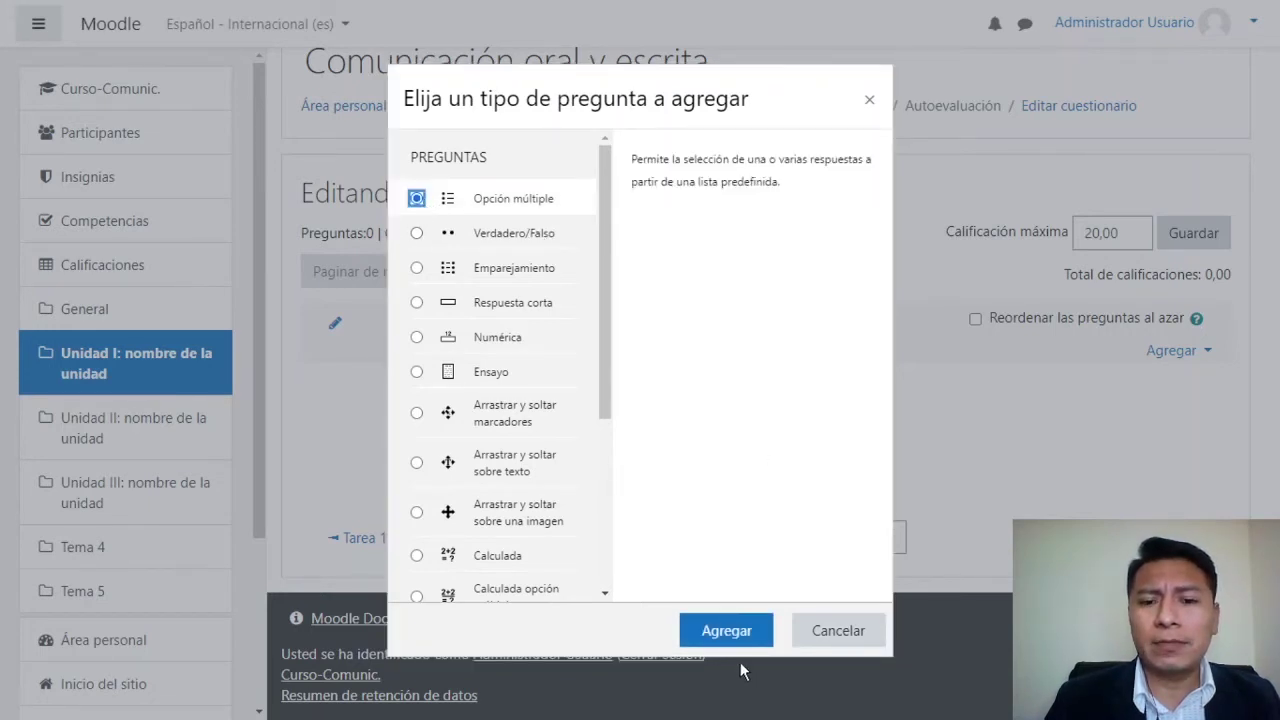
click(733, 628)
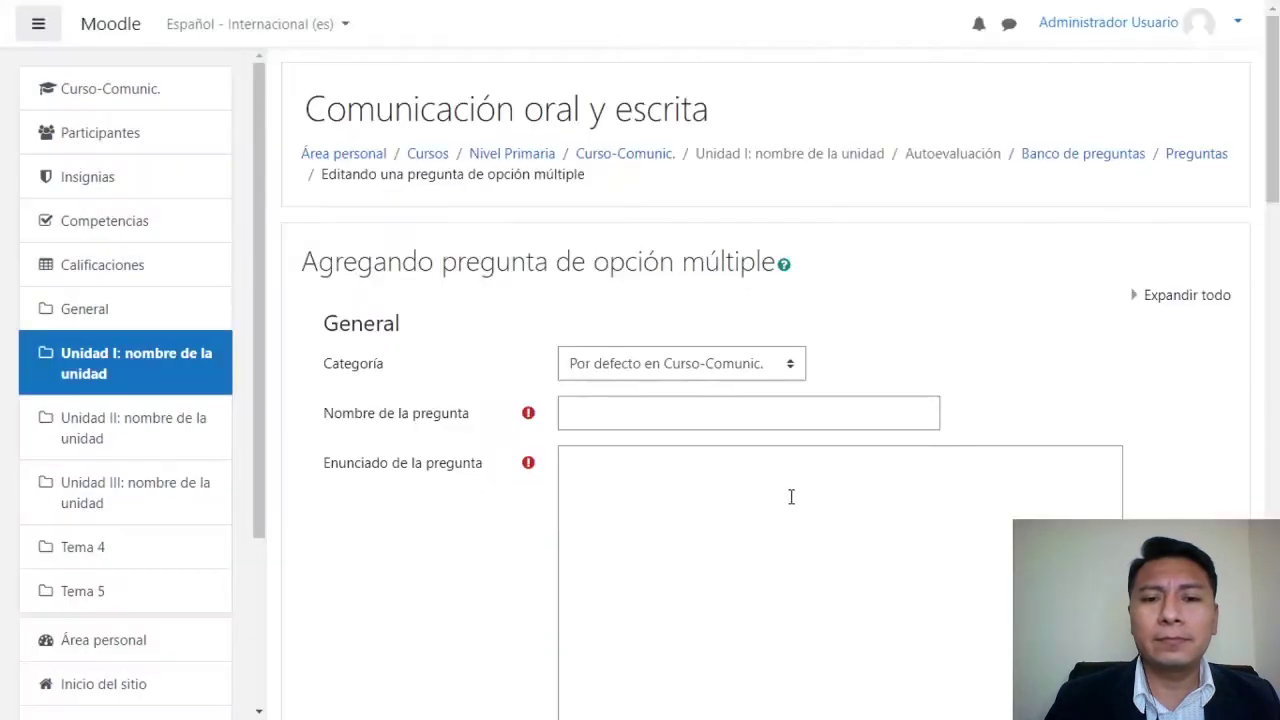
Name the multiple-choice question "Pregunta 01"
scroll(1275, 155, down, 3)
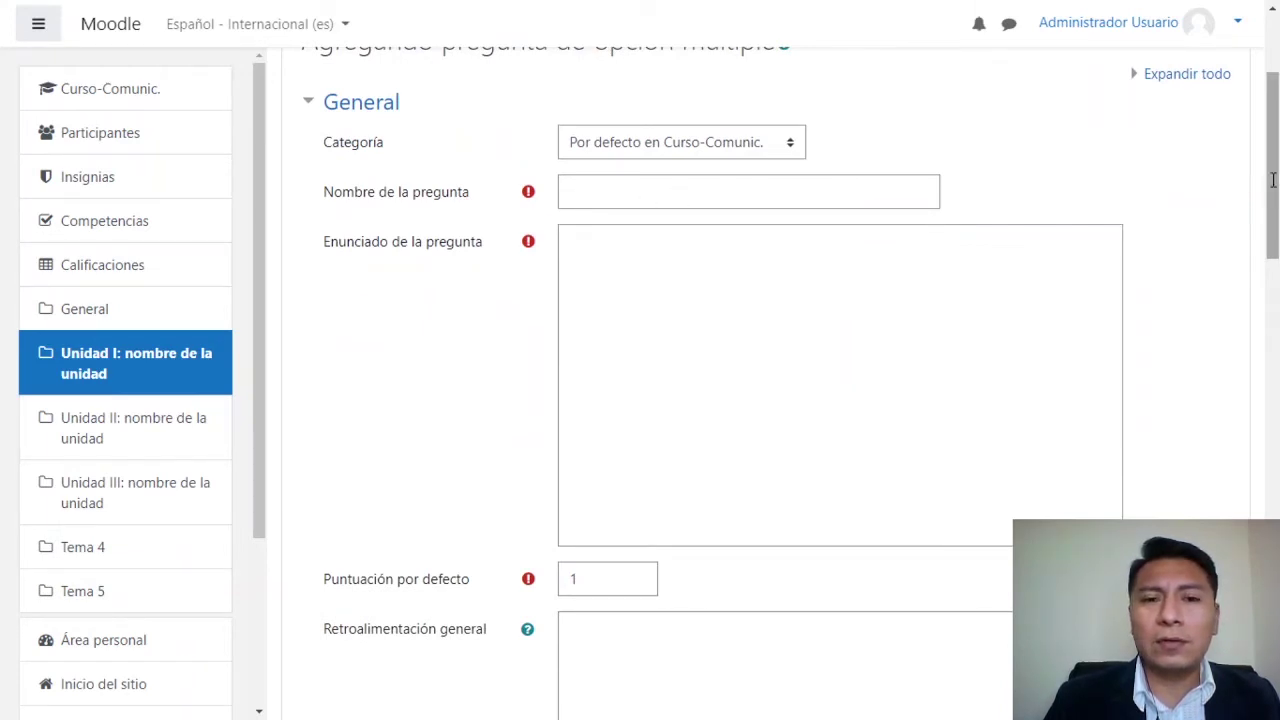
drag(1273, 187, 1275, 143)
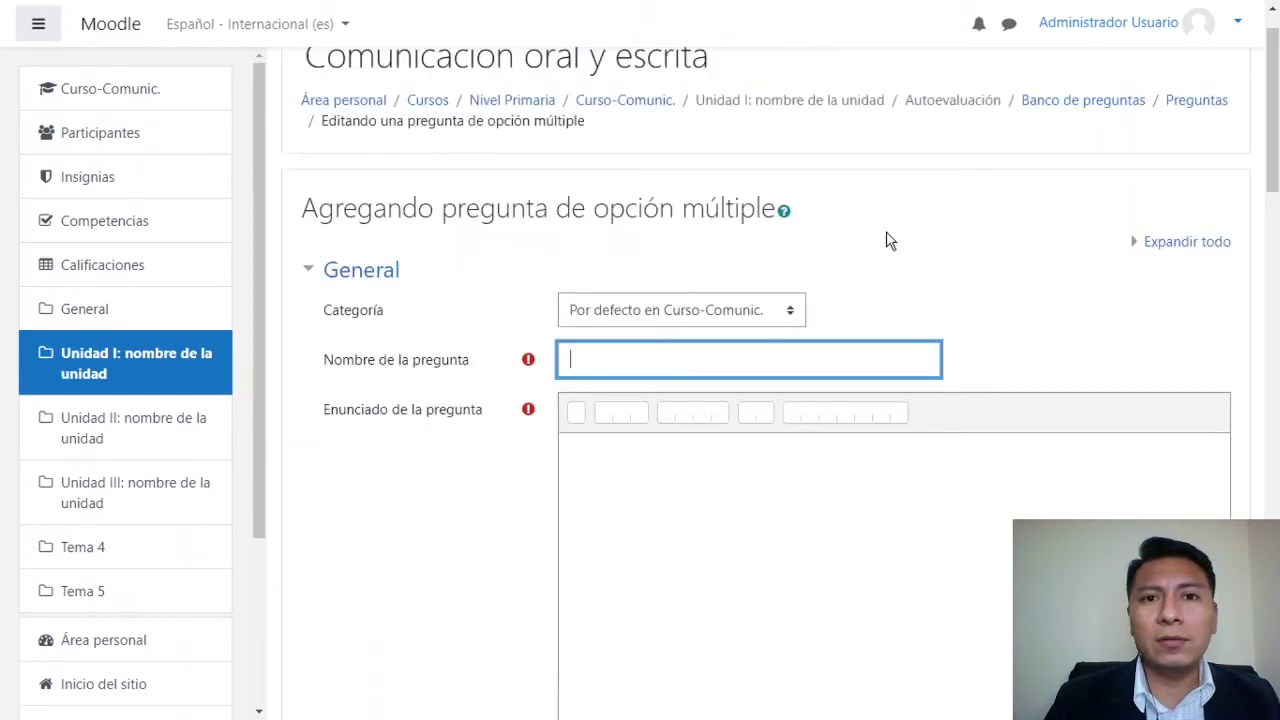
text(Pregn)
key(BackSpace)
text(unta )
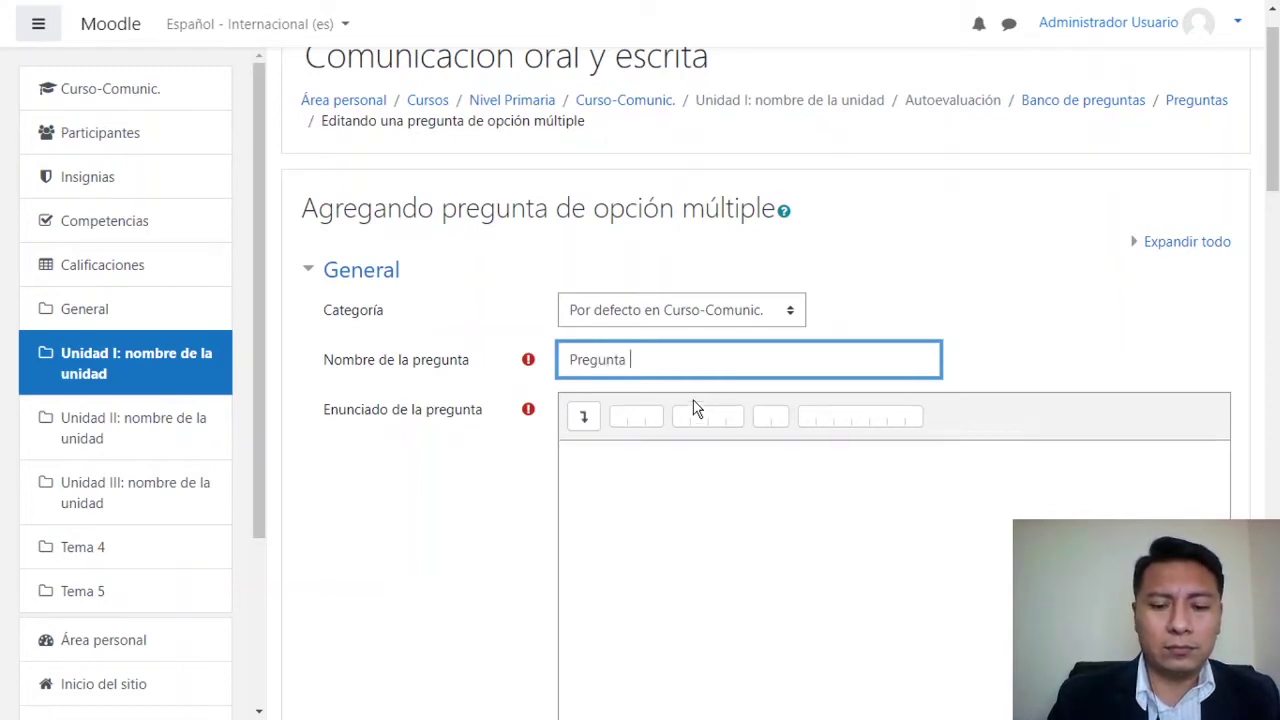
text(01)
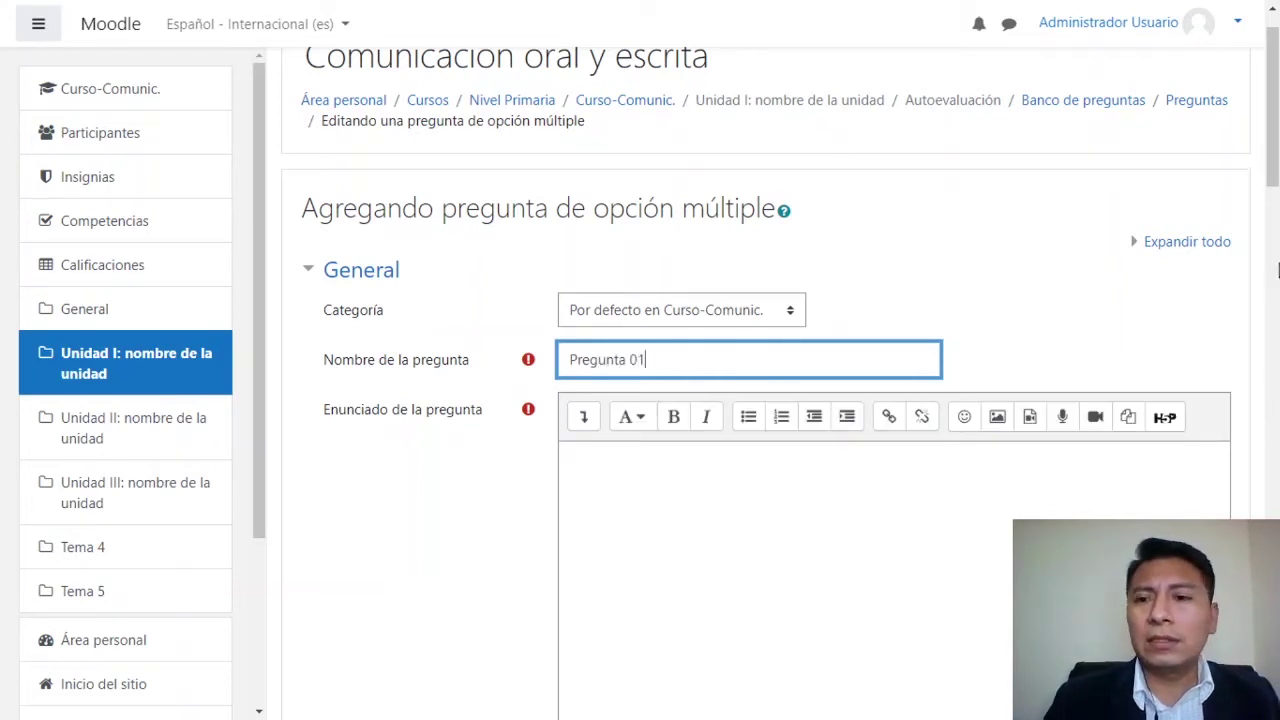
Enter "El hiato es:" as the statement of the question
drag(1276, 155, 1276, 195)
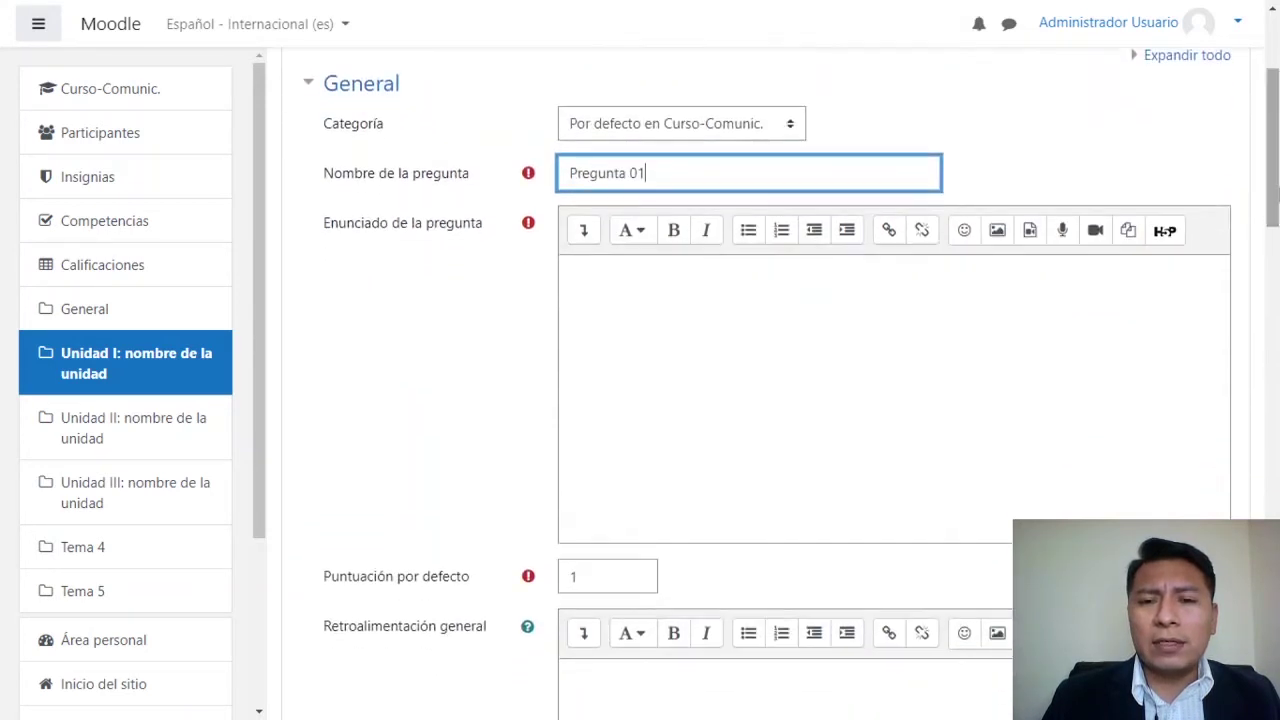
click(955, 275)
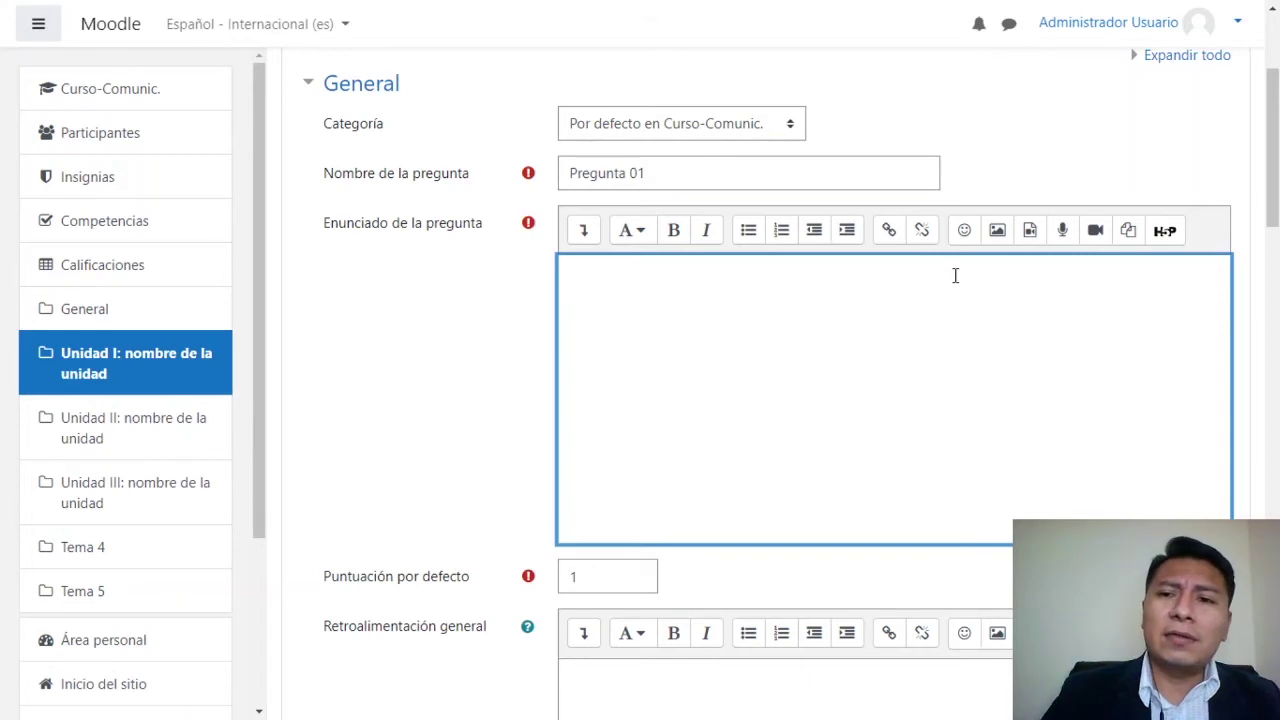
scroll(1272, 150, down, 1)
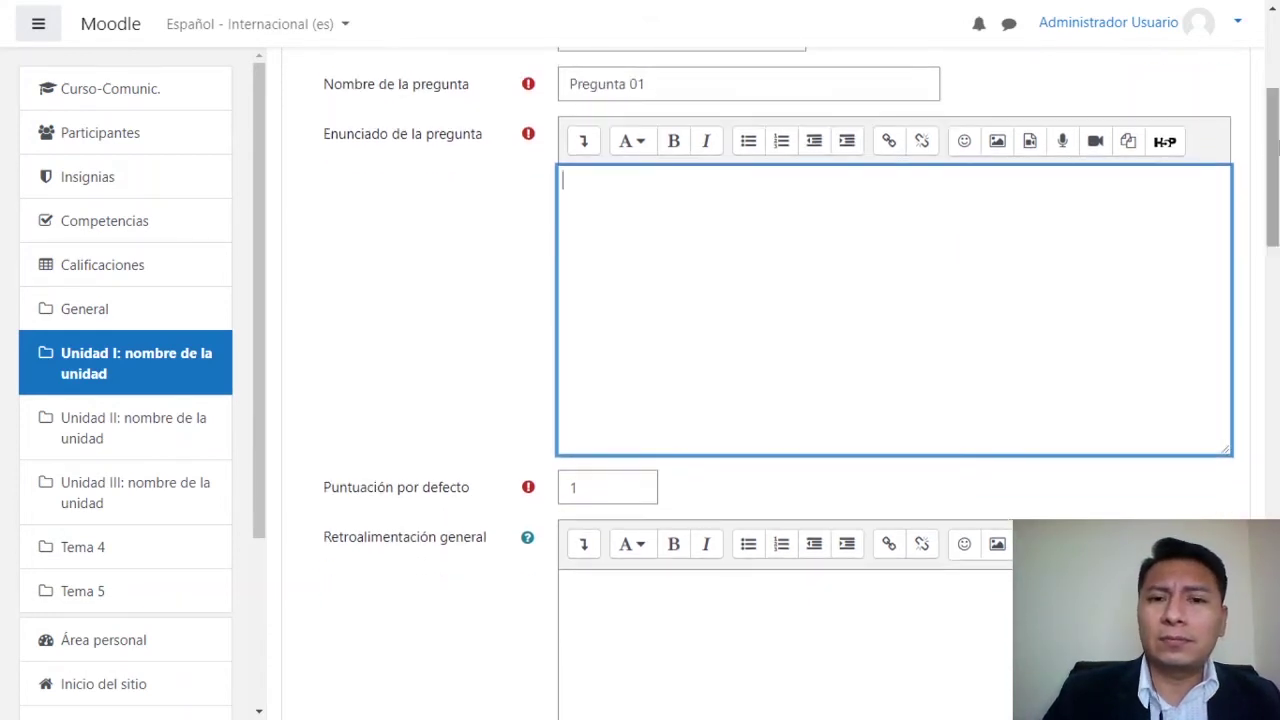
text(El)
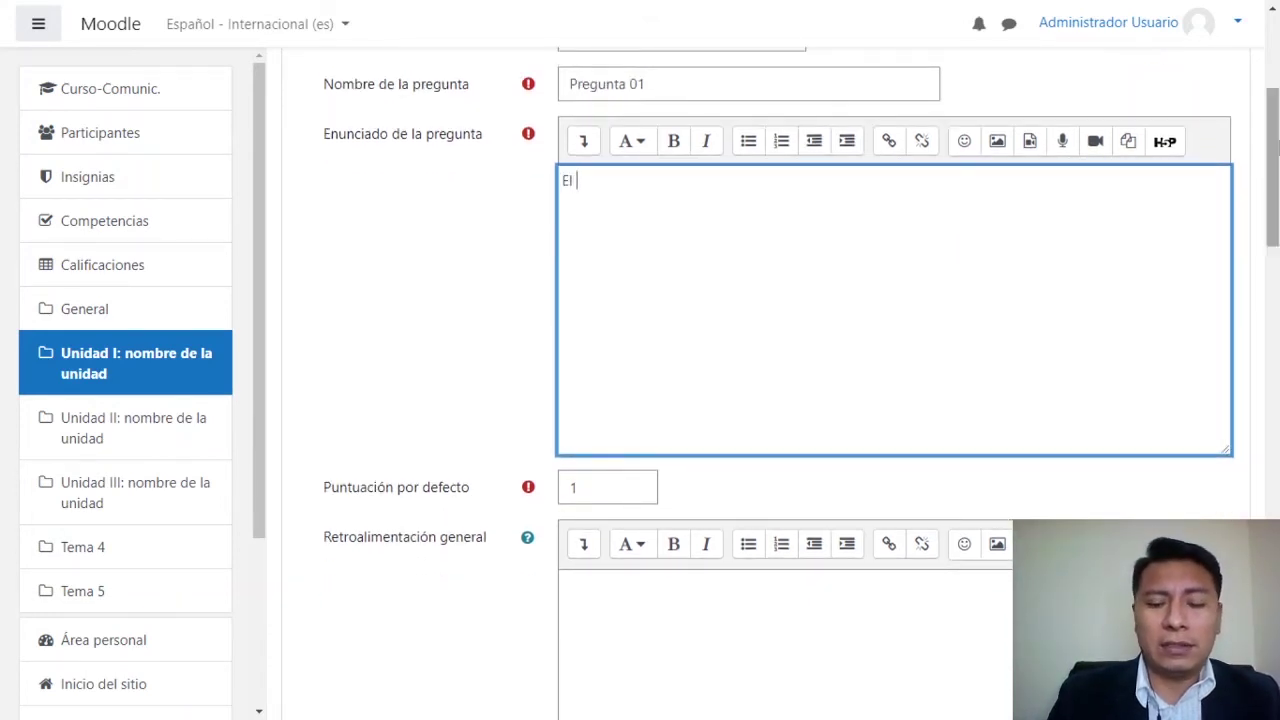
text( hiato)
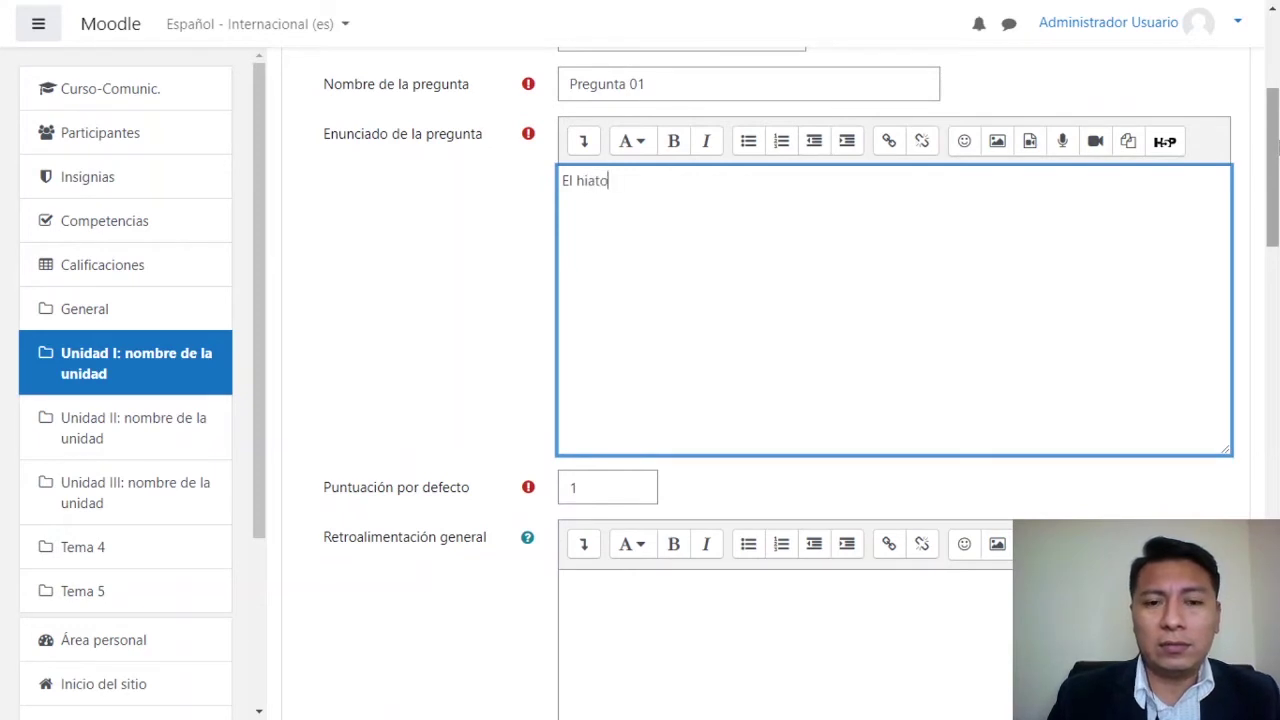
text( es:)
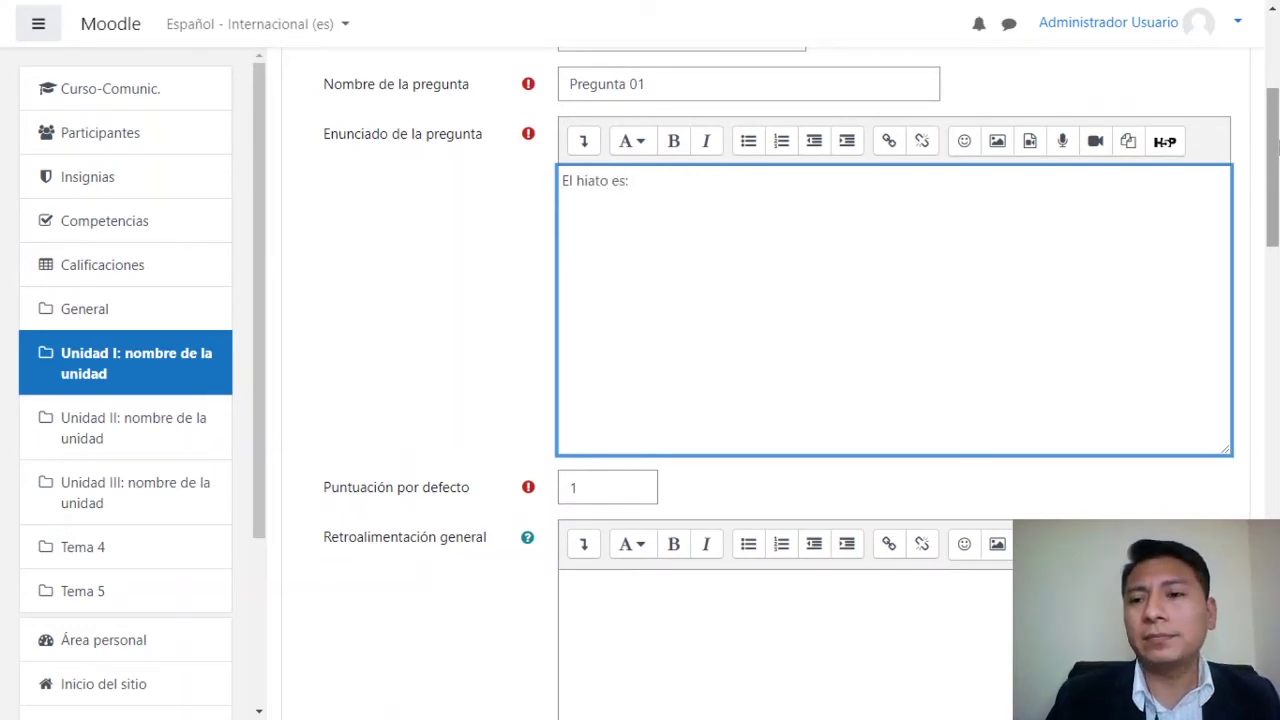
mouse_move(1276, 147)
mouse_down()
mouse_move(1276, 184)
mouse_move(1276, 139)
mouse_up()
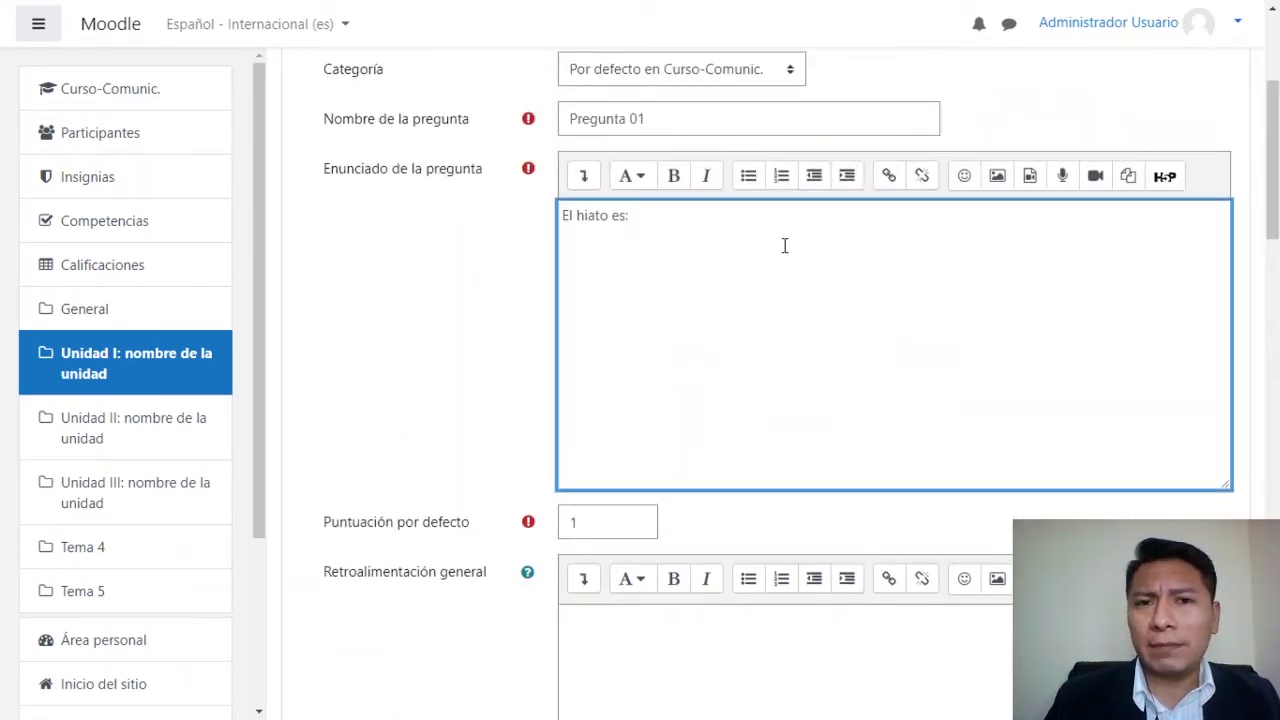
Review the default score and answer options of the question, and set the choice numbering to 1., 2., 3., ..
drag(1276, 200, 1276, 230)
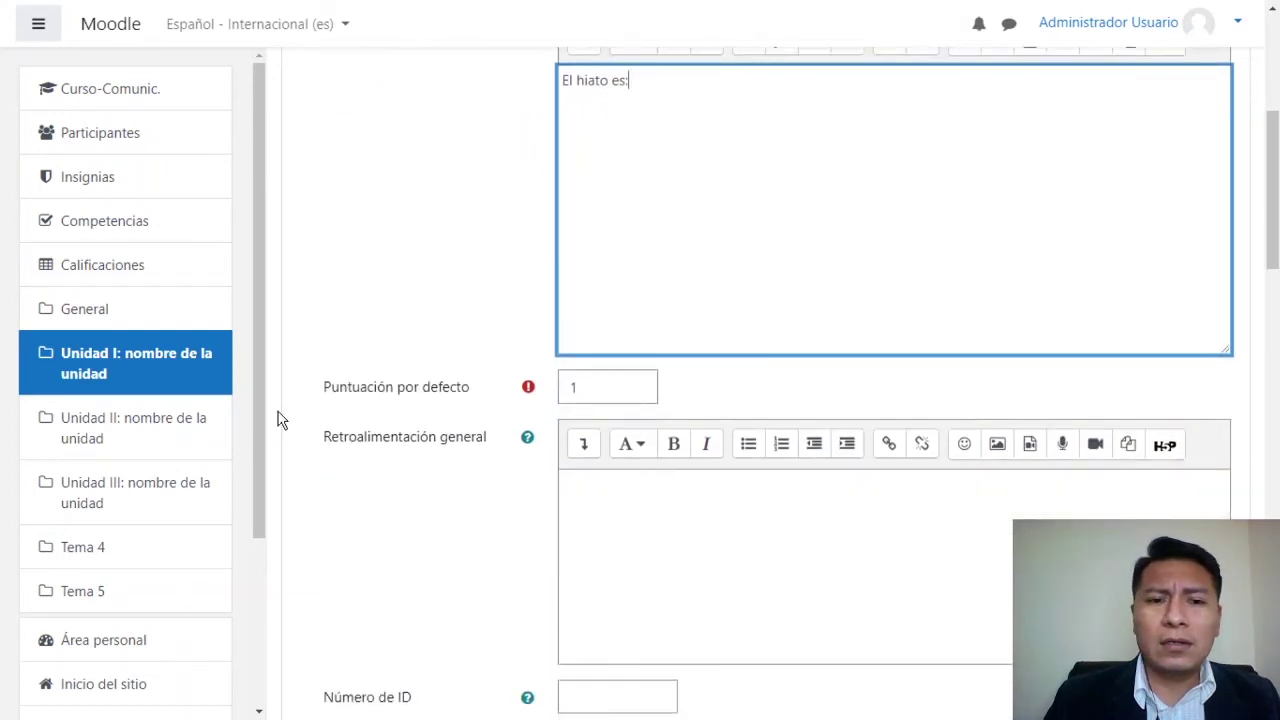
click(607, 394)
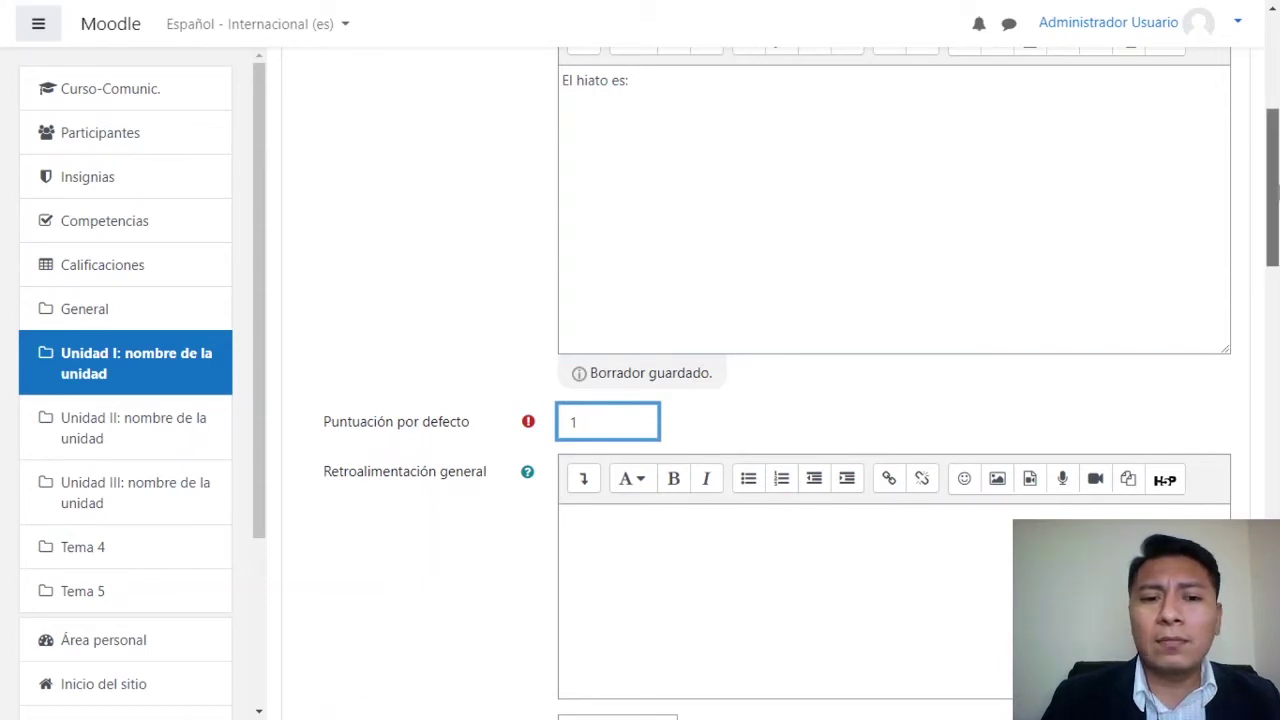
drag(1274, 191, 1276, 228)
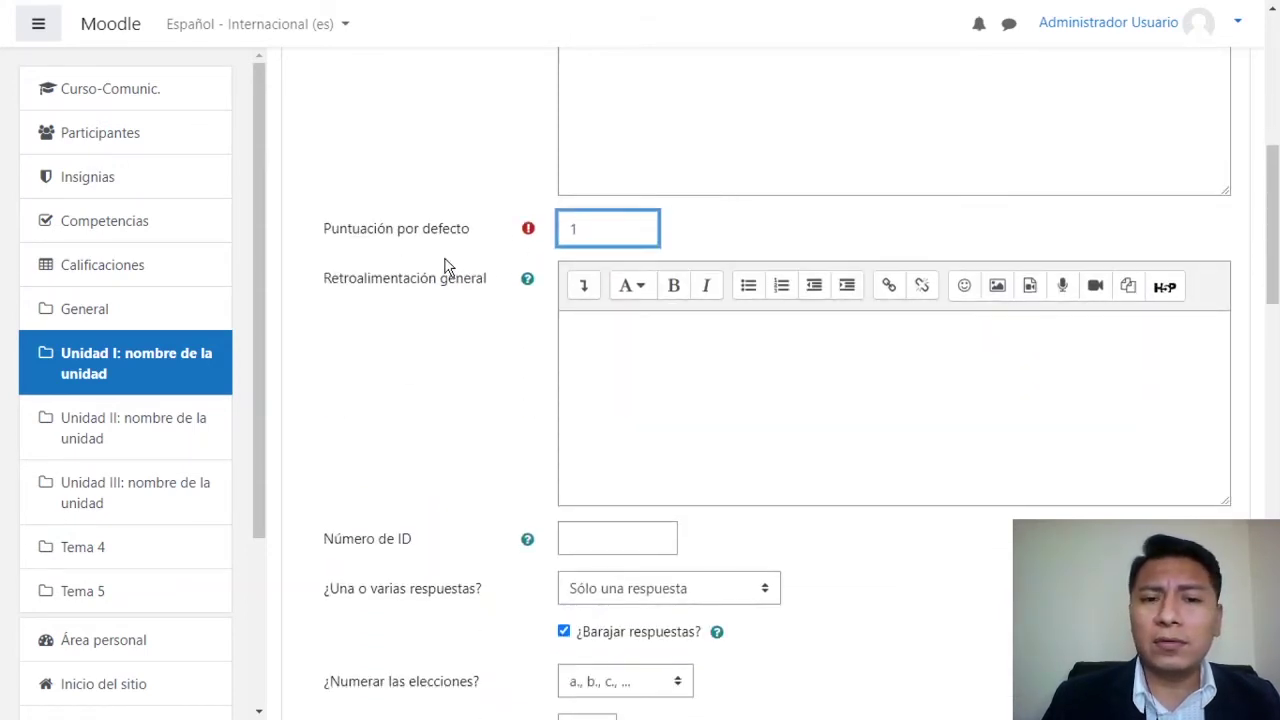
drag(1274, 220, 1274, 303)
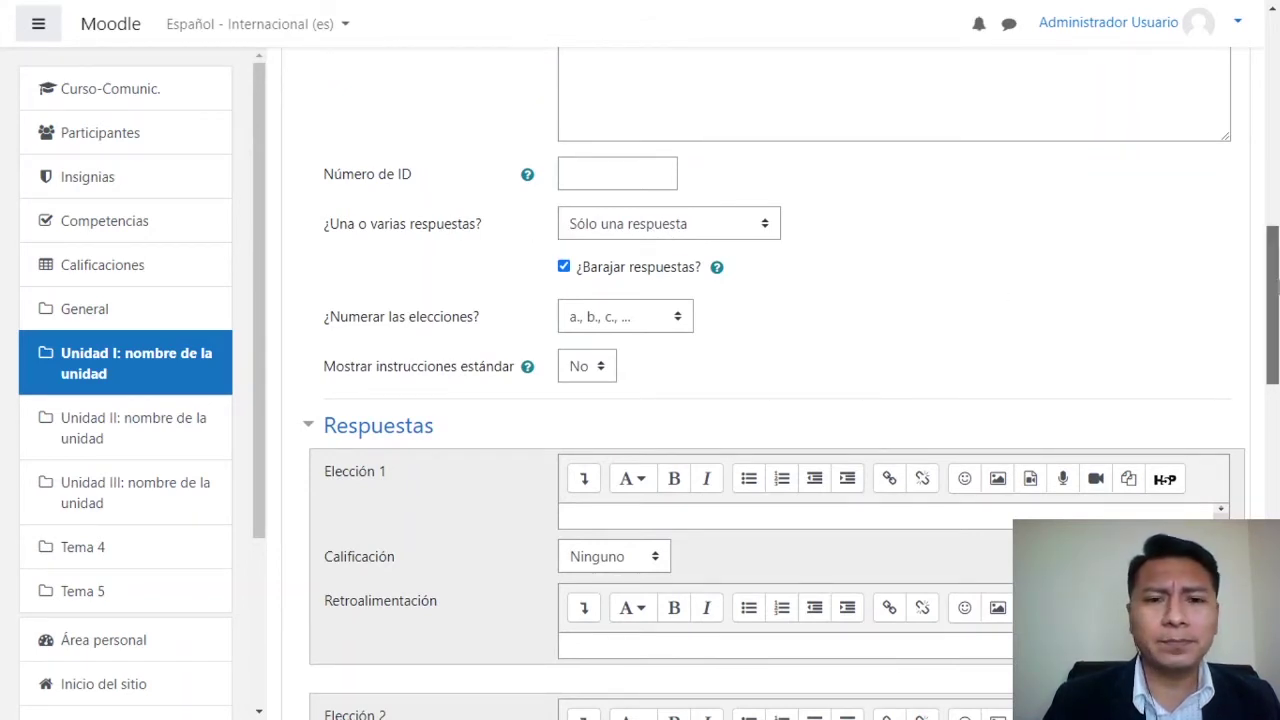
scroll(1276, 287, down, 3)
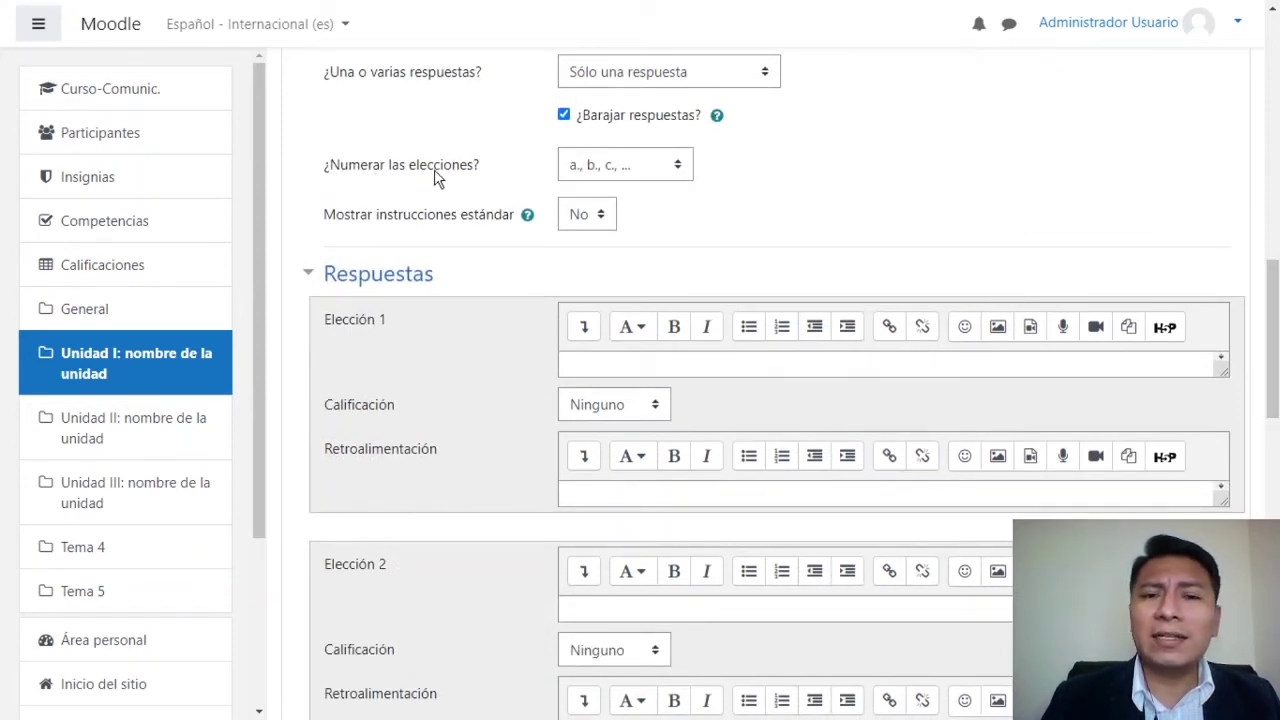
click(636, 172)
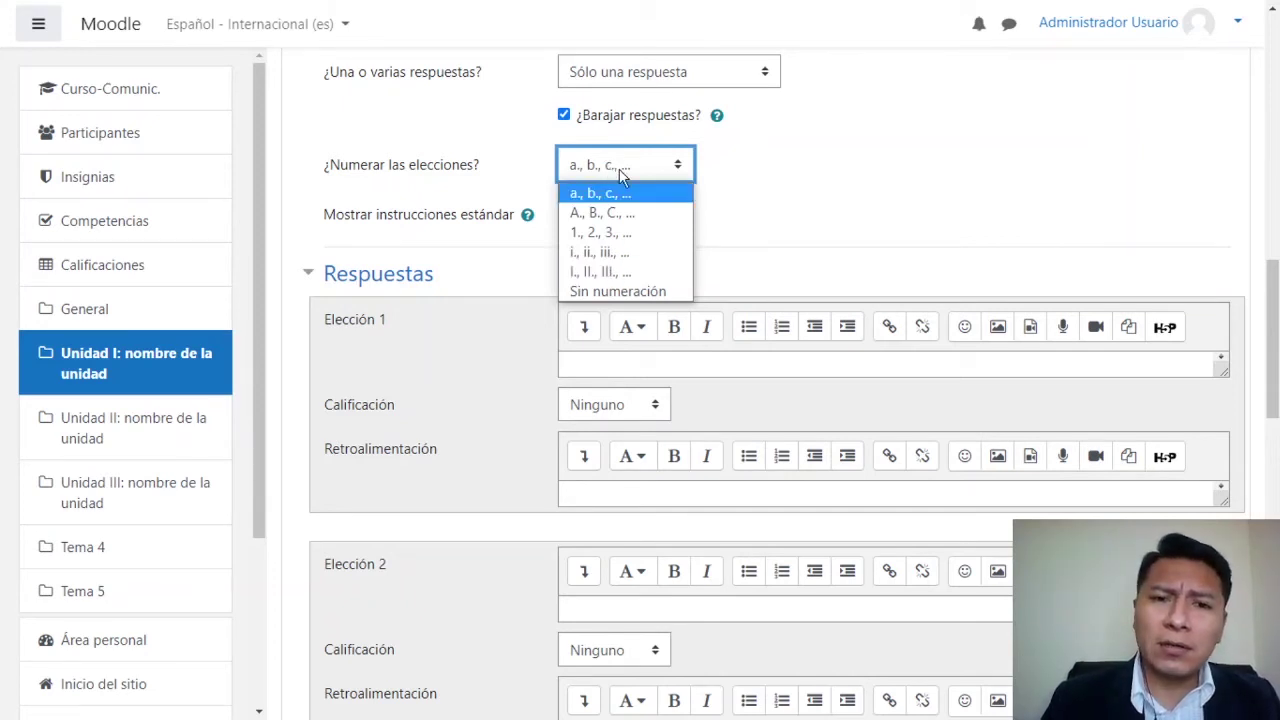
click(615, 230)
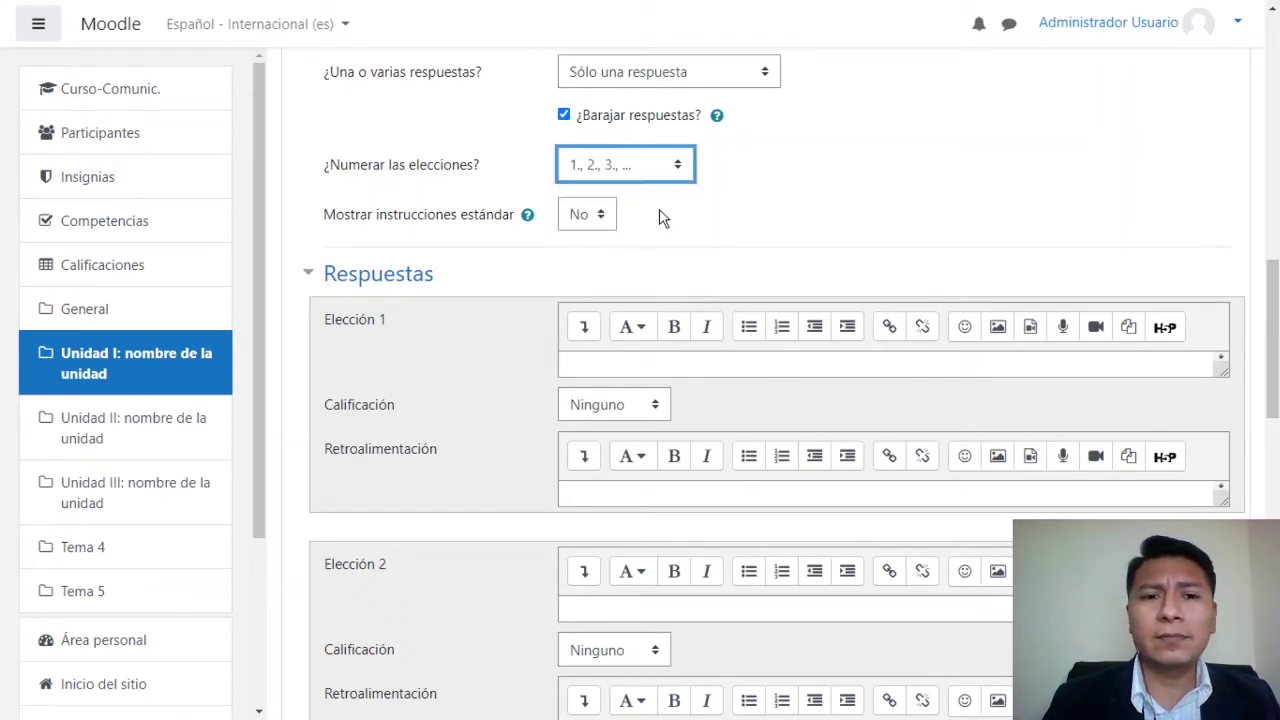
Enter "La separación de dos vocales fuertes" as the text of Elección 1
mouse_move(1272, 300)
mouse_down()
mouse_move(1272, 349)
mouse_move(1272, 300)
mouse_up()
click(1046, 369)
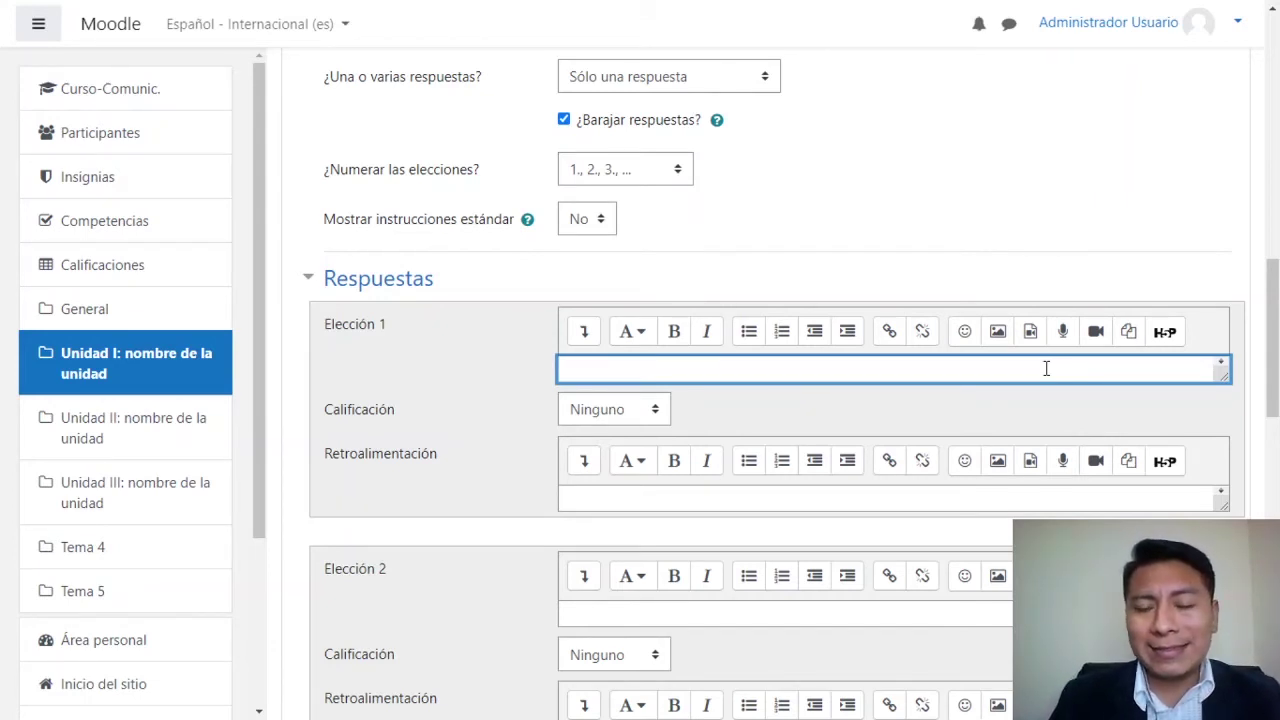
text(La separacio)
text(n de dos )
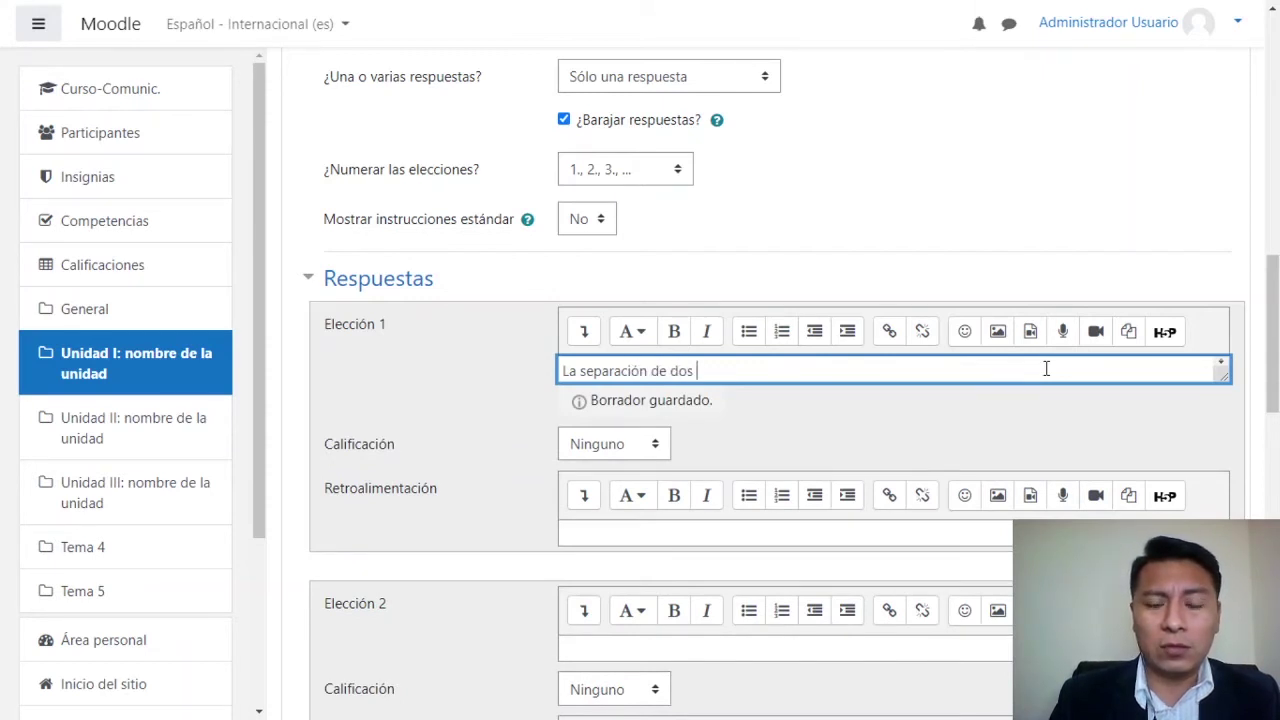
text(vocales fuertes)
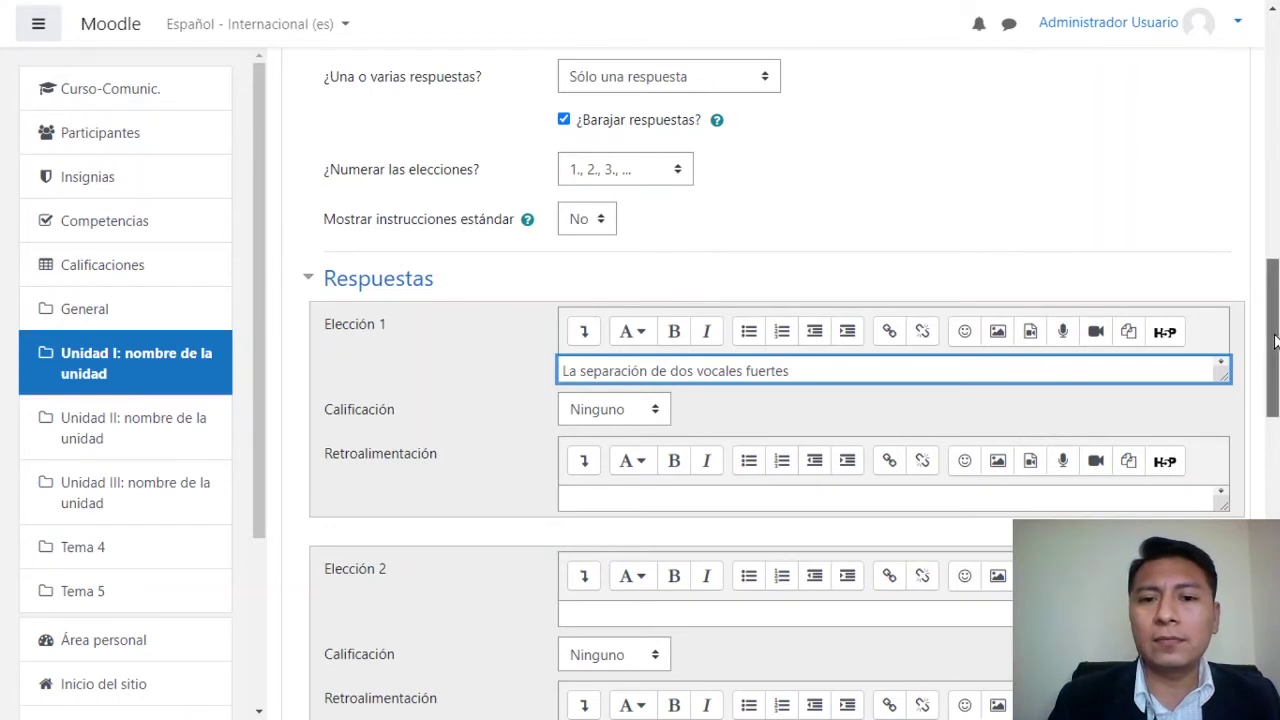
Enter "La unión de dos vocales fuertes" as the text of Elección 2
drag(1277, 342, 1277, 375)
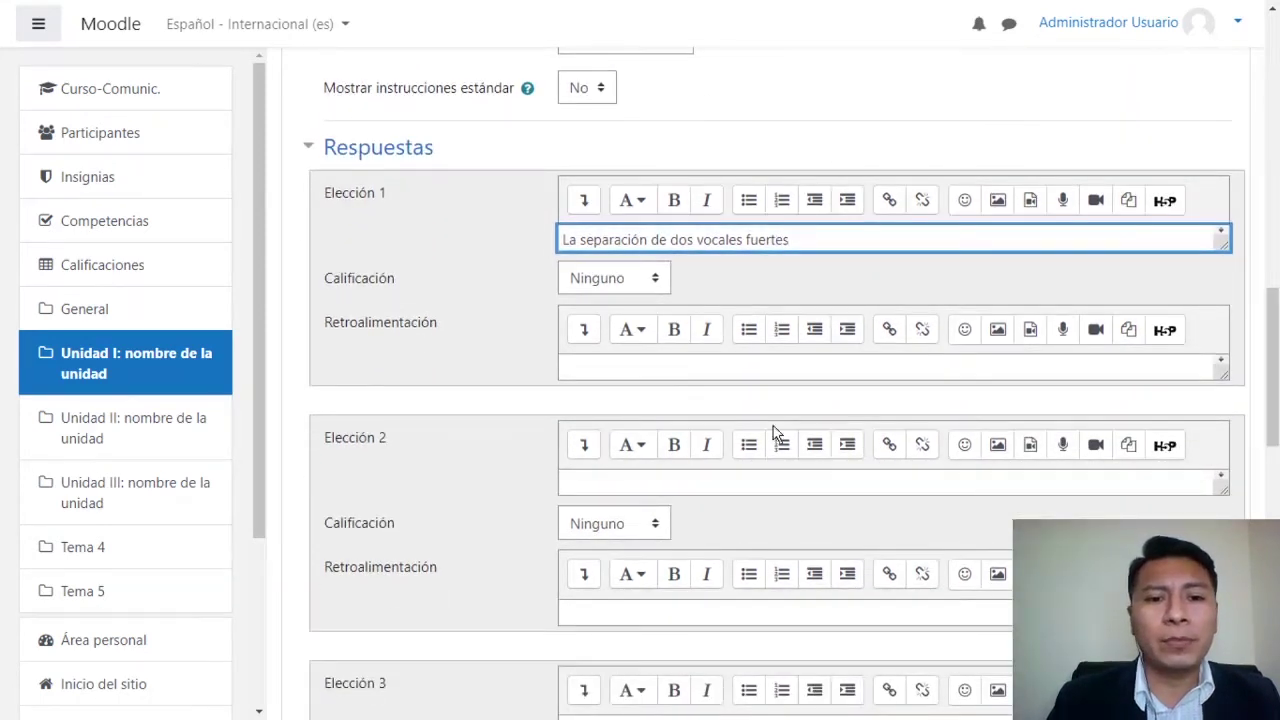
click(690, 486)
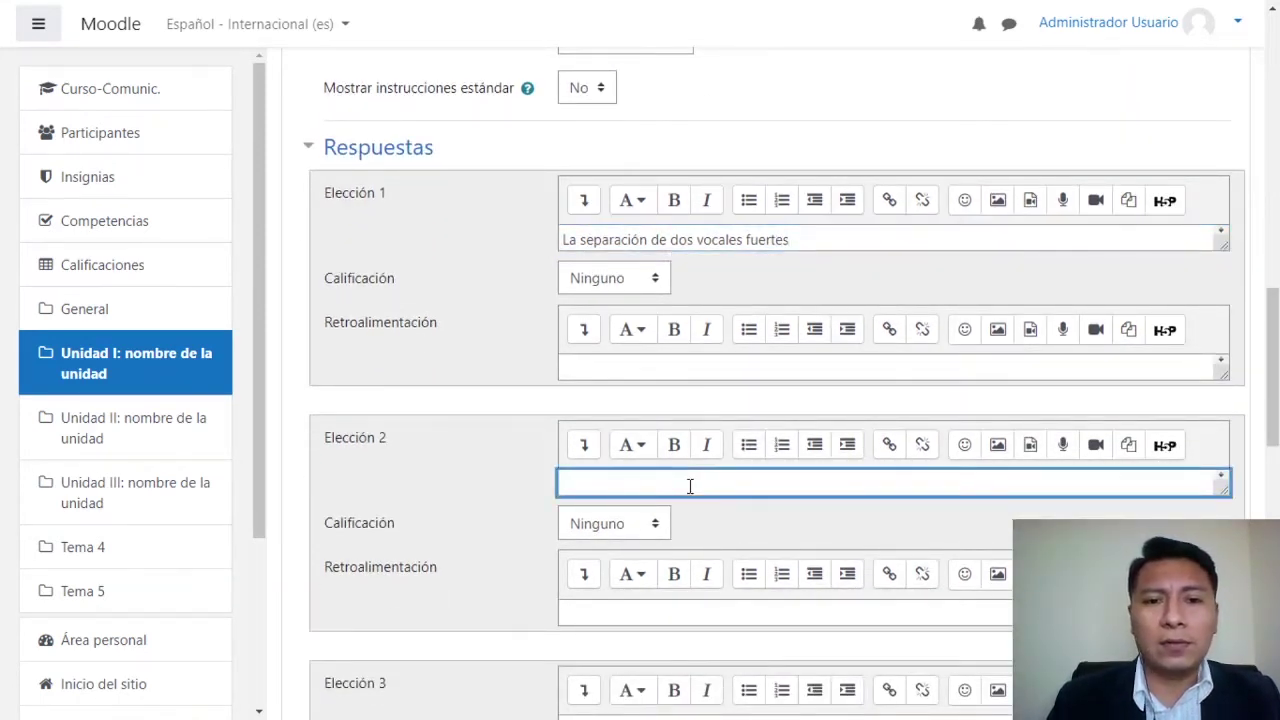
text(La )
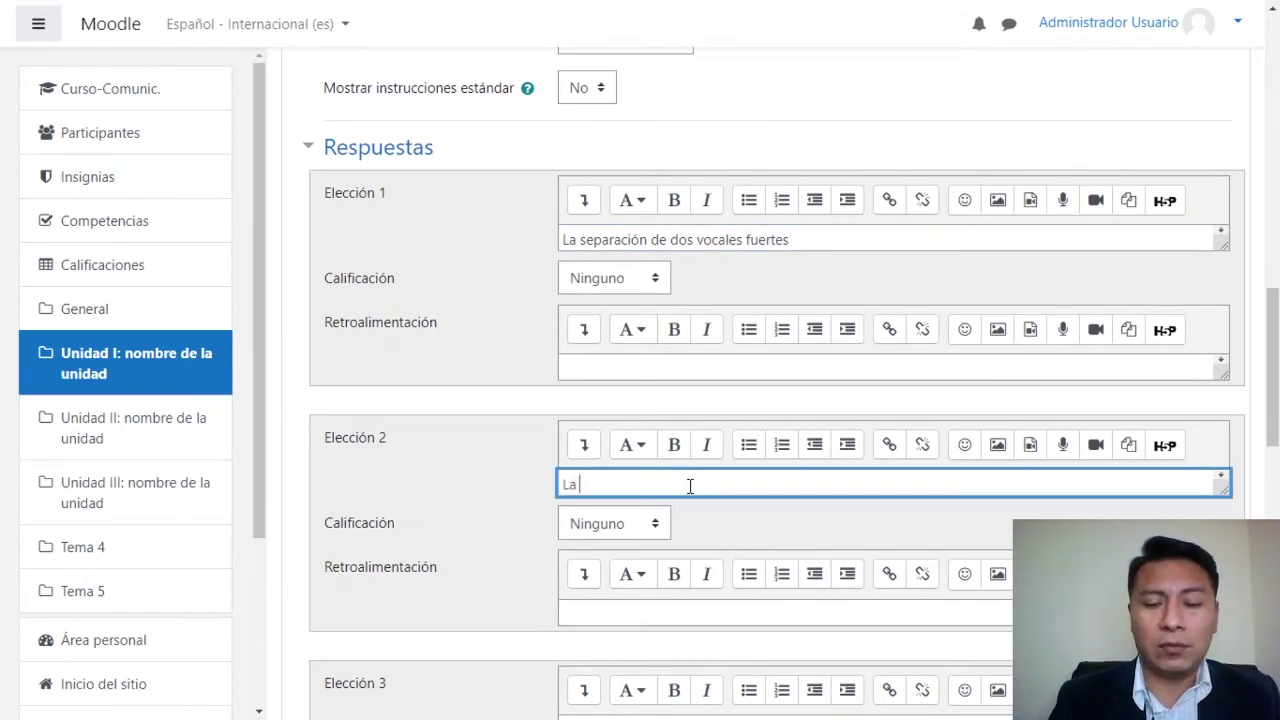
text(unión de dos)
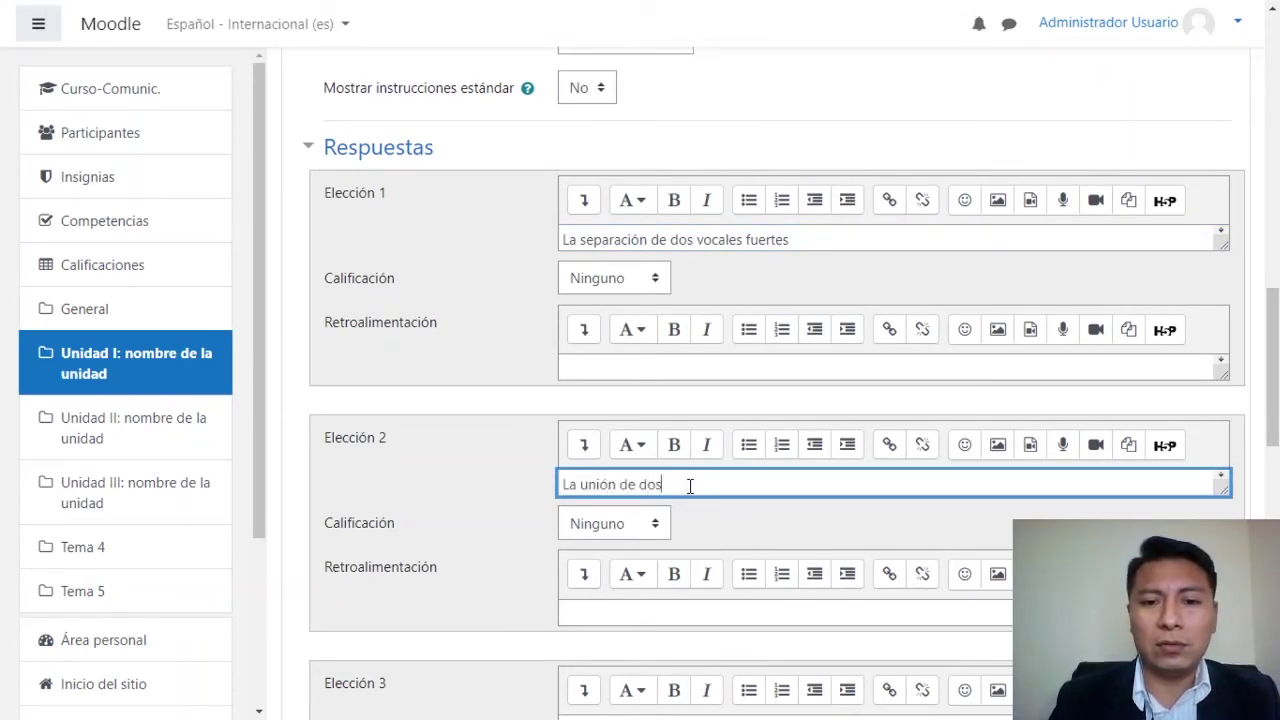
text( vocales fuertes)
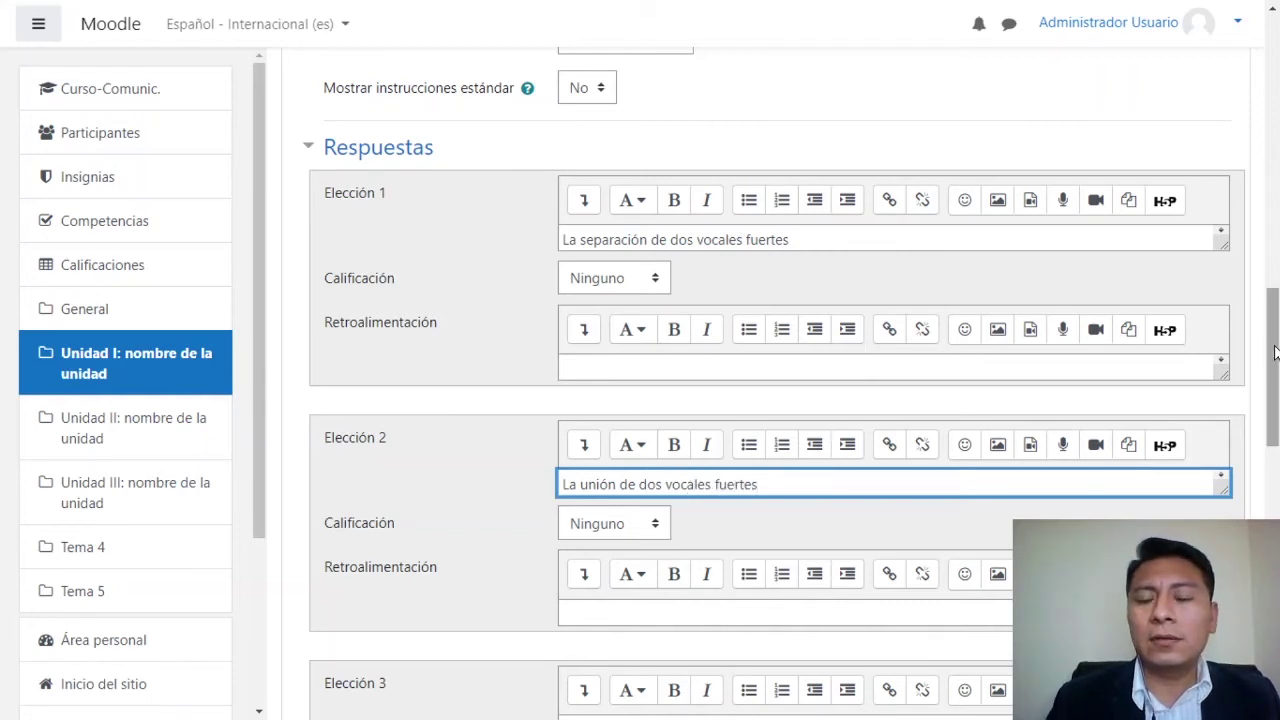
Enter "La separación de dos vocales débiles" as the text of Elección 3
drag(1262, 352, 1276, 395)
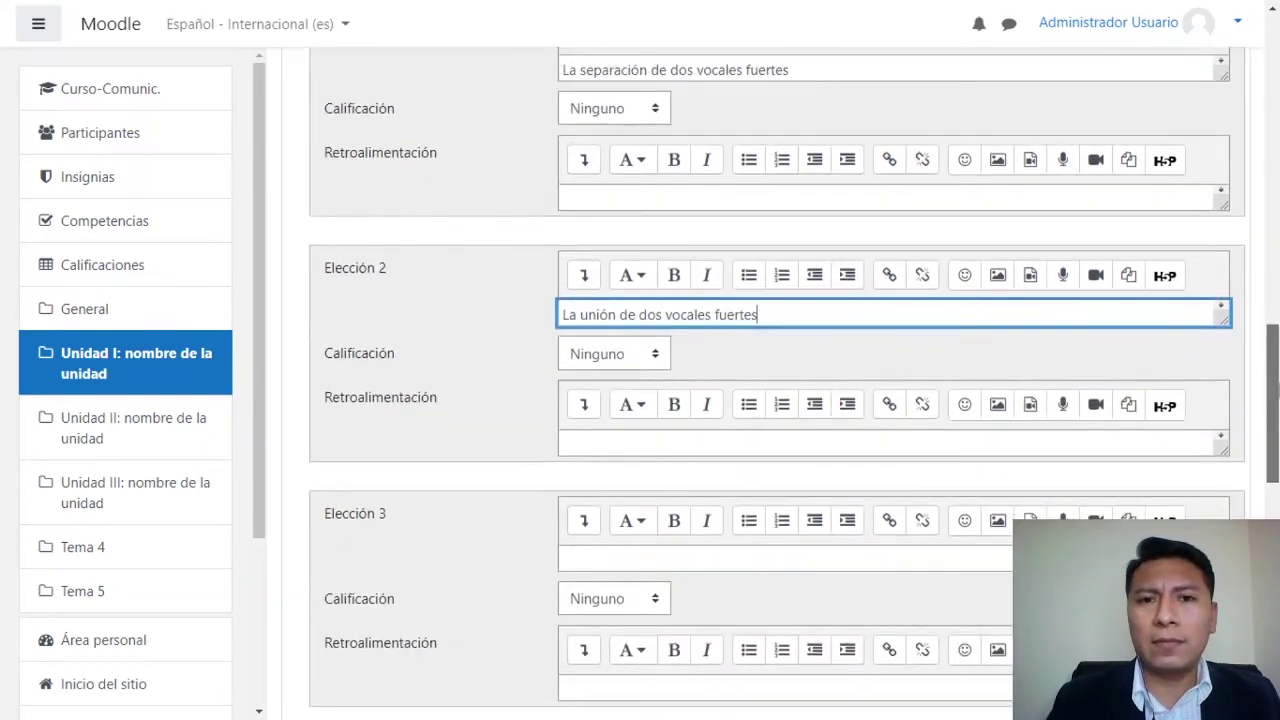
click(631, 558)
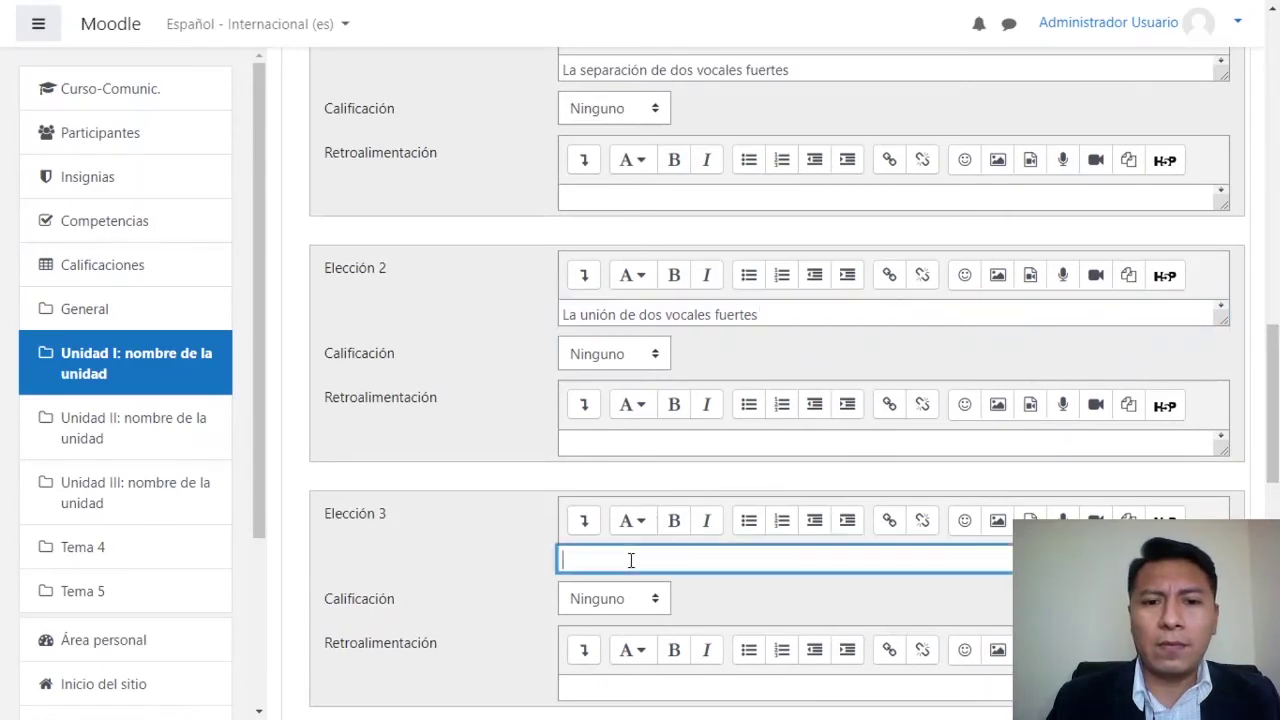
text(La sep)
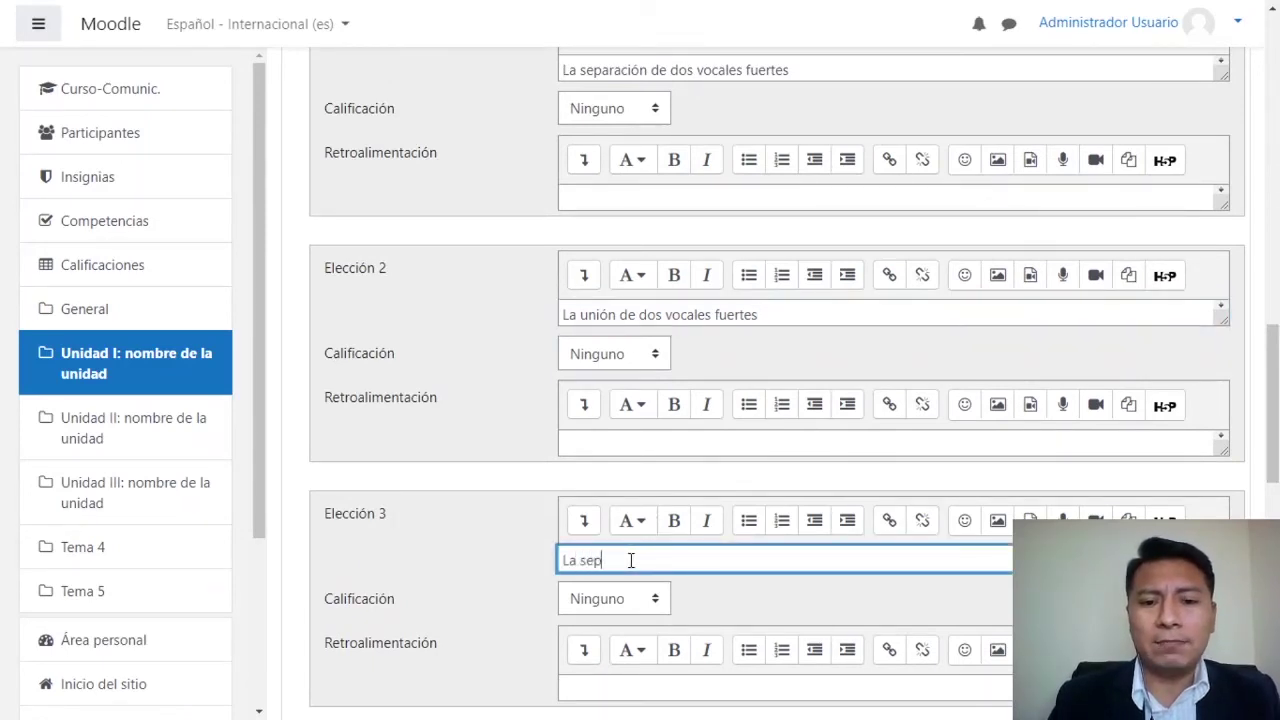
text(aración de )
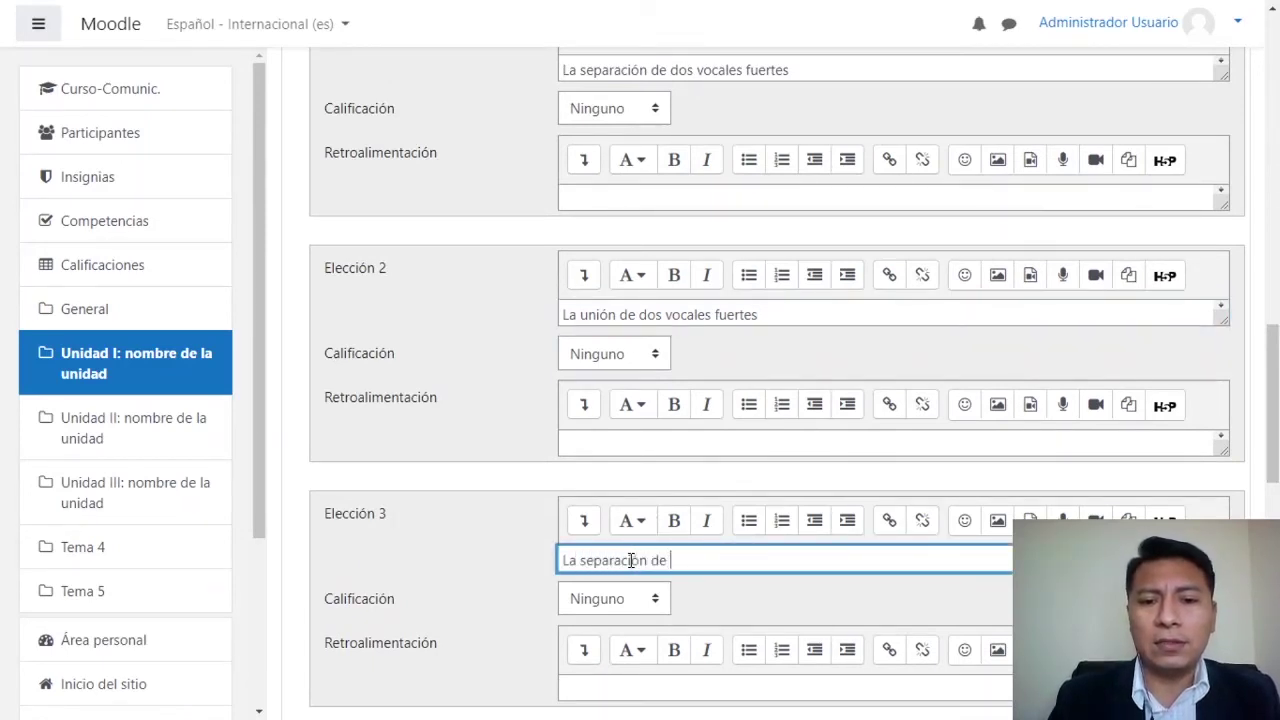
text(dos voca)
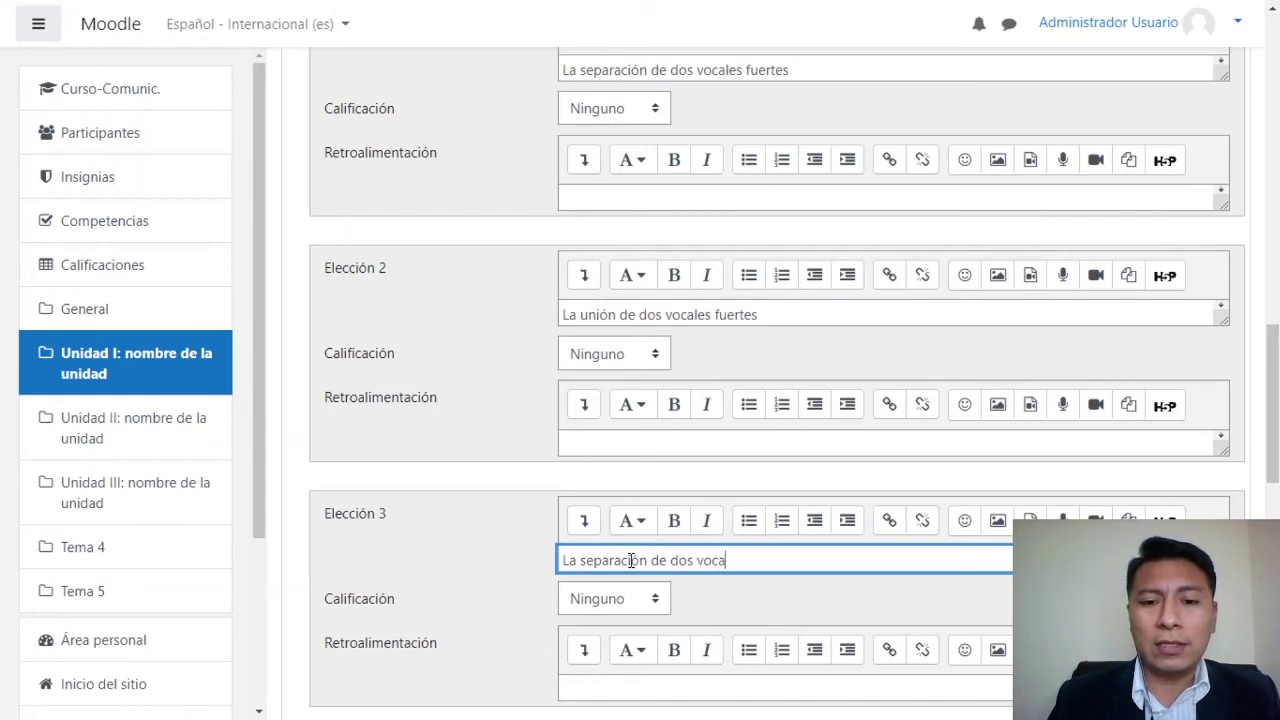
text(les débiles)
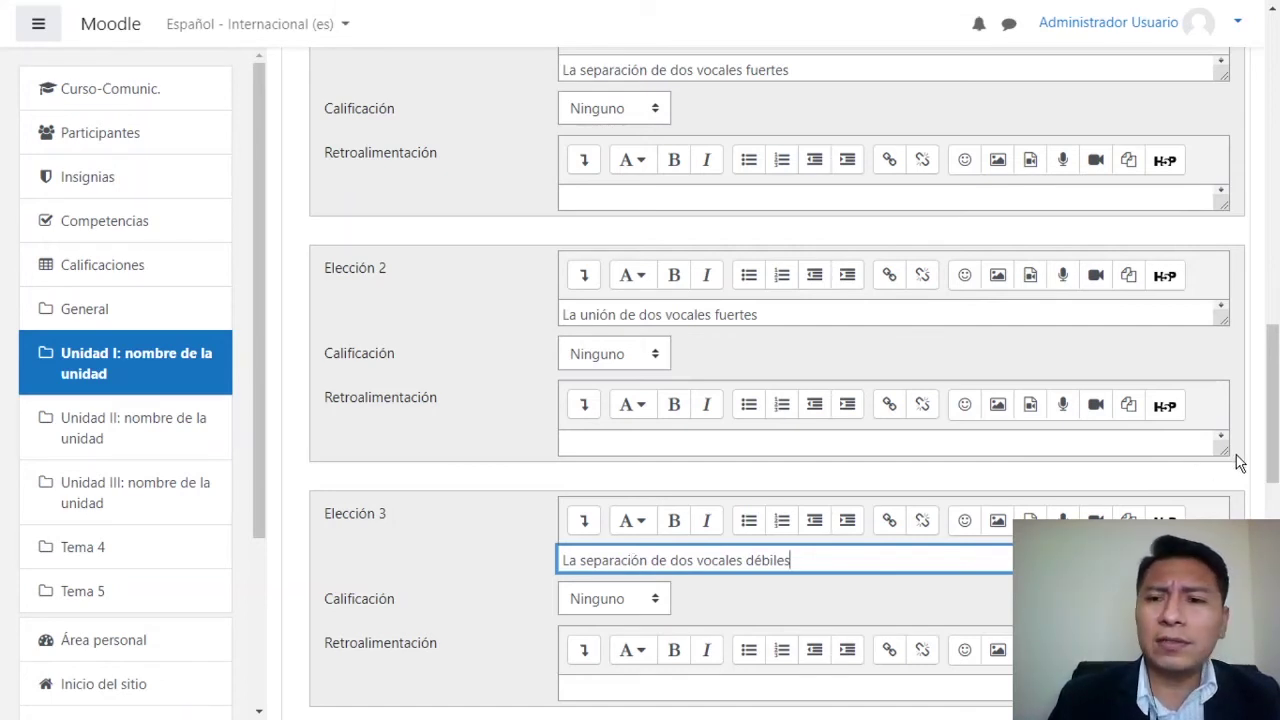
Review the available grade percentages for Elección 1 and set its Calificación to 100%
drag(1272, 400, 1275, 346)
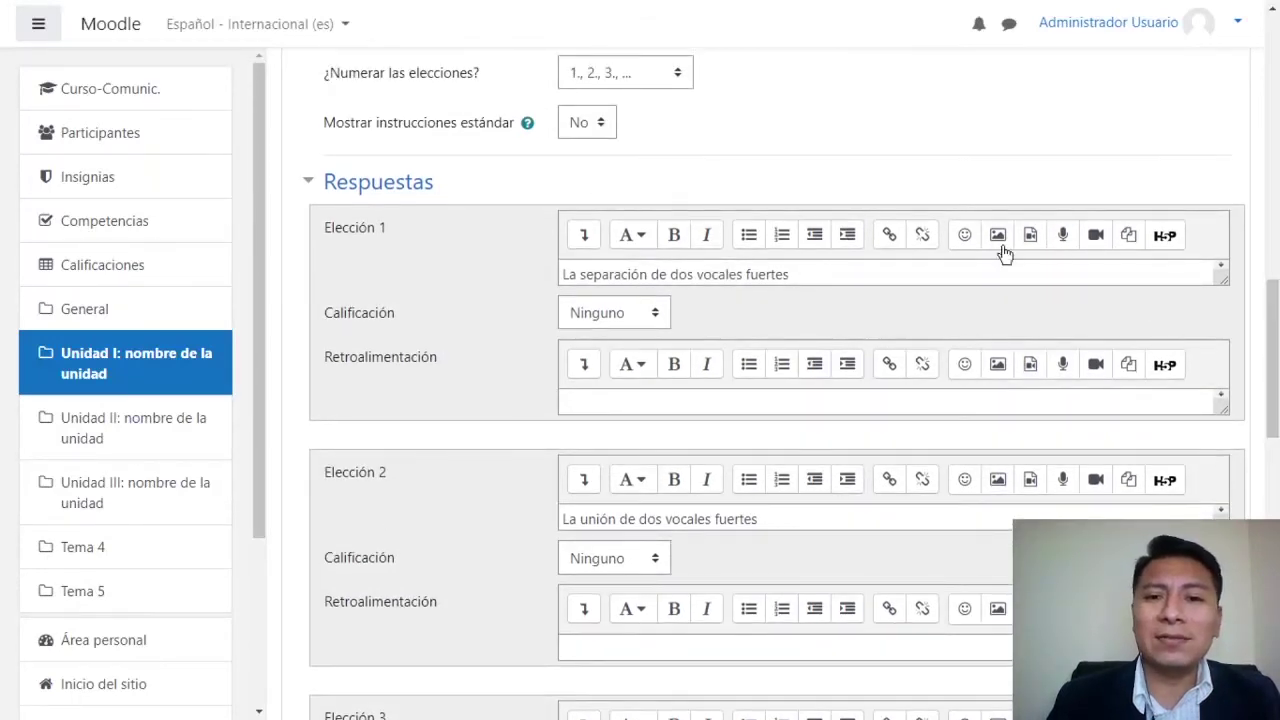
click(621, 314)
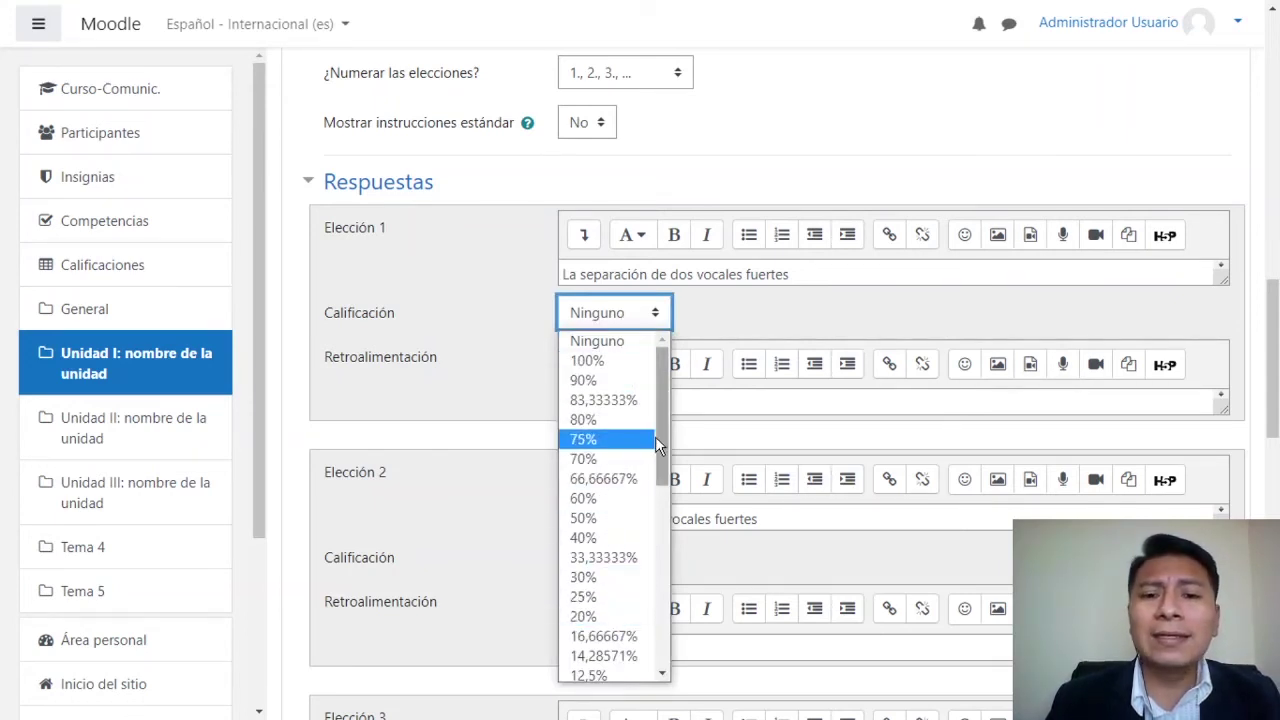
scroll(661, 432, down, 1)
scroll(658, 550, down, 5)
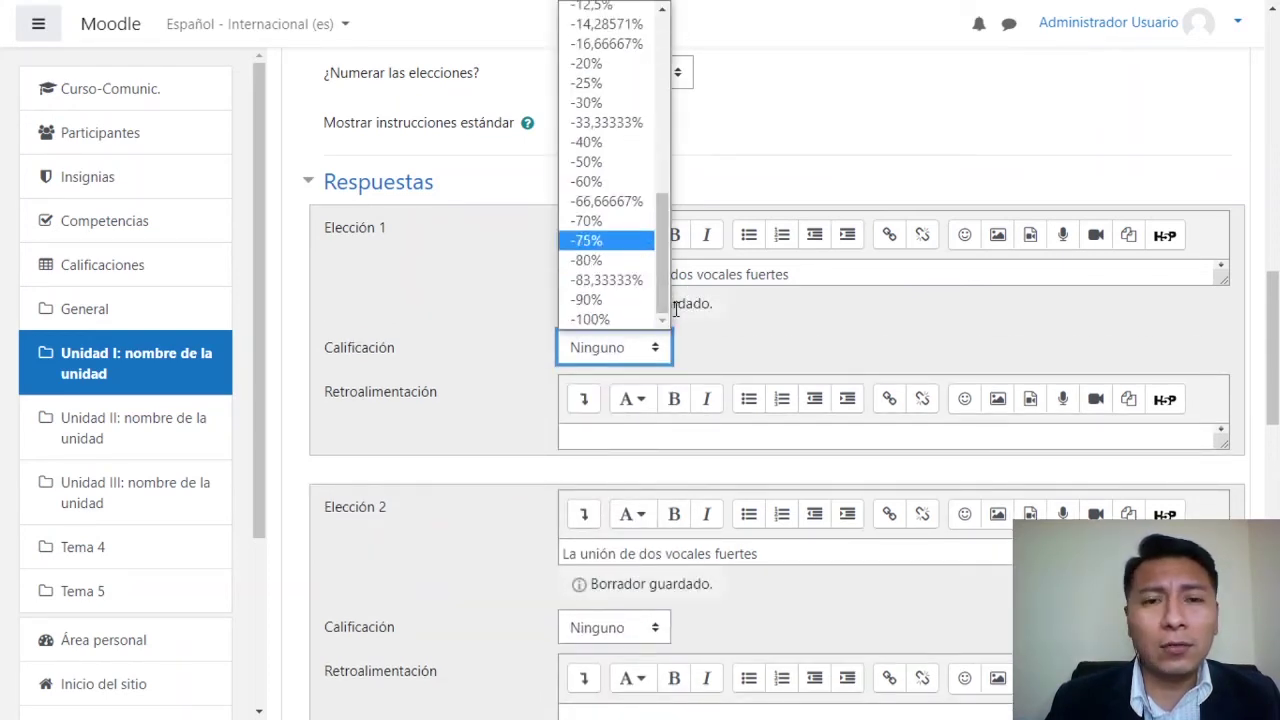
click(730, 340)
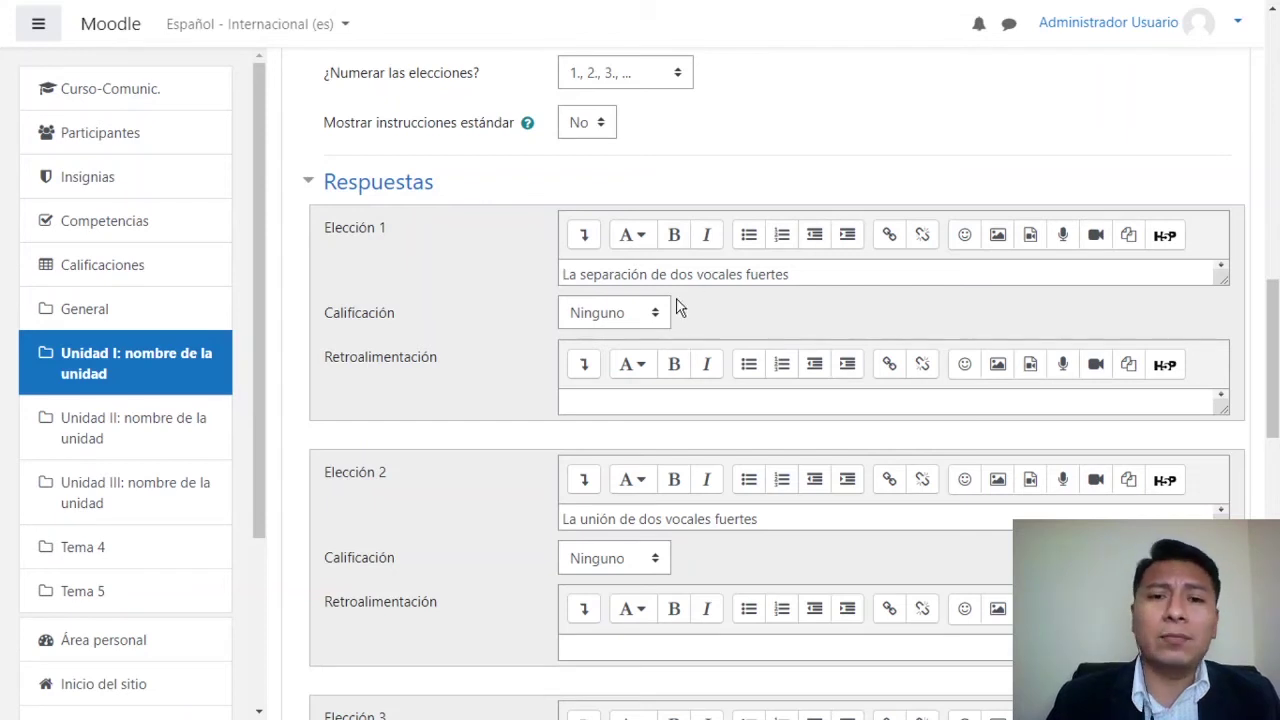
click(645, 316)
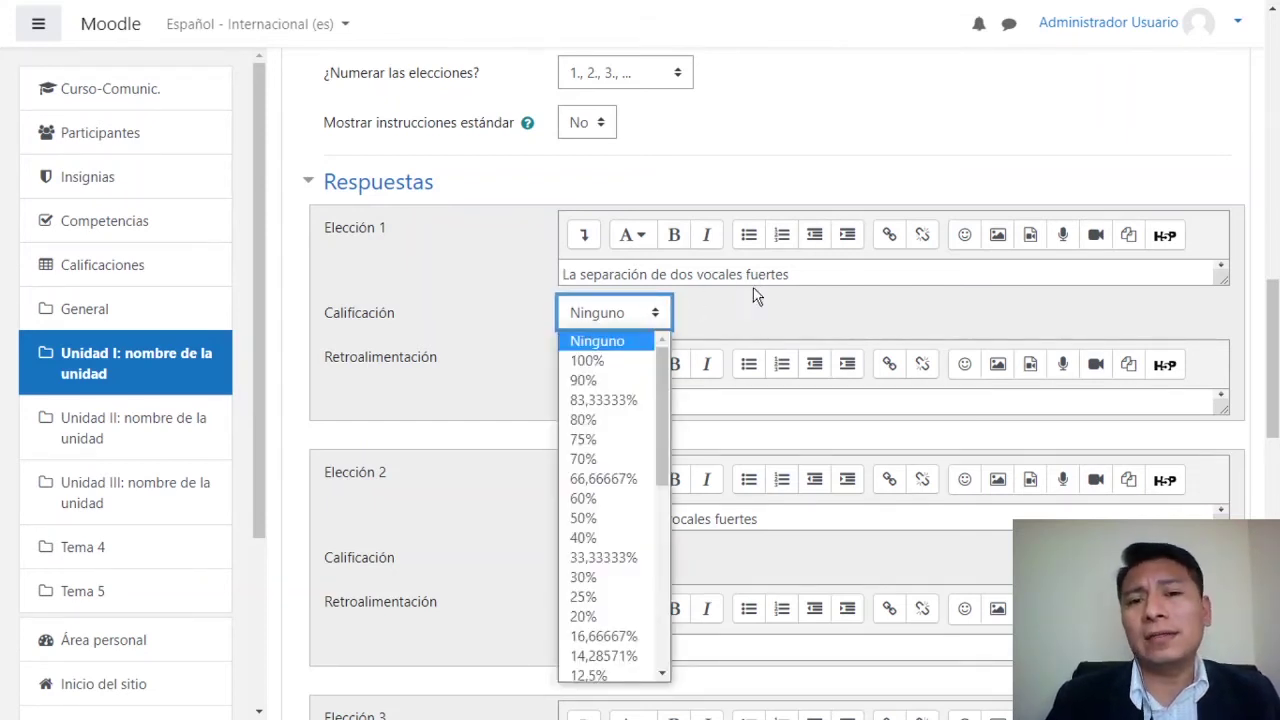
click(621, 357)
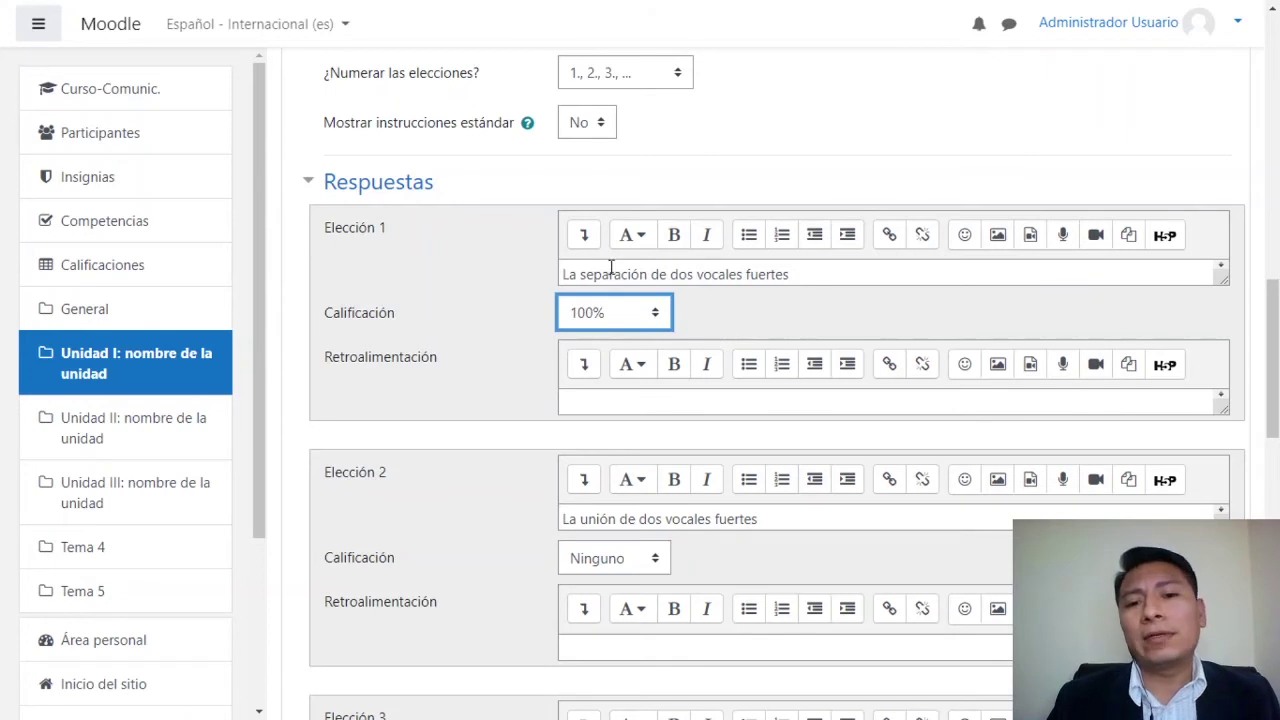
click(625, 320)
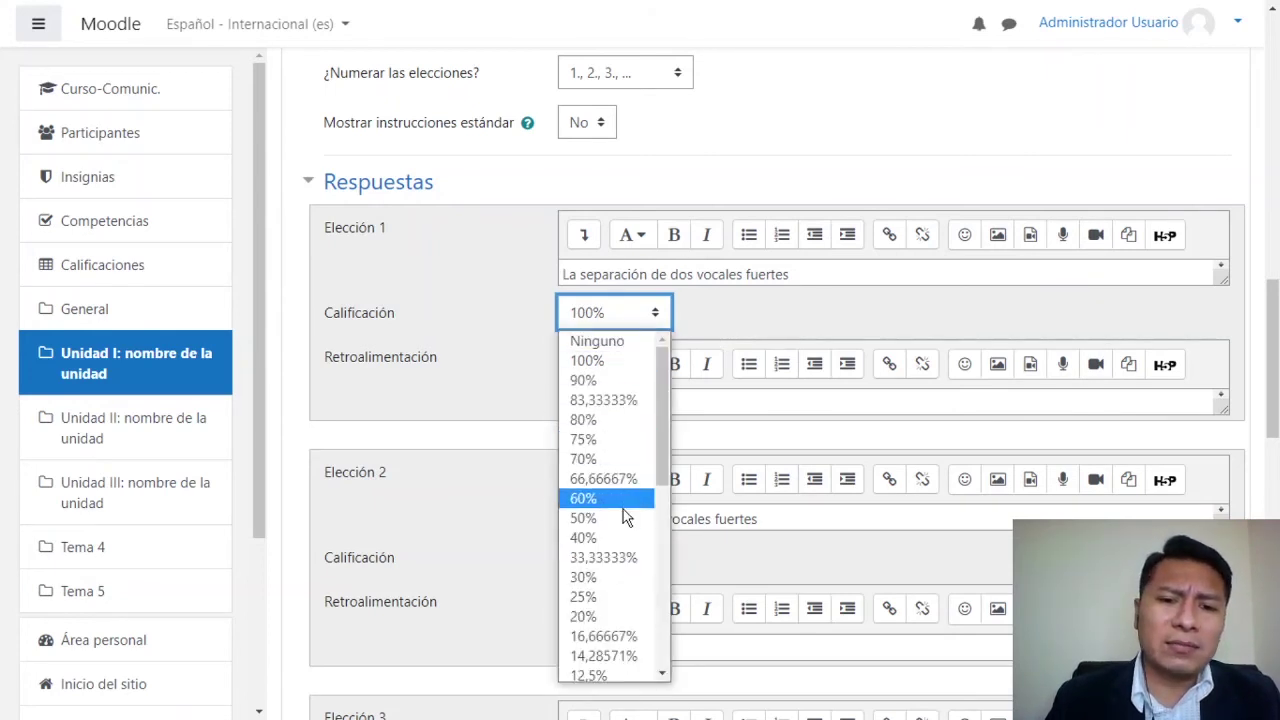
click(784, 328)
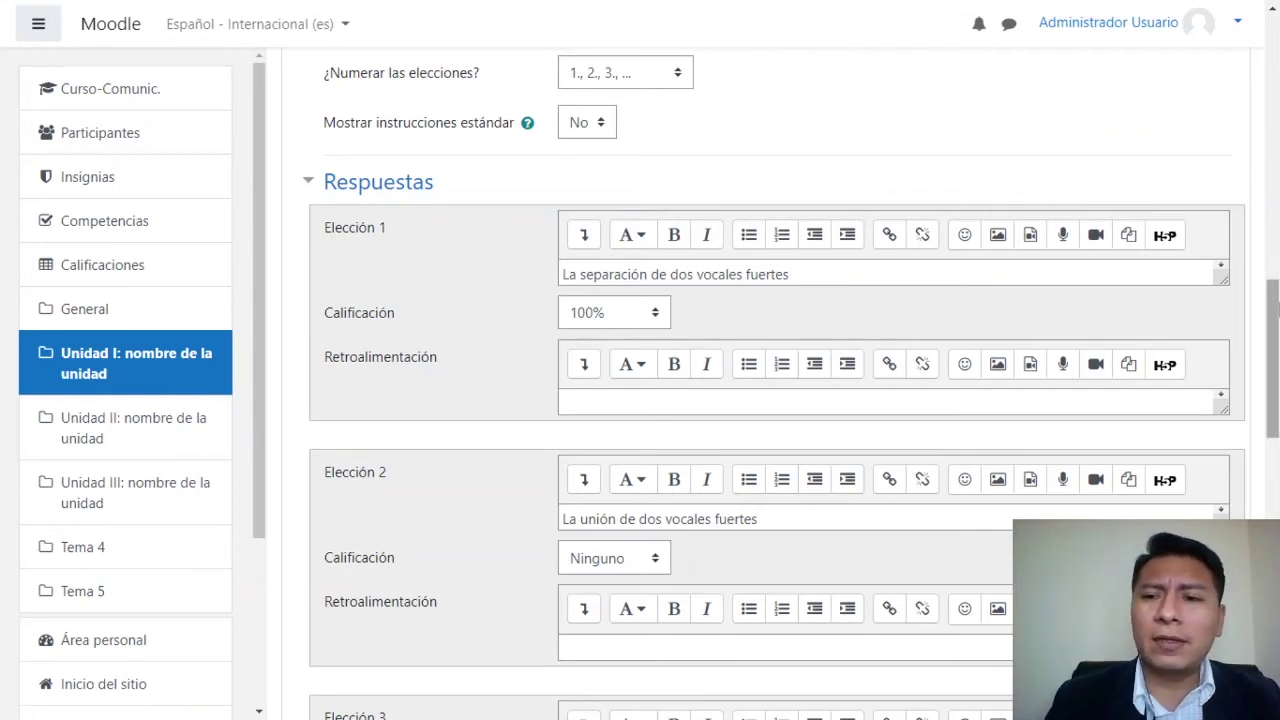
Enter "¡Muy bien!" as the Retroalimentación of Elección 1
drag(1277, 312, 1277, 340)
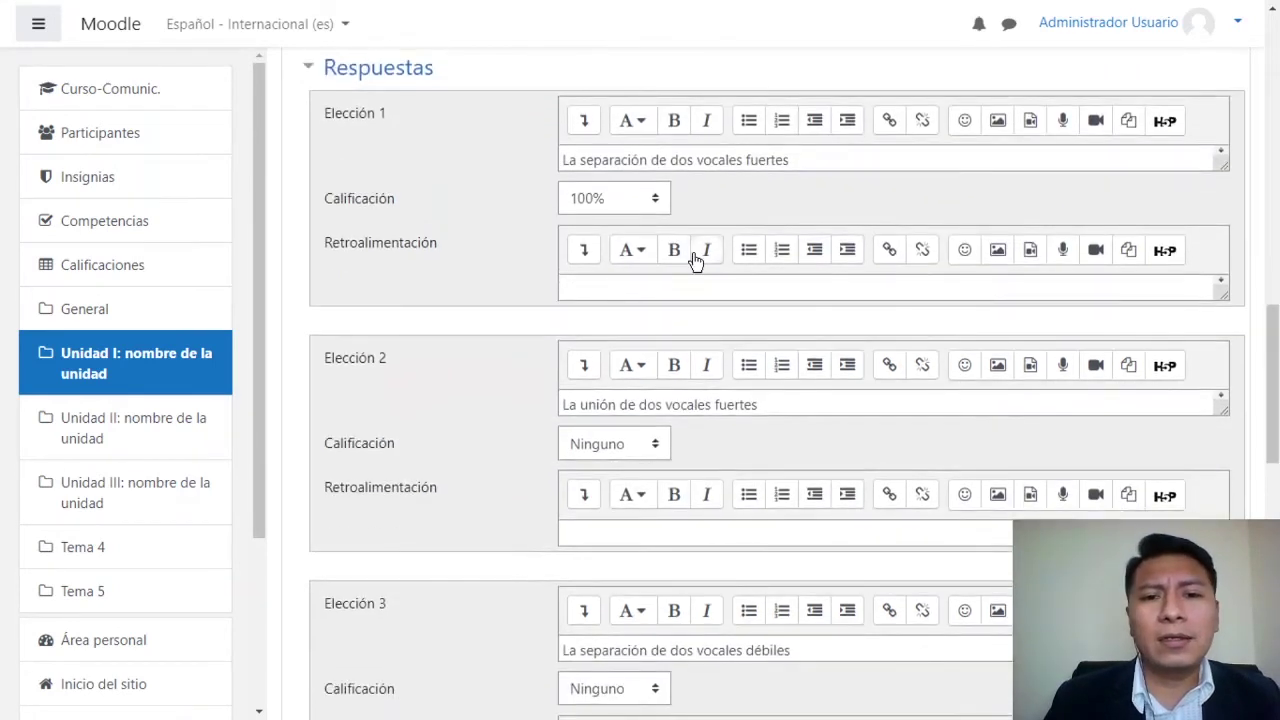
click(676, 292)
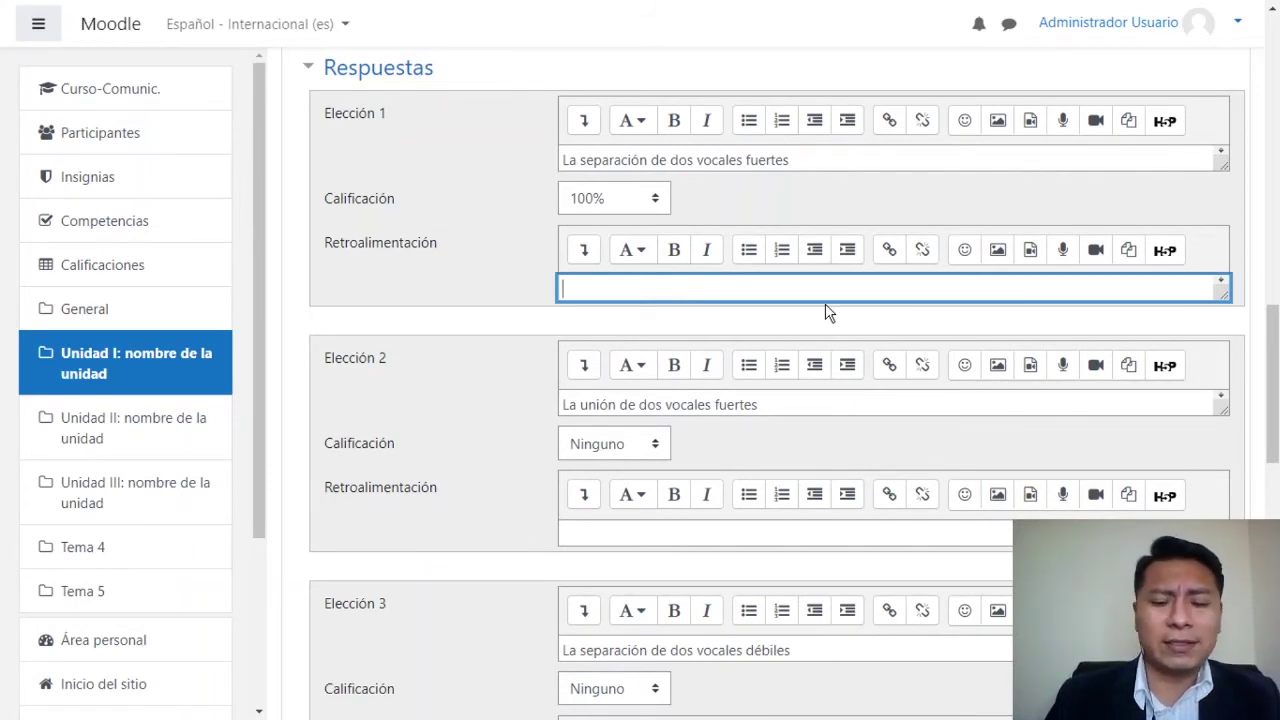
text(Muy)
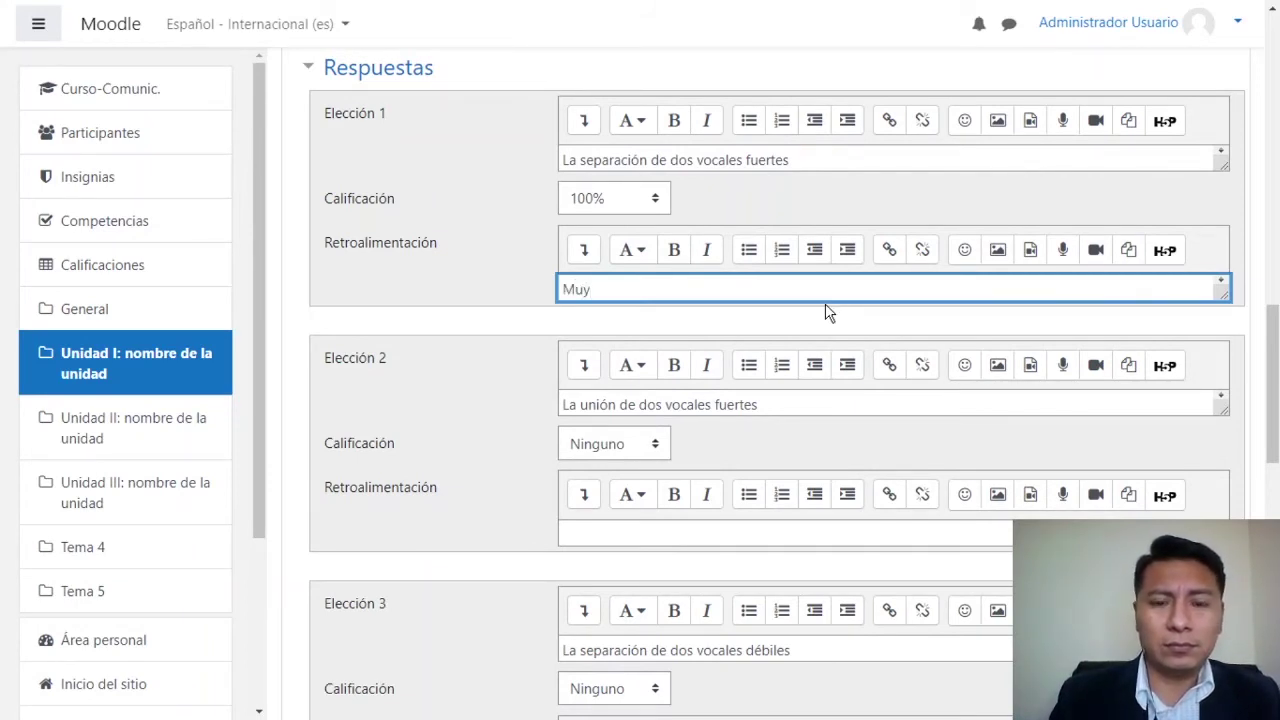
text( bien)
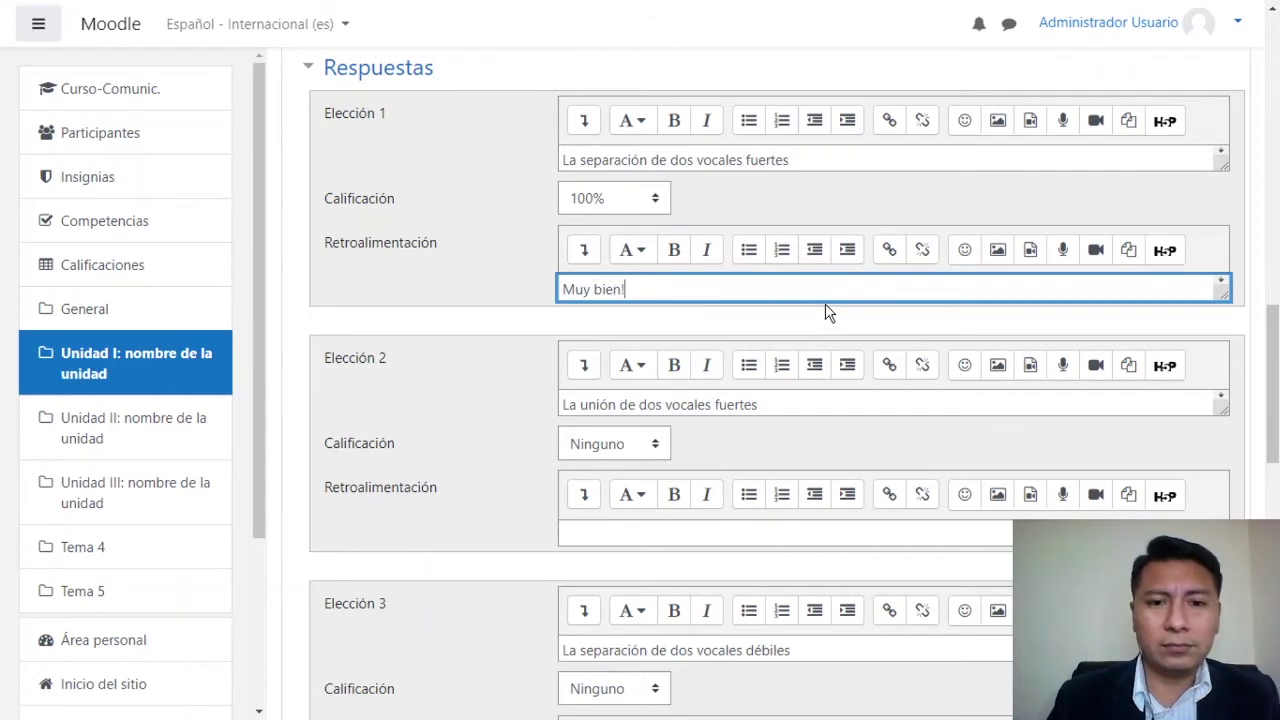
text(!)
key(Home)
text(¡)
Enter "¡Incorrecto!" as the Retroalimentación of Elección 2
click(730, 531)
text(Inc)
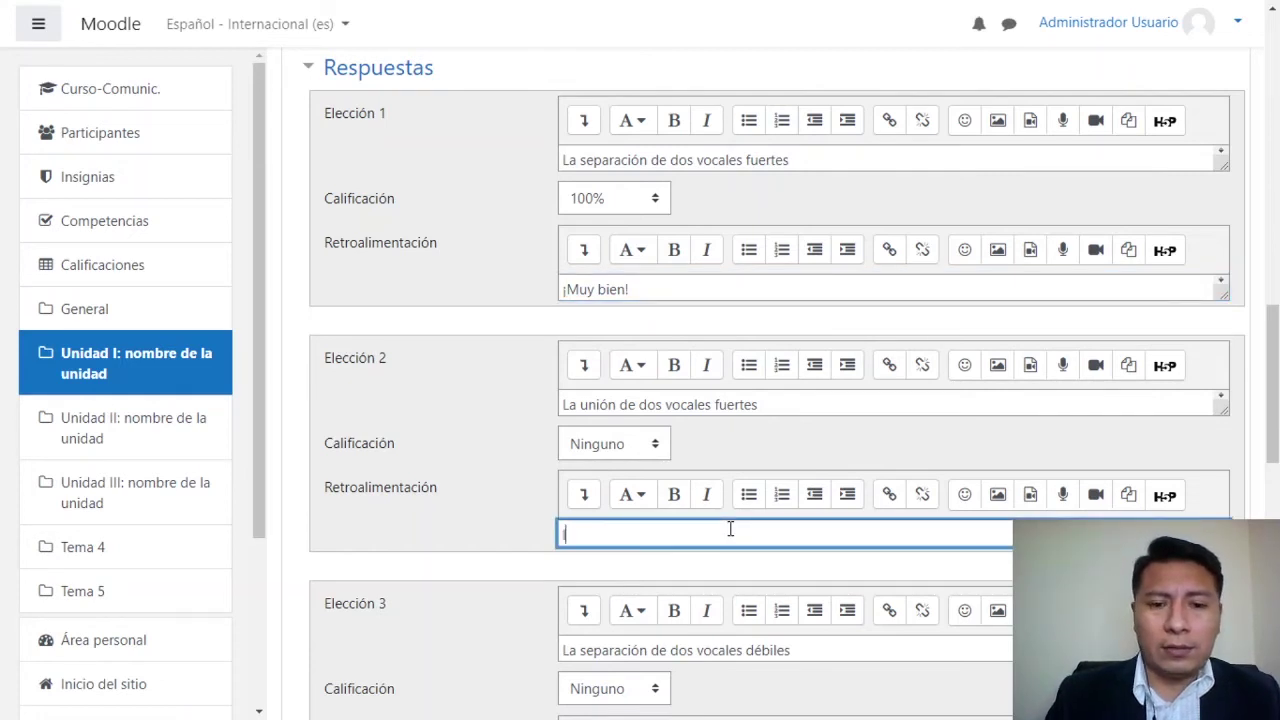
text(orrecto)
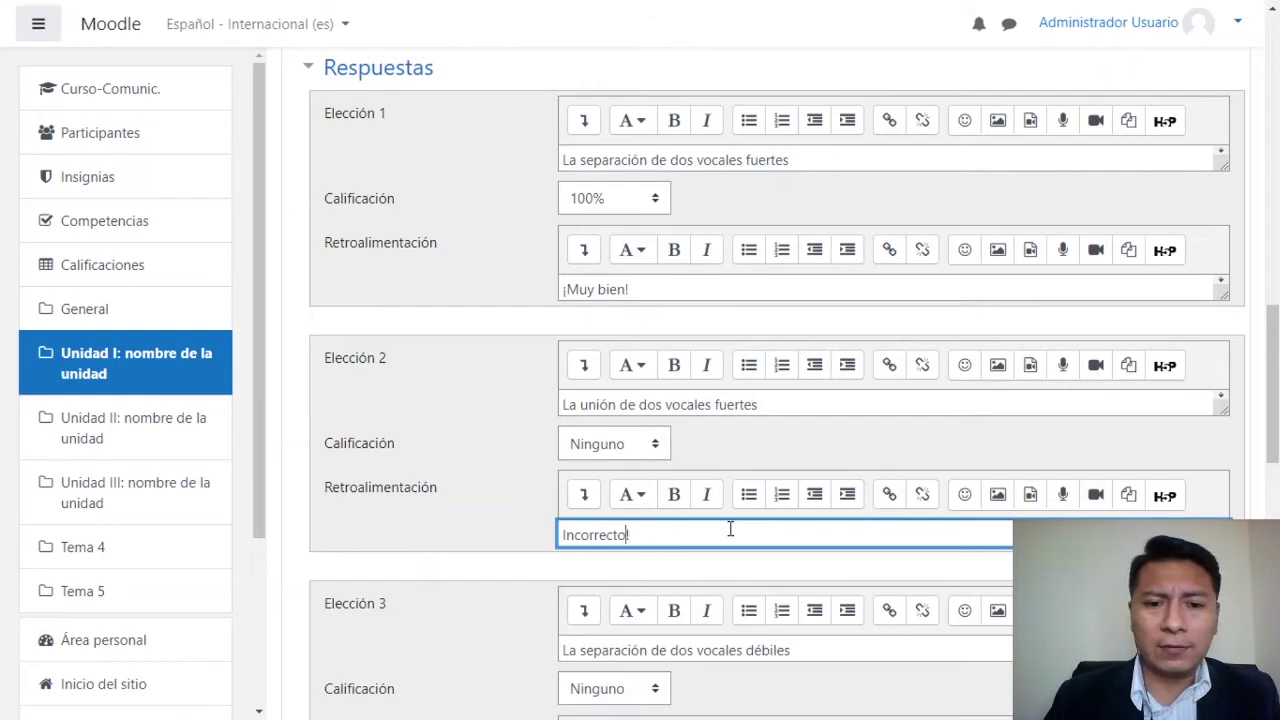
text(!)
key(Home)
text(¡)
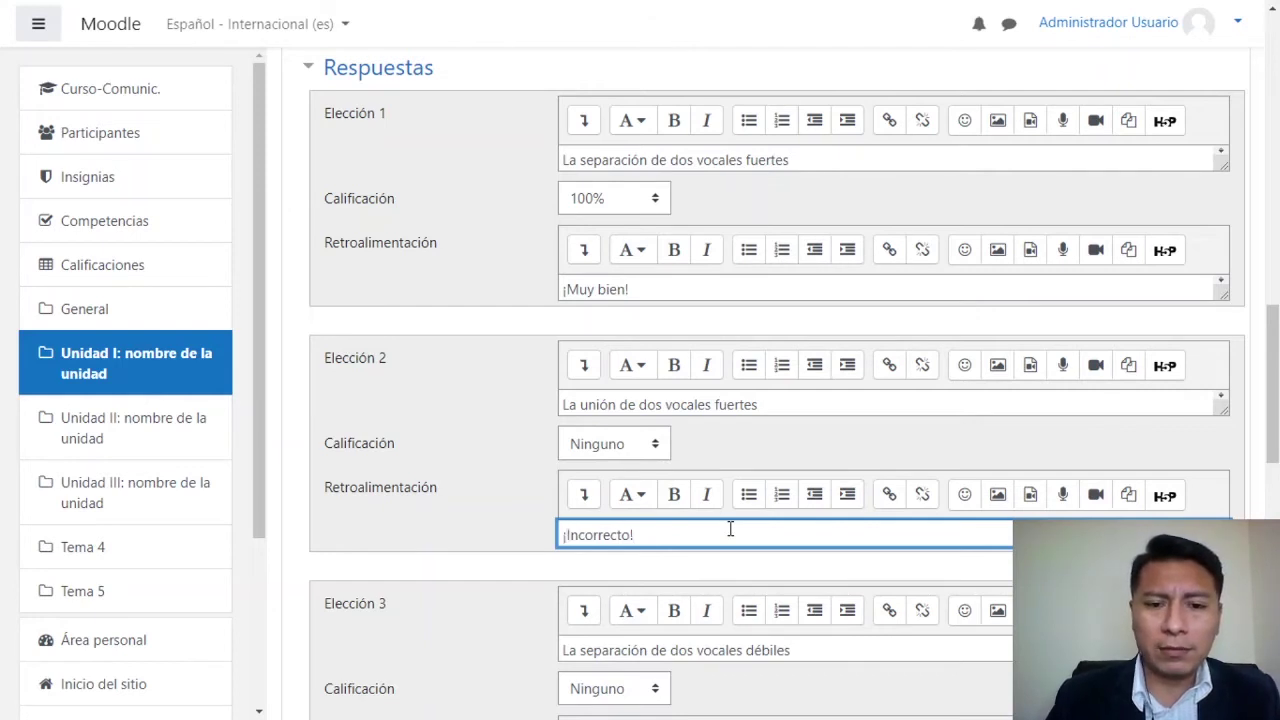
Copy the "¡Incorrecto!" feedback of Elección 2 into the Retroalimentación of Elección 3
scroll(1273, 400, down, 2)
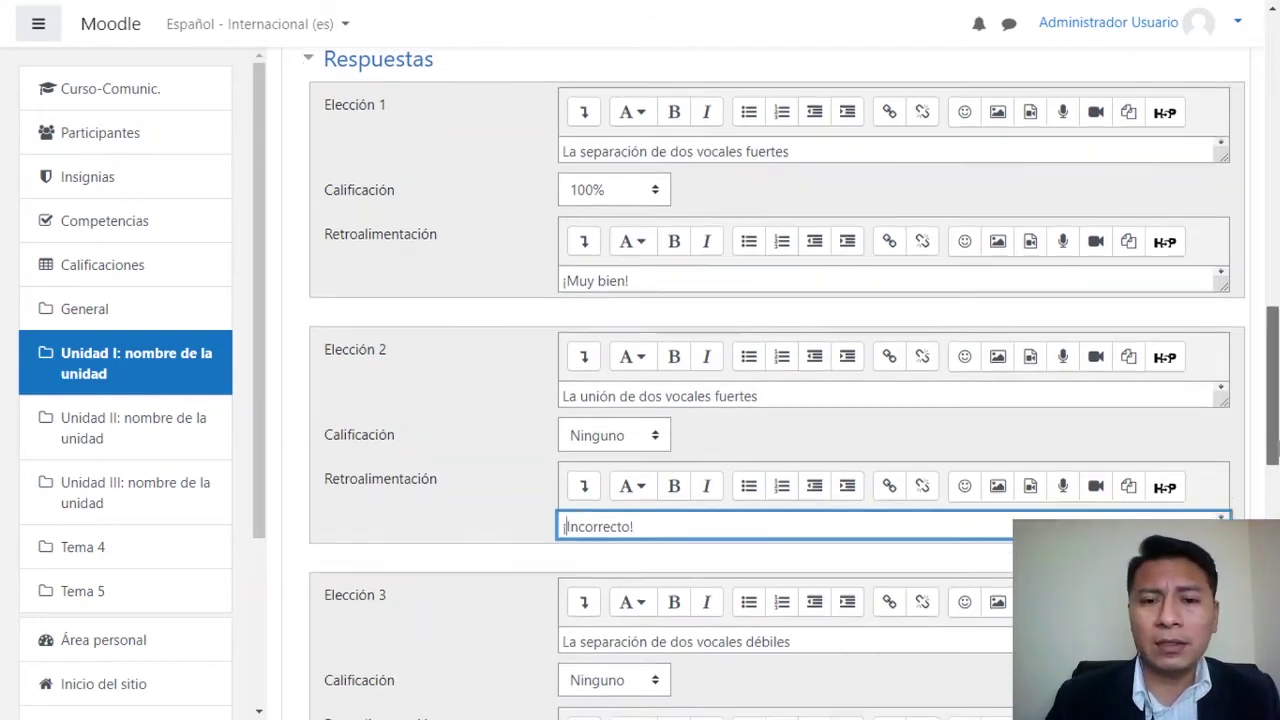
drag(660, 325, 530, 342)
key(ctrl+c)
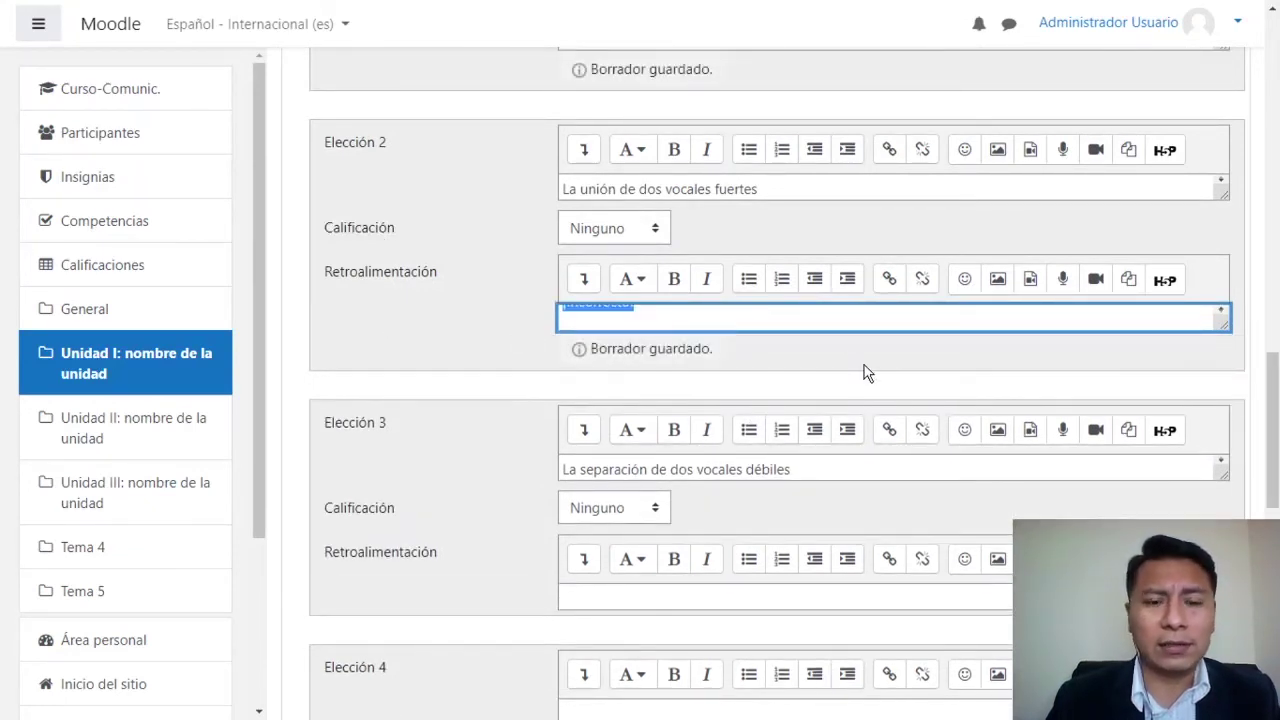
click(627, 592)
key(ctrl+v)
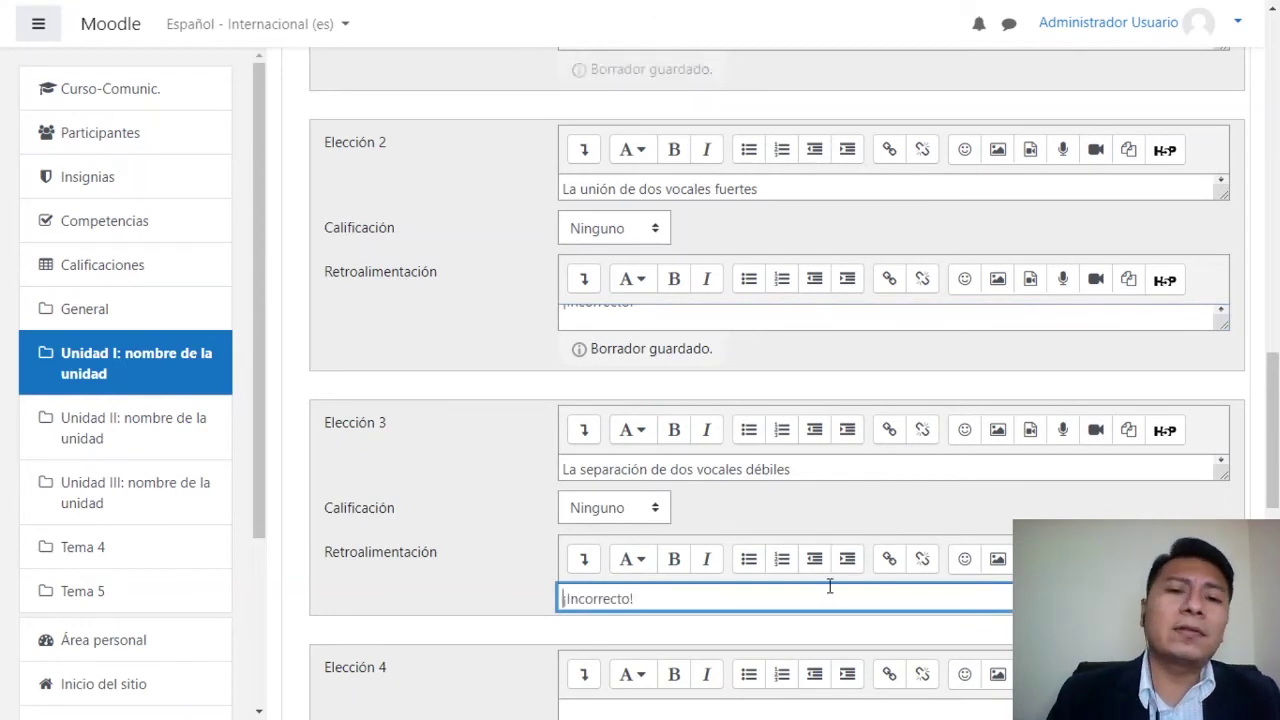
click(639, 357)
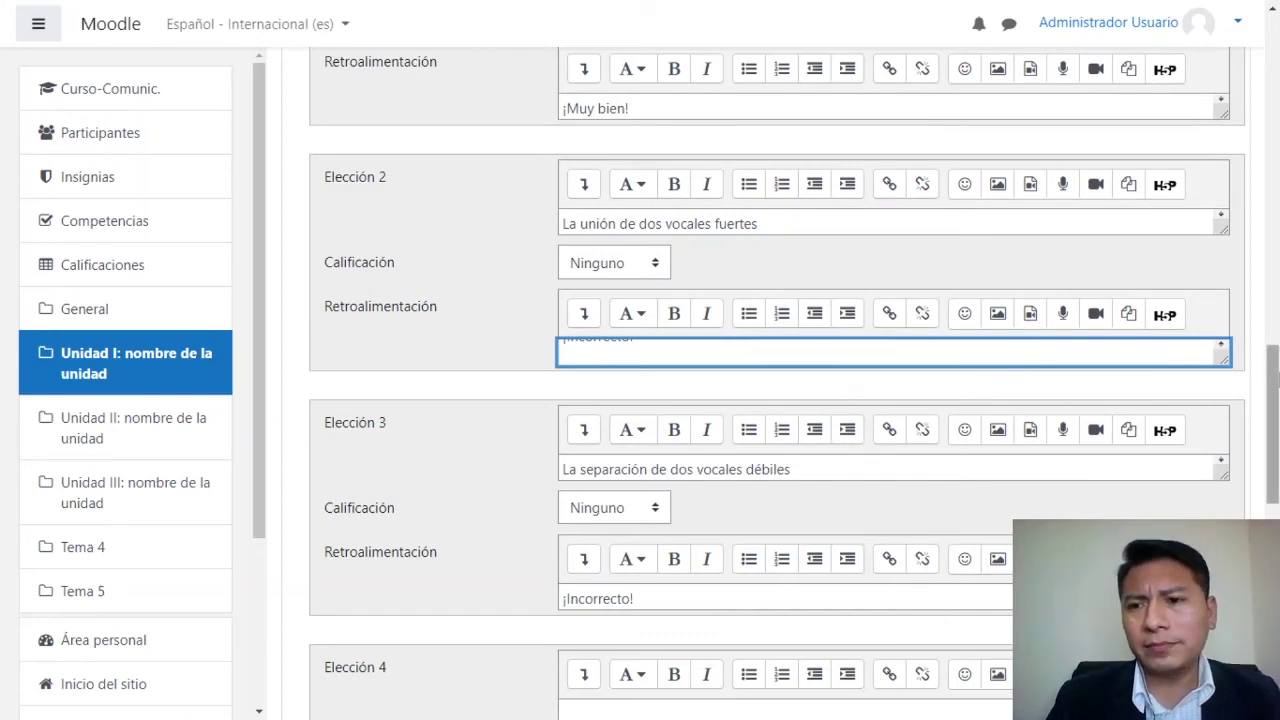
Enter "Éxitos" in the question's Retroalimentación general
drag(1272, 420, 1272, 365)
drag(1268, 313, 1260, 208)
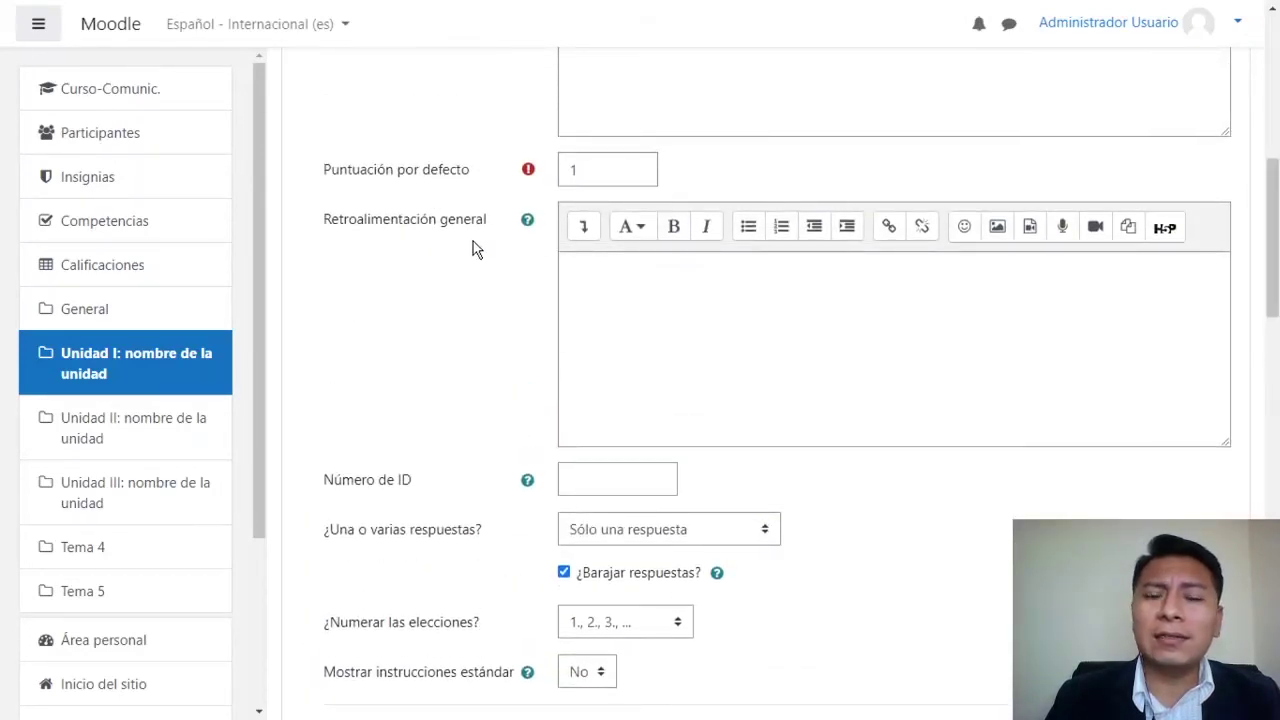
click(621, 295)
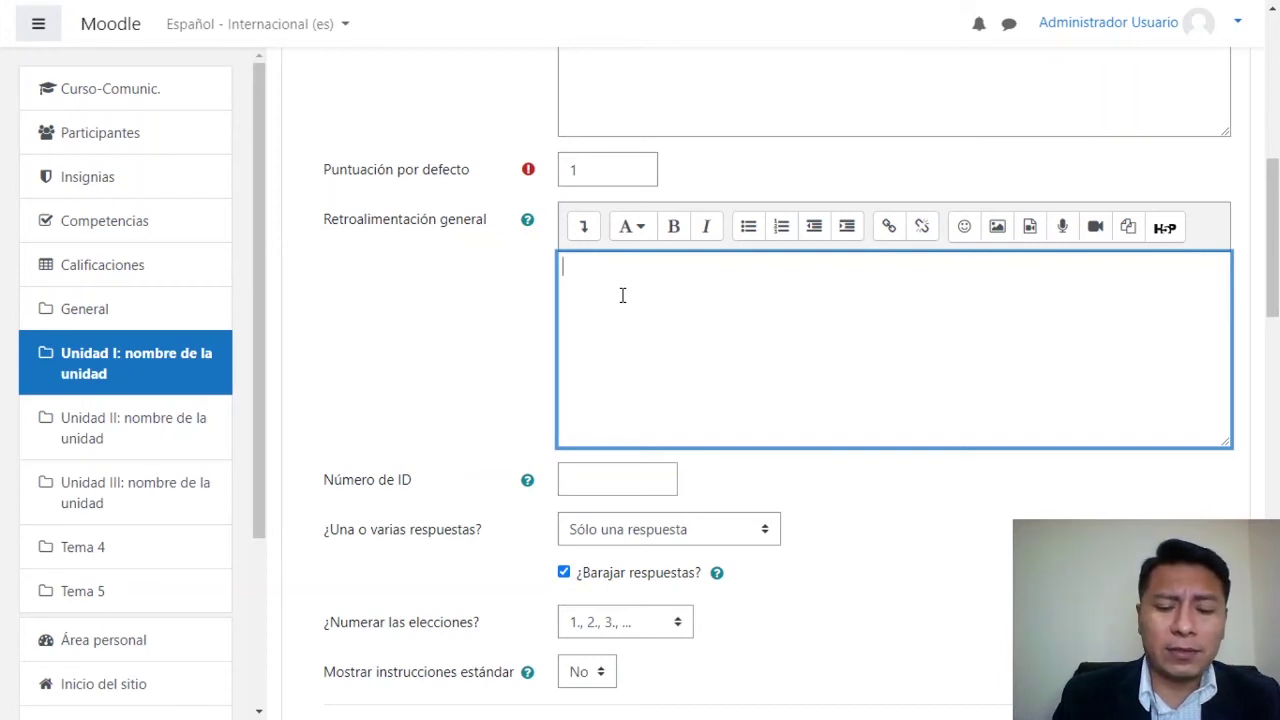
text(s)
key(BackSpace)
key(BackSpace)
text(EXITOS)
key(BackSpace)
key(BackSpace)
key(BackSpace)
text(xitos)
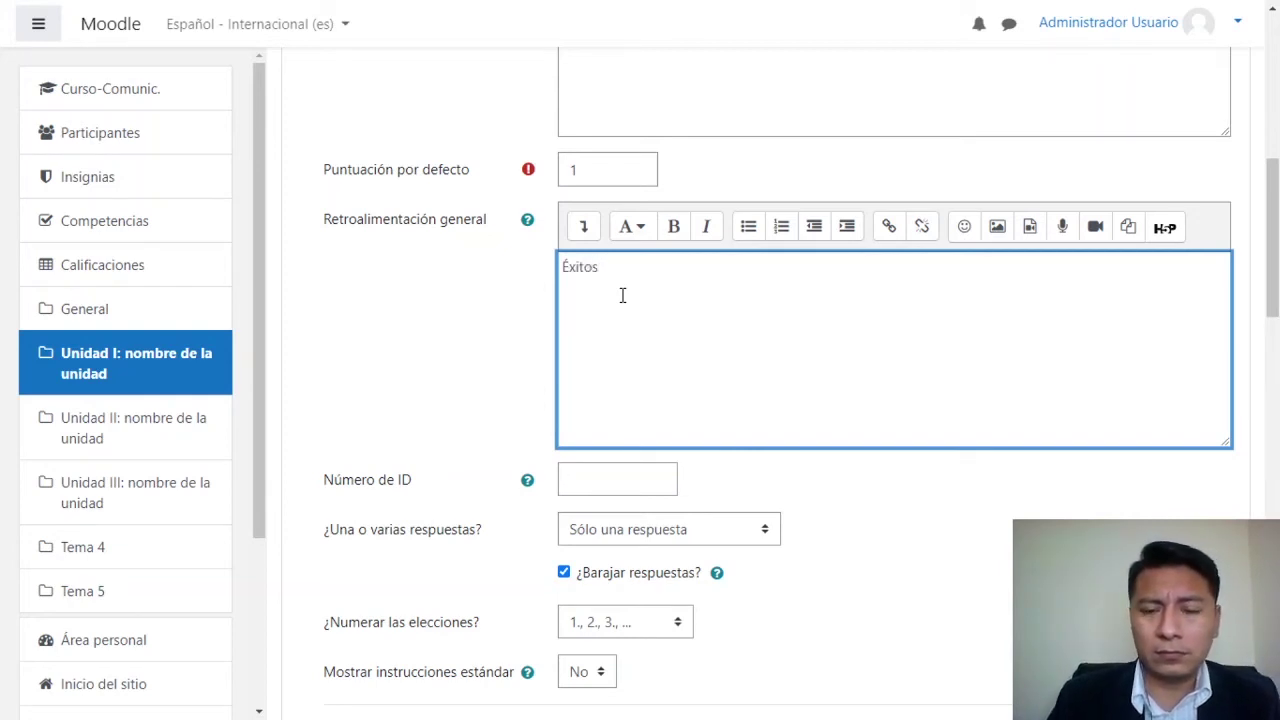
Add the line "Estimado estudiante, felicitaciones por haber desarrollado la Autoevaluación" above "Éxitos" in the Retroalimentación general
key(Home)
key(Return)
text(Estimado estudiante)
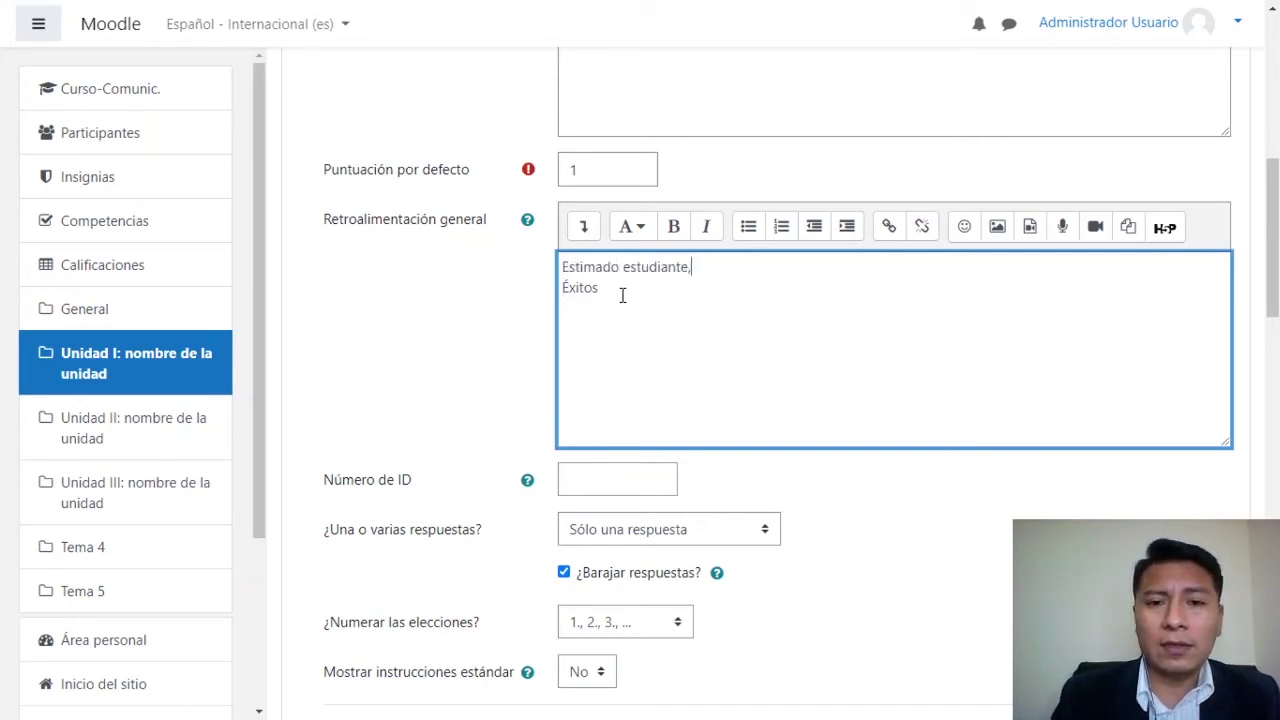
text(, felic)
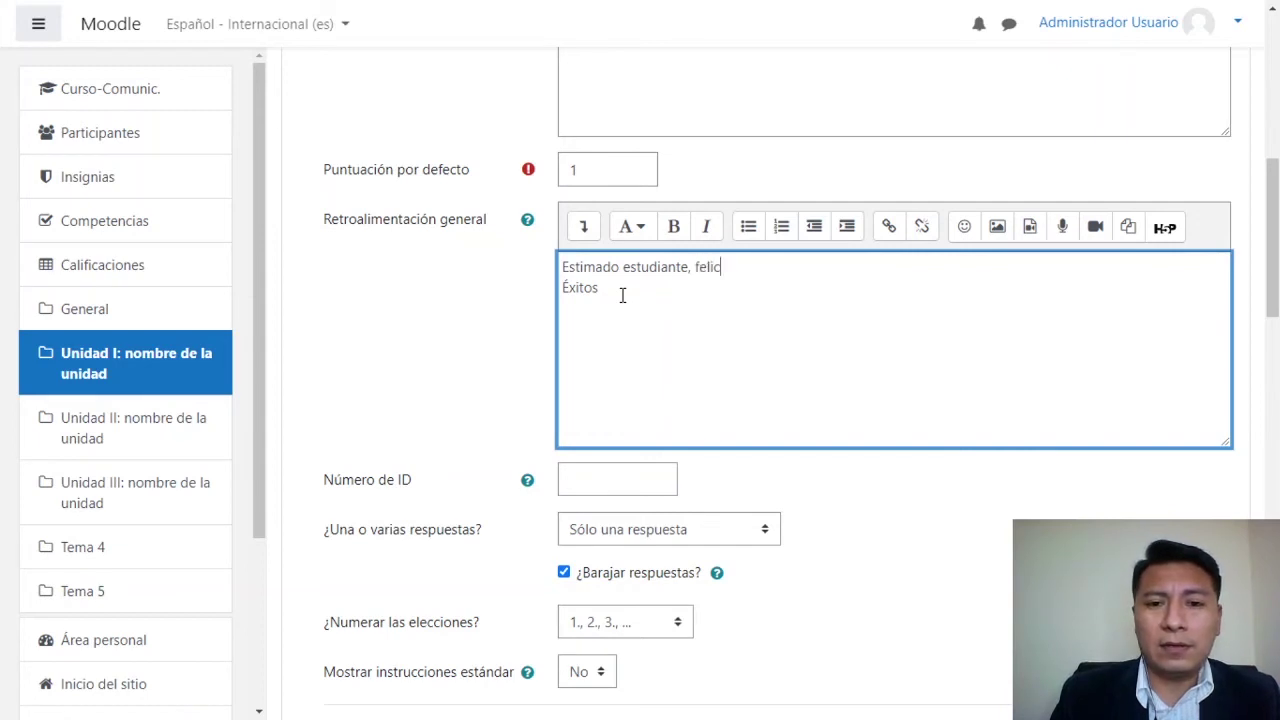
text(itaciones por )
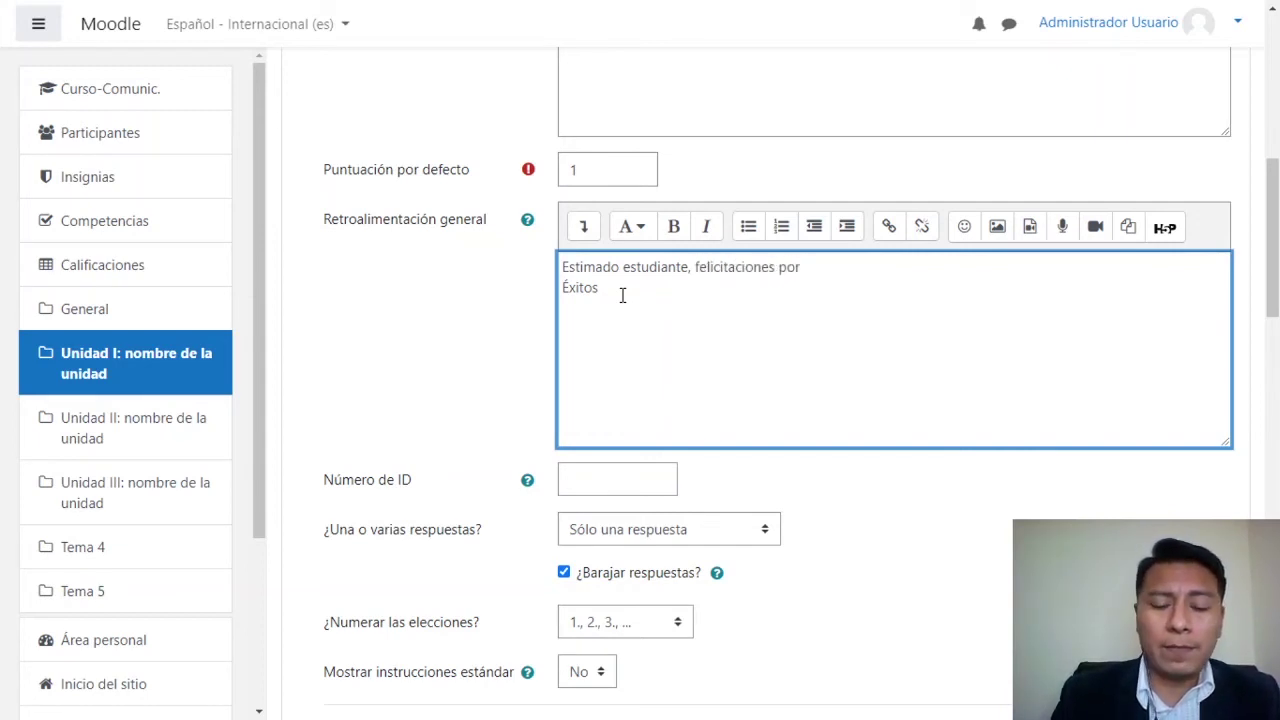
text(haber desarro)
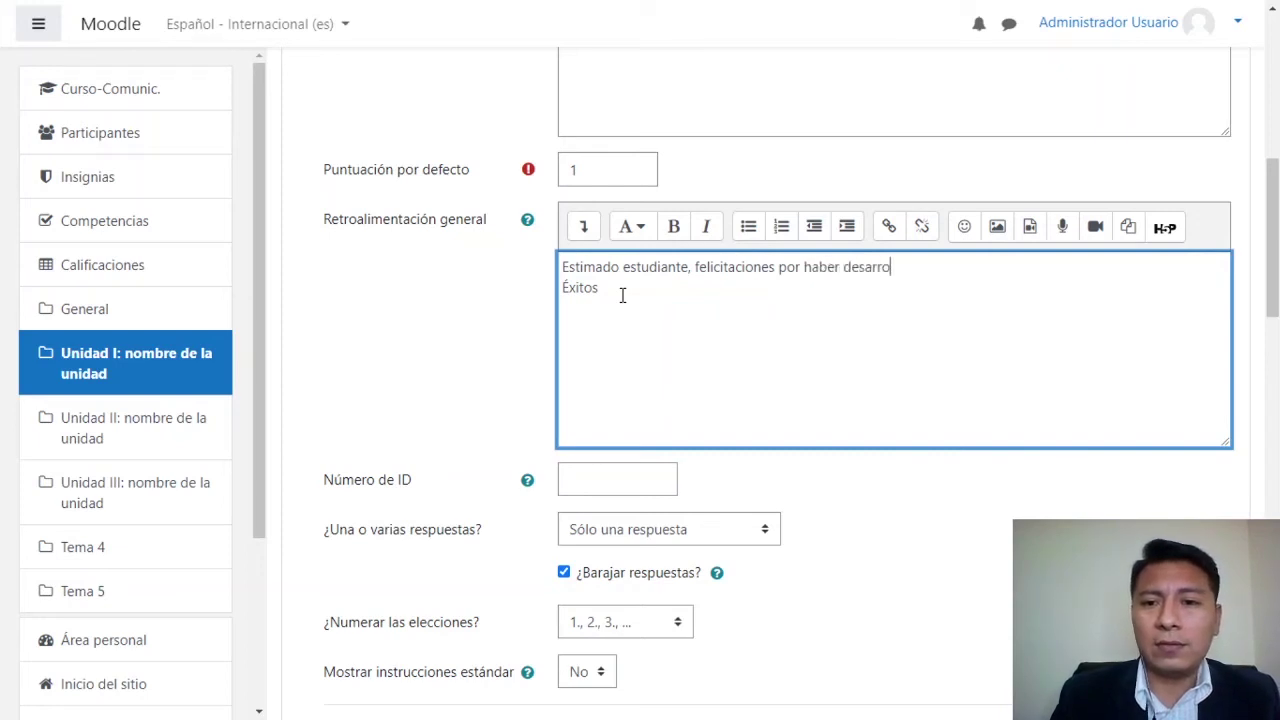
text(llado la)
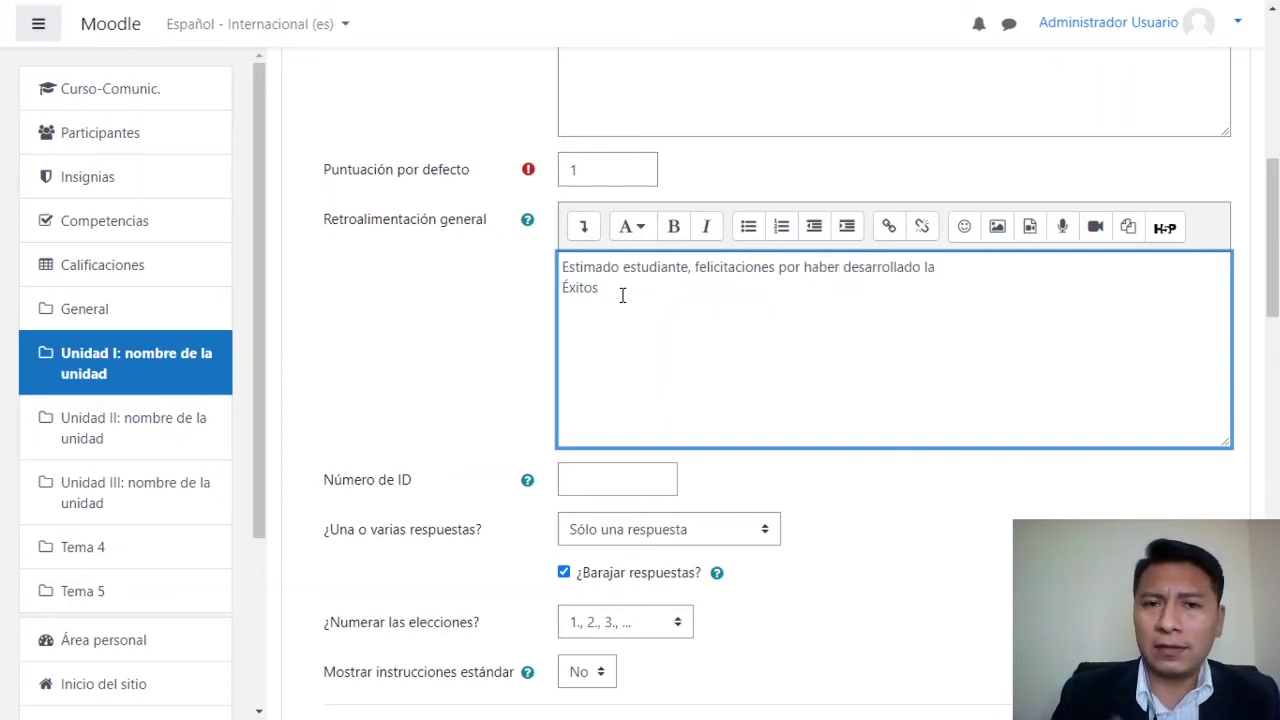
text( Auto)
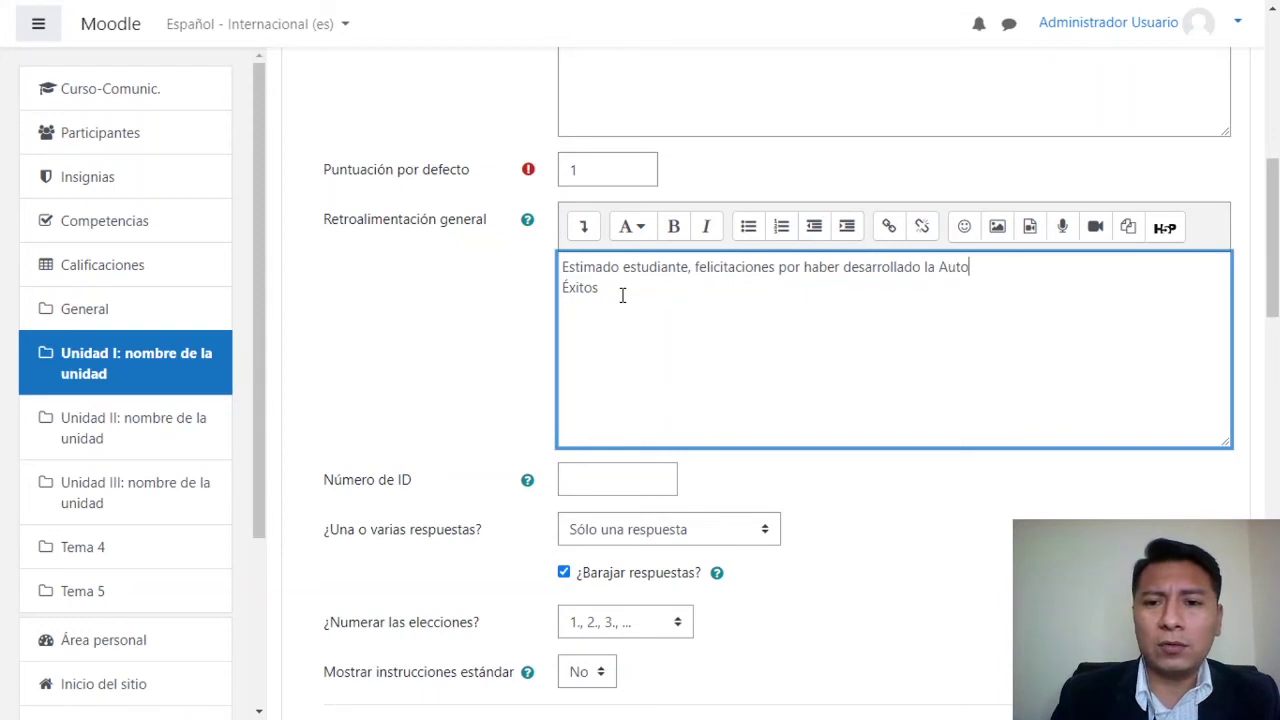
text(evaluación)
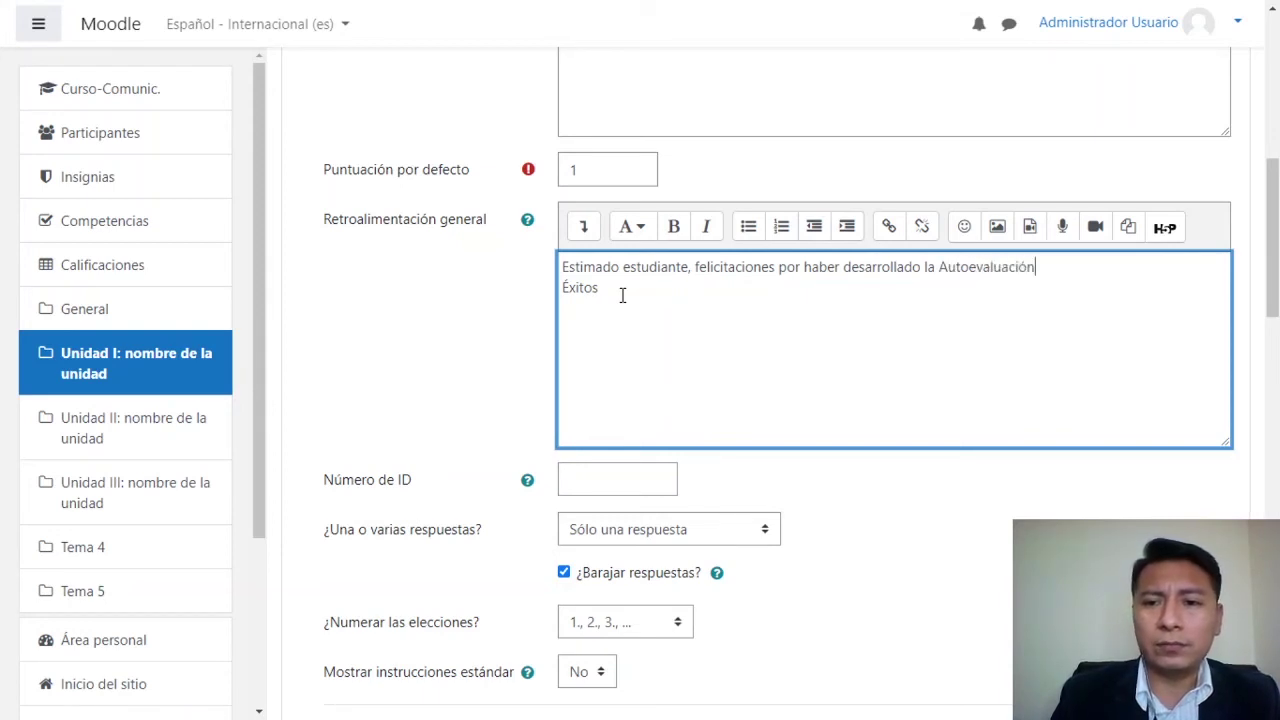
Continue the general feedback's first paragraph with ". Esperemos haya sido de gran ayuda las premisas propuestas"
text(. Esperemos )
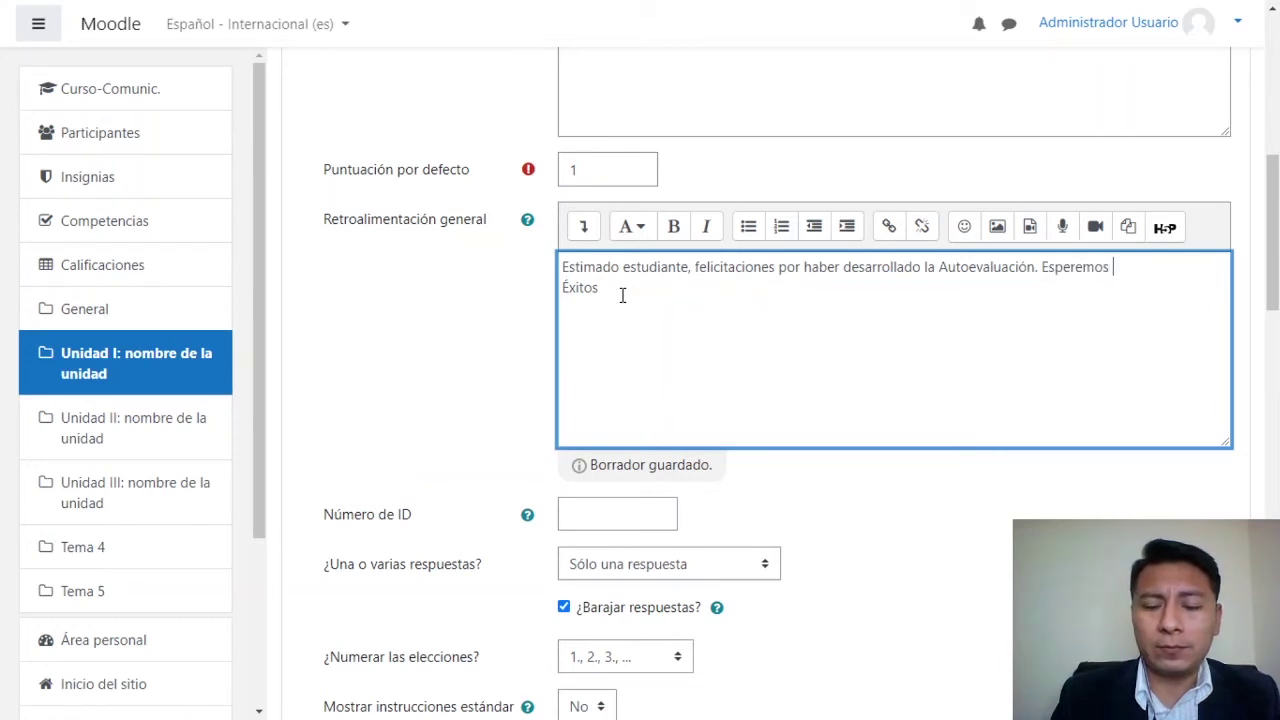
text(sea m)
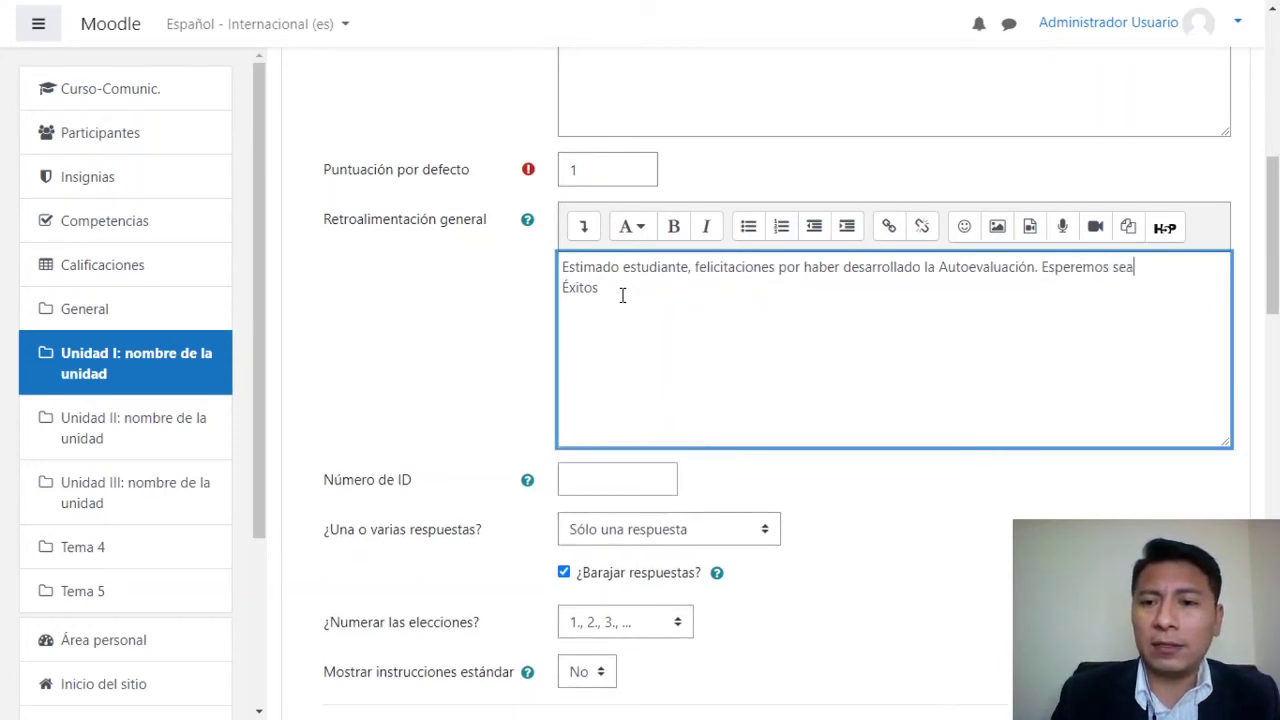
key(BackSpace)
key(BackSpace)
key(BackSpace)
key(BackSpace)
text(haya si)
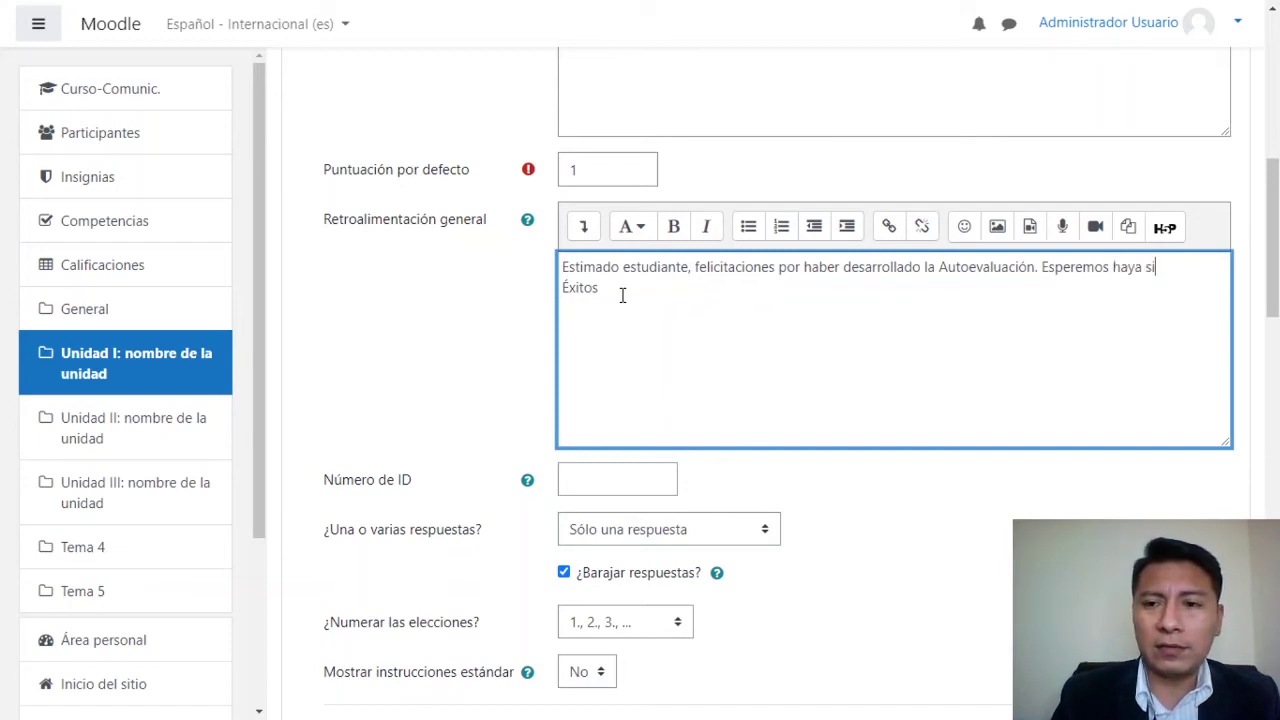
text(do de gr)
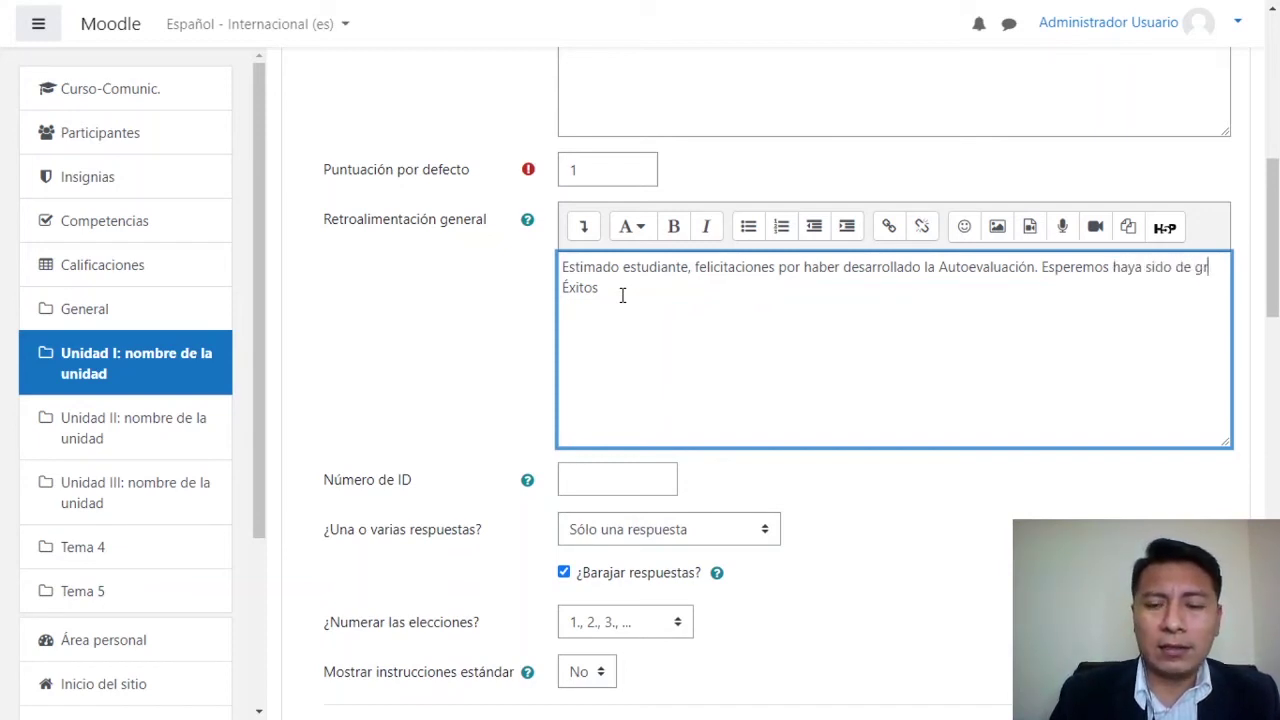
text(an ayuda loas pr)
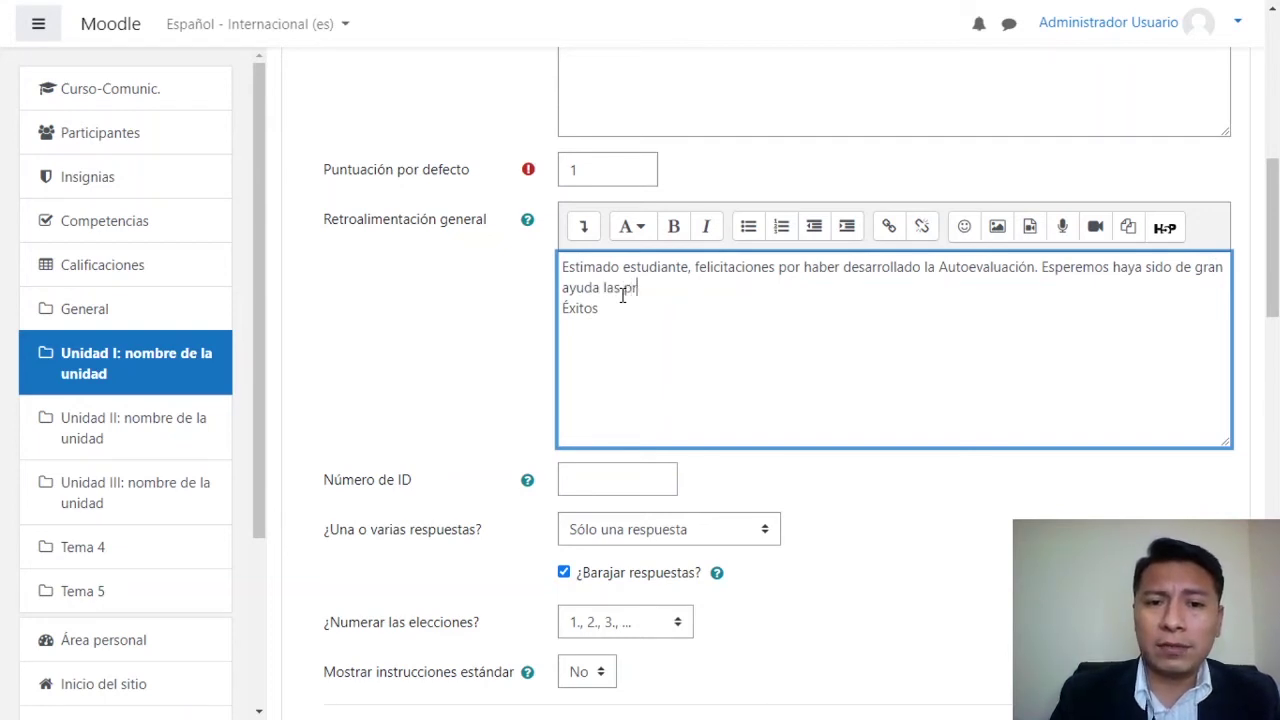
text(esmisas )
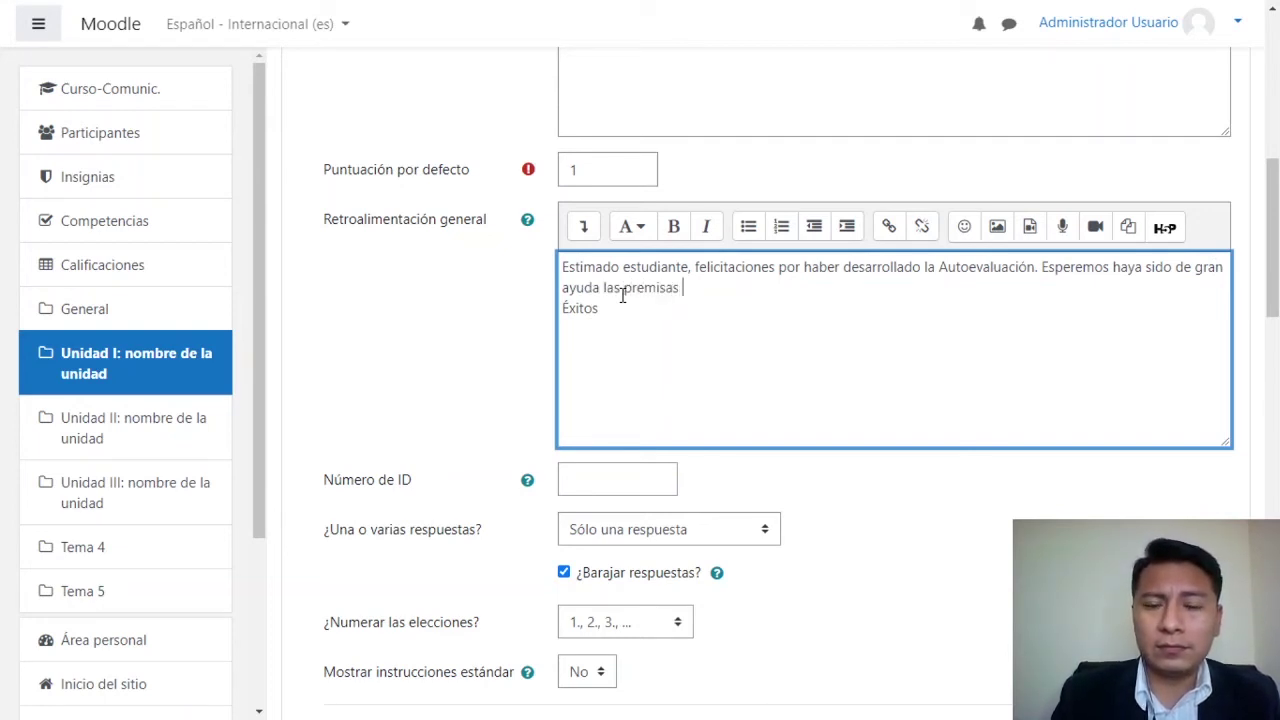
text(propuestas)
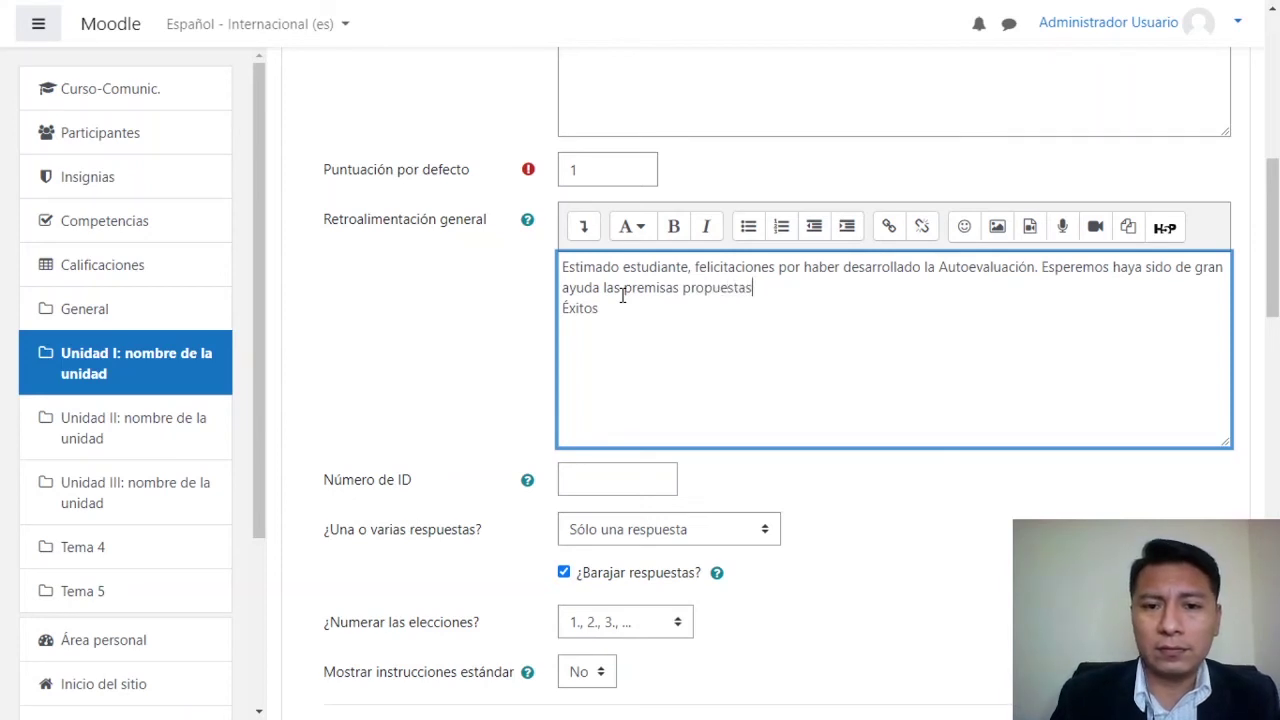
End the general feedback's first paragraph with a period and complete its closing line as "¡Éxitos en el curso!."
text(Éxitos en el curso!.)
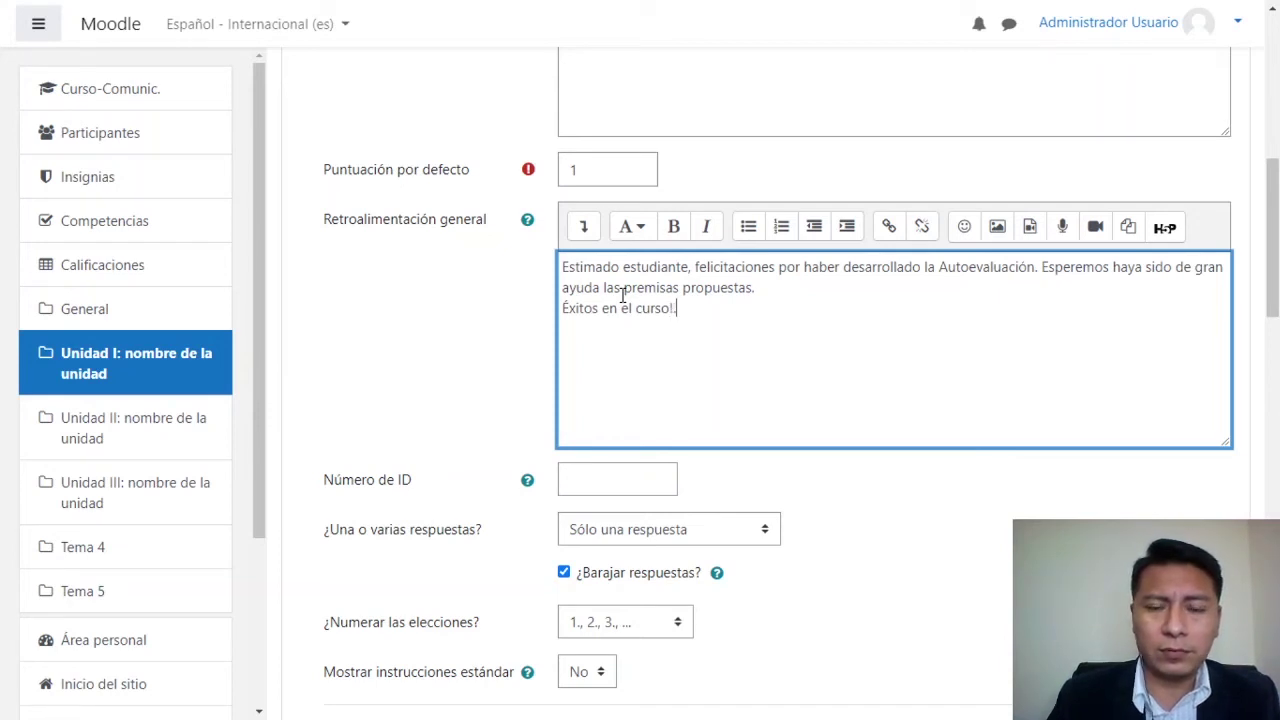
click(564, 310)
text(¡)
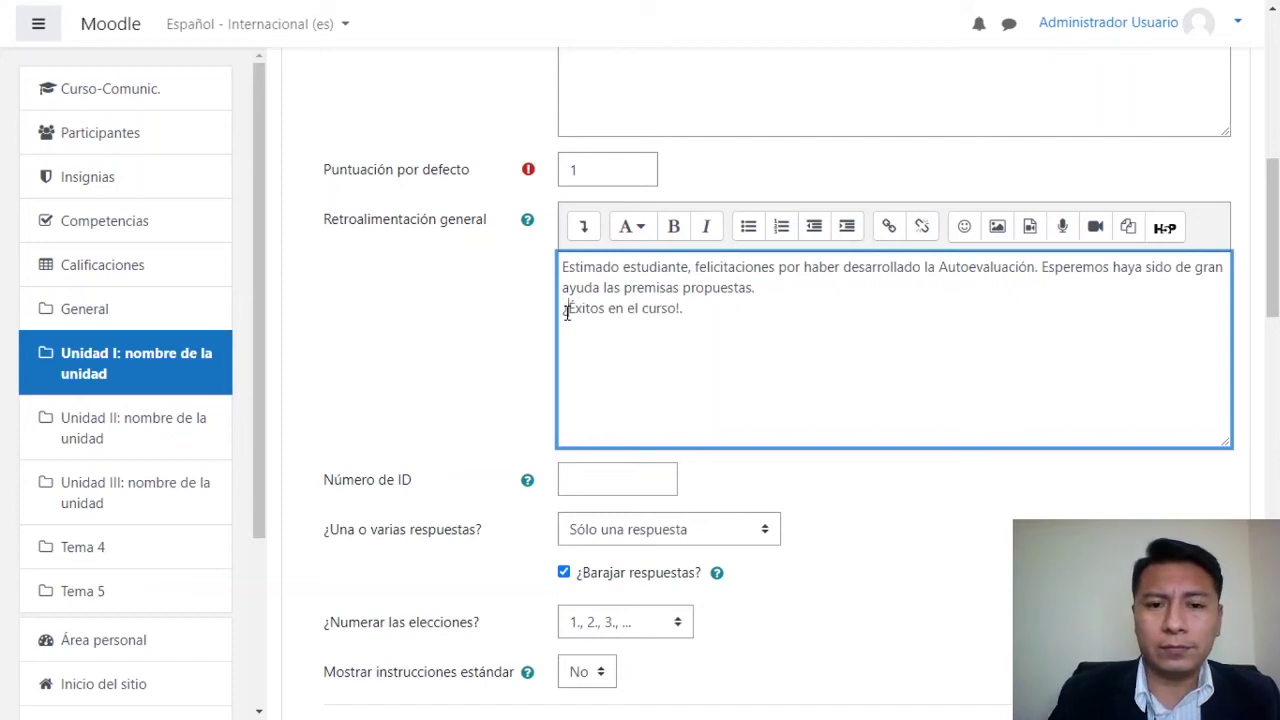
key(BackSpace)
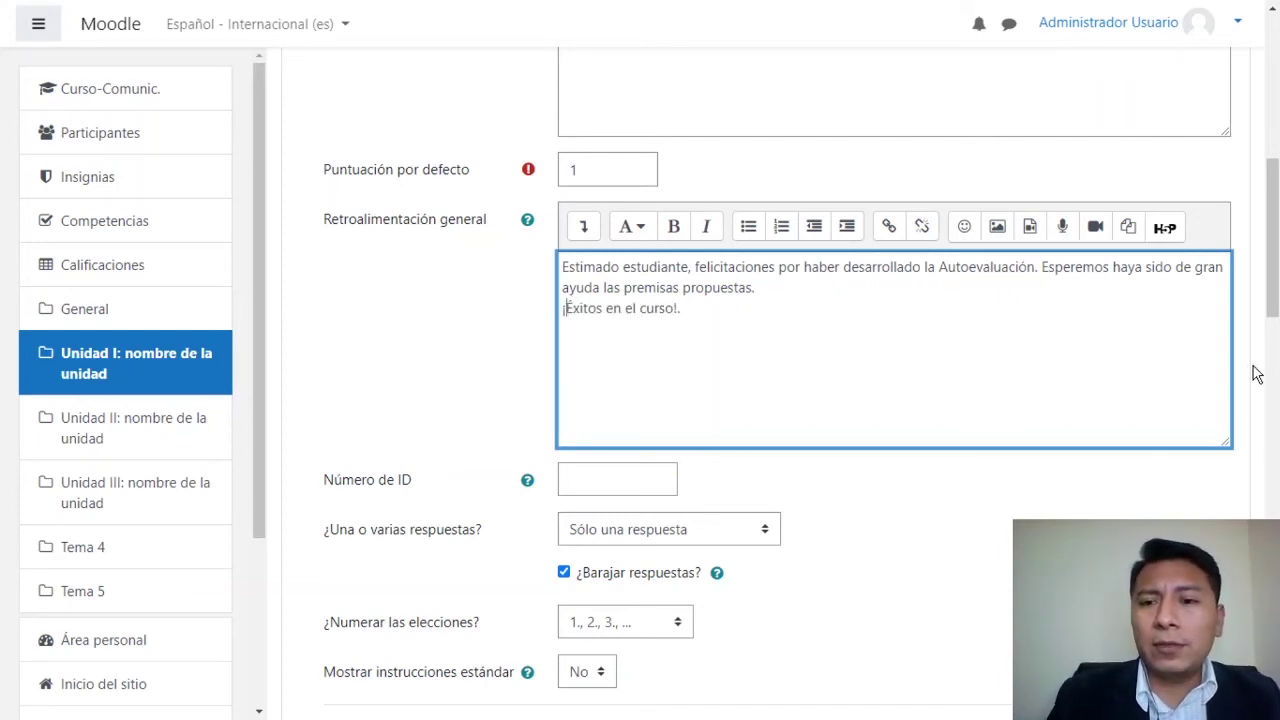
Enlarge the answer and Retroalimentación text boxes of Elección 3 to several lines in height
drag(1272, 300, 1272, 591)
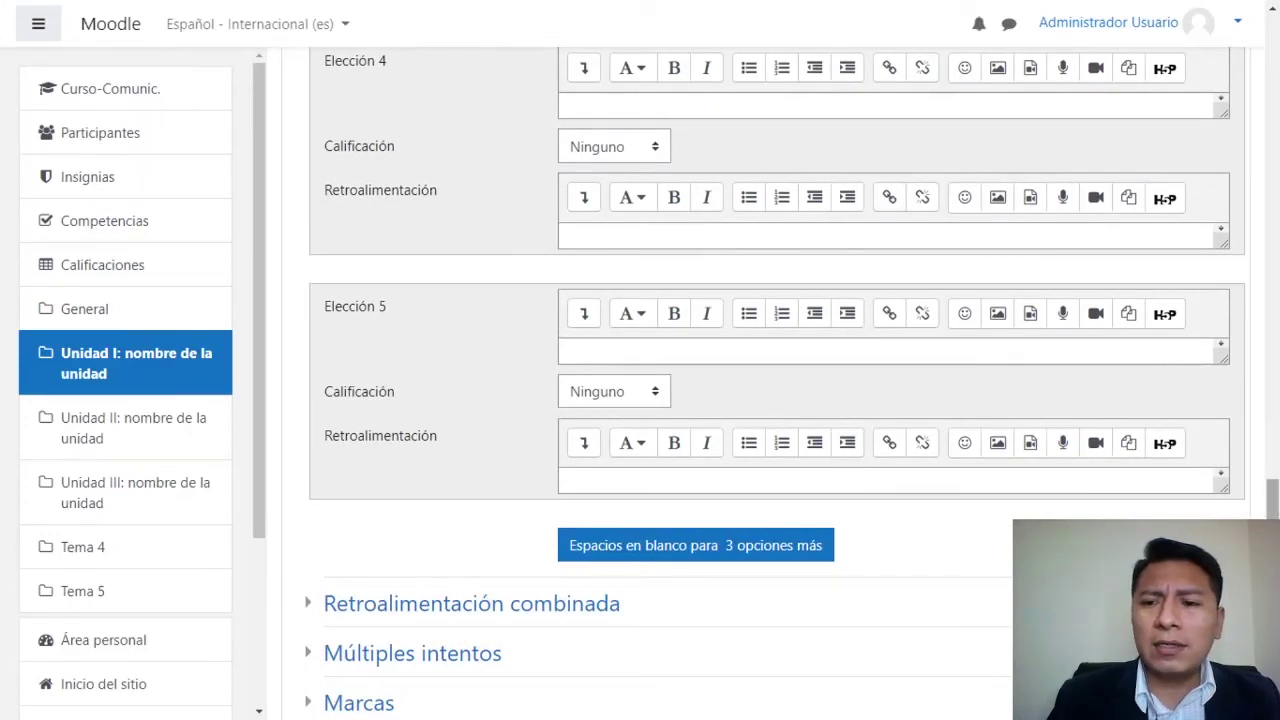
drag(1272, 500, 1272, 420)
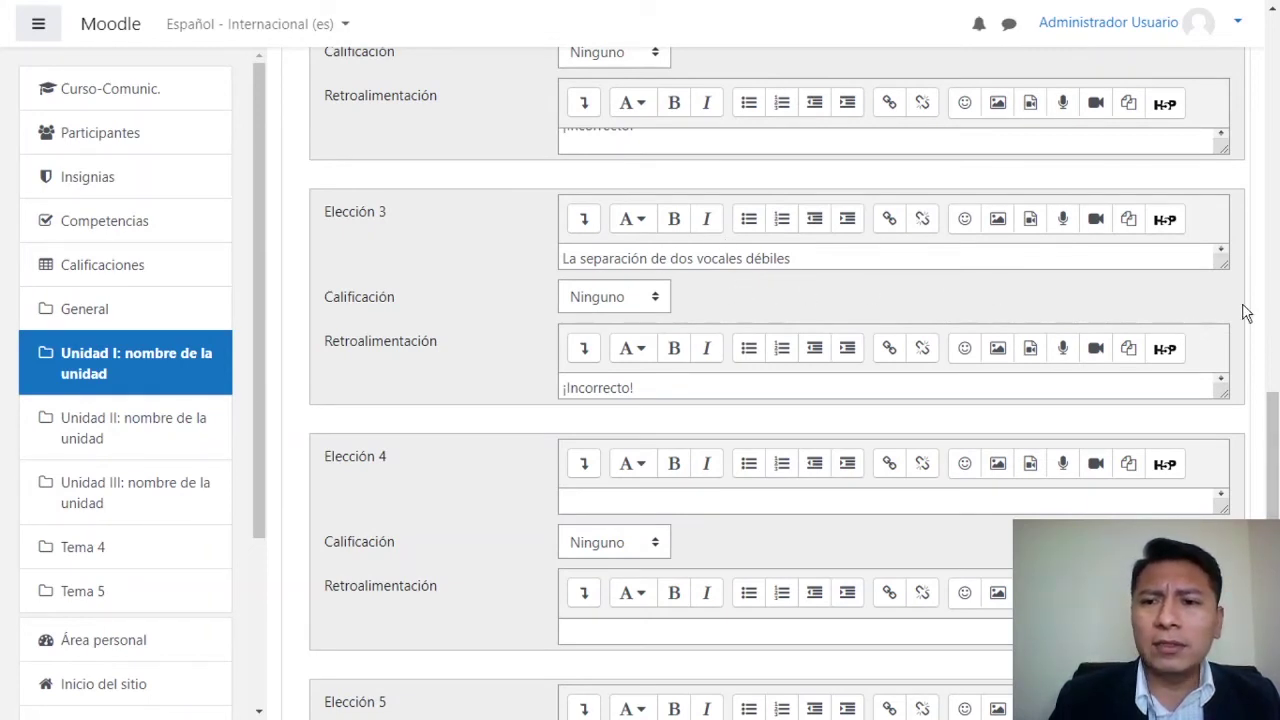
drag(1226, 266, 1228, 324)
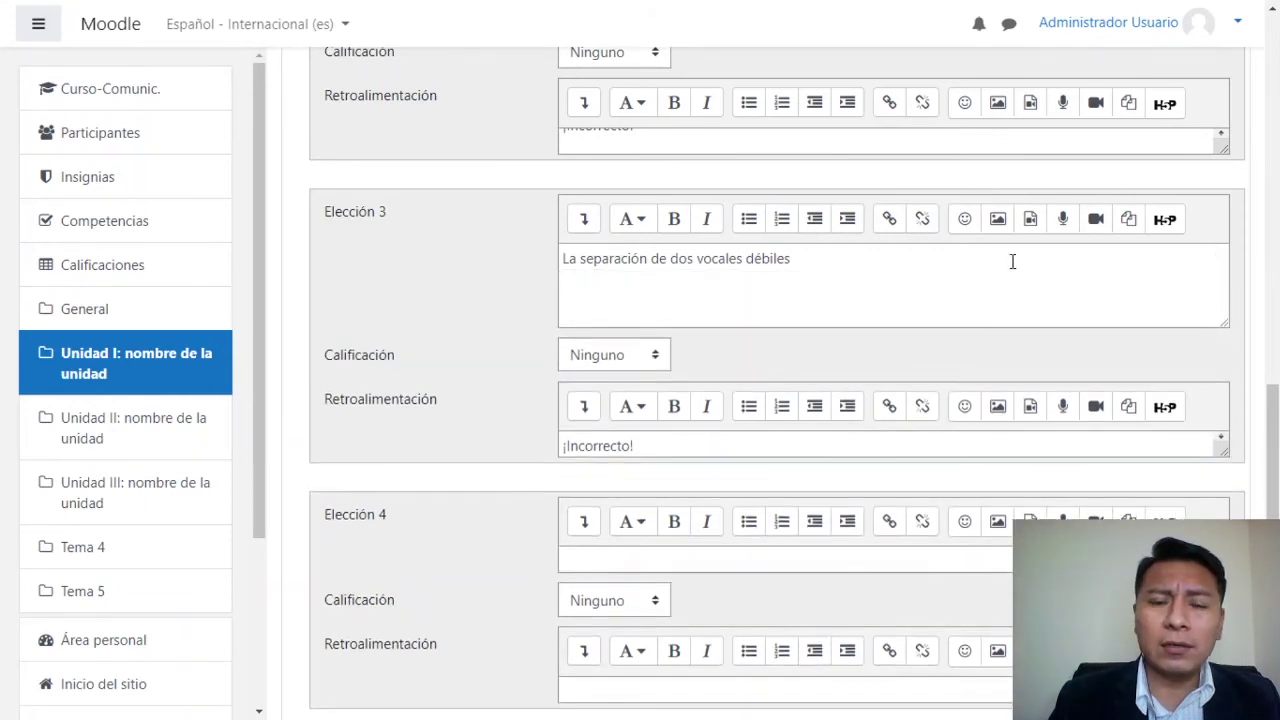
click(924, 298)
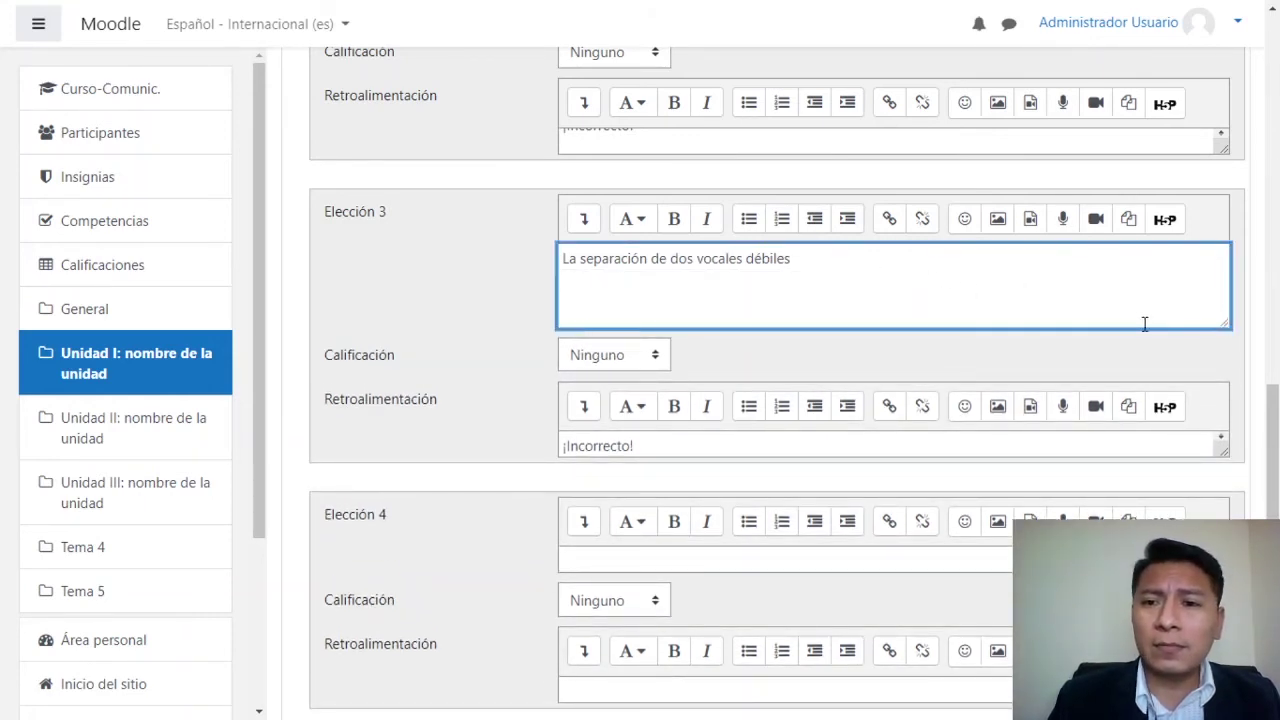
drag(1220, 320, 1220, 342)
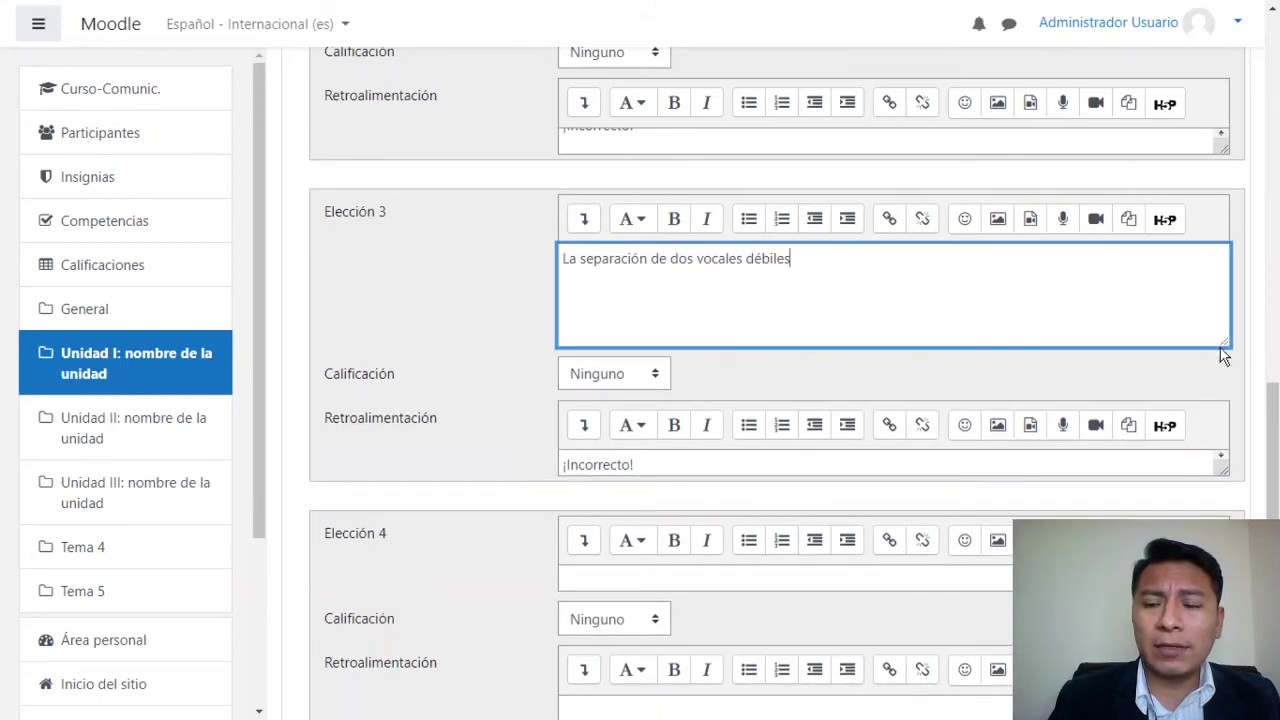
drag(1216, 475, 1214, 514)
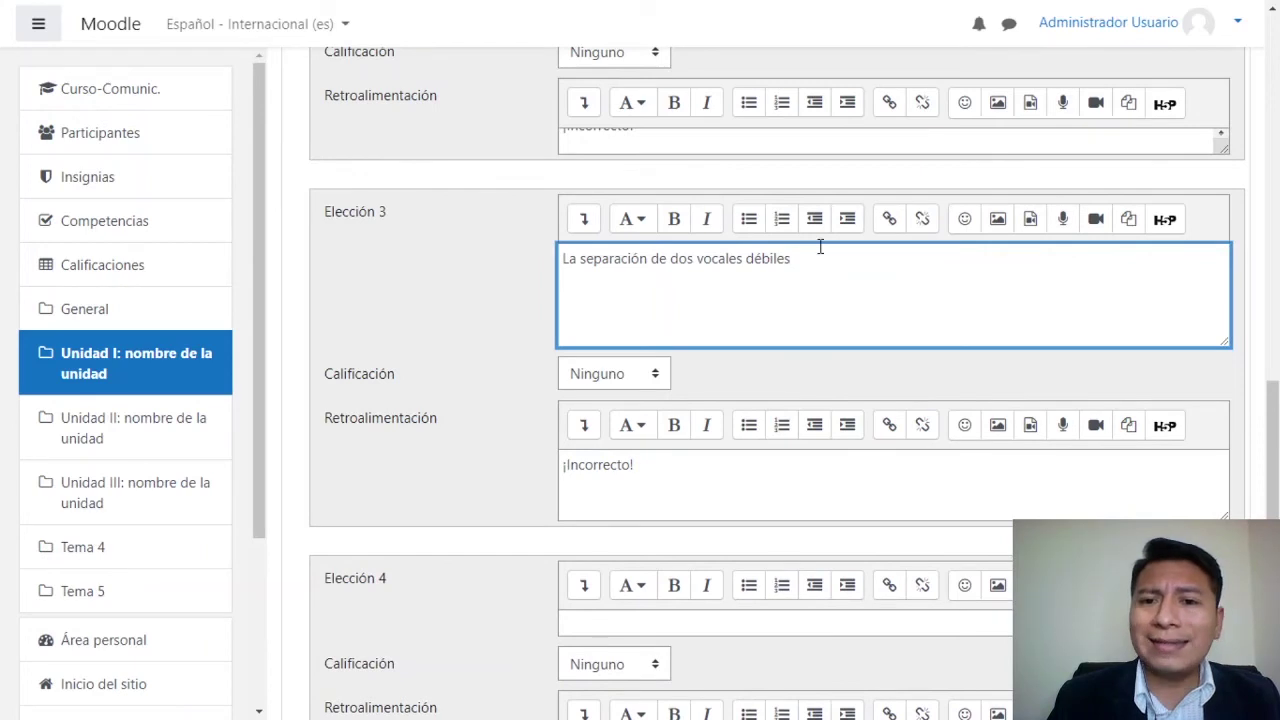
Choose "Banner Cursos en linea (2).png" from the General folder of the course section summaries in Archivos locales as the Elección 3 answer image
click(995, 222)
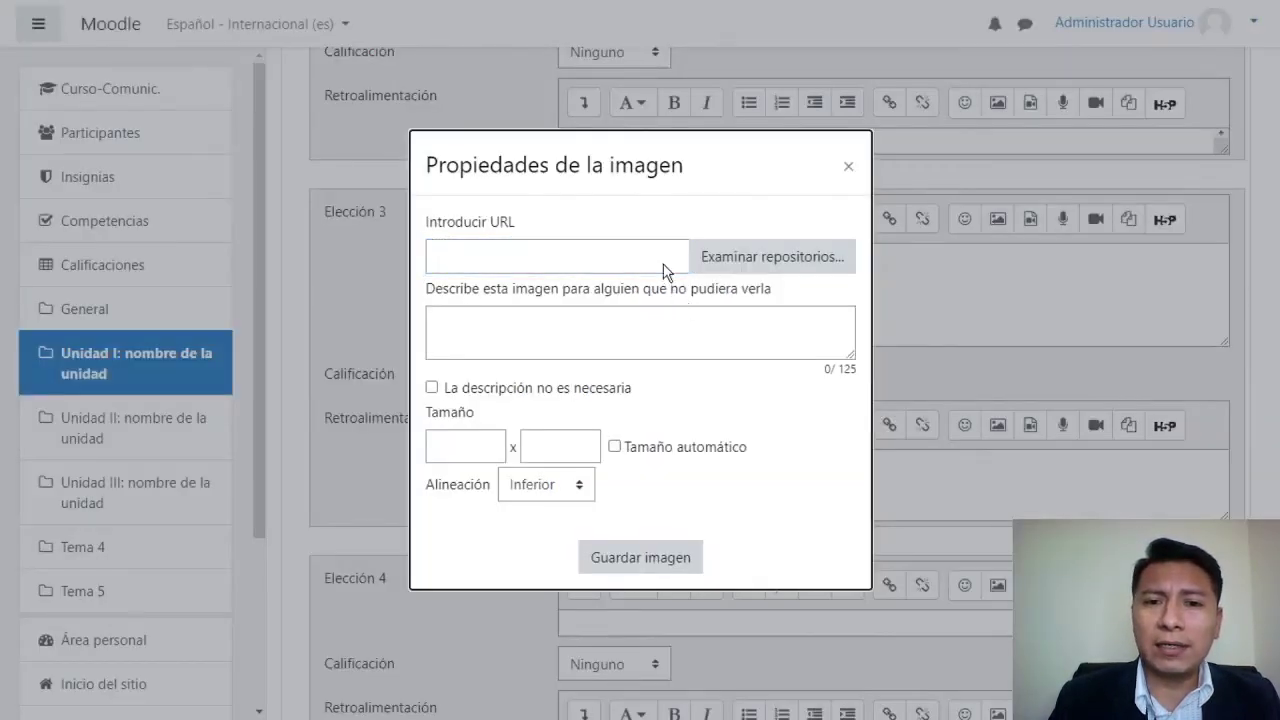
click(771, 311)
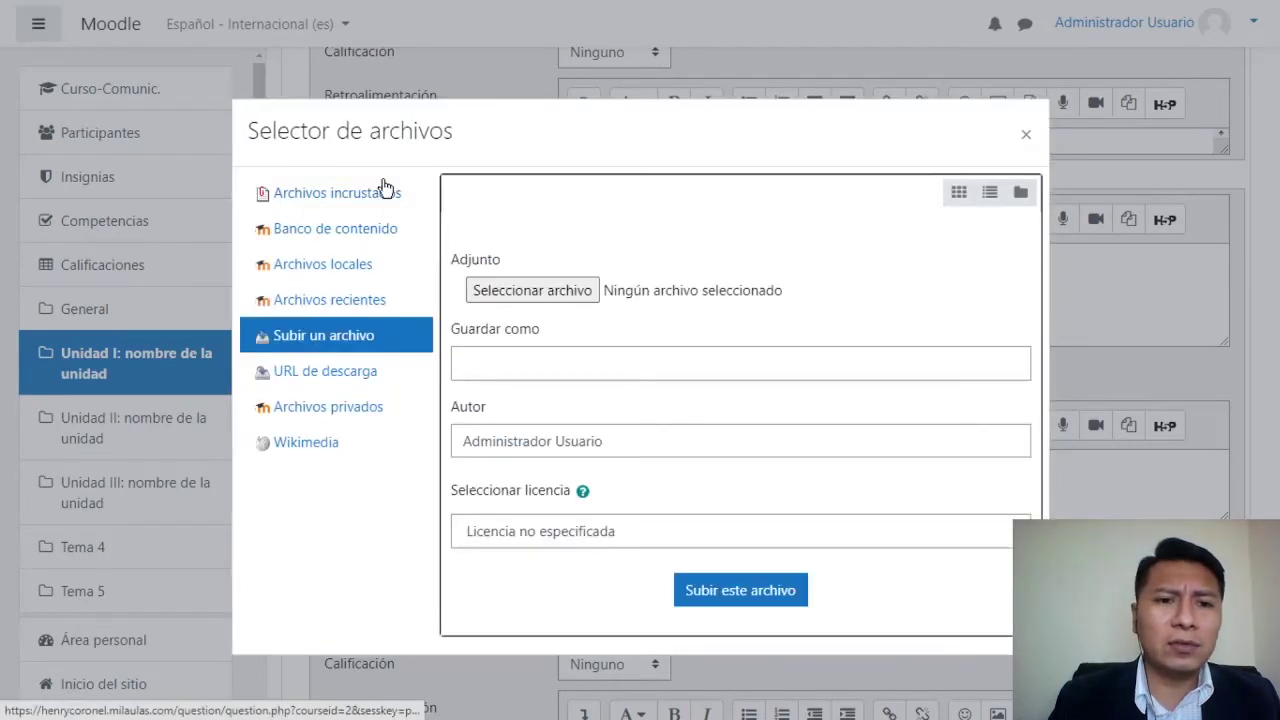
click(347, 272)
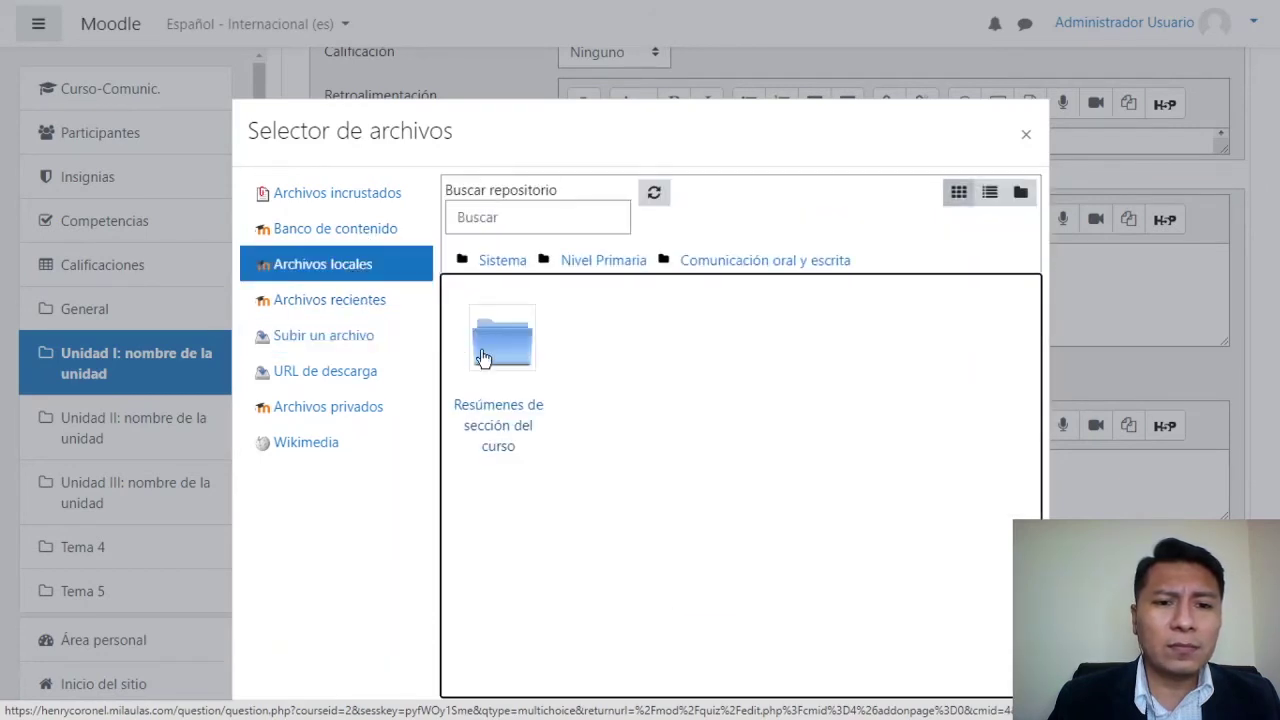
click(500, 340)
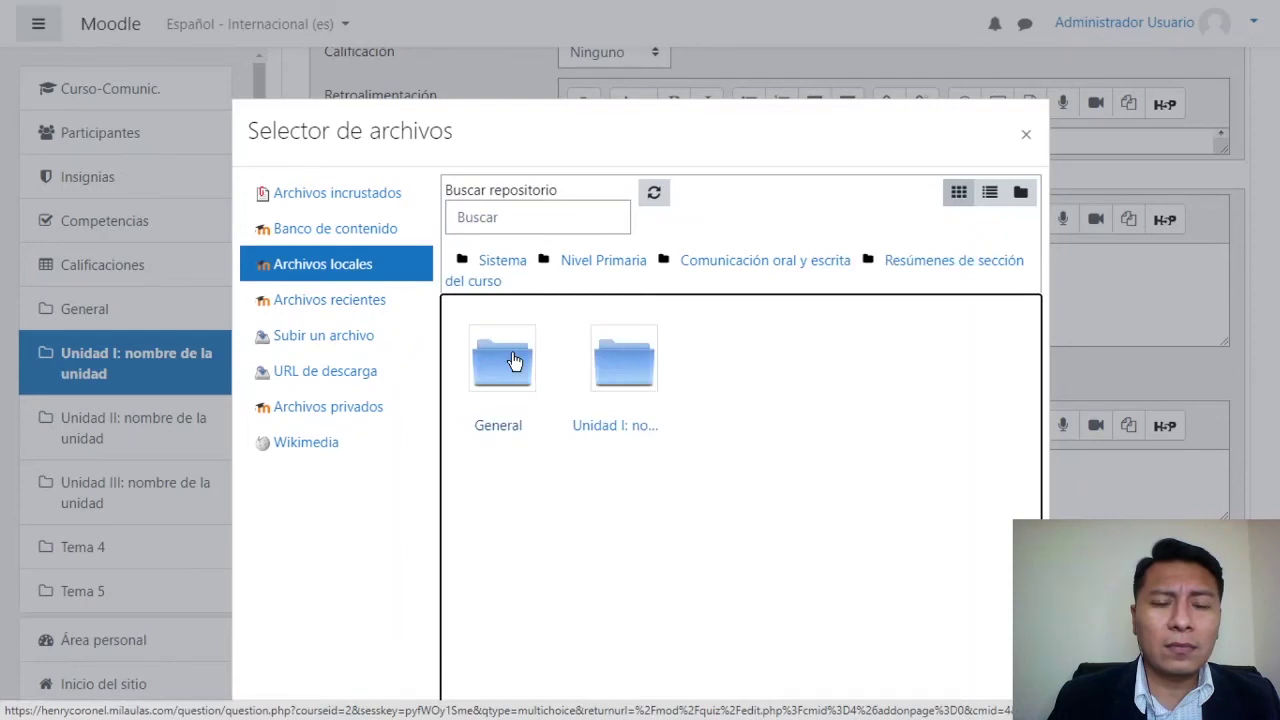
click(512, 362)
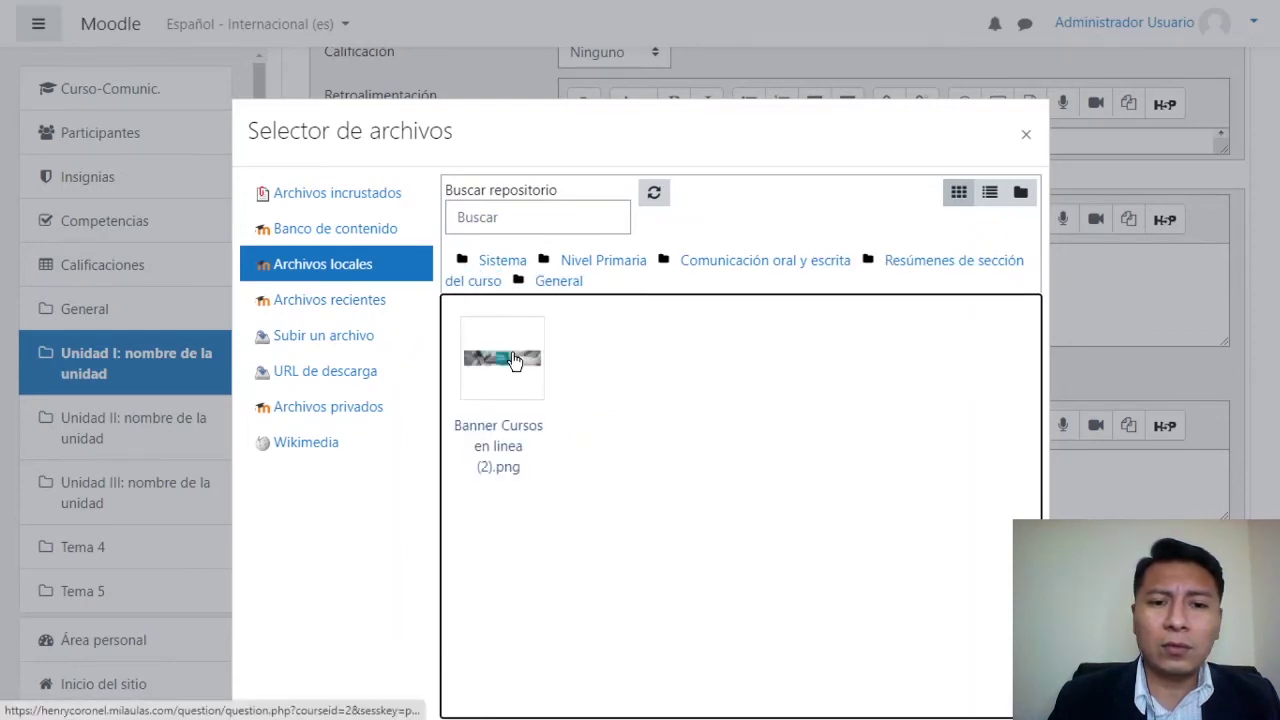
click(513, 355)
click(507, 485)
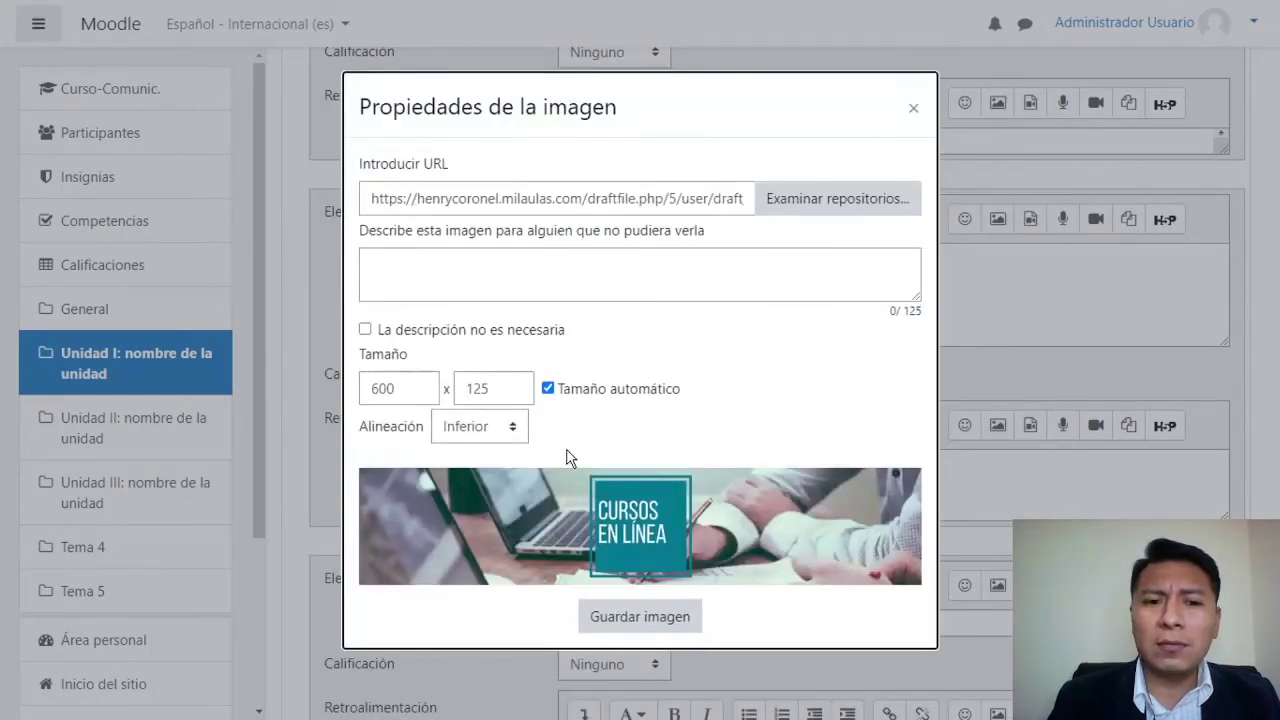
Set the width of the Elección 3 answer image to 80 and try to save it without a description
drag(417, 391, 322, 397)
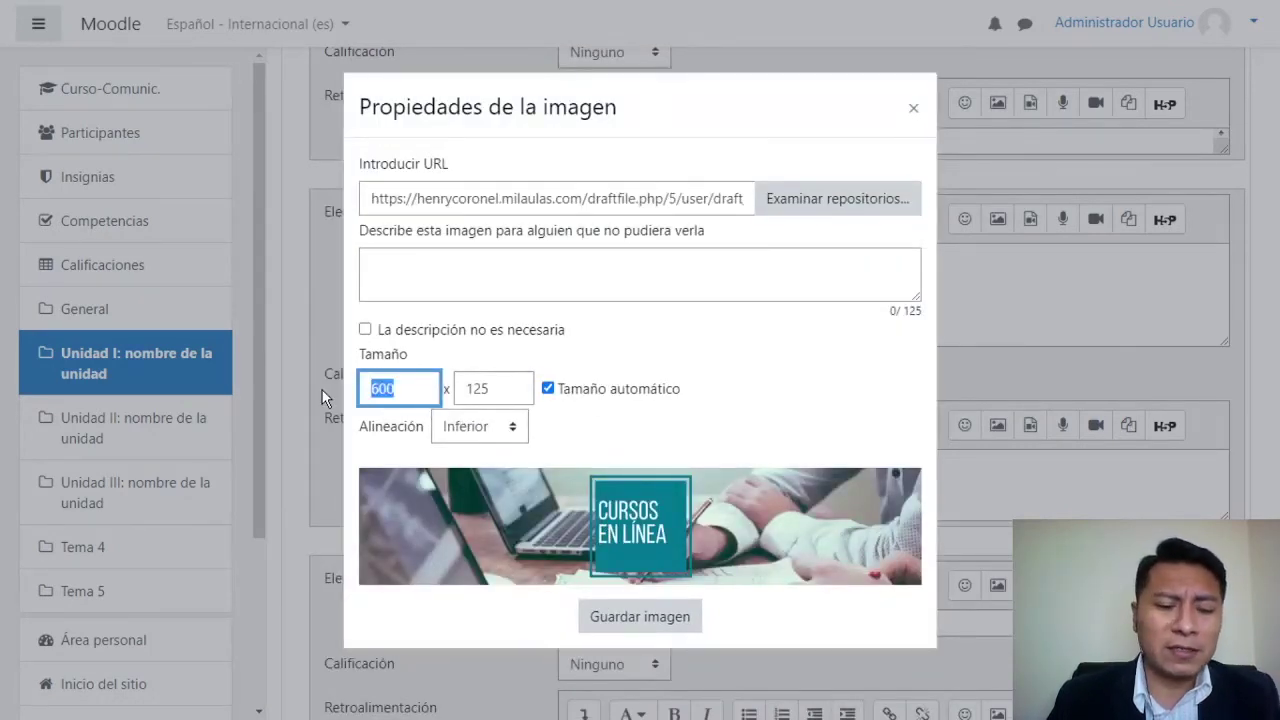
text(40)
key(Tab)
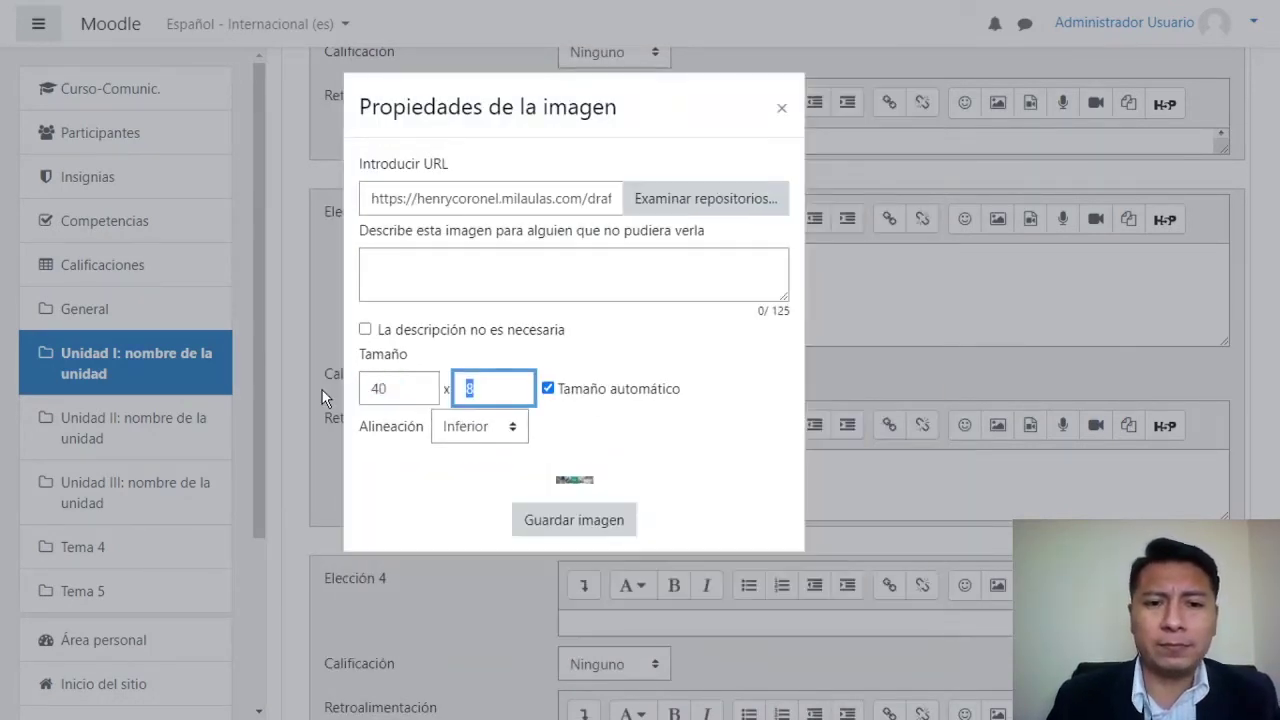
drag(400, 389, 292, 403)
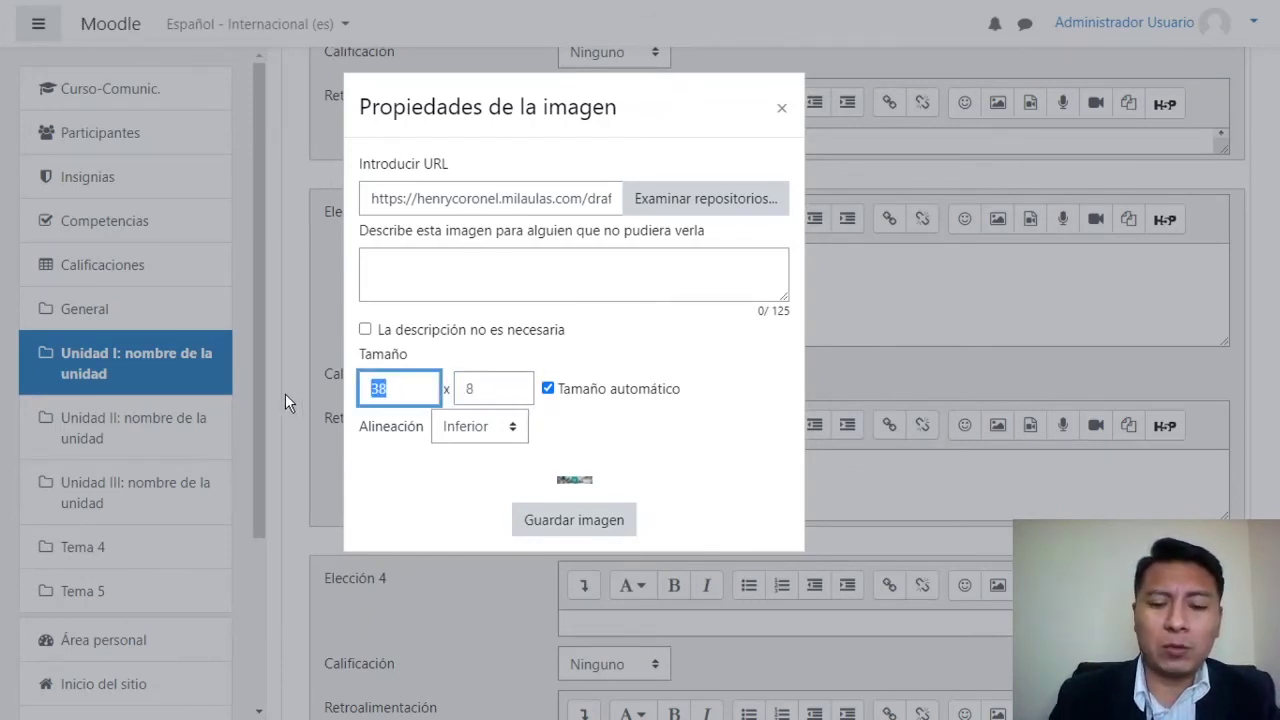
text(80)
key(Tab)
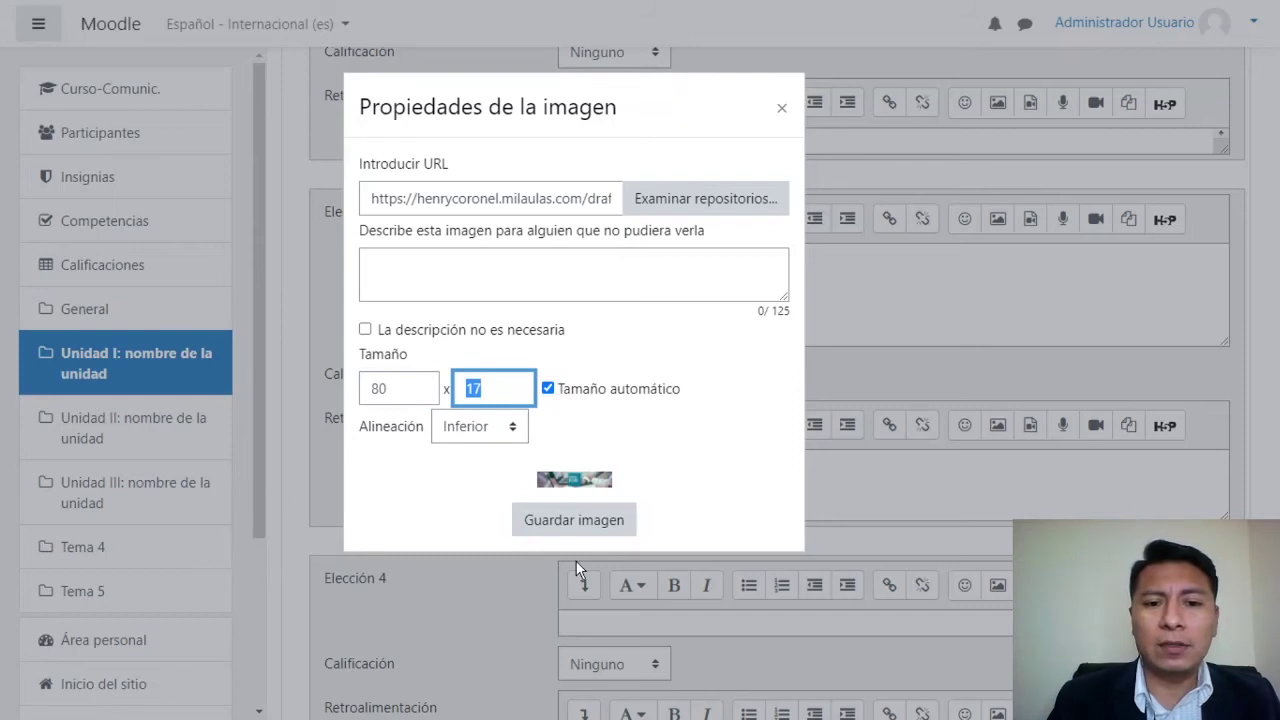
click(576, 524)
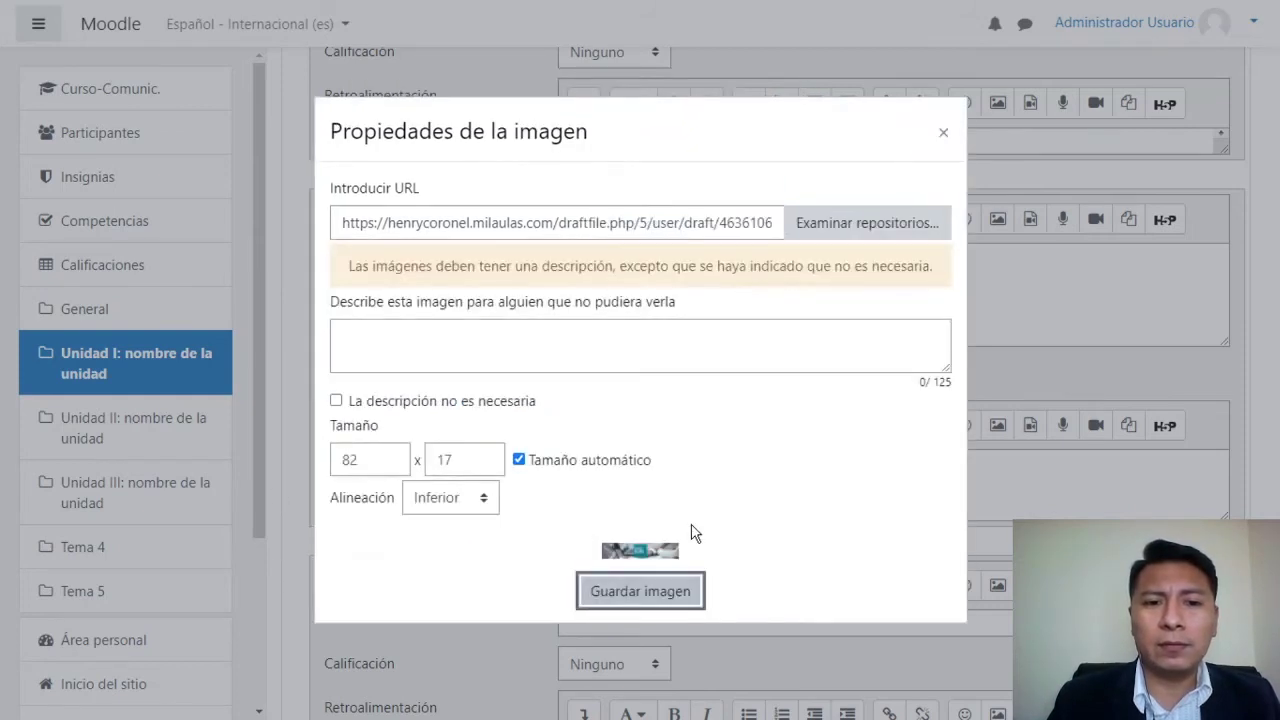
Describe the Elección 3 answer image as "referencial" and save it into the answer text
click(416, 347)
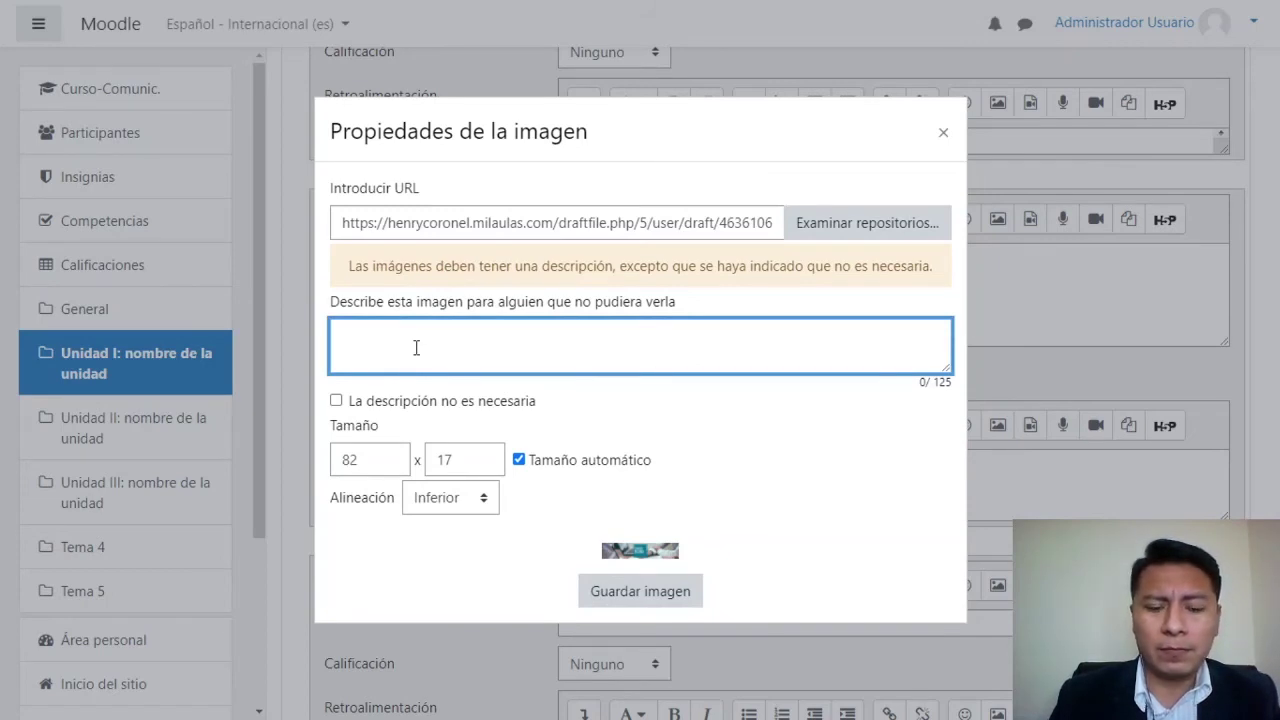
text(refe)
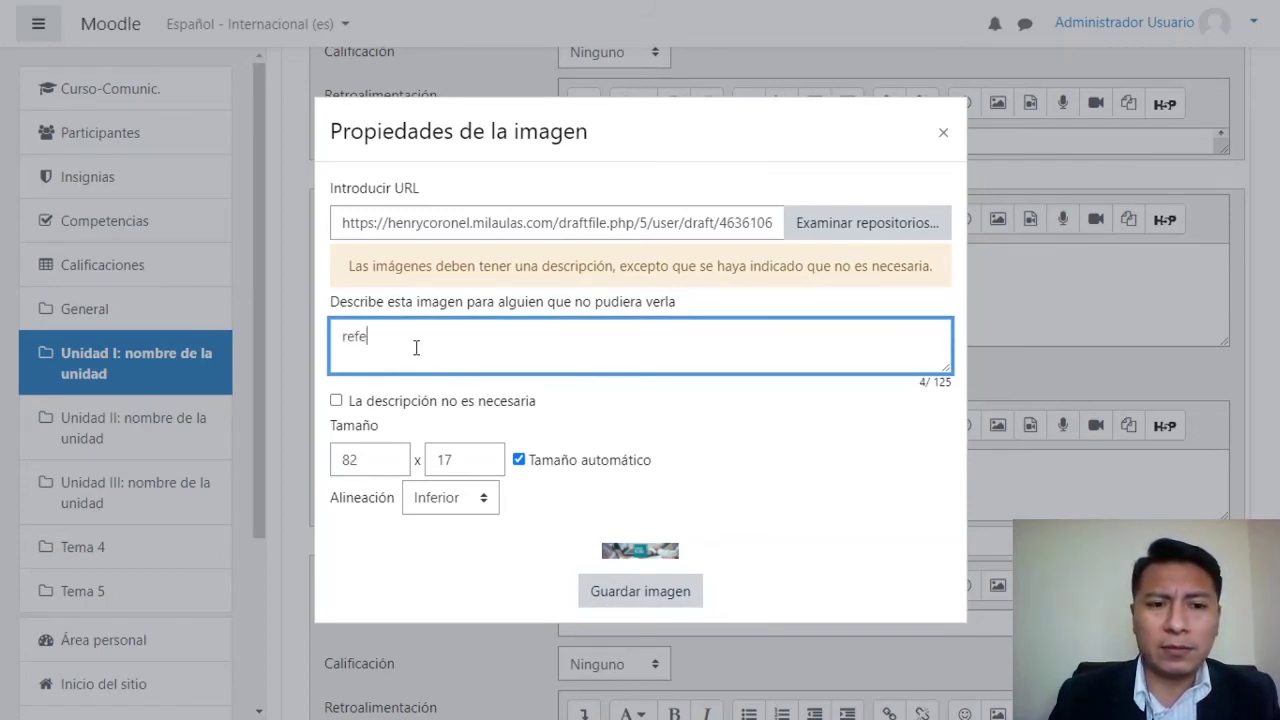
text(rencial)
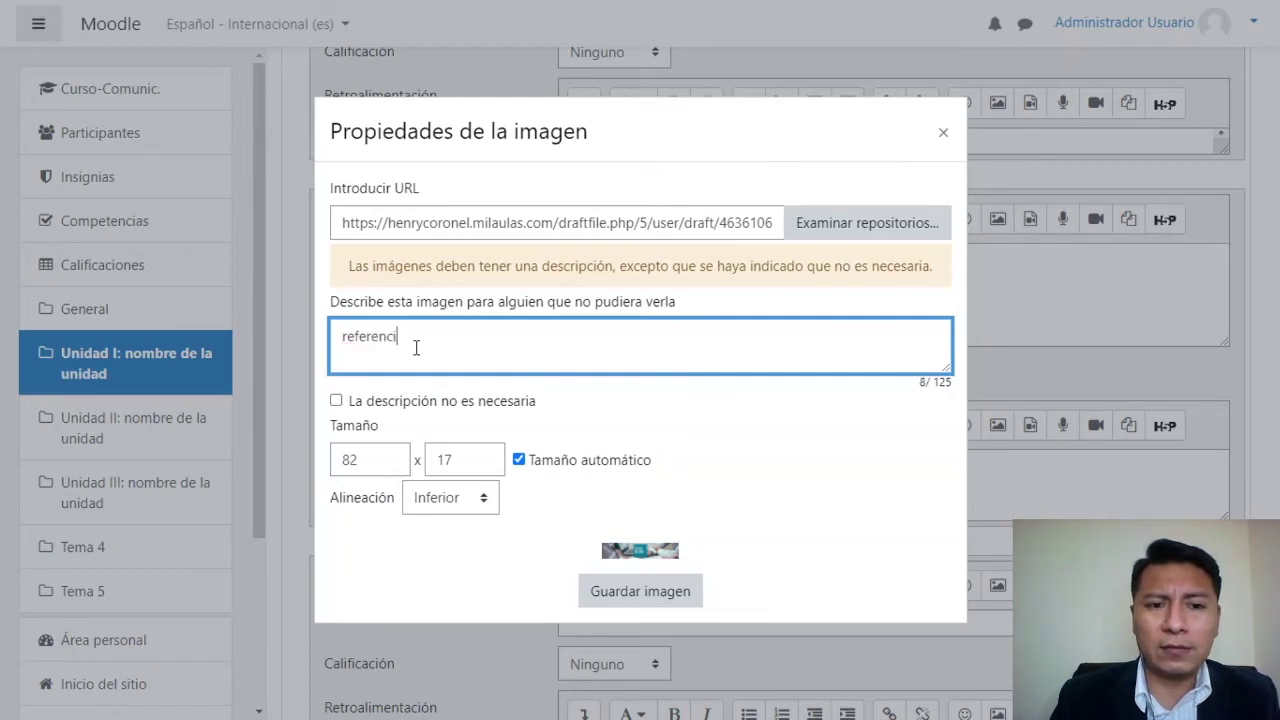
click(685, 591)
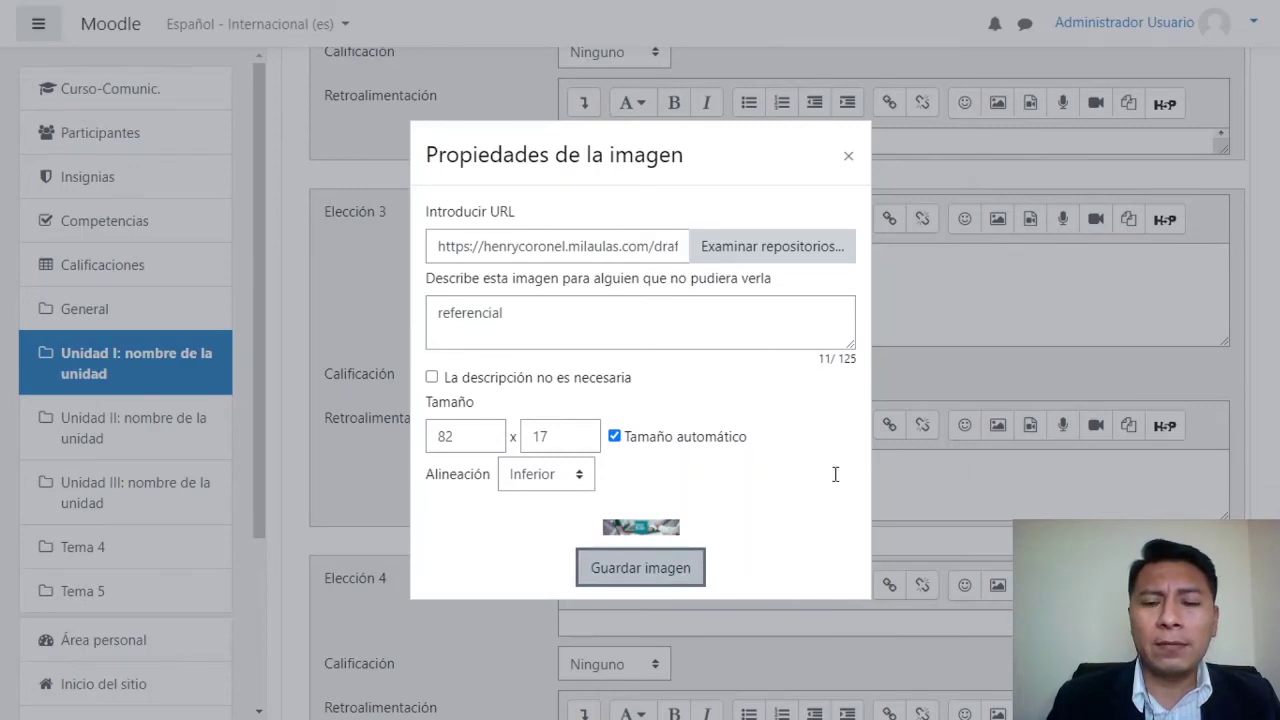
key(Return)
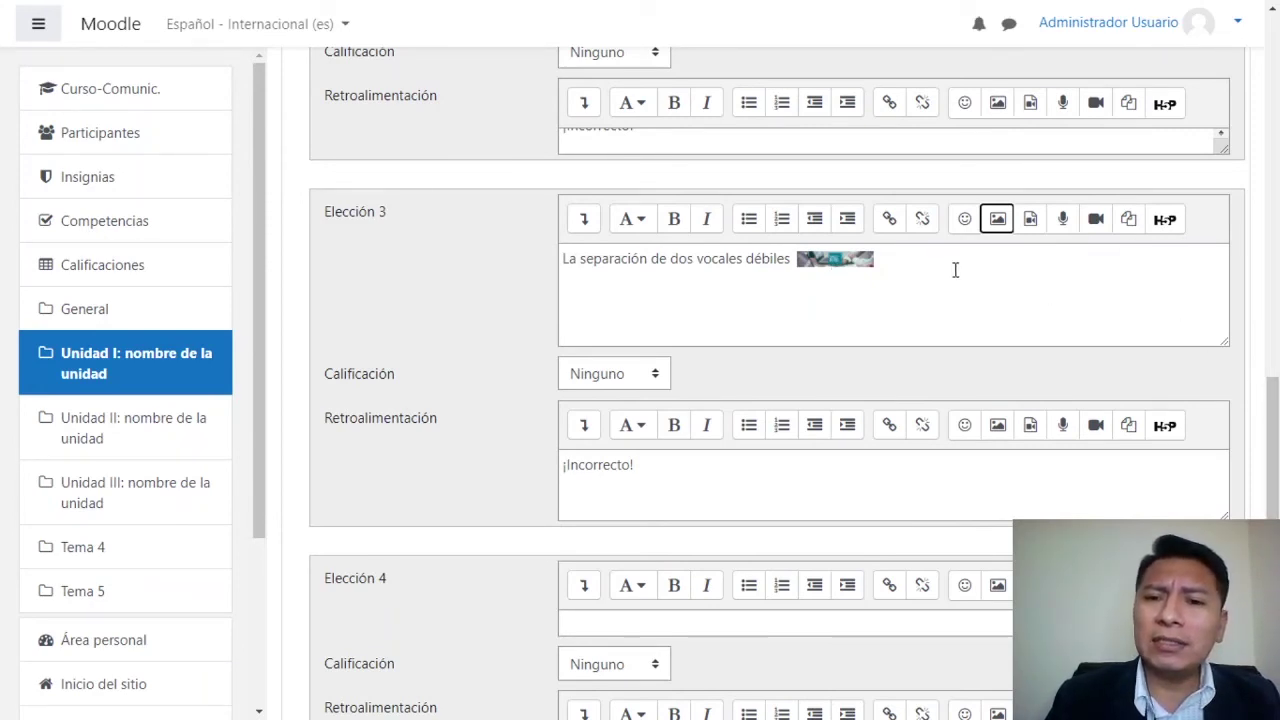
Delete the banner image from the Elección 3 answer, keeping only the text "La separación de dos vocales débiles"
click(825, 268)
click(800, 262)
click(806, 275)
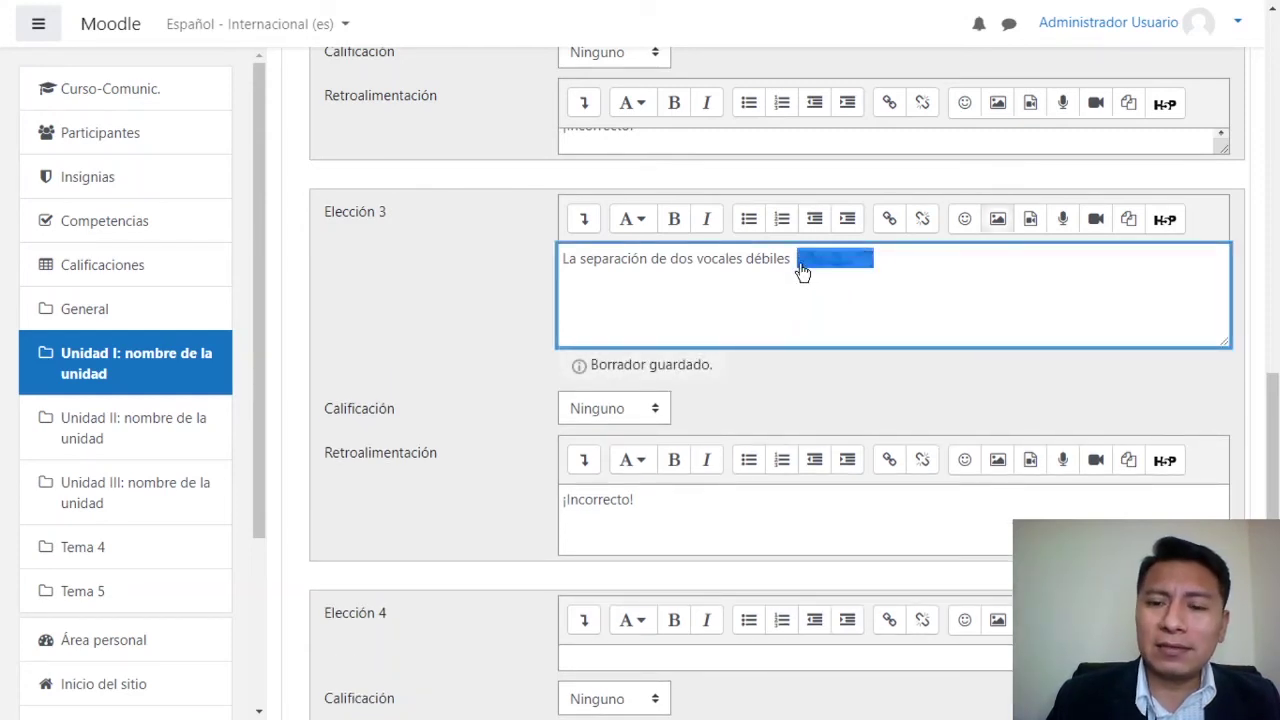
key(Delete)
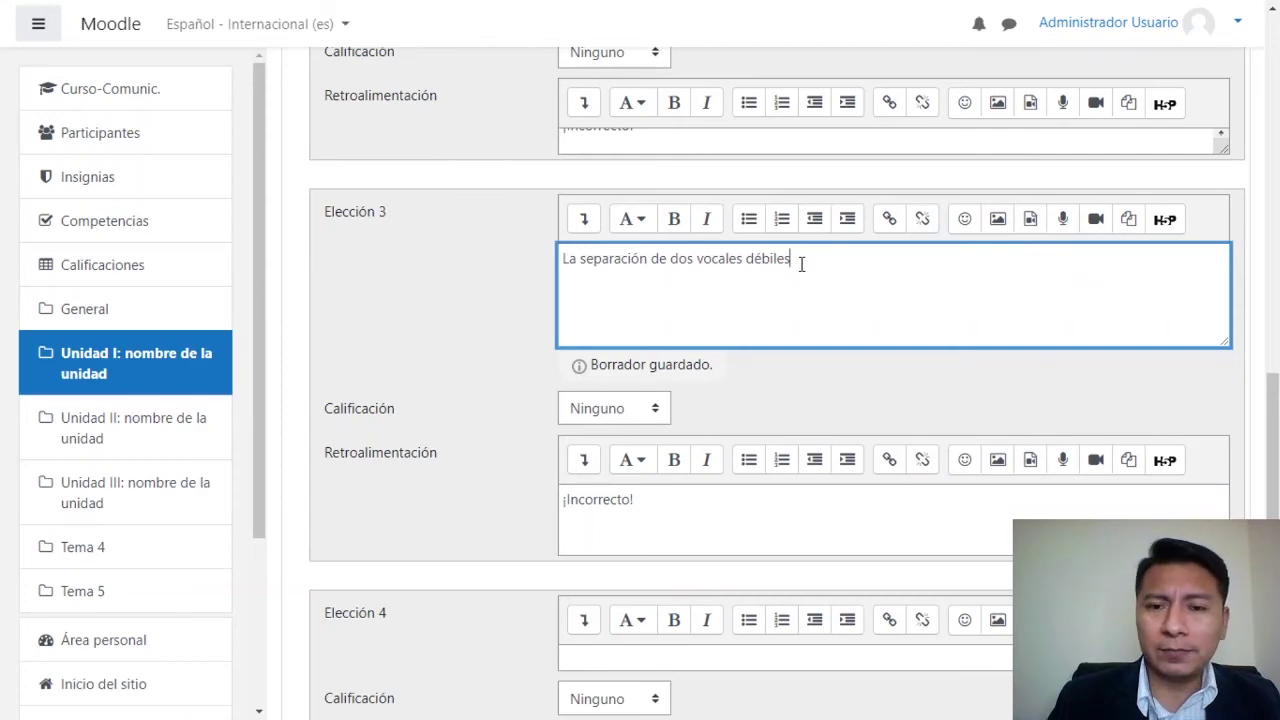
Choose "Banner Cursos en linea (2).png" from Archivos recientes as an image below "El hiato es:" in the question statement
drag(1273, 427, 1273, 213)
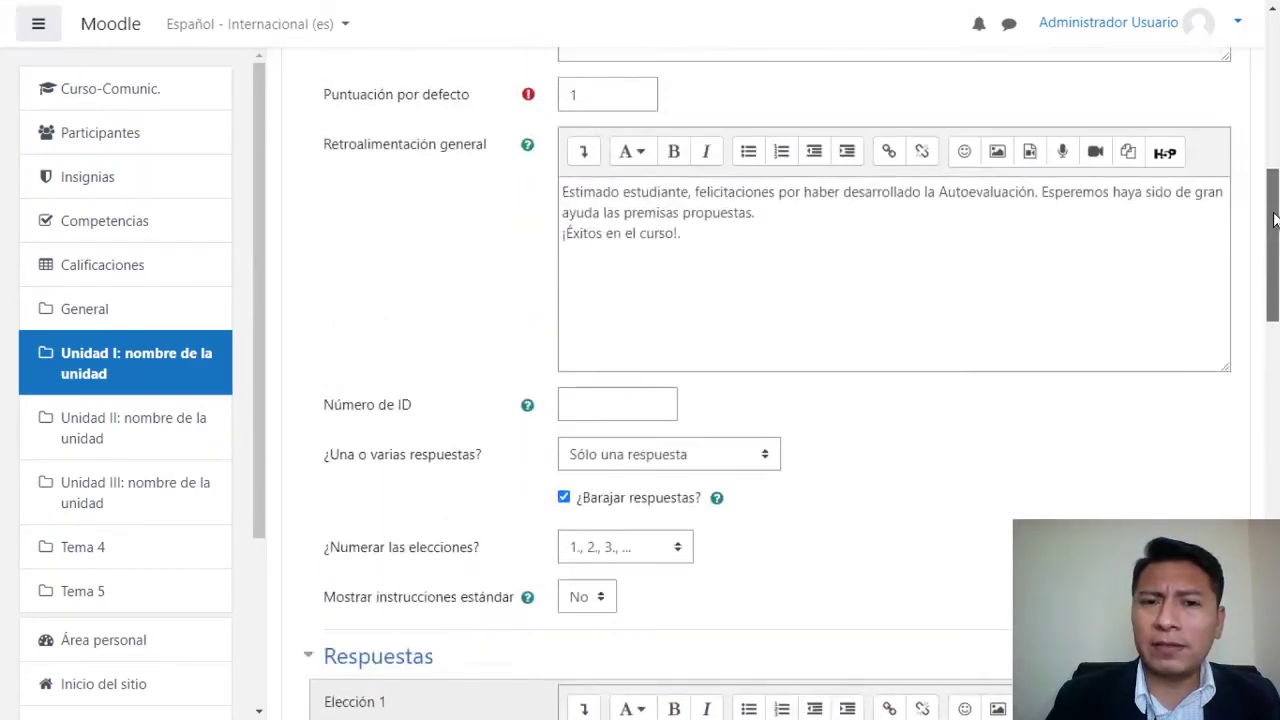
drag(1276, 268, 1276, 180)
click(932, 285)
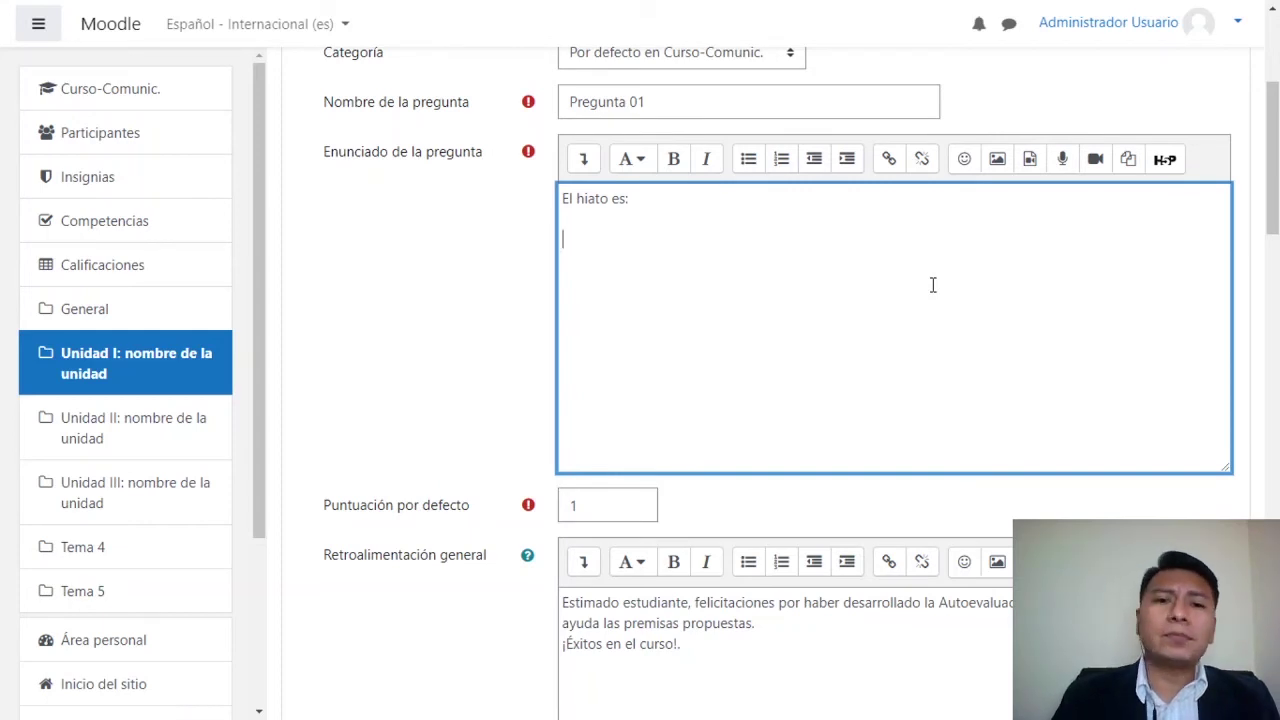
click(998, 160)
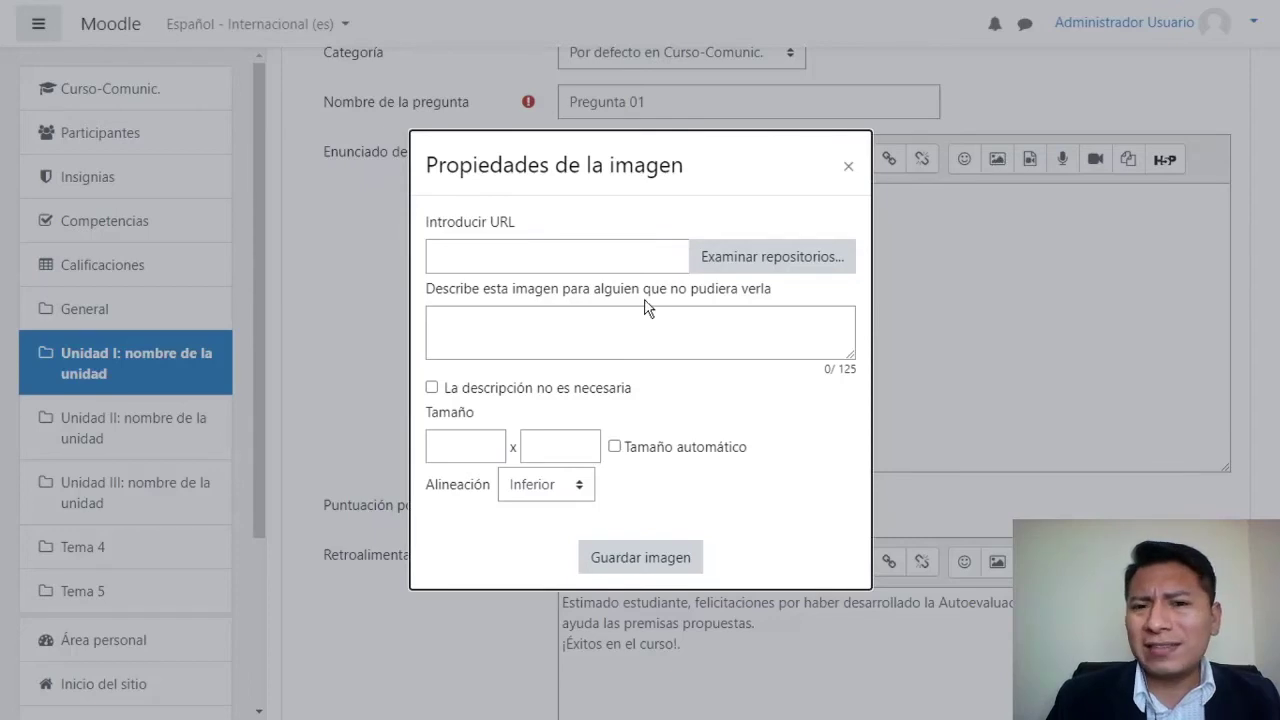
click(773, 256)
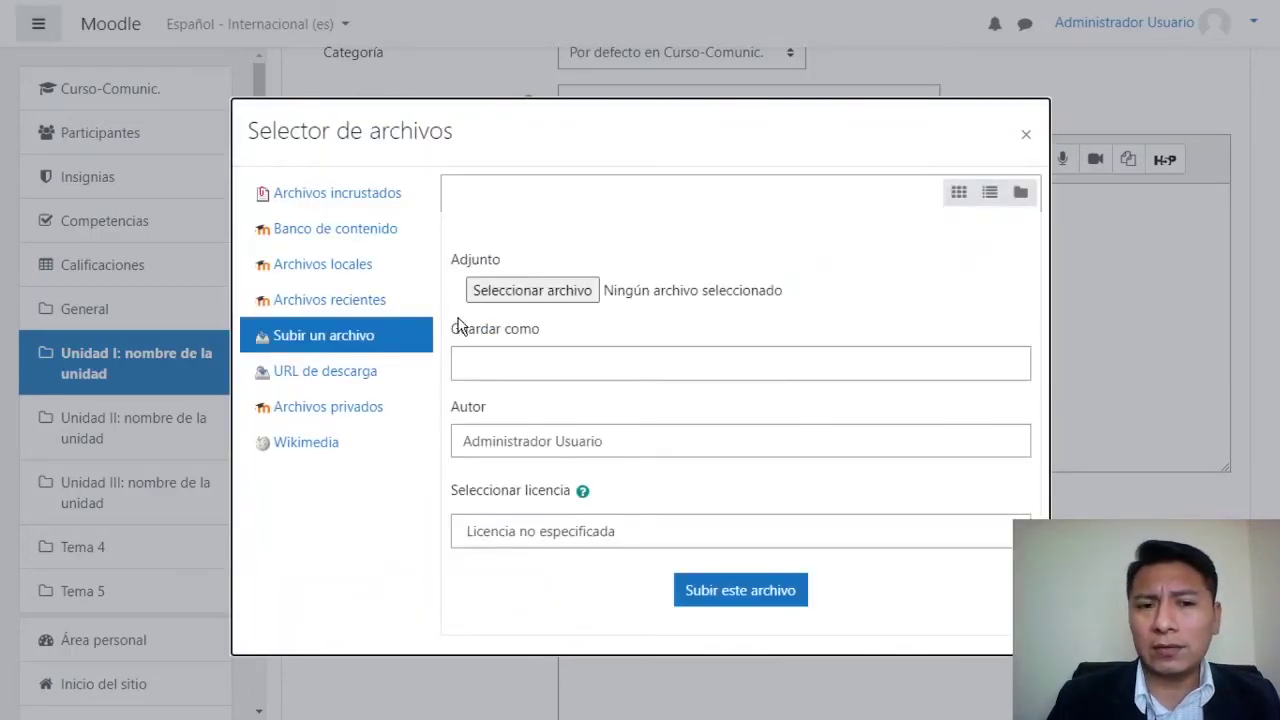
click(345, 305)
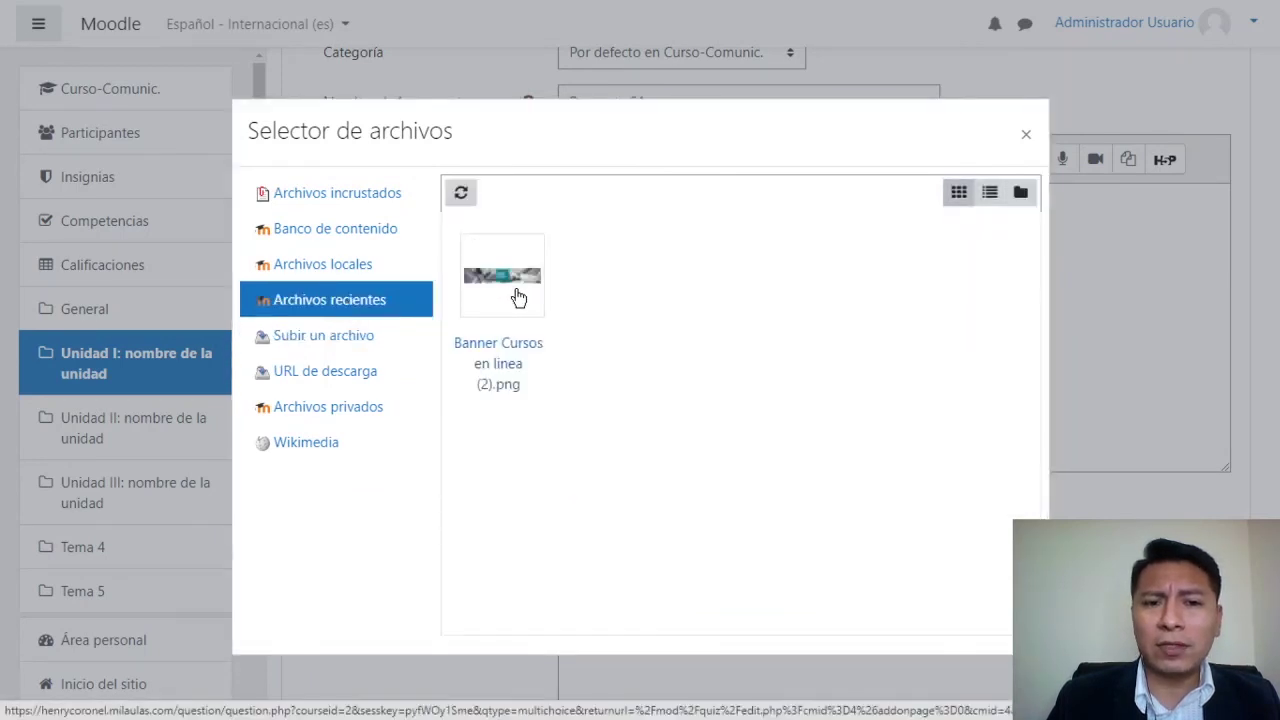
click(514, 292)
click(568, 443)
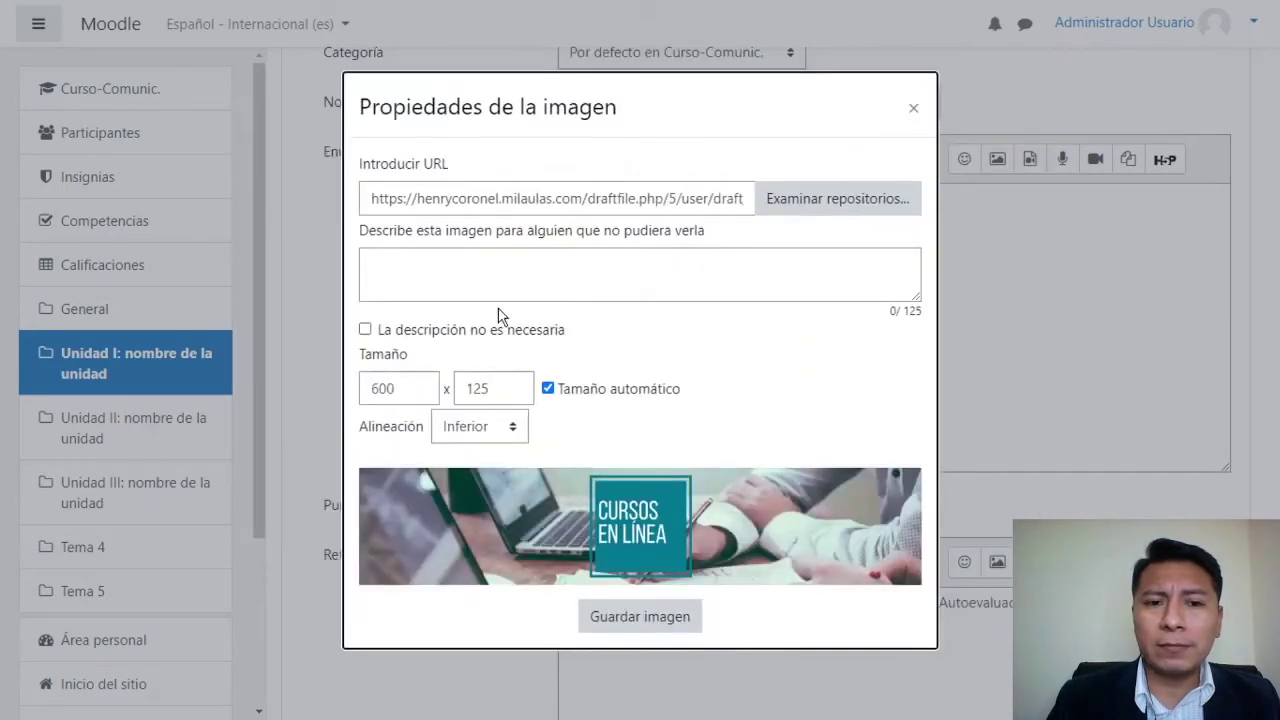
Set the statement image's width to 100, describe it as "Referencial" and save it into the question statement
double_click(414, 397)
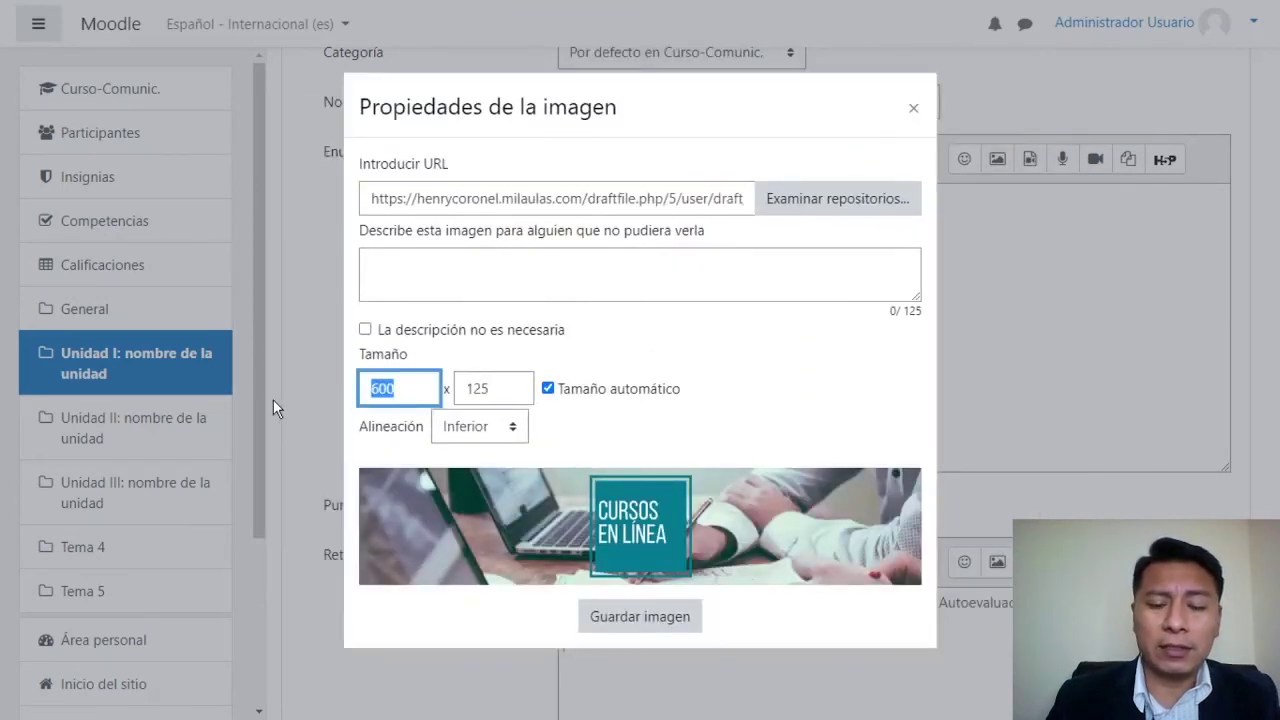
text(100)
key(shift+Tab)
key(shift+Tab)
text(Ref)
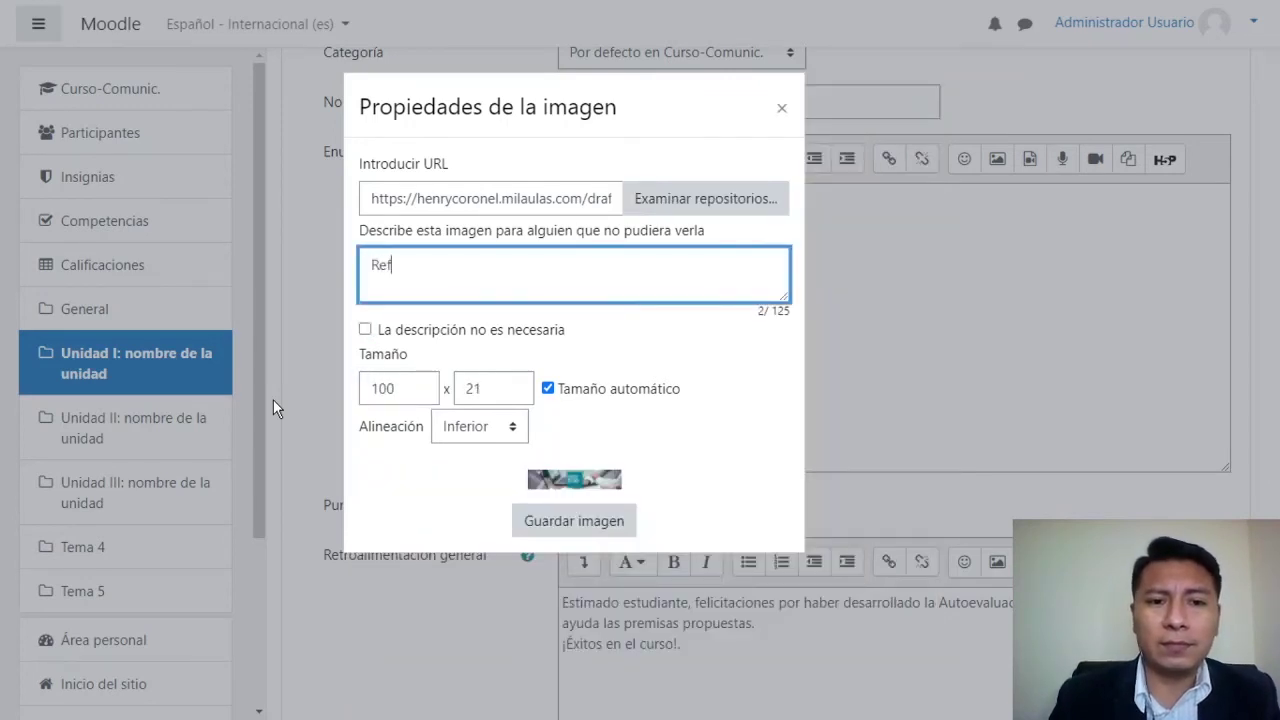
text(erencial)
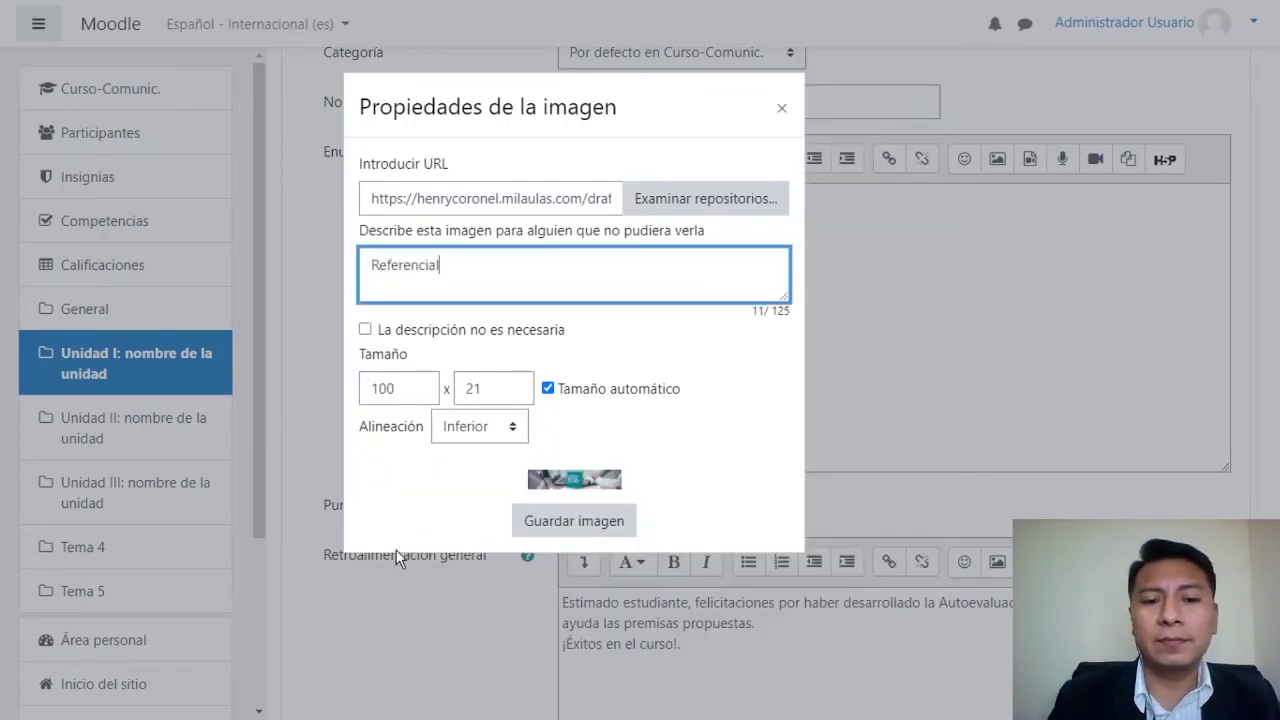
click(567, 528)
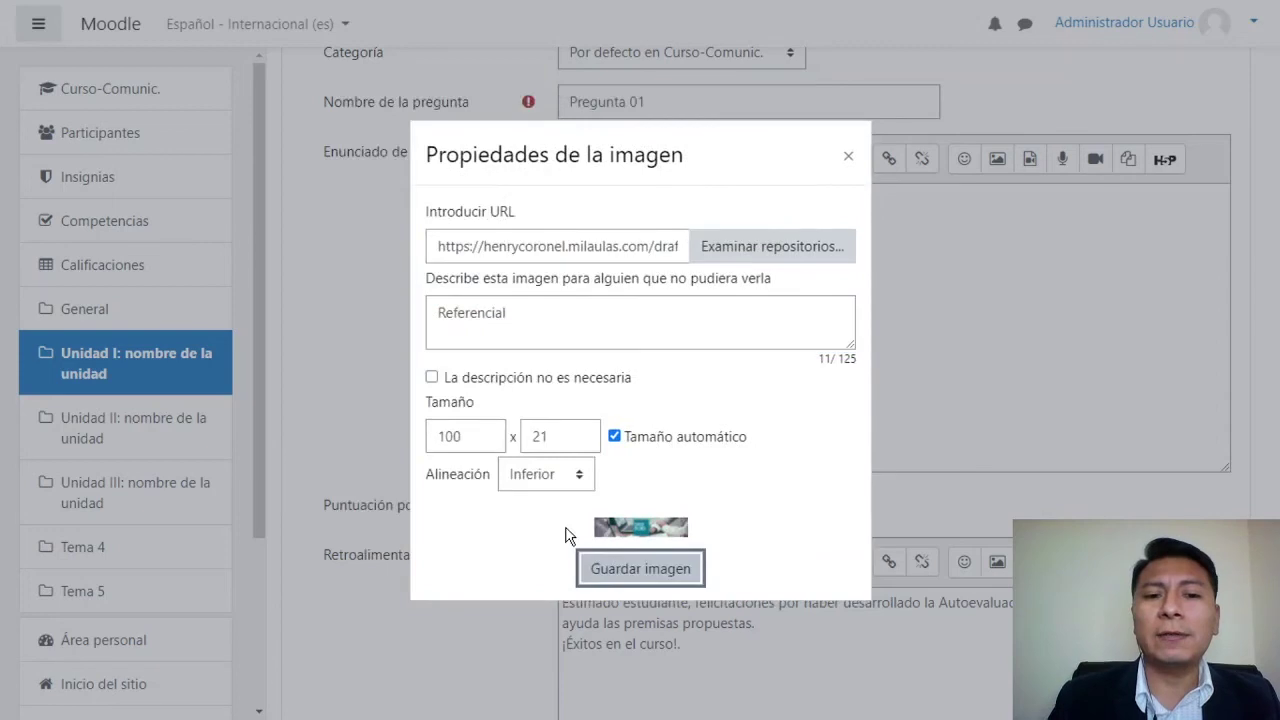
click(641, 569)
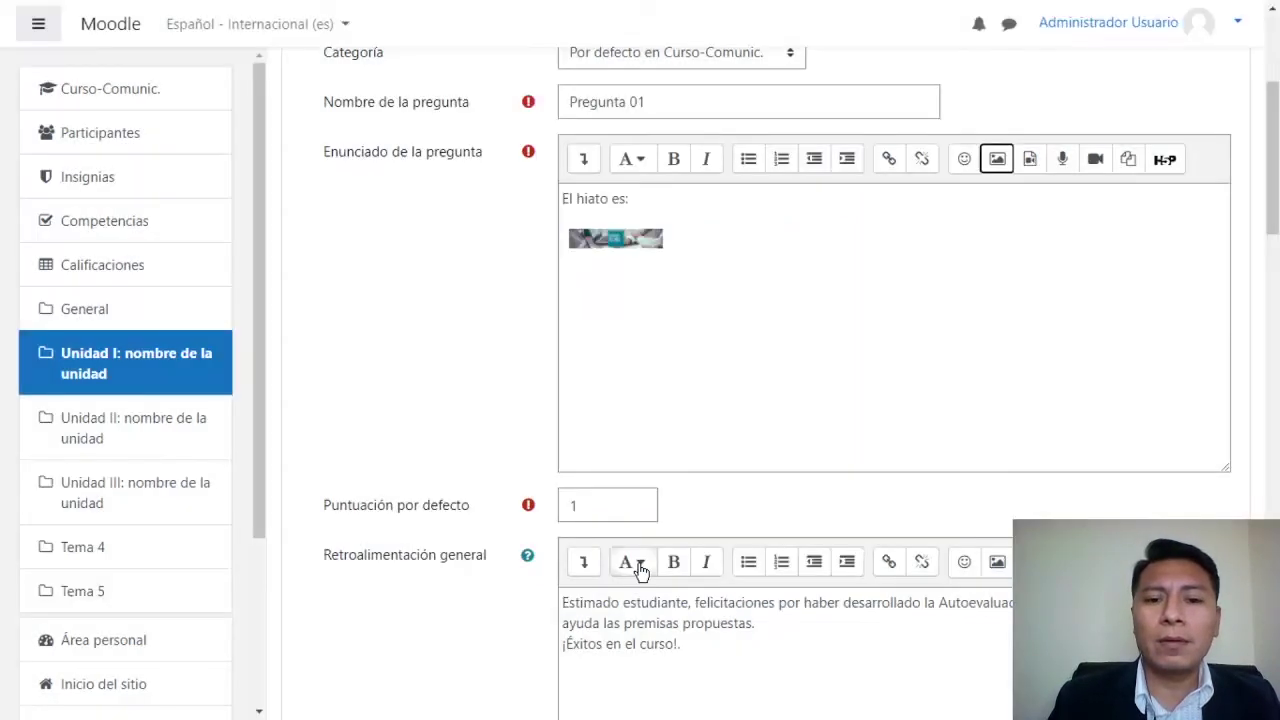
Save the changes to Pregunta 01 and return to the questionnaire's question list
click(641, 569)
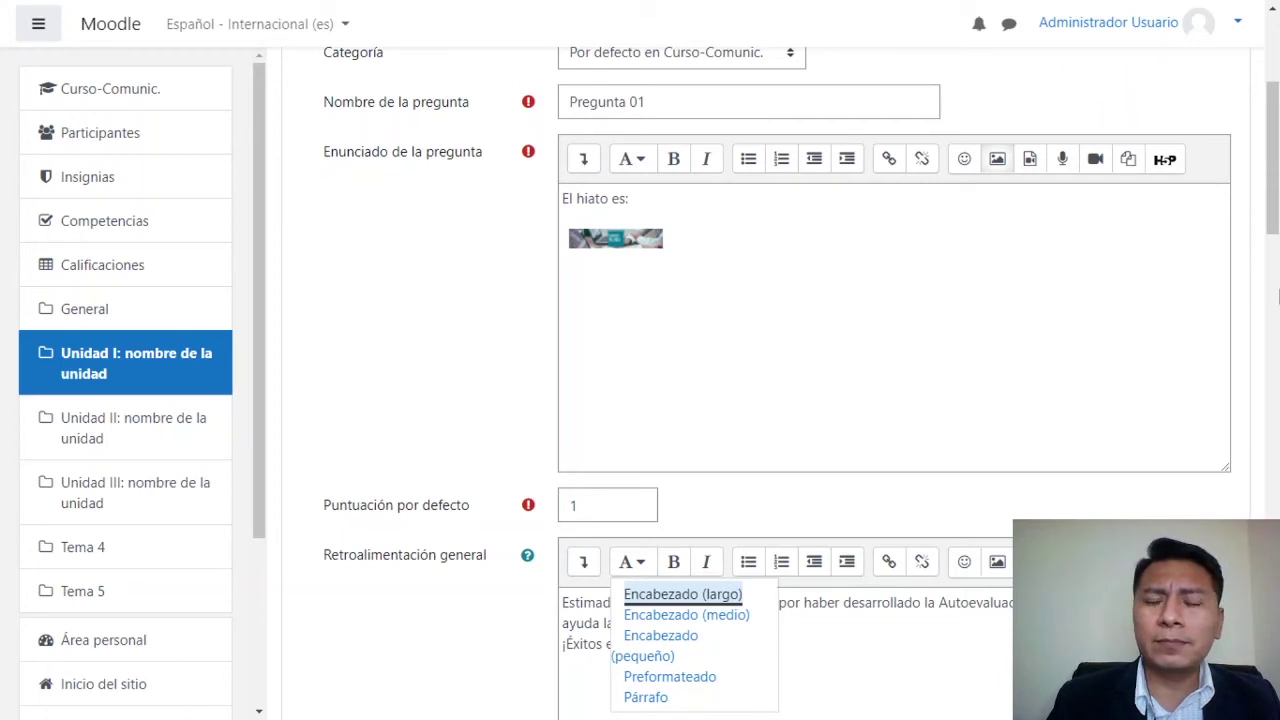
click(1278, 296)
drag(1276, 134, 1276, 625)
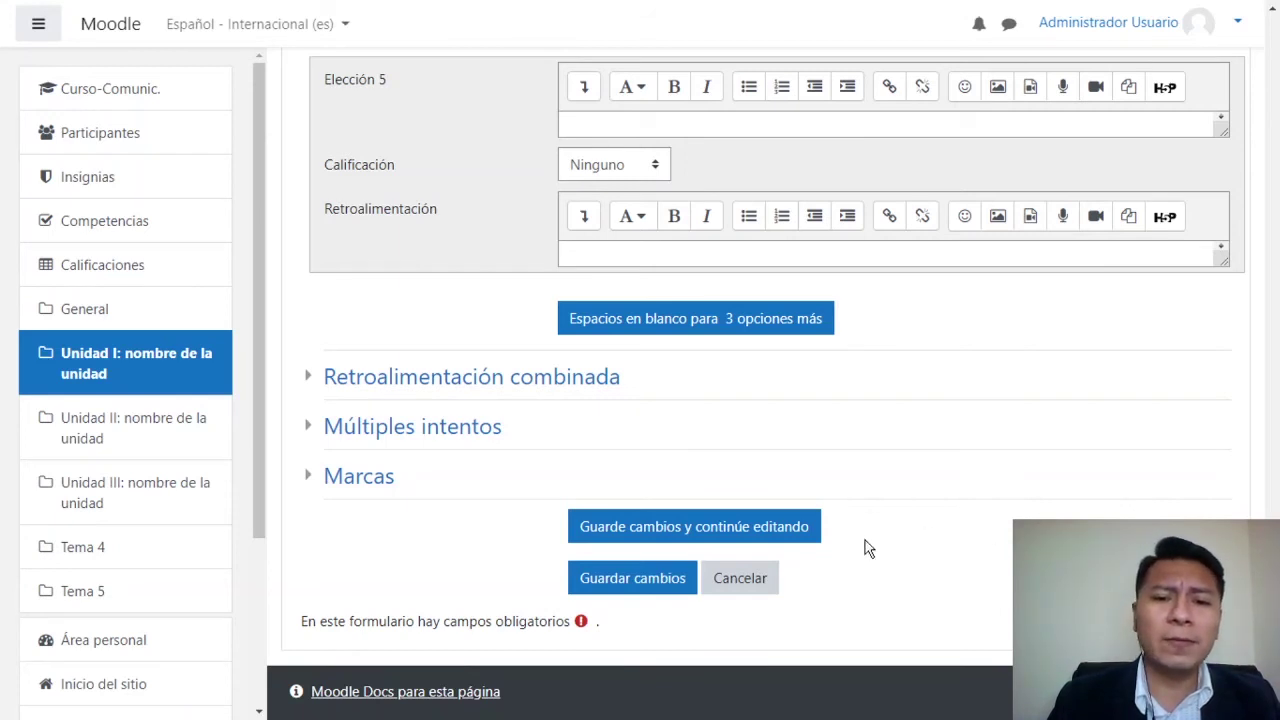
click(648, 572)
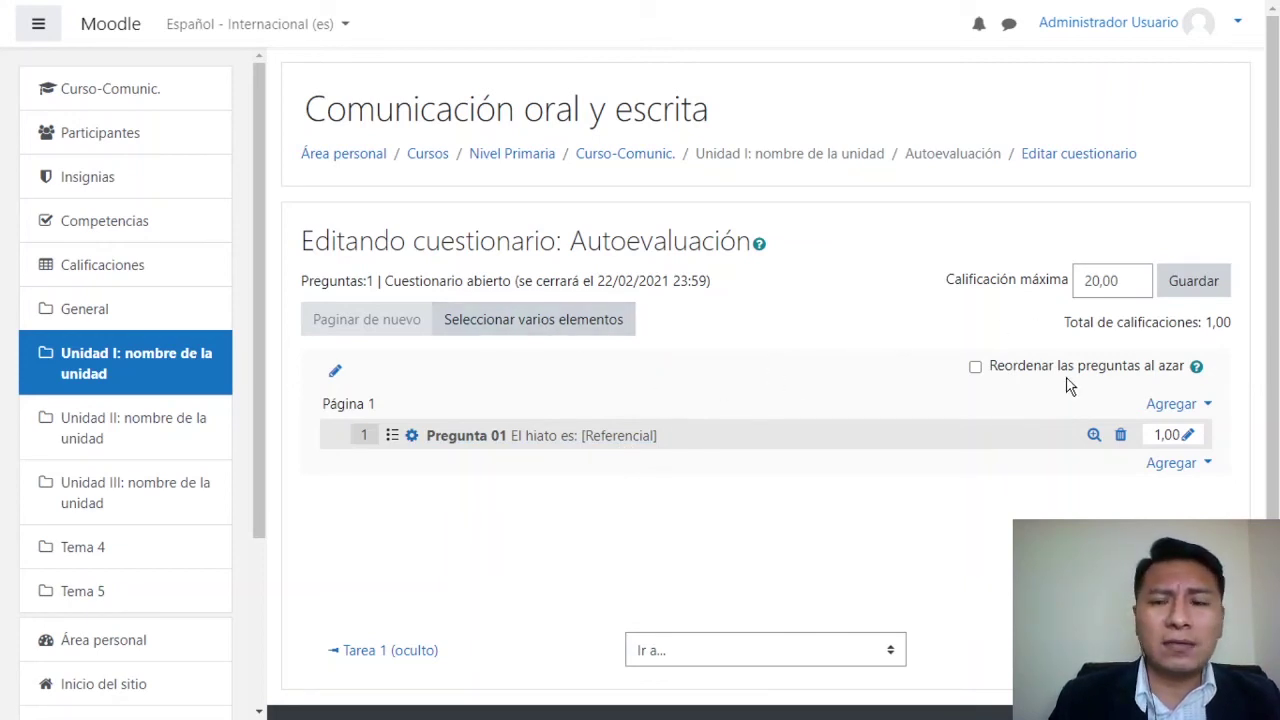
Open the Autoevaluación questionnaire's main page and start a timed attempt to preview it
mouse_move(1273, 240)
mouse_down()
mouse_move(1274, 354)
mouse_move(1275, 254)
mouse_up()
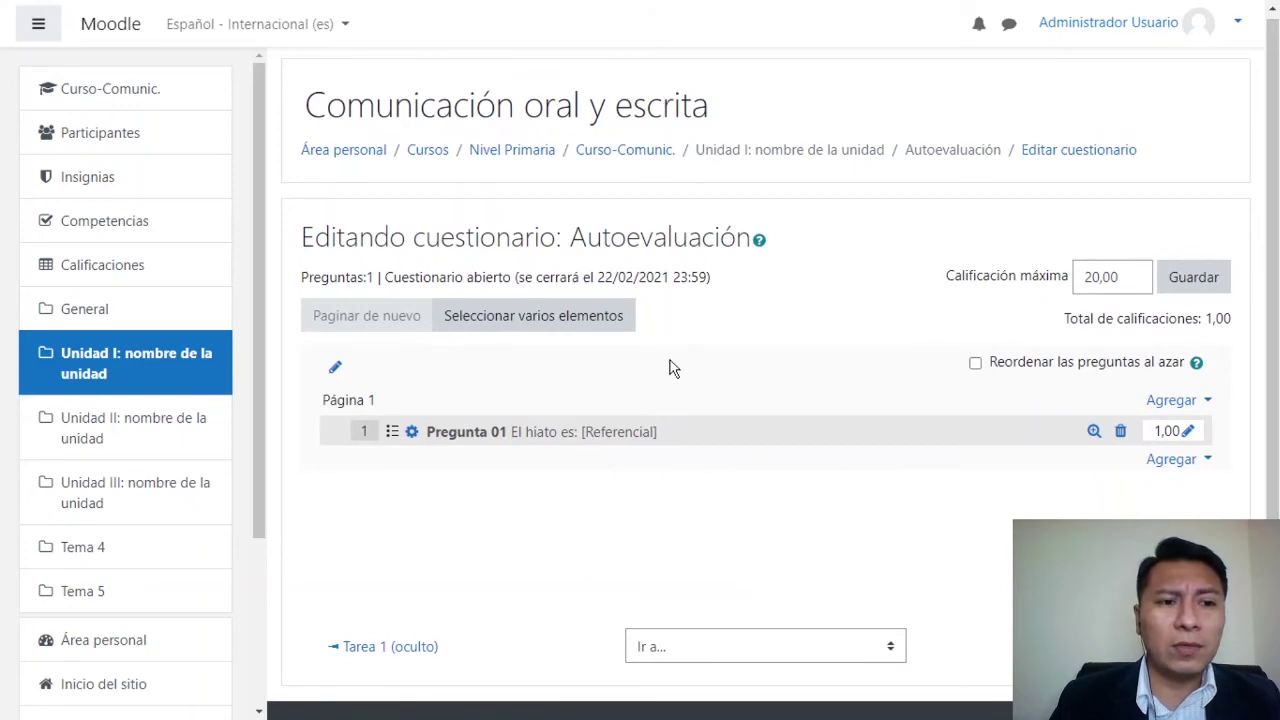
click(948, 150)
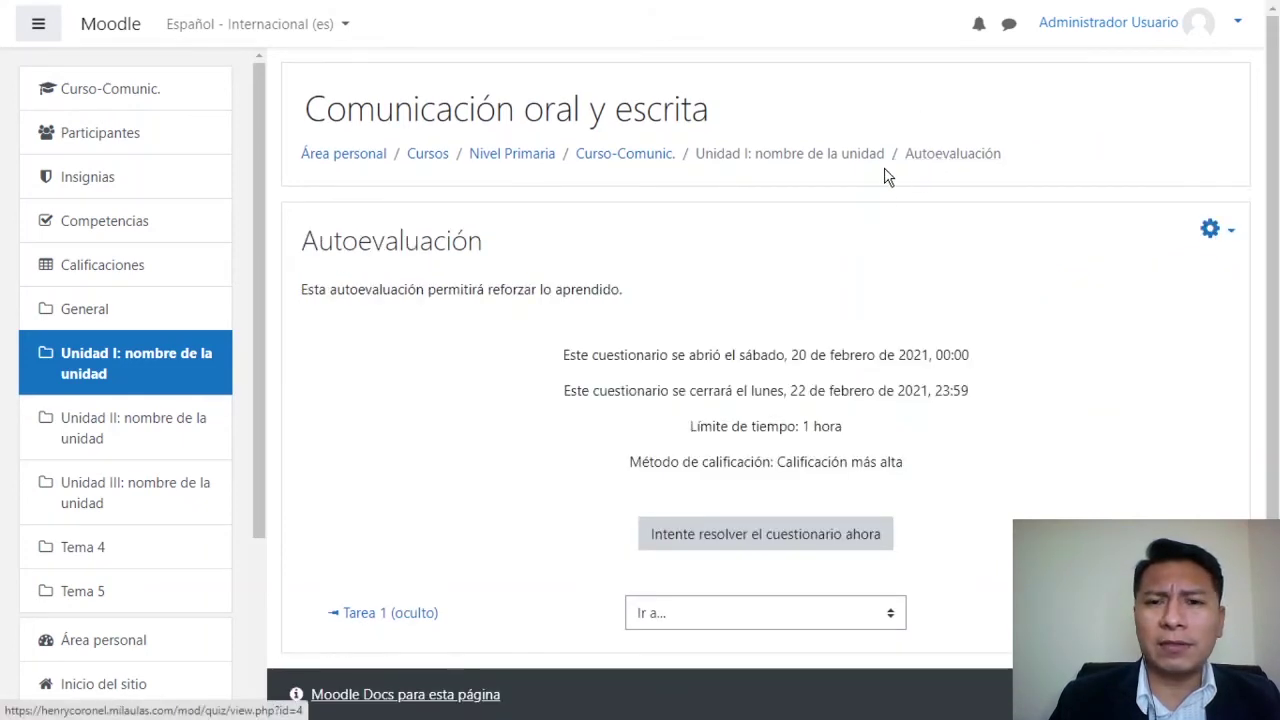
click(818, 544)
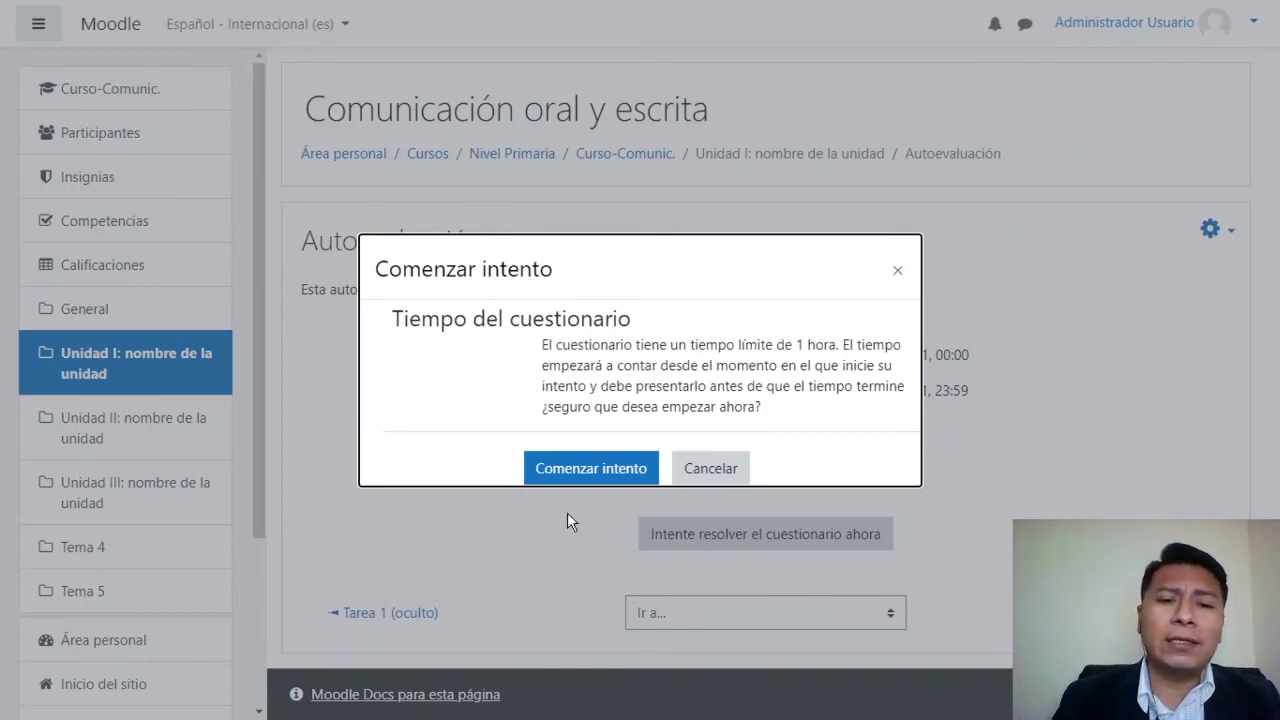
click(606, 478)
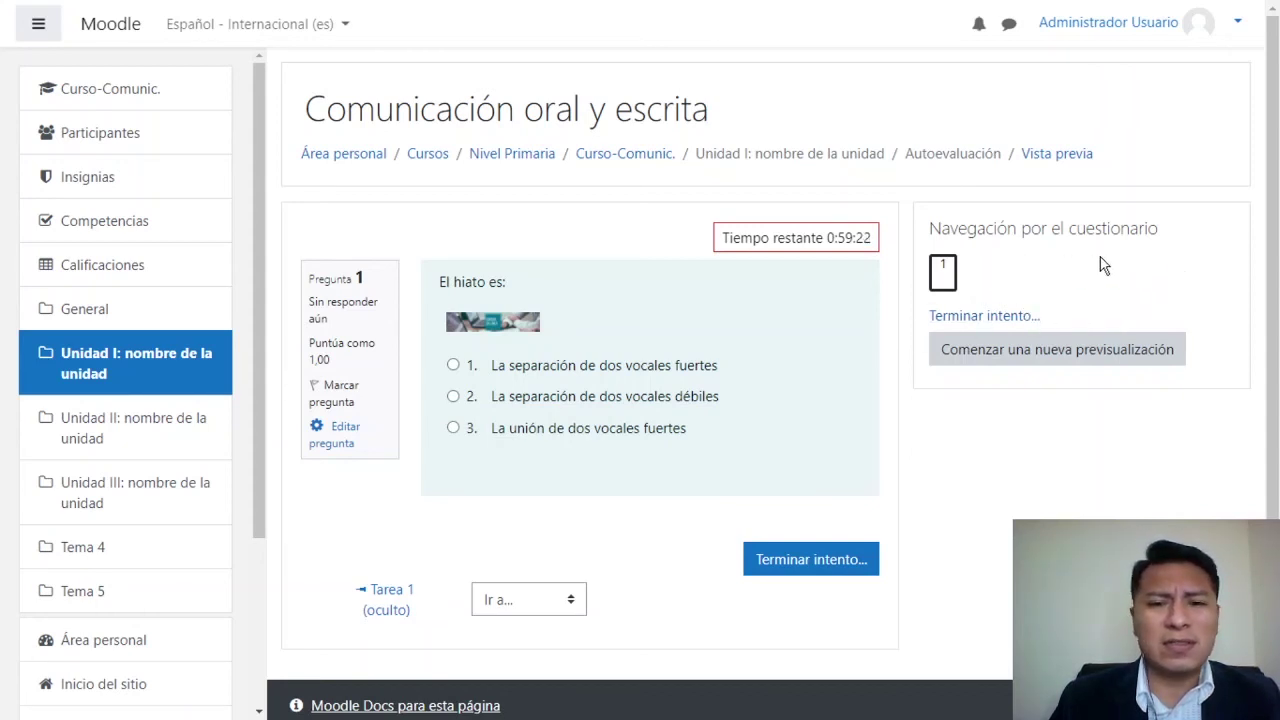
Answer question 1 with "La separación de dos vocales fuertes" and end the attempt to reach its summary
scroll(700, 400, down, 2)
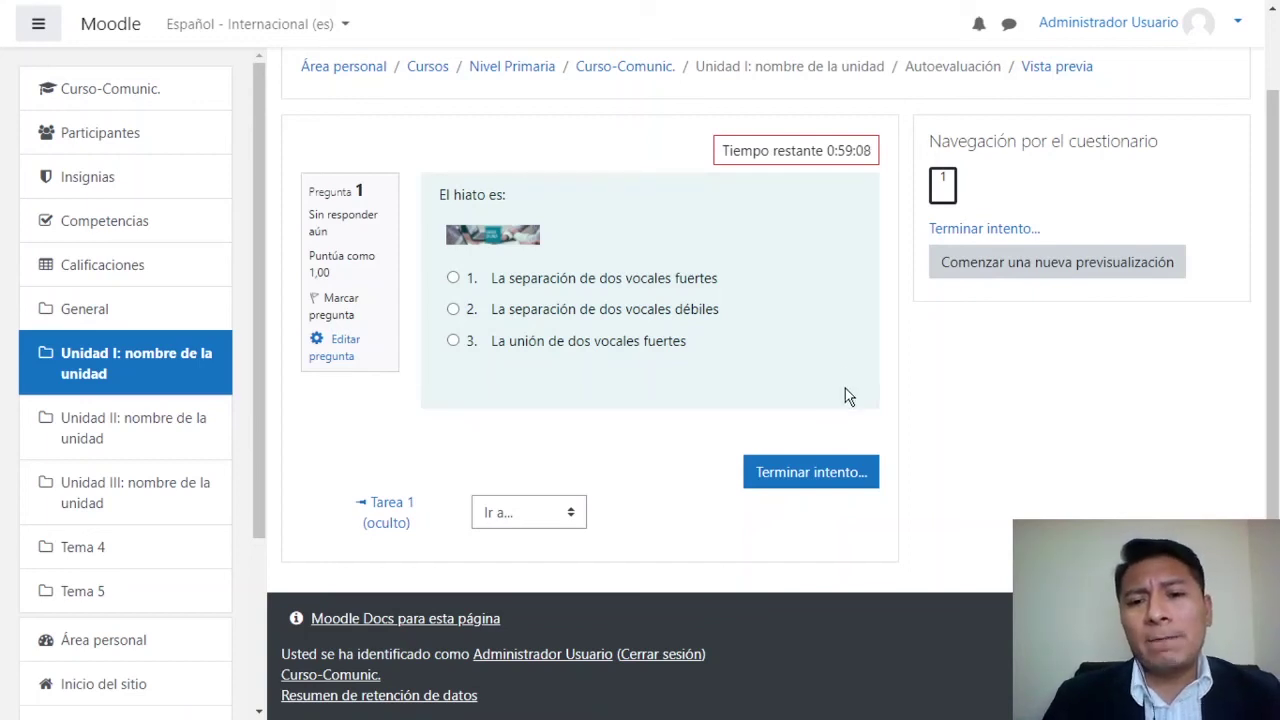
click(453, 279)
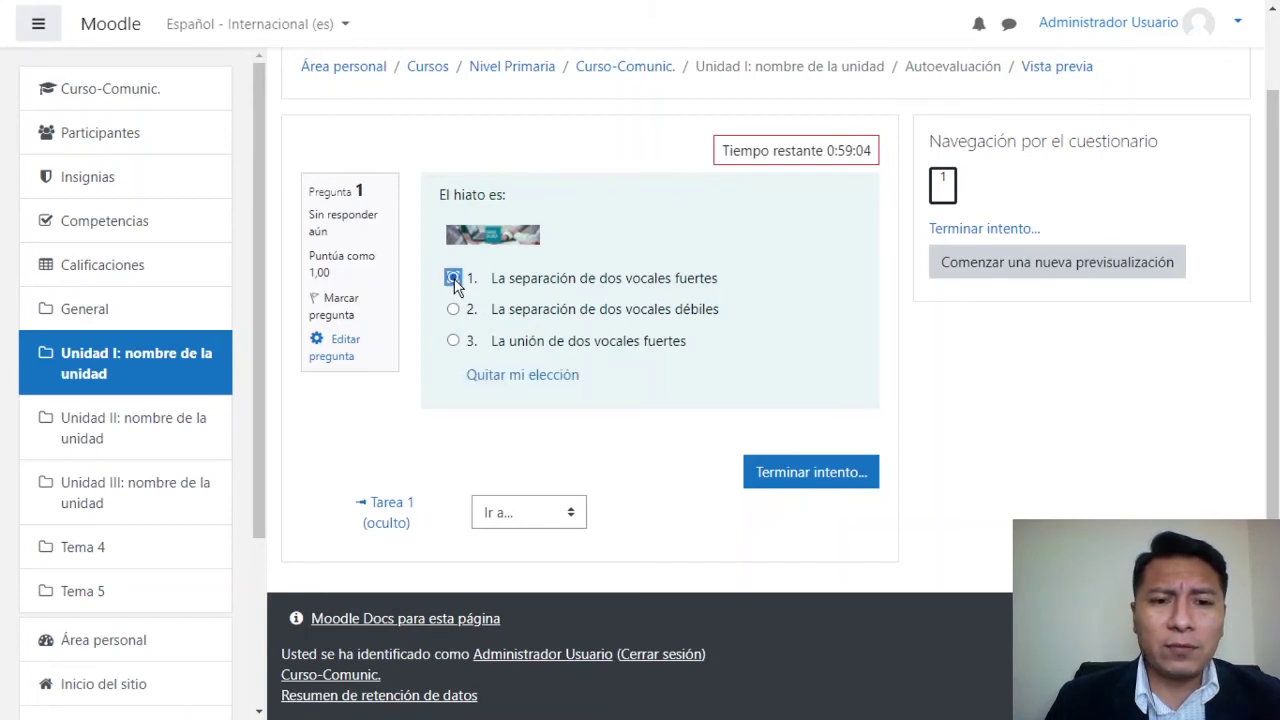
click(810, 472)
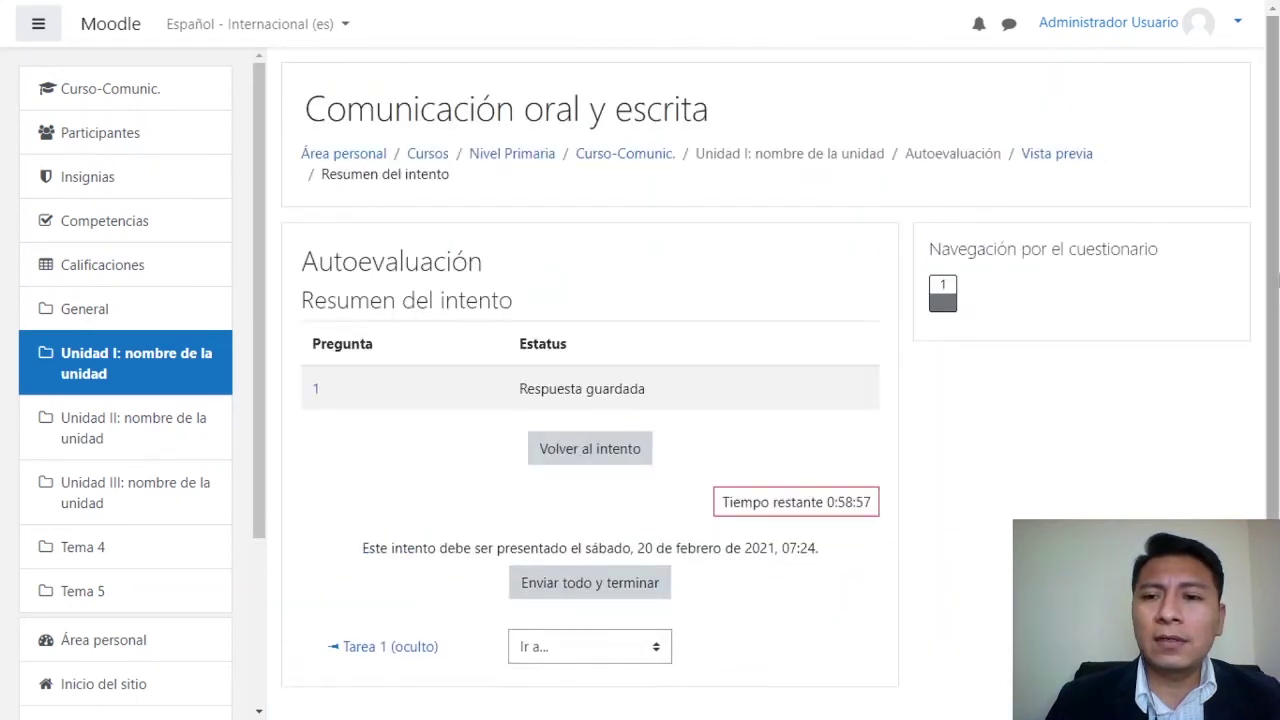
scroll(773, 368, down, 1)
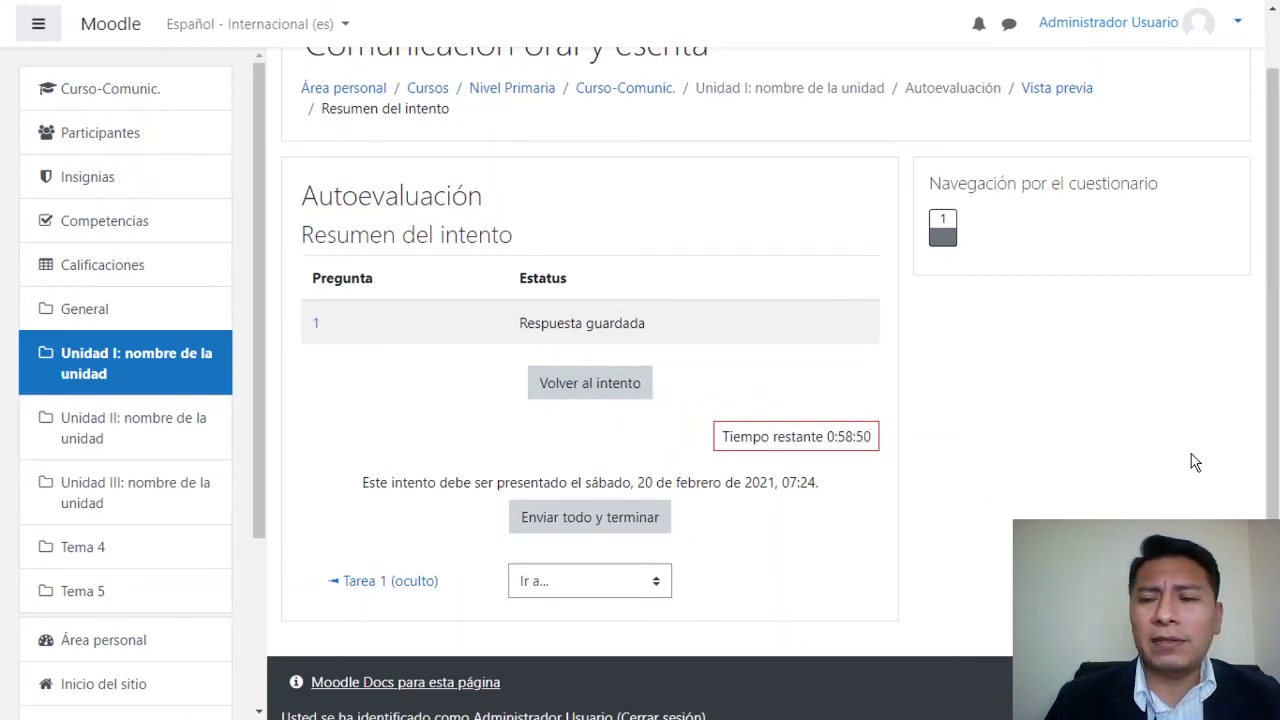
scroll(1275, 370, down, 1)
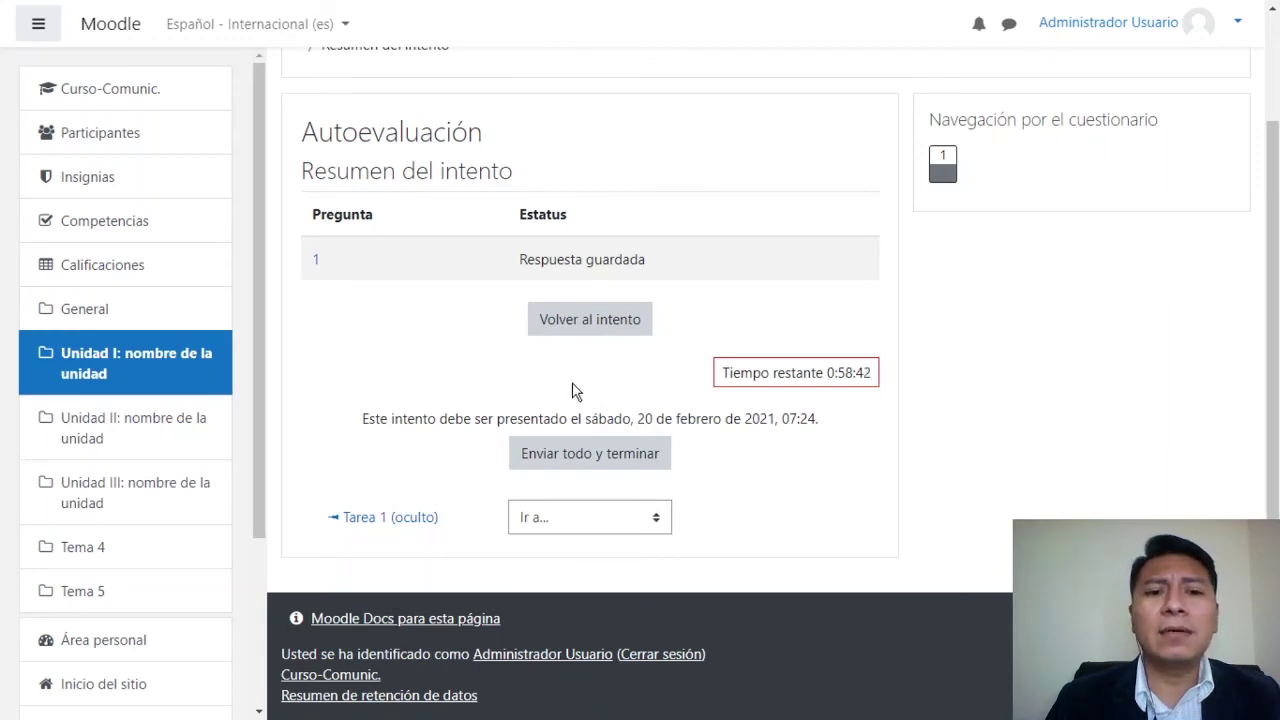
Submit the preview attempt with all its answers, confirm the submission and finish the review of the graded question
click(579, 459)
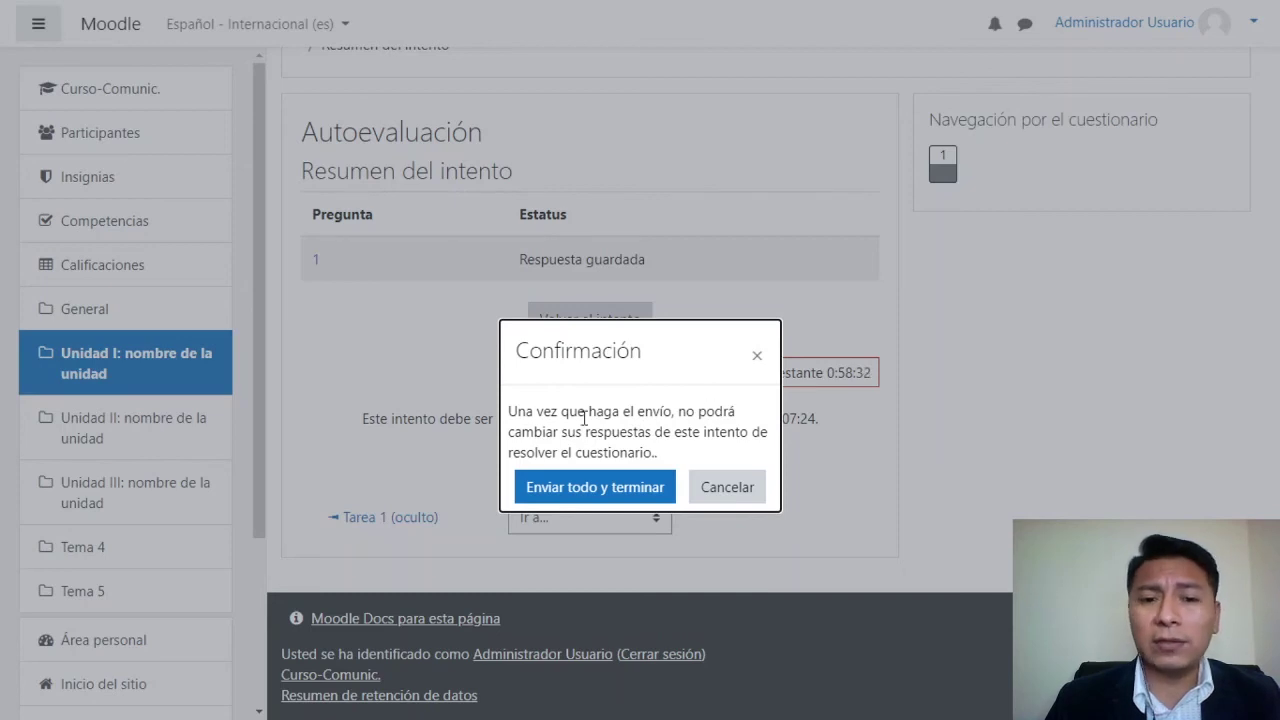
click(614, 486)
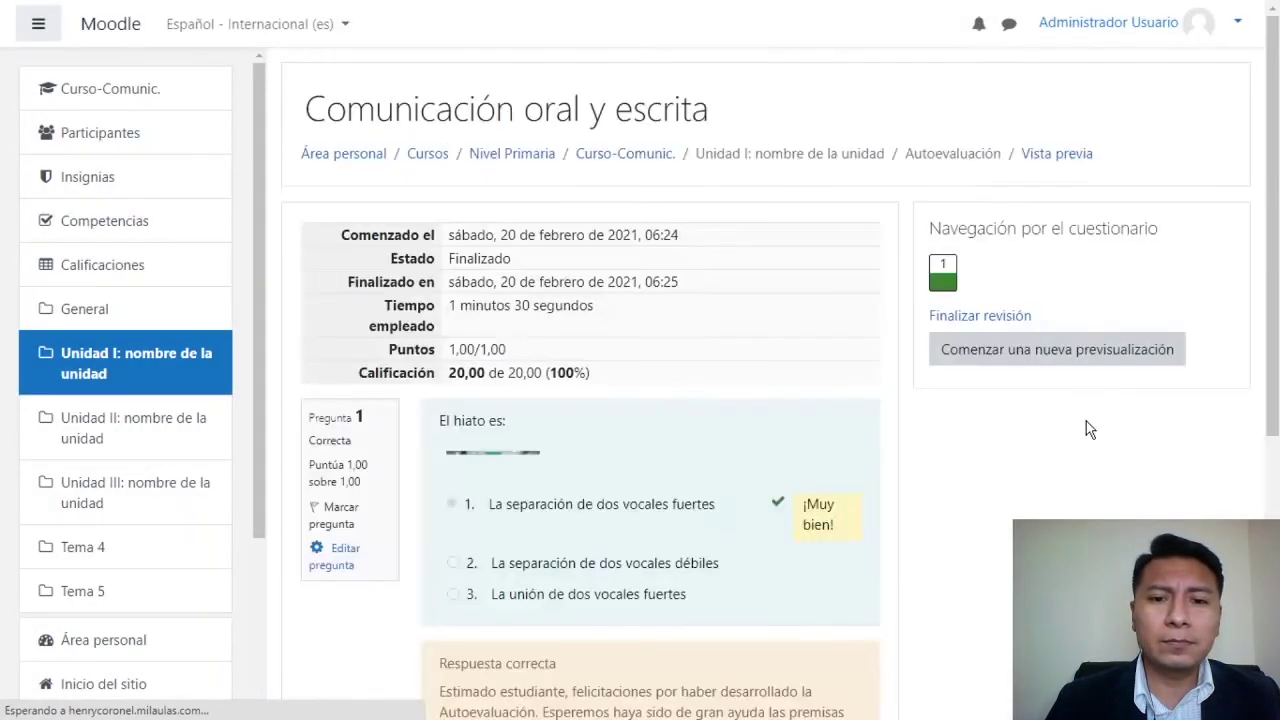
mouse_move(1277, 340)
mouse_down()
mouse_move(1277, 377)
mouse_move(1277, 340)
mouse_up()
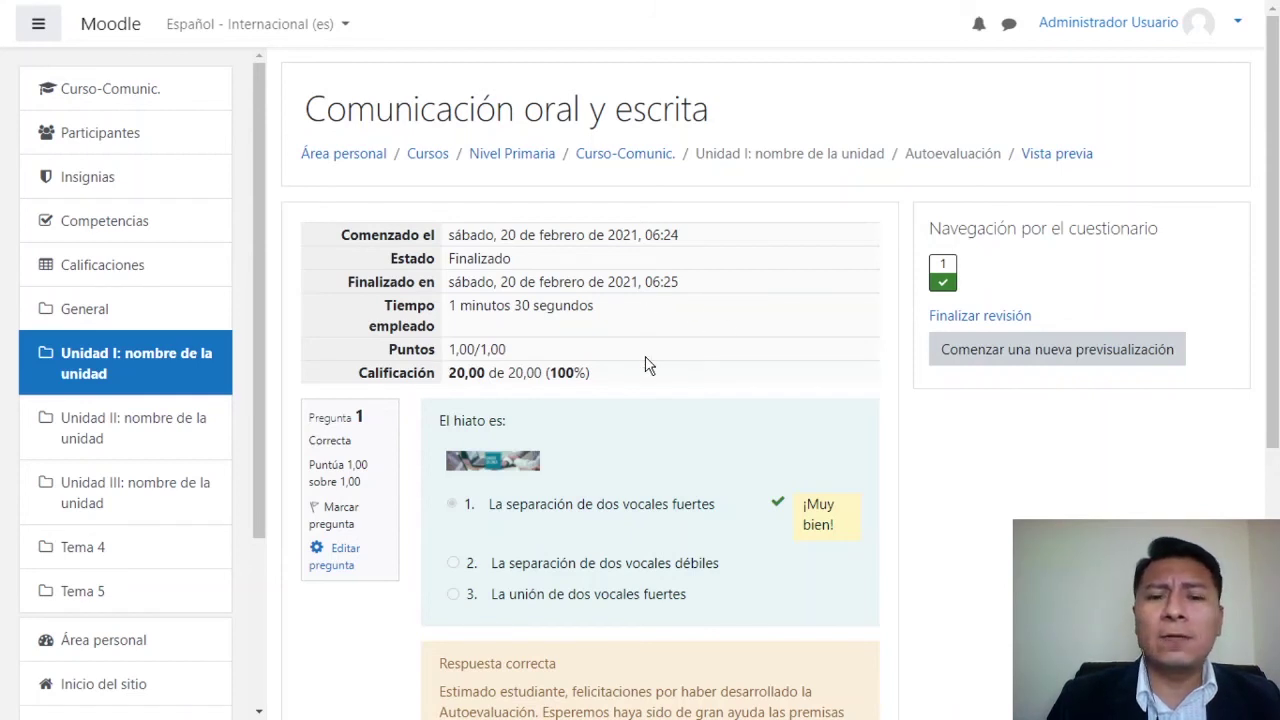
drag(1276, 235, 1277, 340)
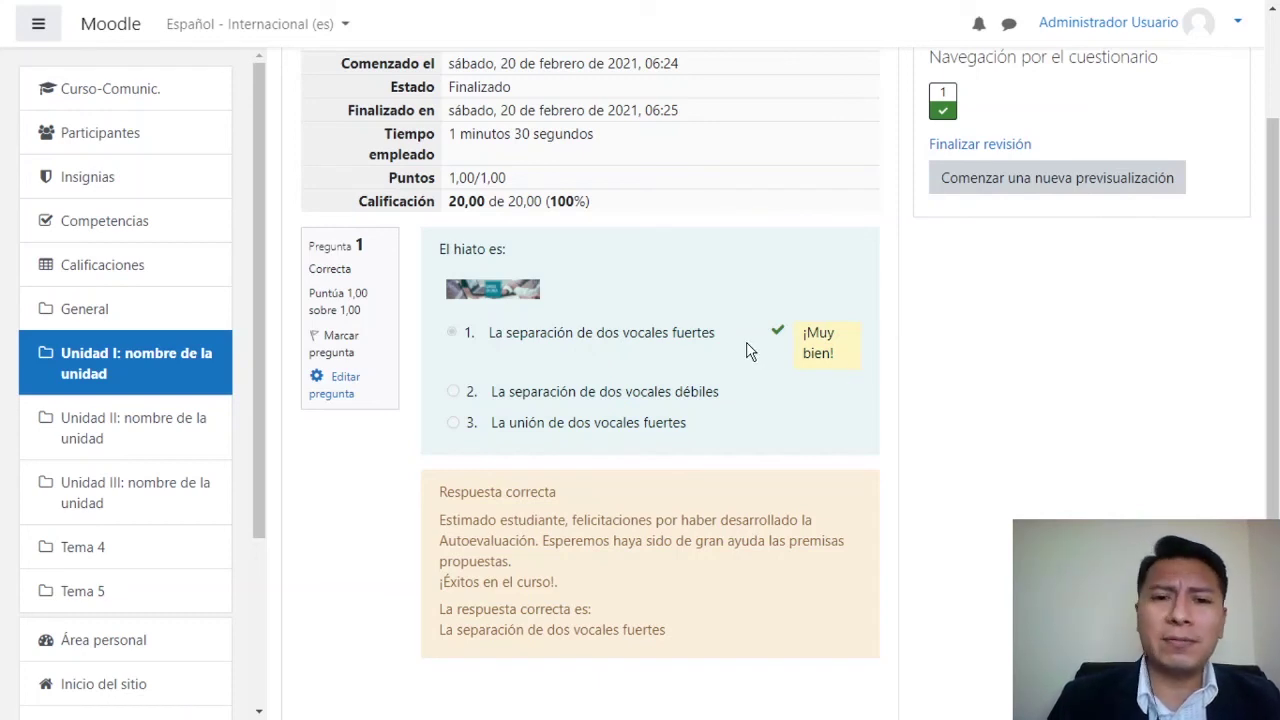
scroll(1272, 300, down, 2)
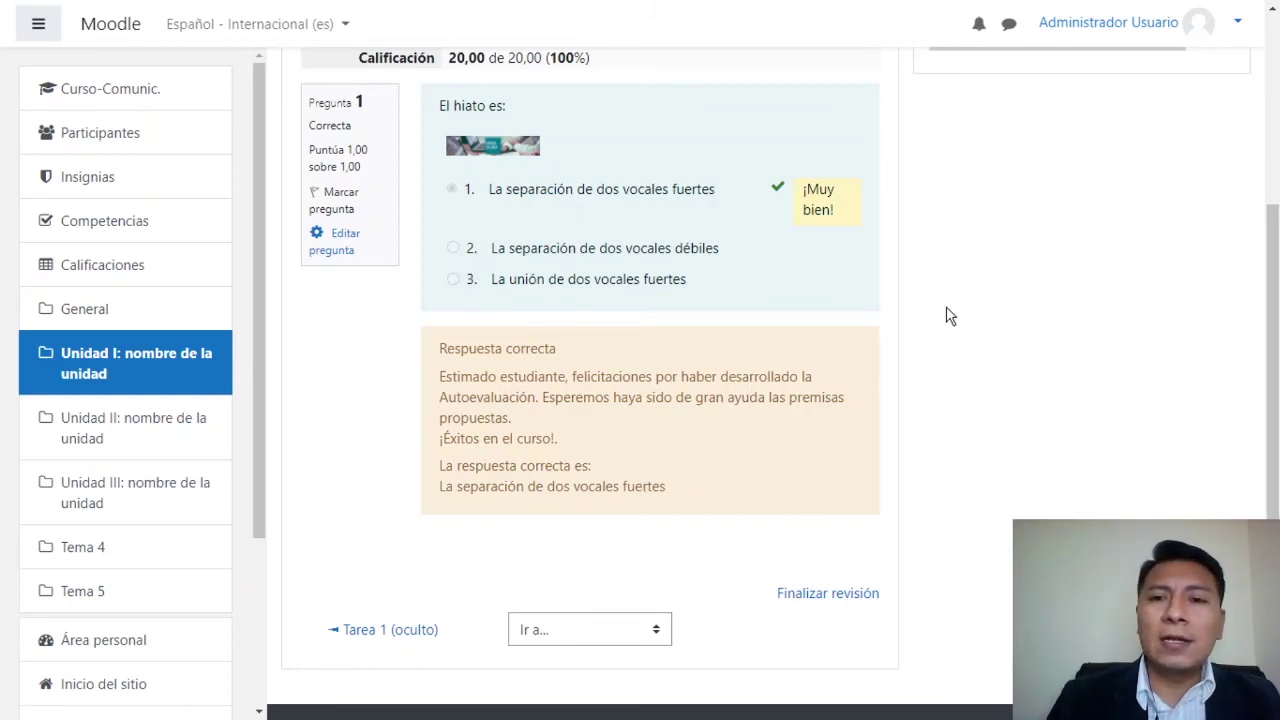
drag(1275, 330, 1275, 389)
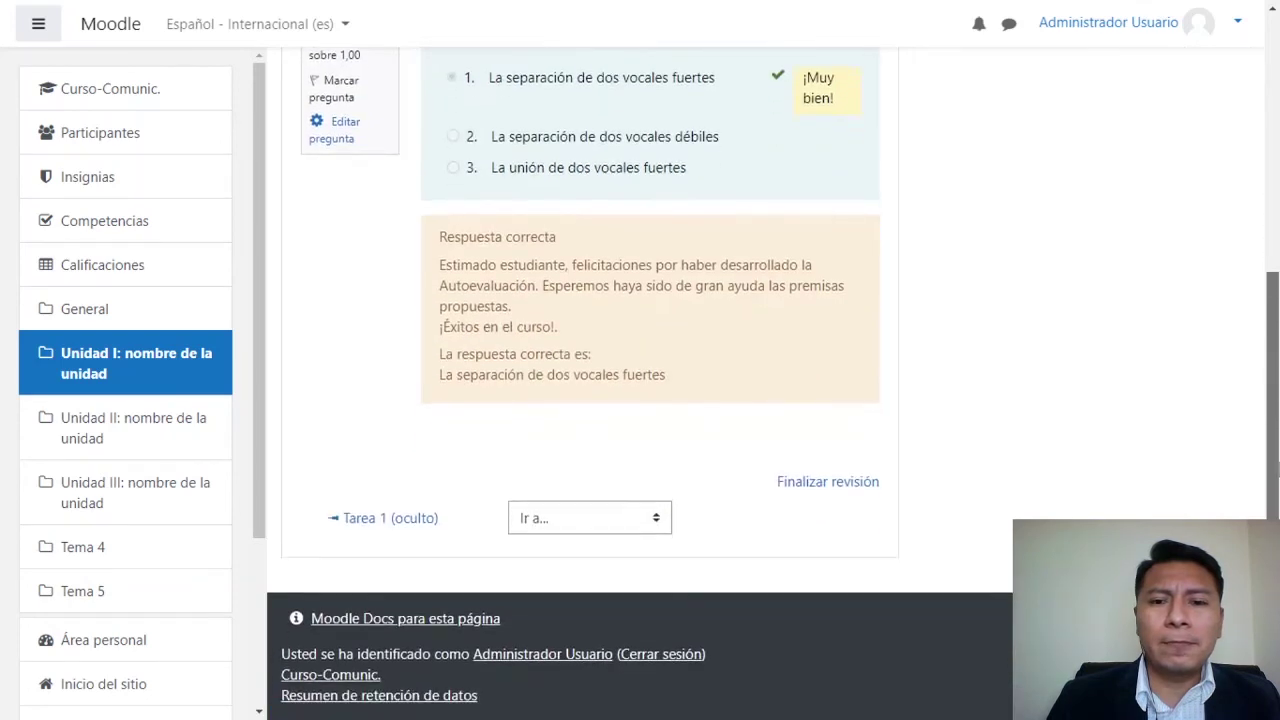
click(850, 484)
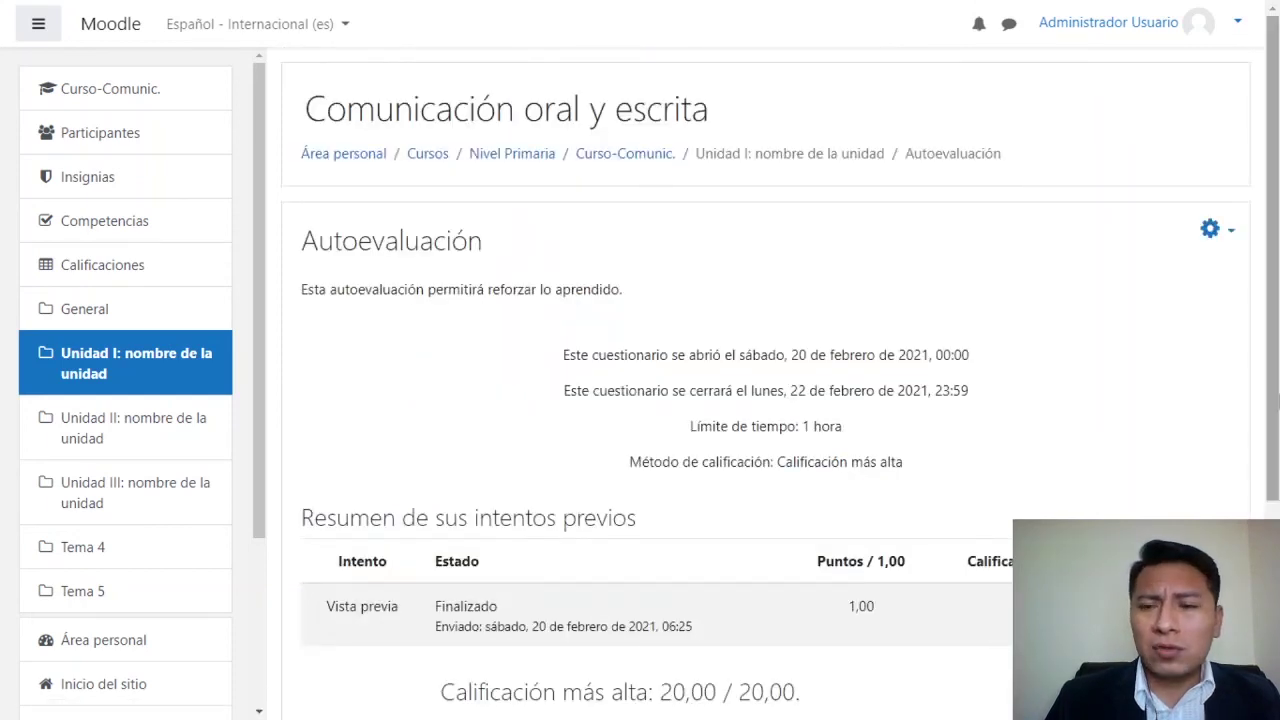
Check the summary of previous attempts and open the Autoevaluación questionnaire for editing its questions
scroll(1276, 235, down, 2)
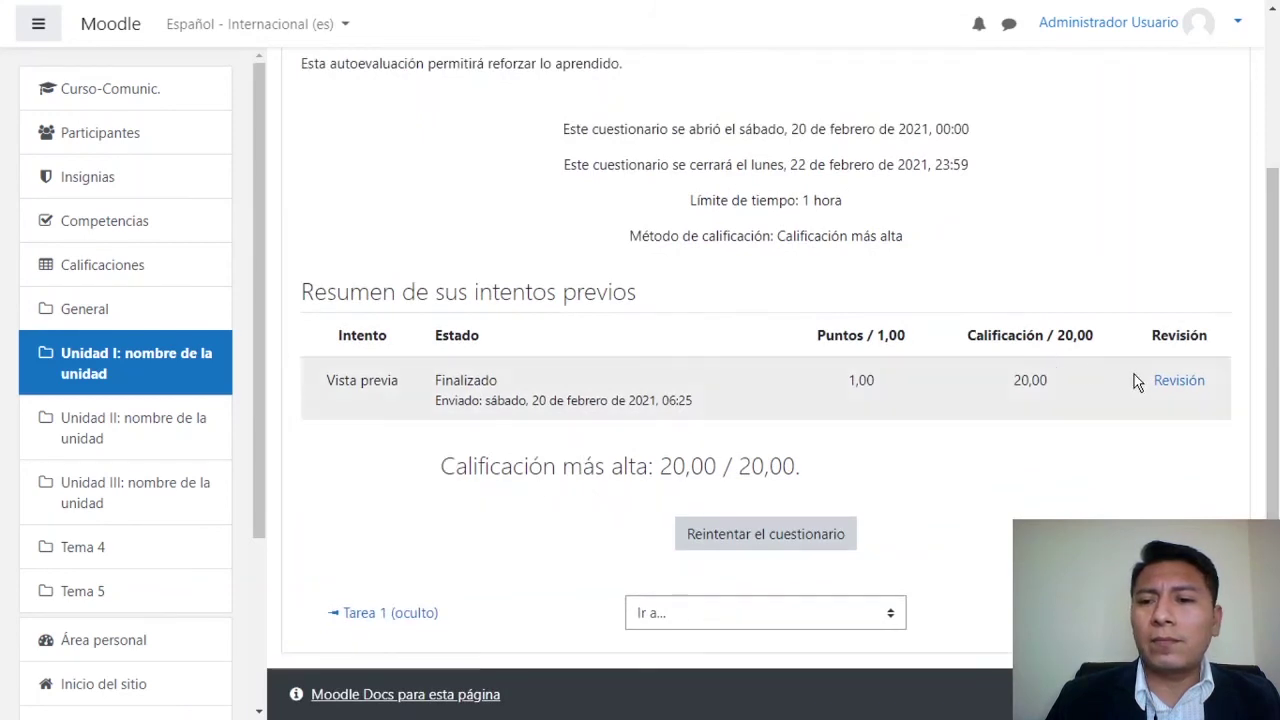
scroll(394, 363, up, 3)
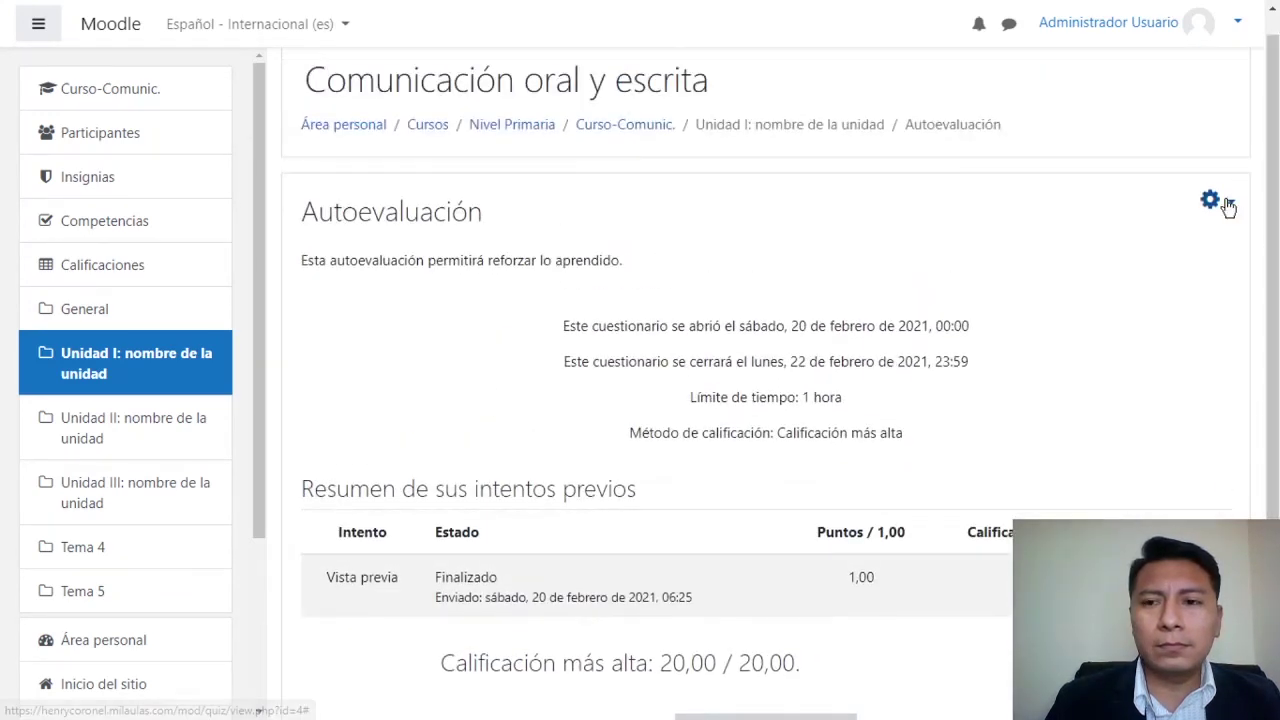
click(1226, 204)
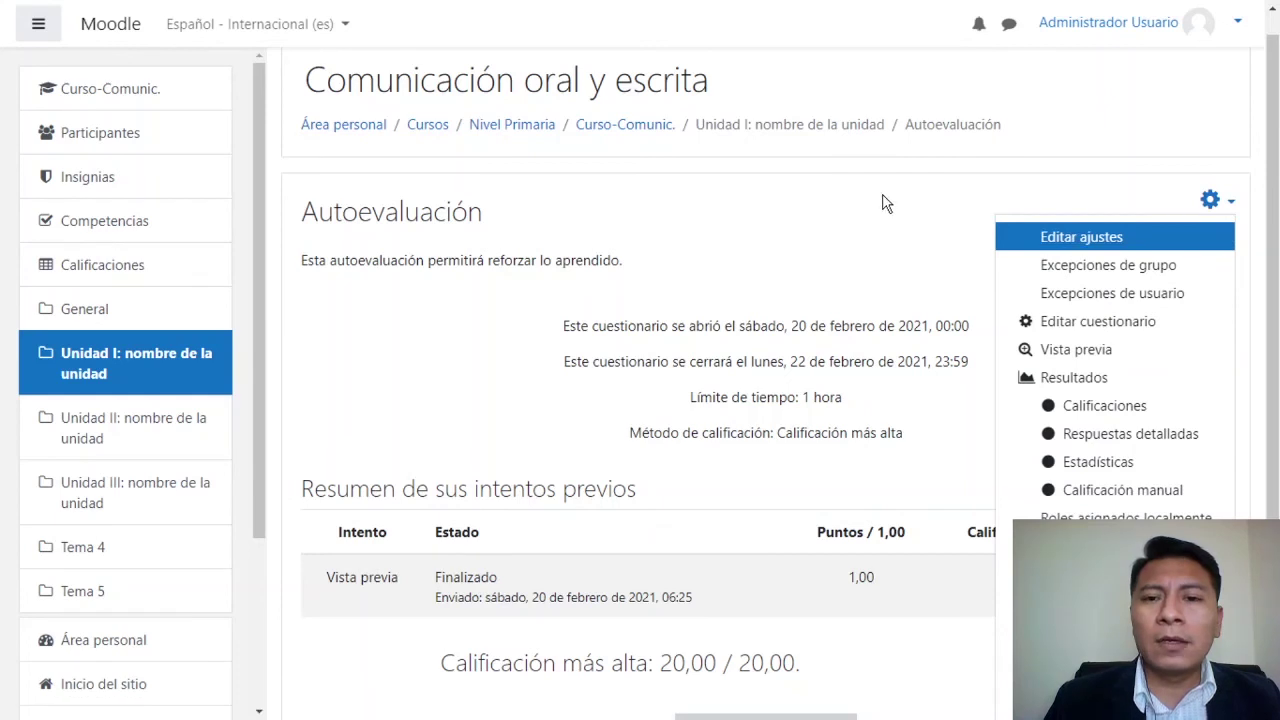
key(Escape)
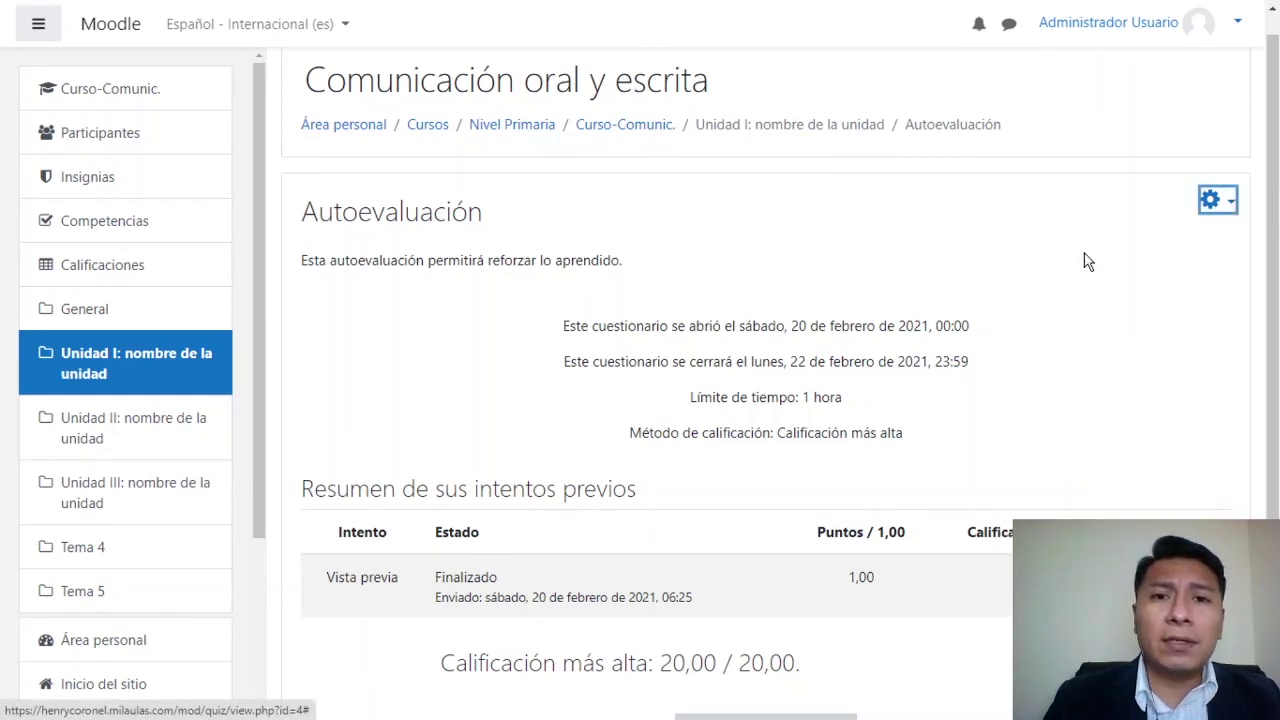
click(1233, 212)
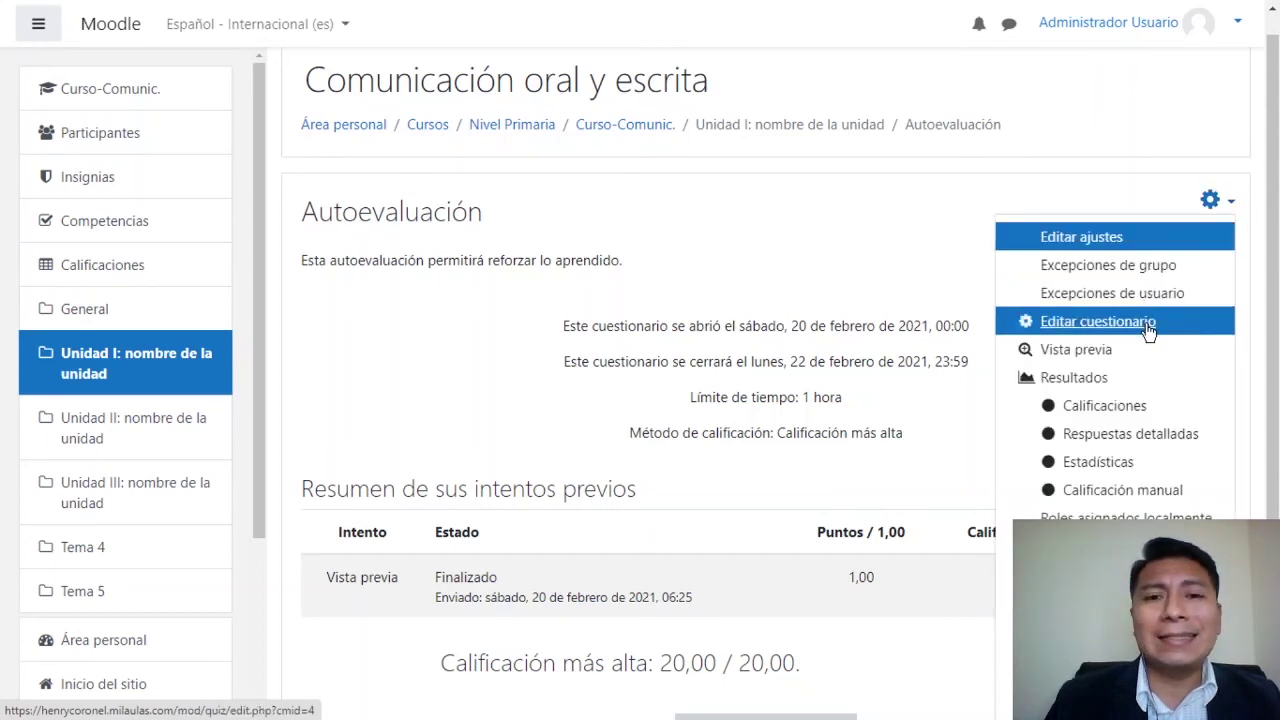
click(1093, 333)
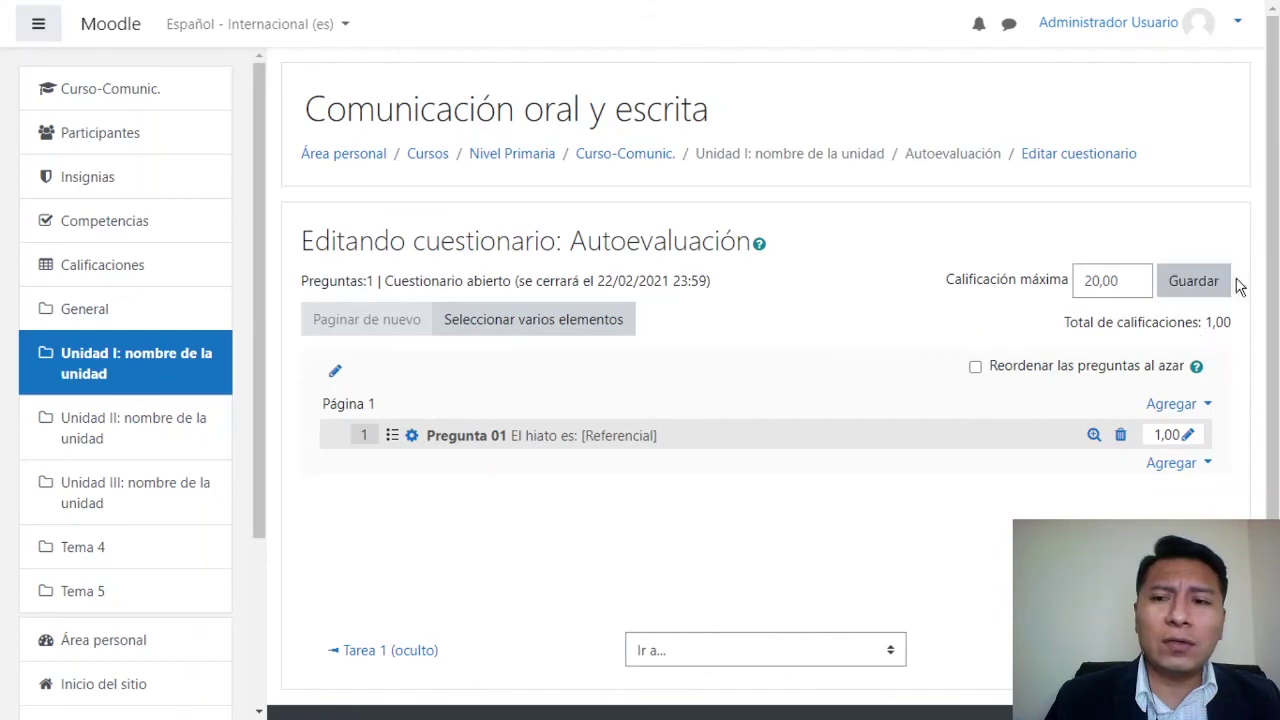
Add a new question of type Verdadero/Falso to Página 1 of the questionnaire
scroll(1277, 256, down, 1)
scroll(1277, 256, down, 2)
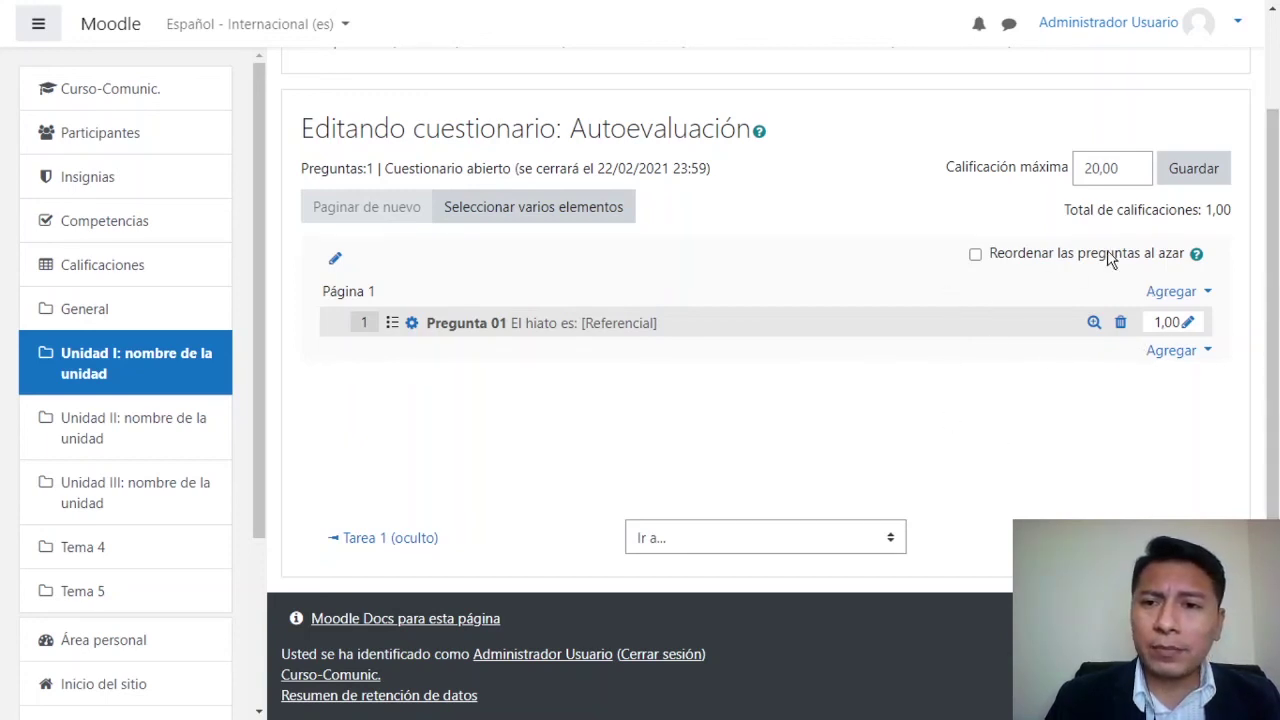
click(1197, 300)
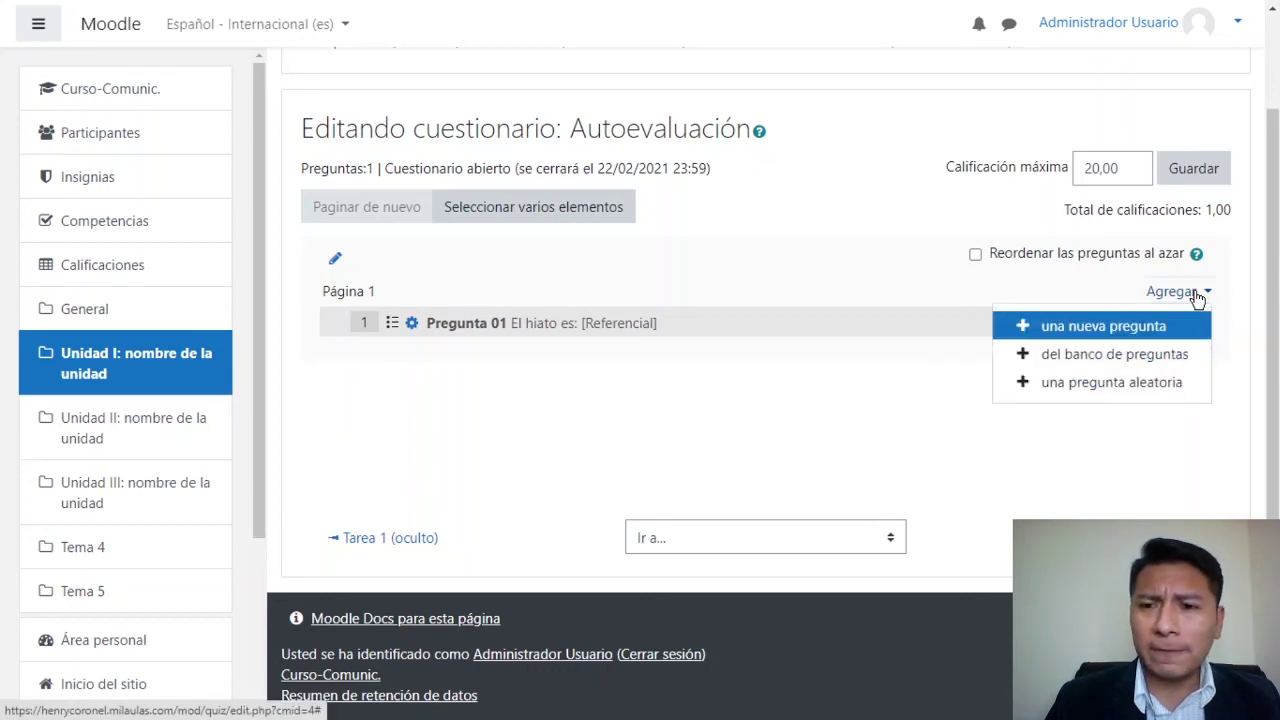
click(1113, 328)
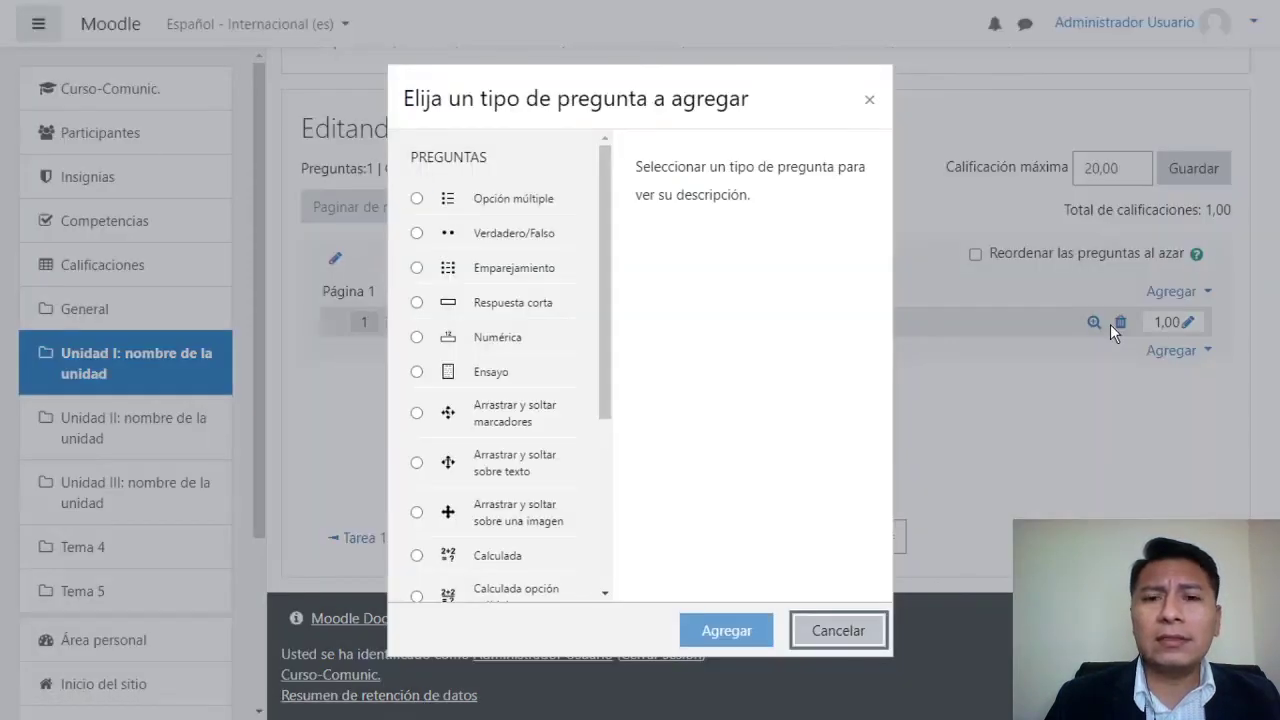
click(517, 234)
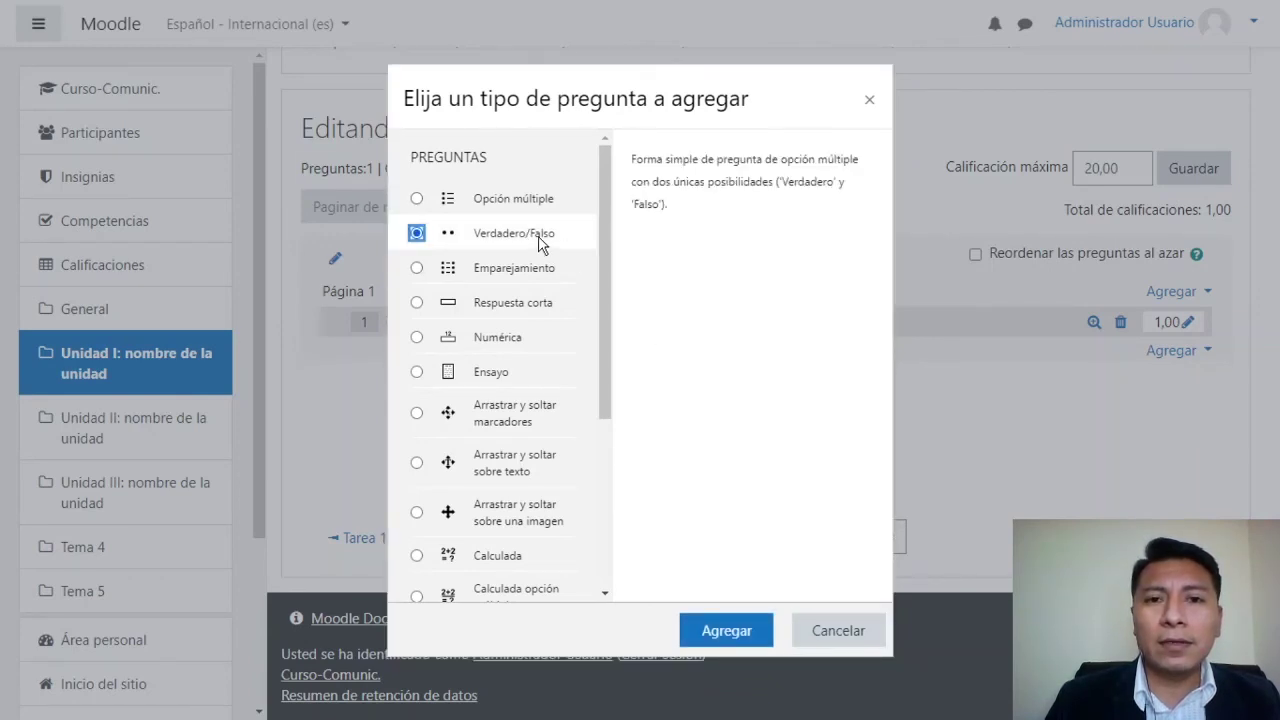
click(733, 635)
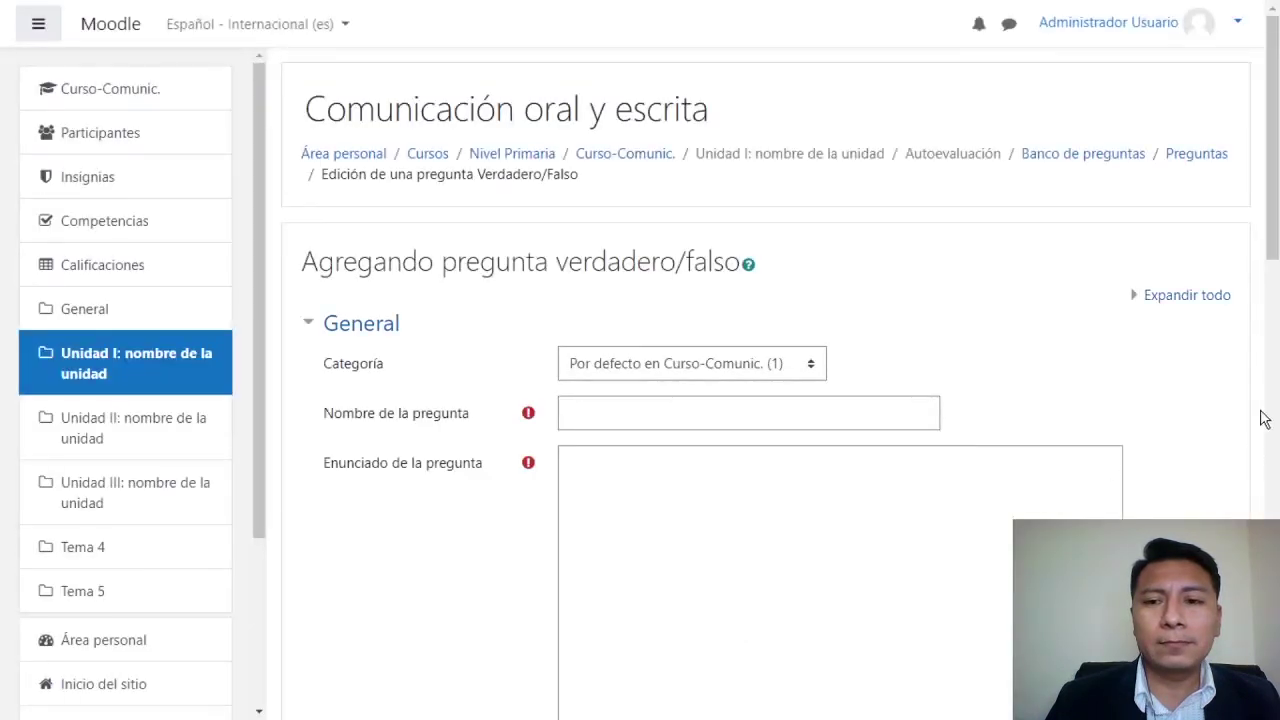
Name the new true/false question "Pregunta 02"
mouse_move(1275, 205)
mouse_down()
mouse_move(1275, 218)
mouse_move(1275, 205)
mouse_up()
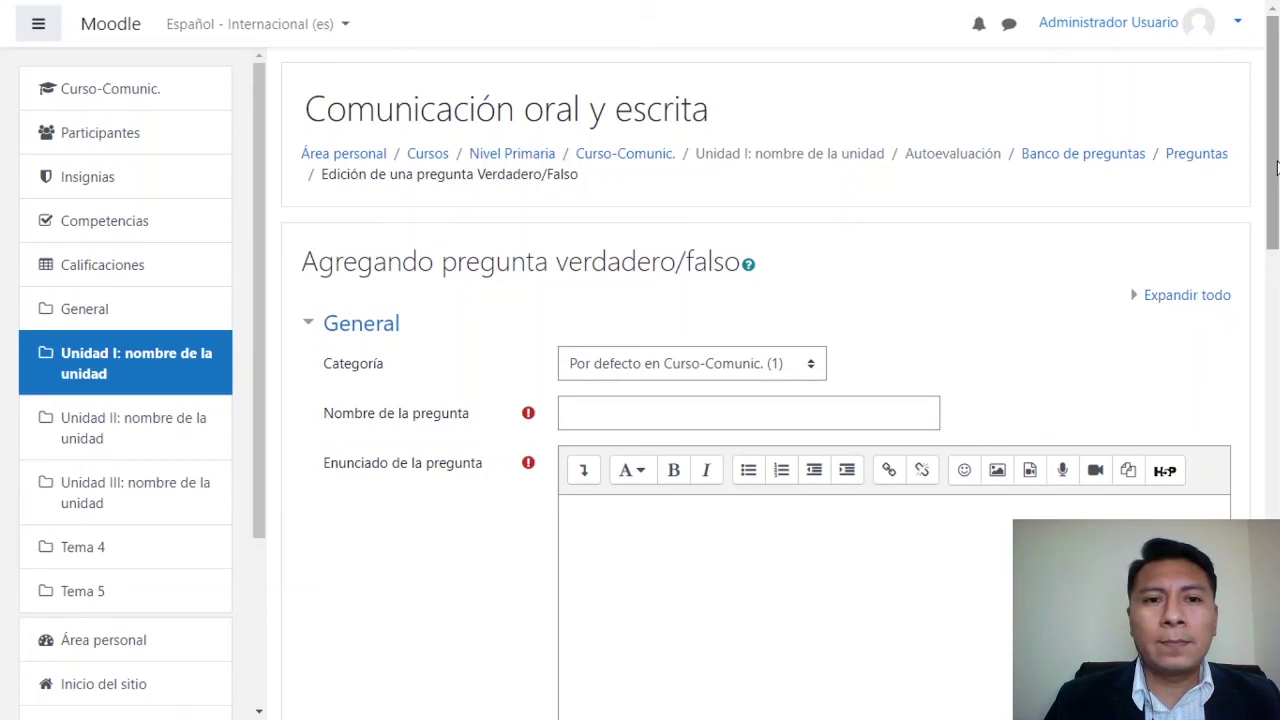
drag(1277, 168, 1277, 208)
click(811, 289)
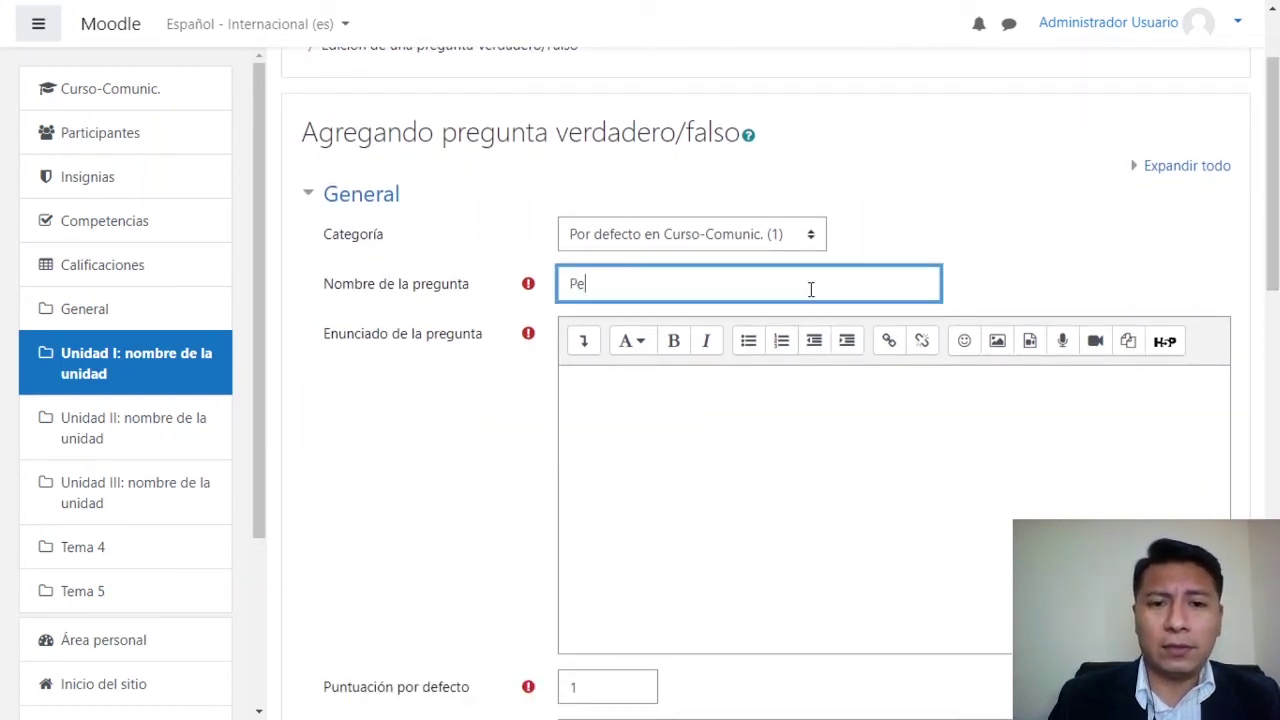
text(Pregunta 02)
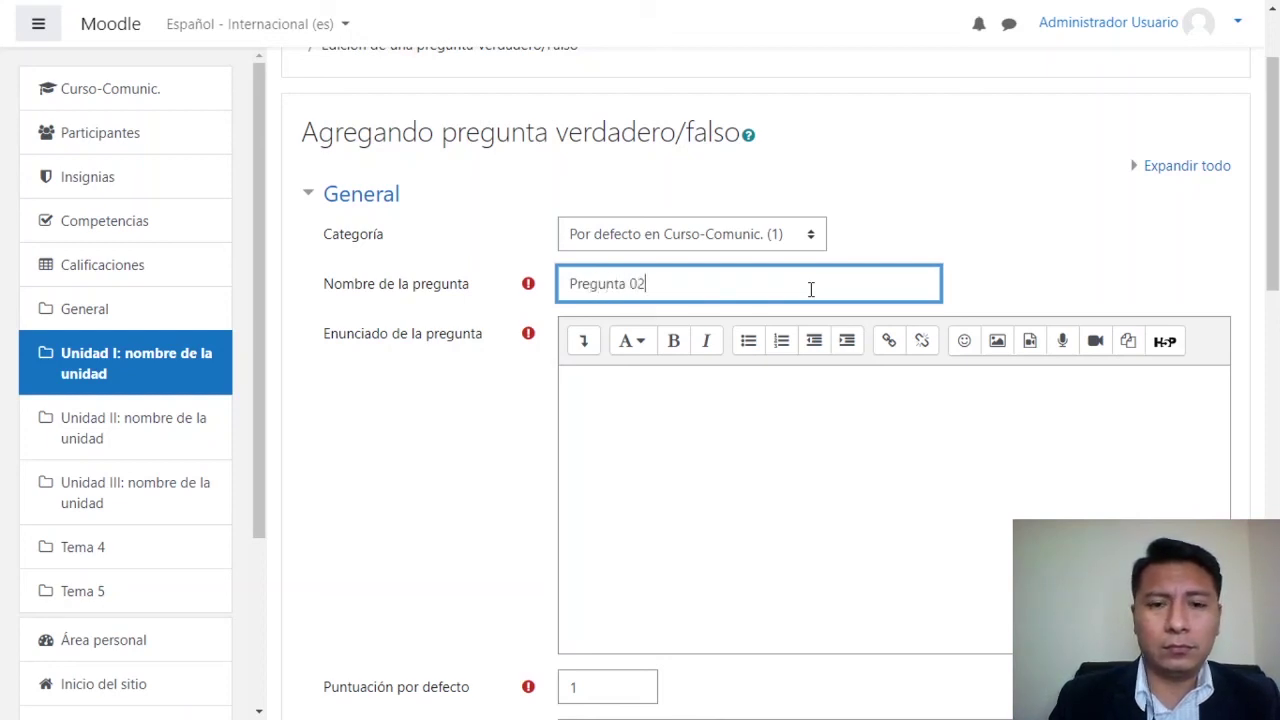
Enter "El verbo es la acción del predicado." as the statement of Pregunta 02
click(622, 382)
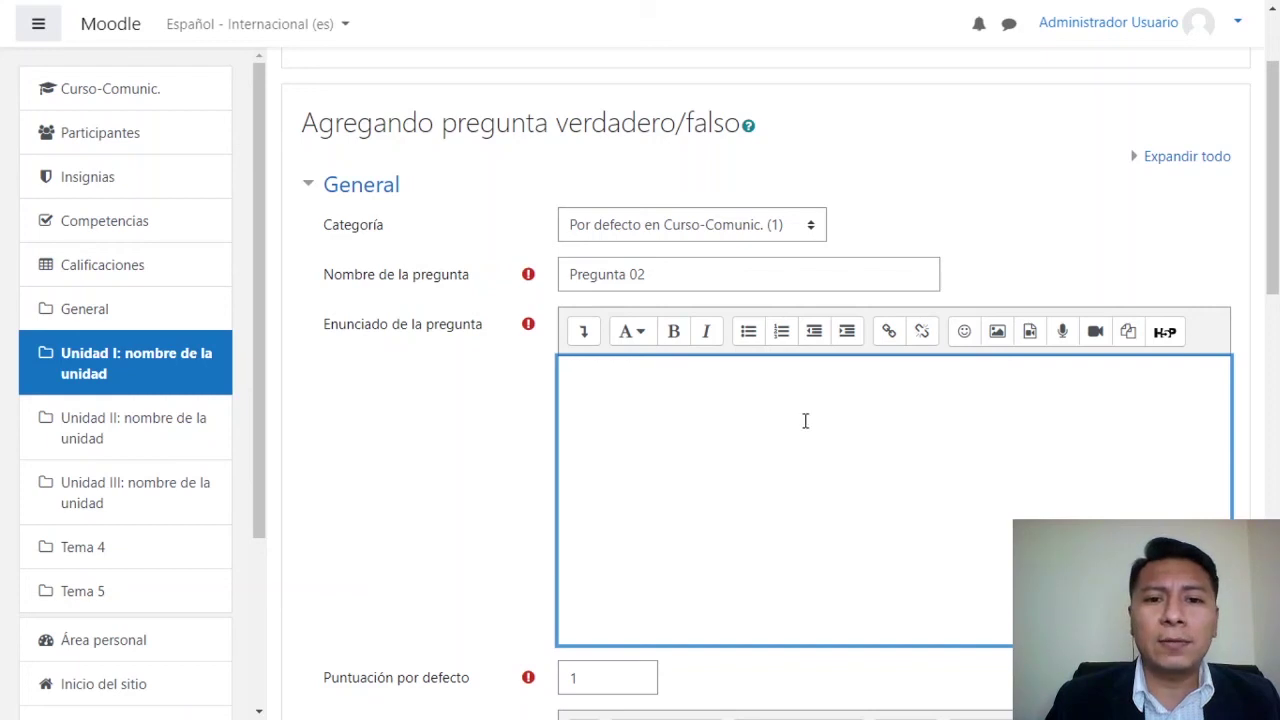
scroll(1275, 228, down, 1)
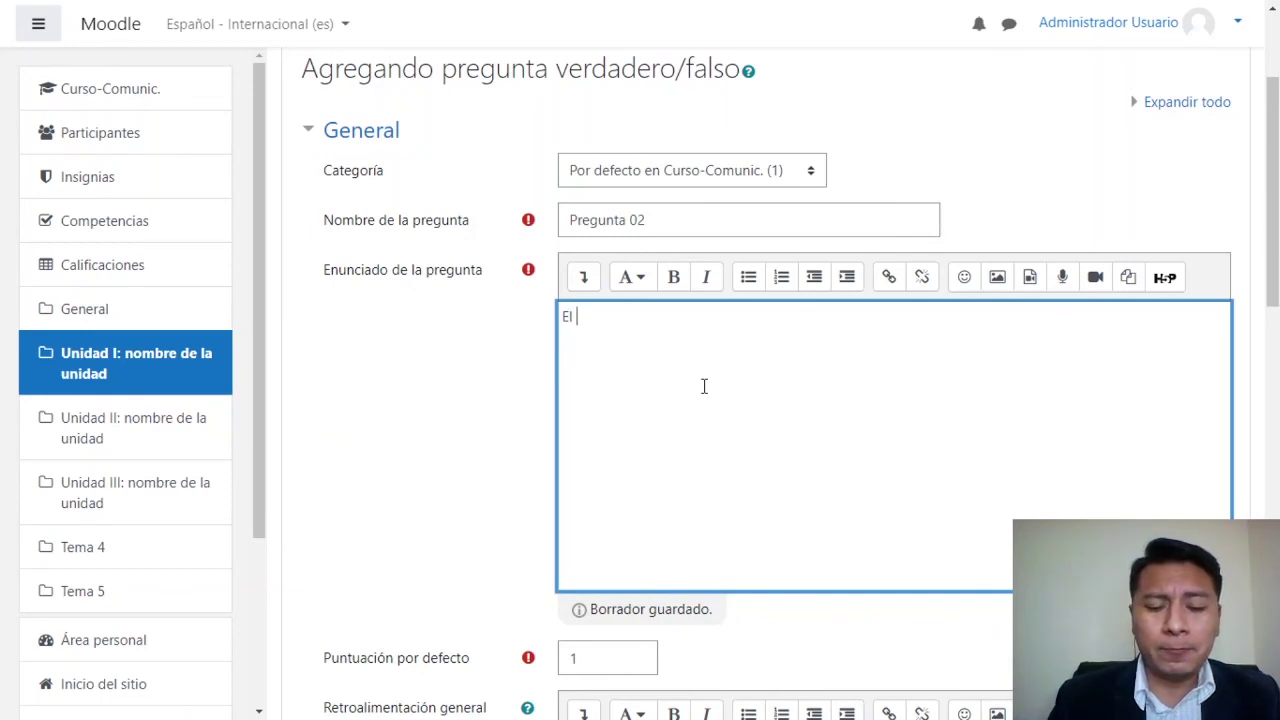
text(ve)
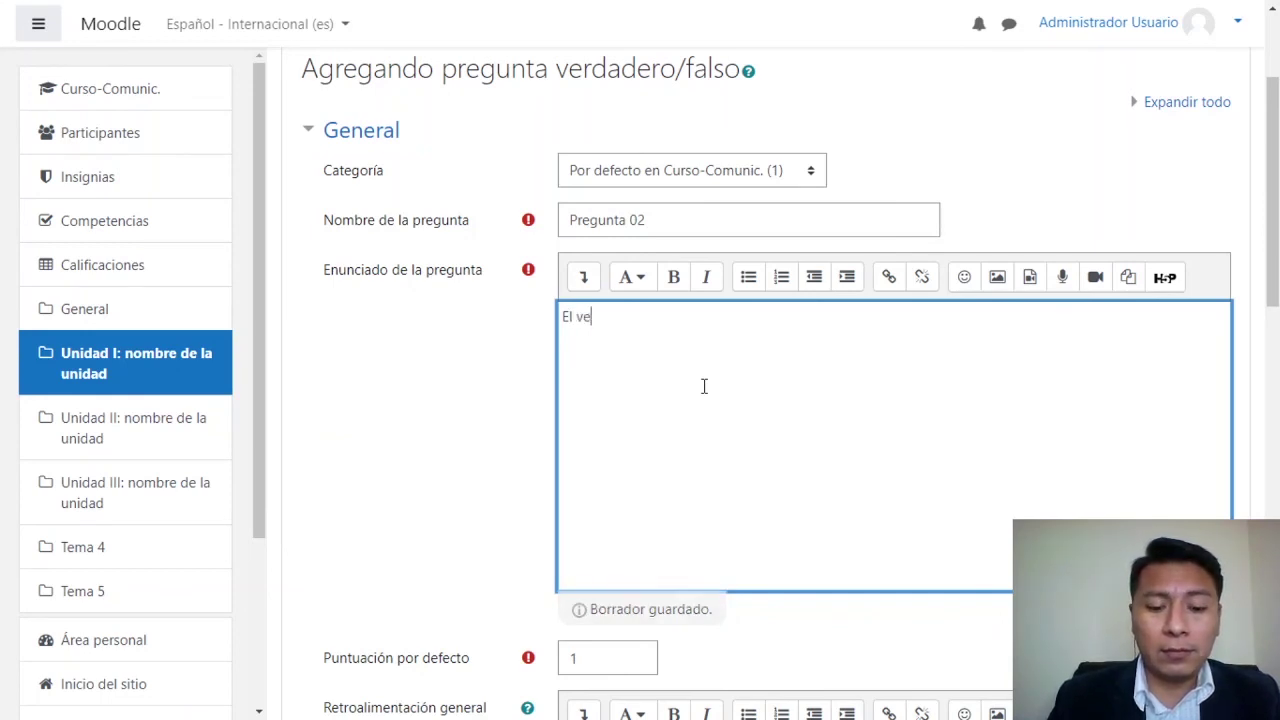
text(rbo es la )
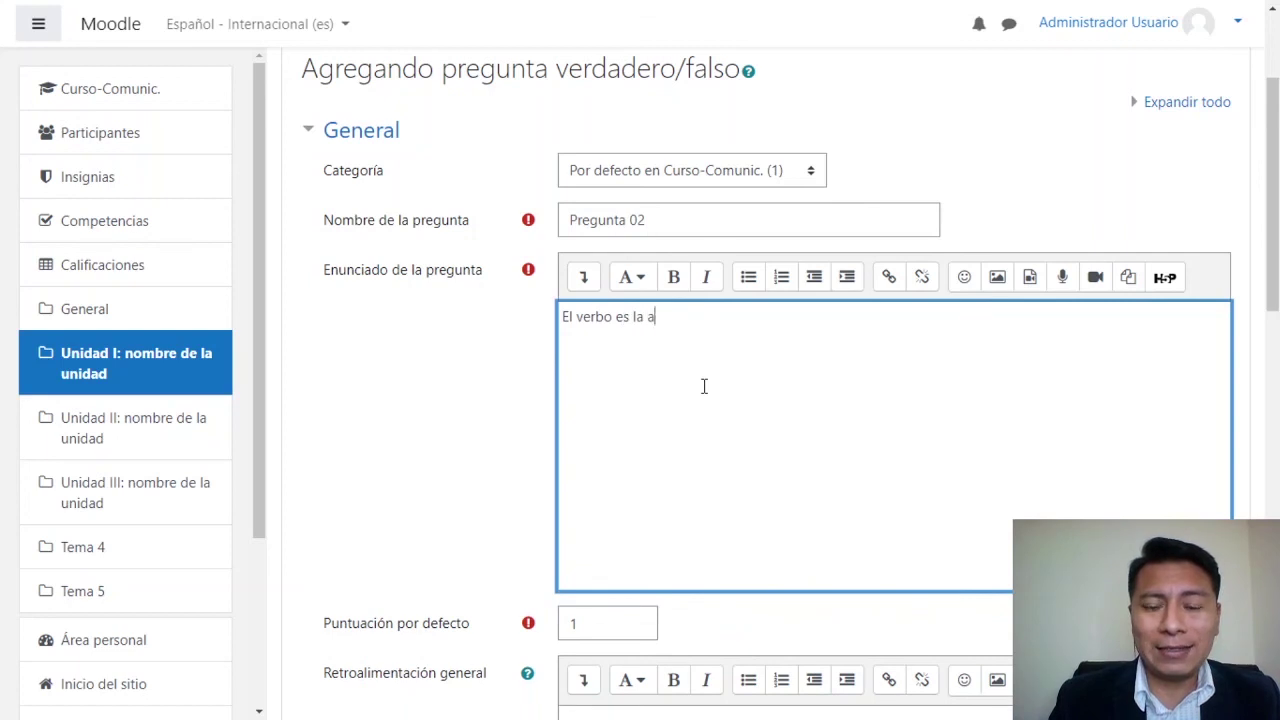
text(acción del predicado.)
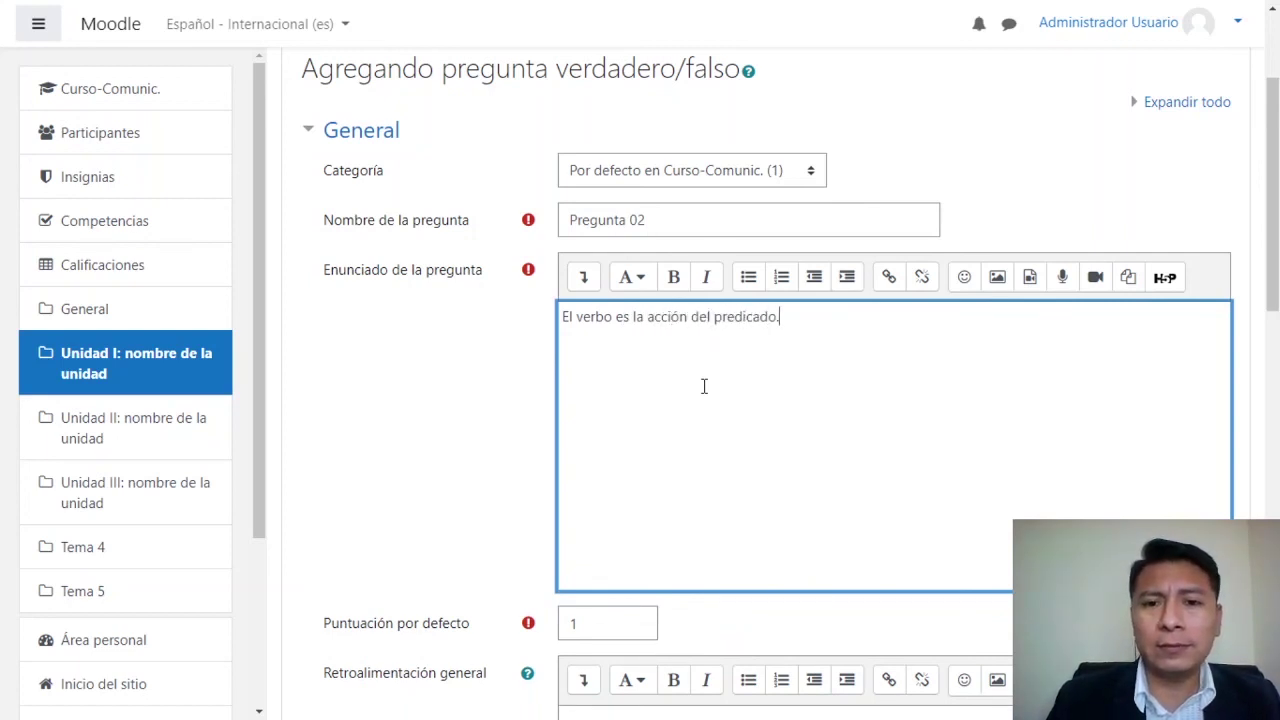
Replace the feedback for the answer 'Verdadero' with "¡Correcto!." and the feedback for 'Falso' with "¡Incorrecto!."
drag(1275, 233, 1277, 363)
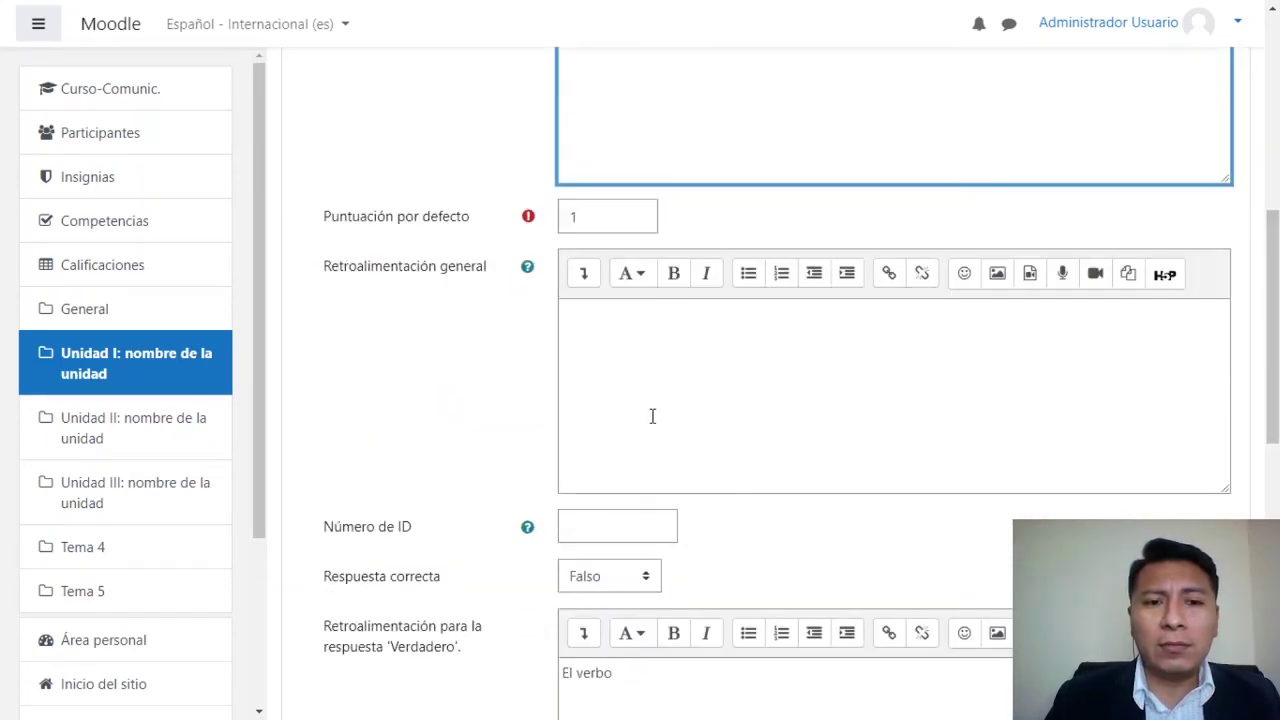
click(663, 369)
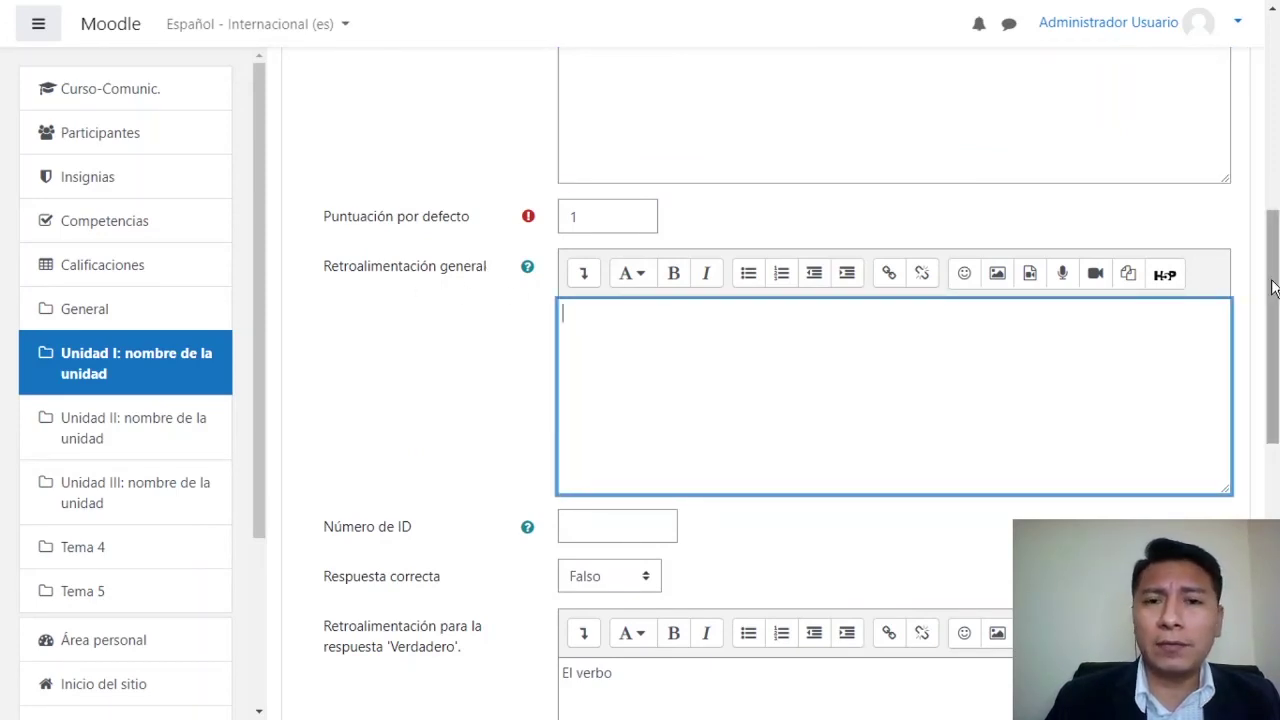
drag(1272, 288, 1275, 365)
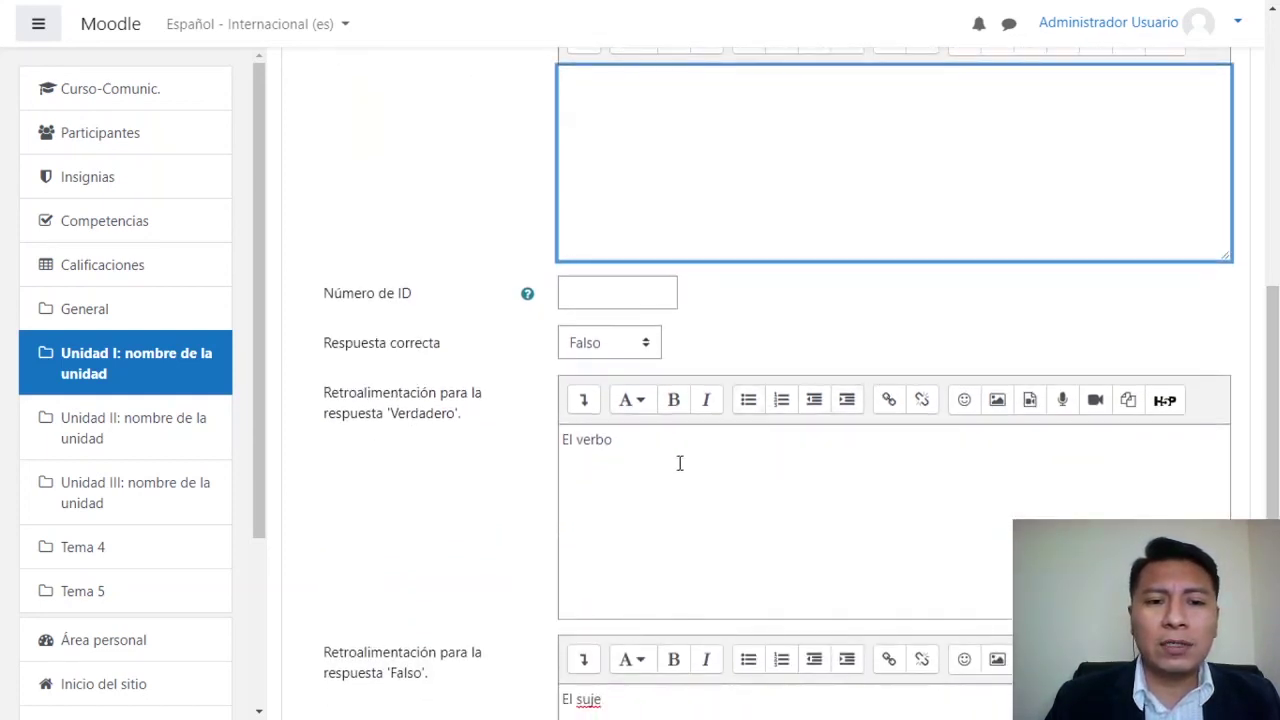
triple_click(610, 444)
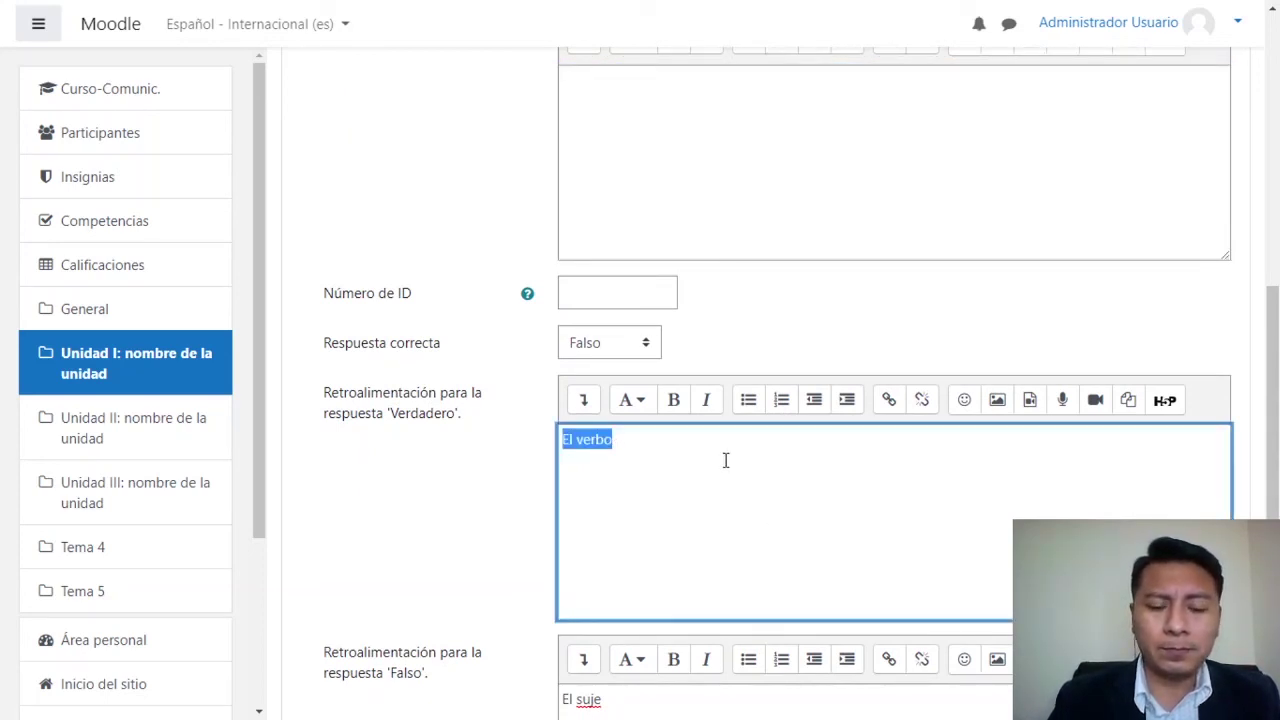
text(Correcto!)
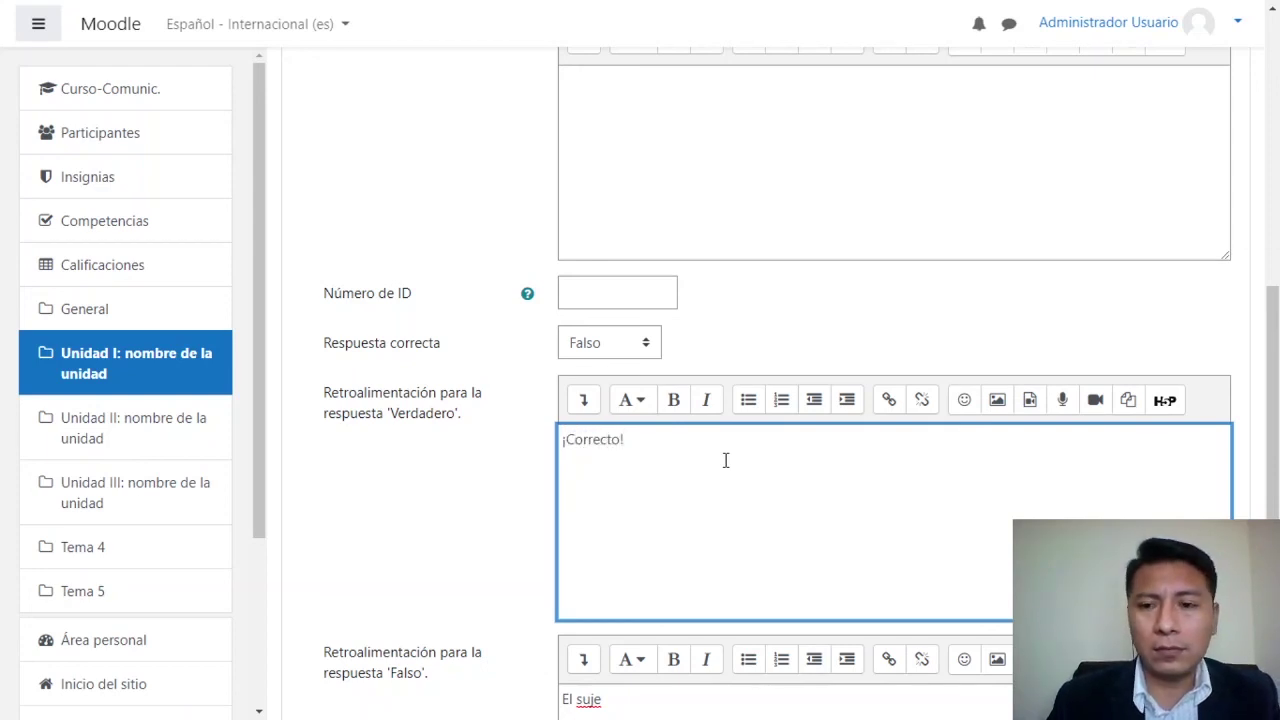
scroll(1274, 400, down, 1)
text(orrecto!)
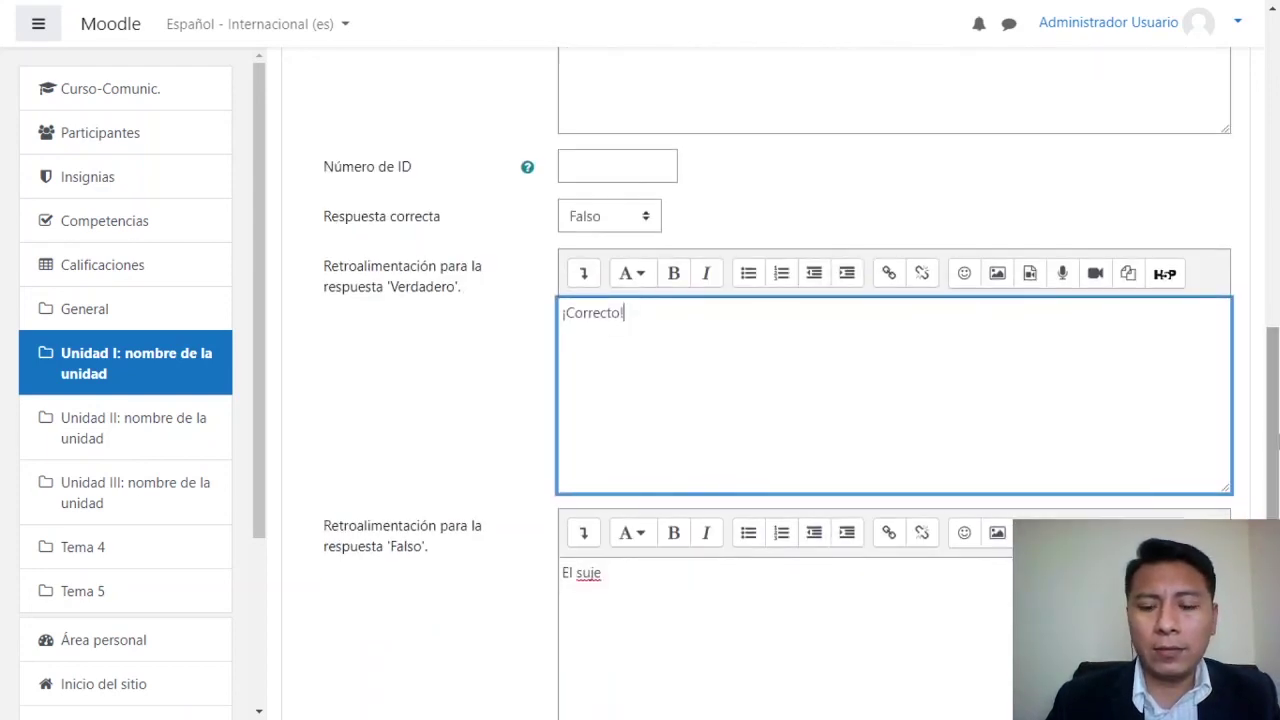
scroll(1274, 420, down, 1)
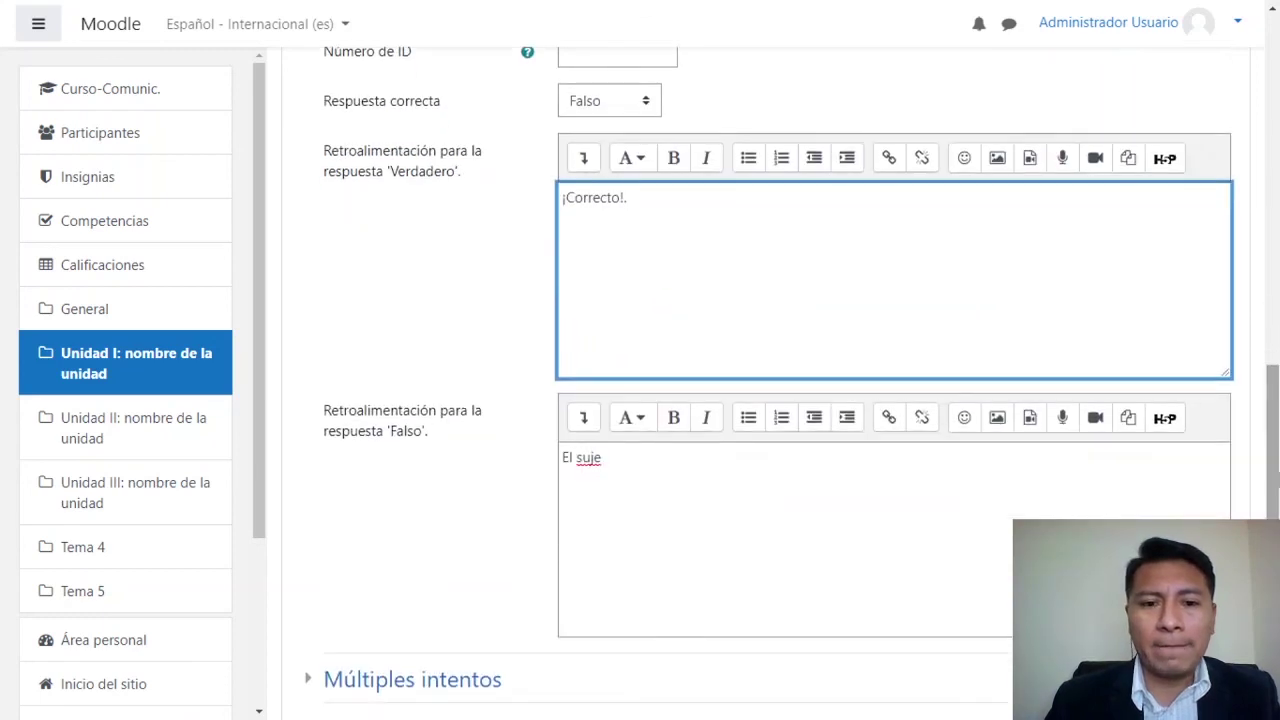
drag(697, 468, 518, 462)
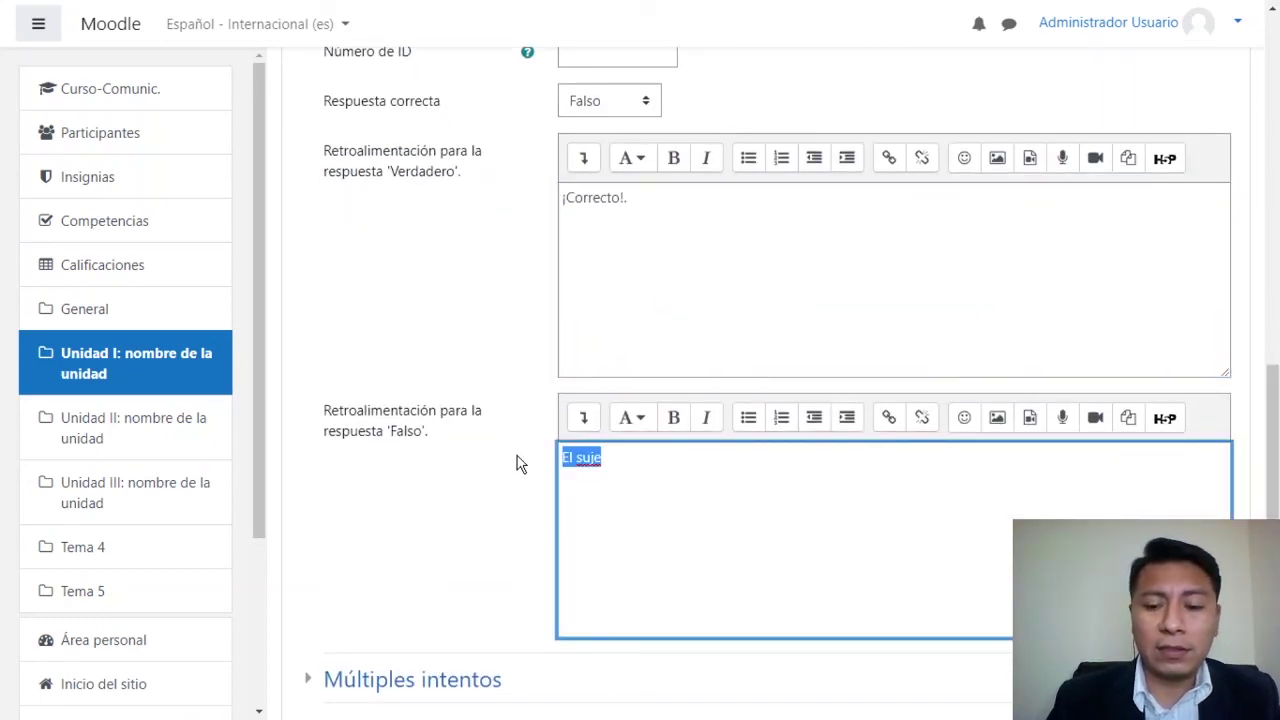
text(¡Incorrecto!.)
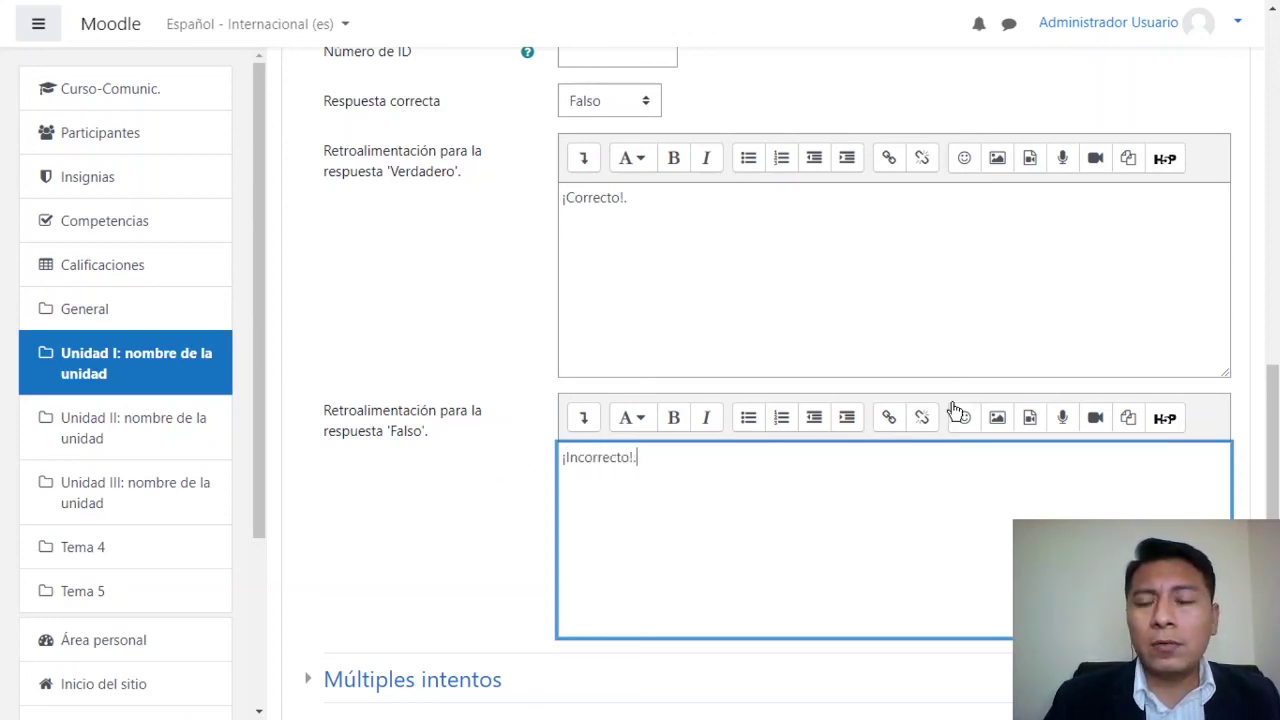
Set the correct answer of Pregunta 02 to Verdadero and save the question
scroll(1275, 427, up, 4)
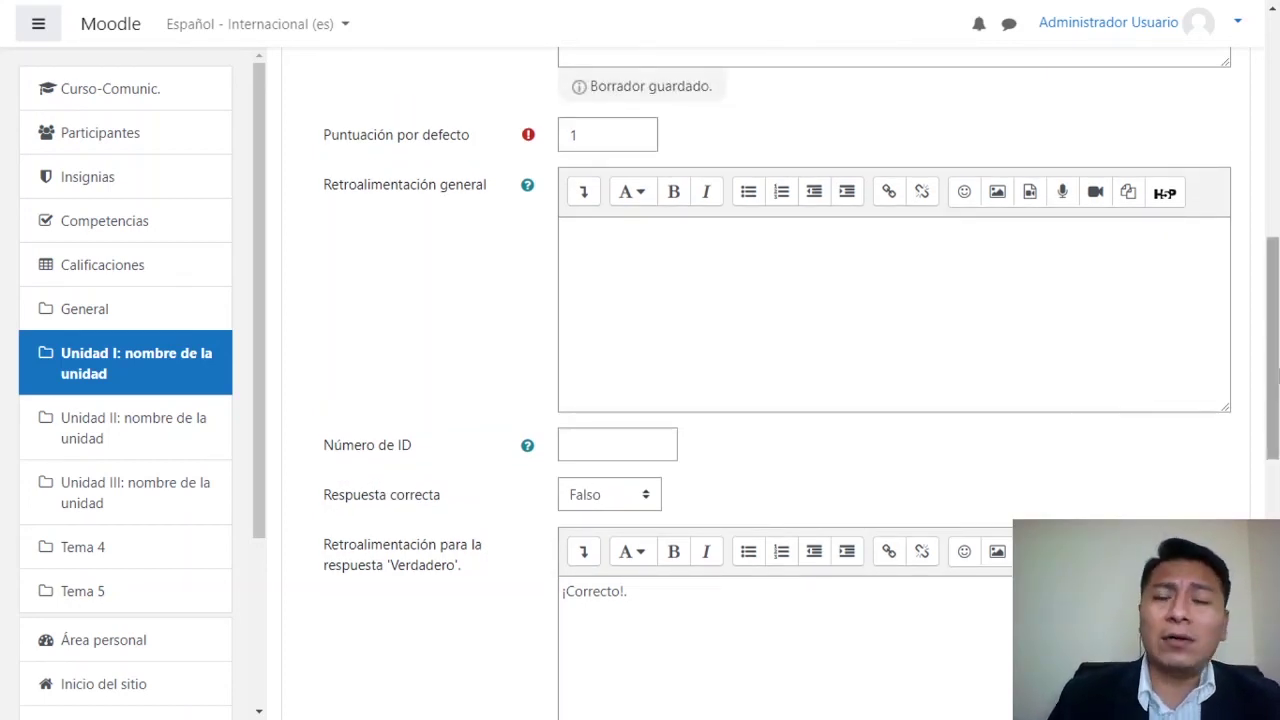
drag(1275, 373, 1270, 253)
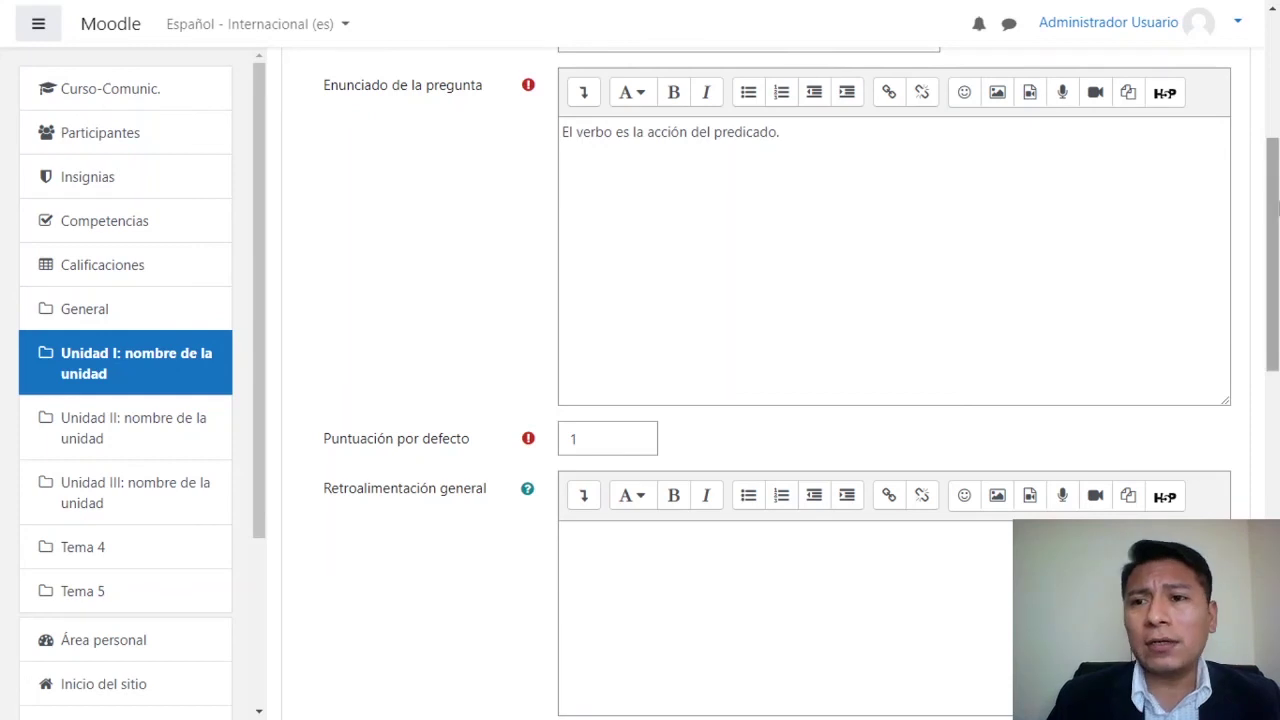
drag(1276, 207, 1275, 307)
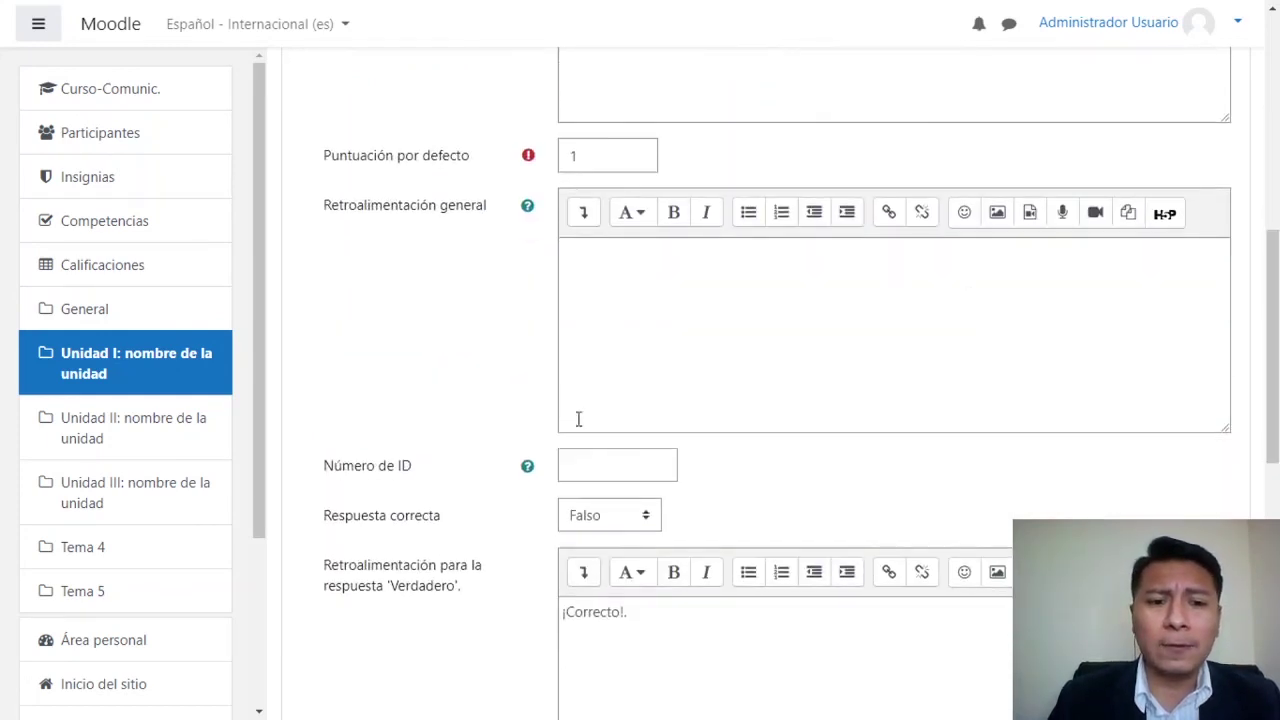
click(606, 523)
click(613, 564)
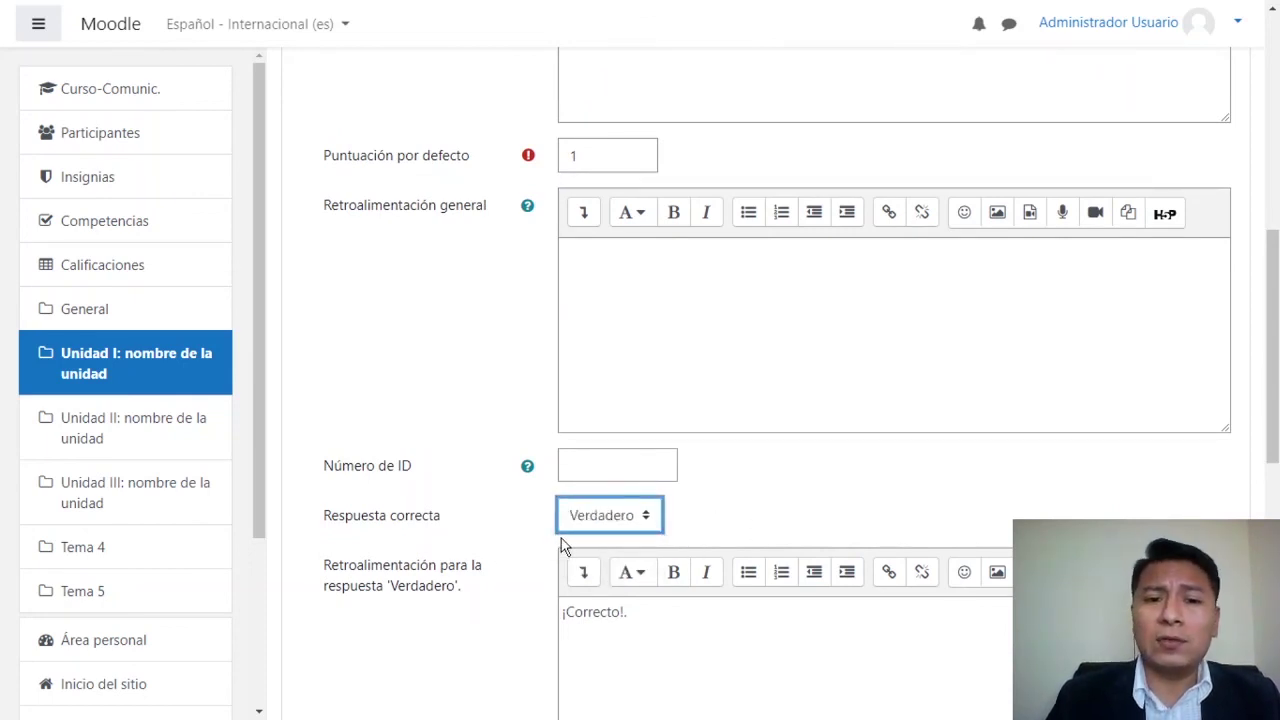
scroll(1276, 393, up, 3)
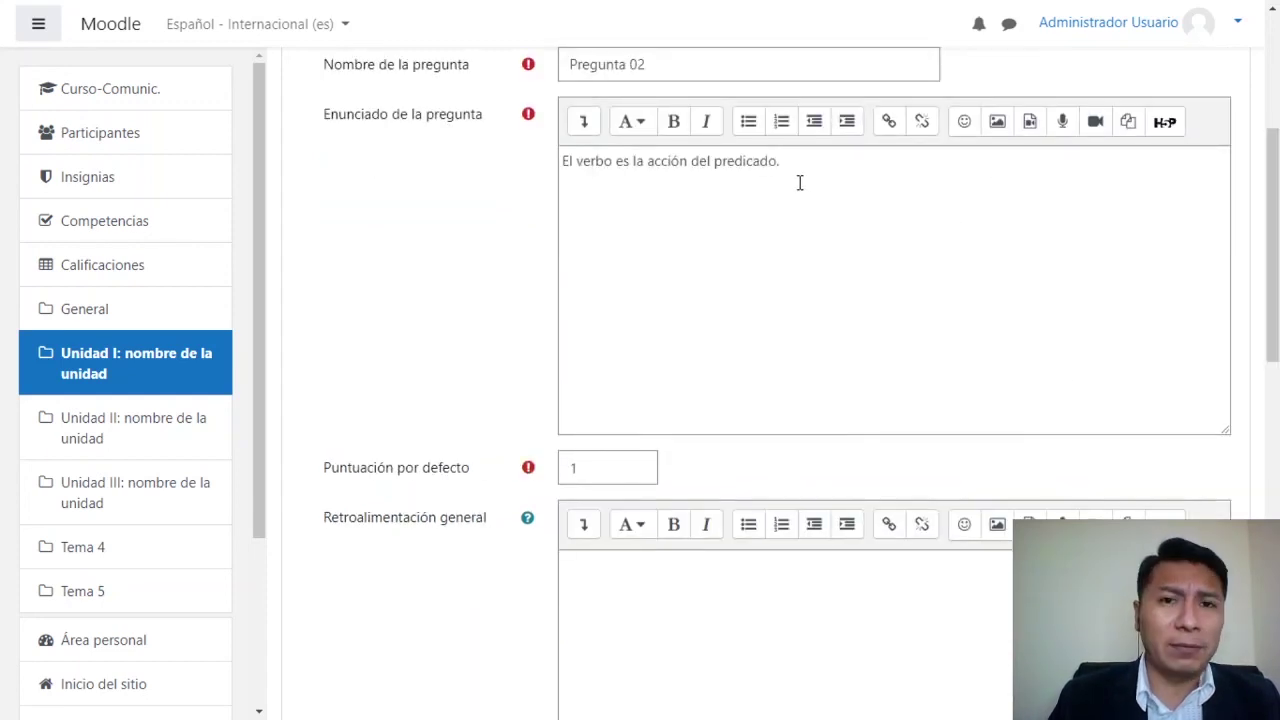
scroll(1274, 300, down, 3)
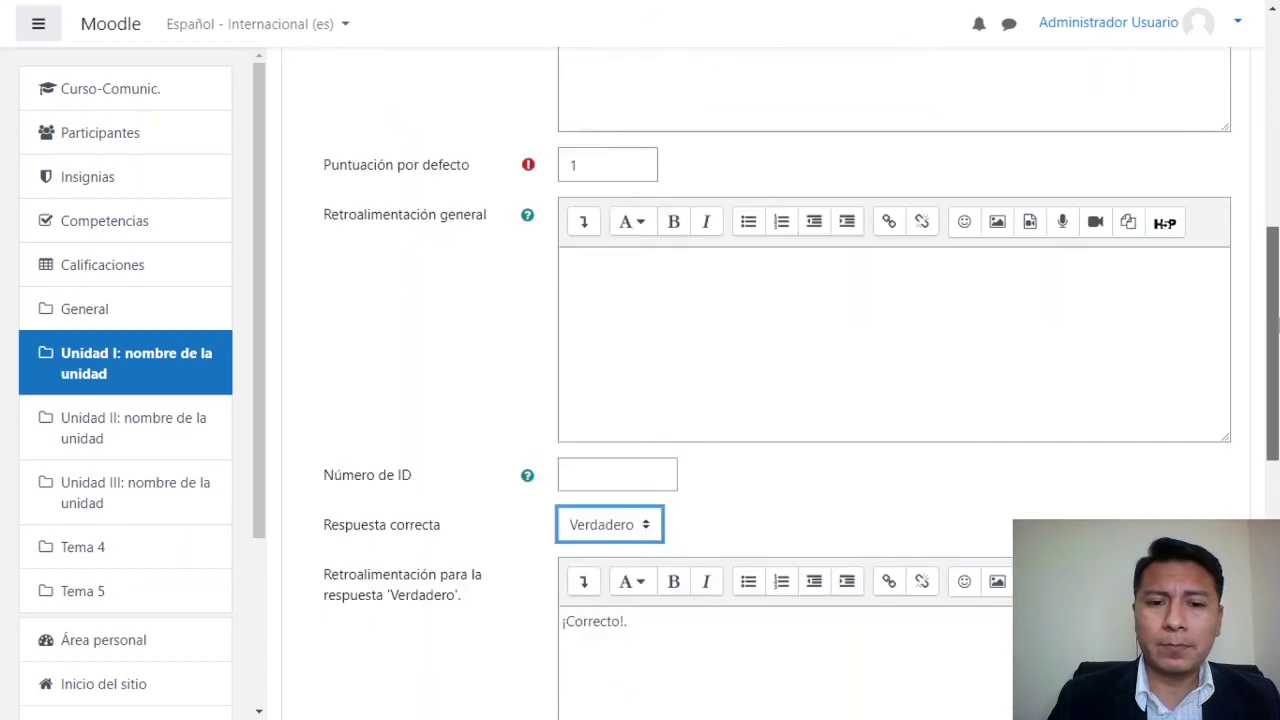
scroll(1274, 300, down, 6)
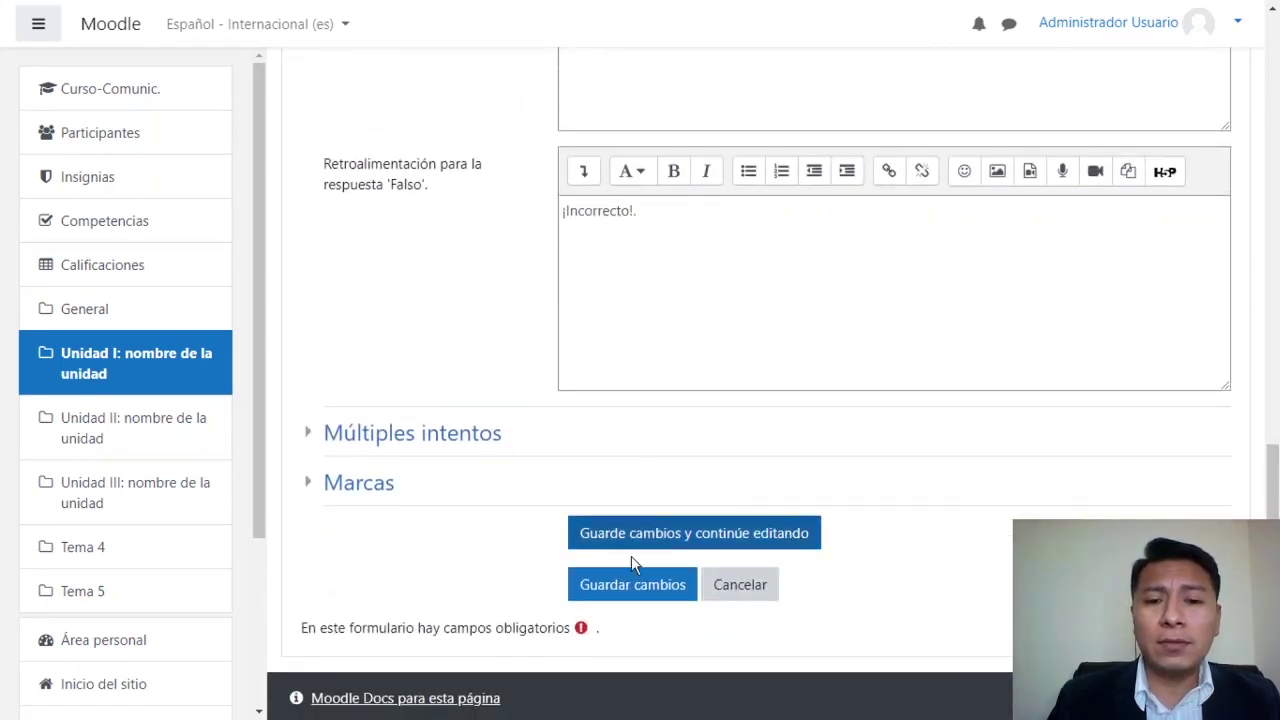
click(638, 586)
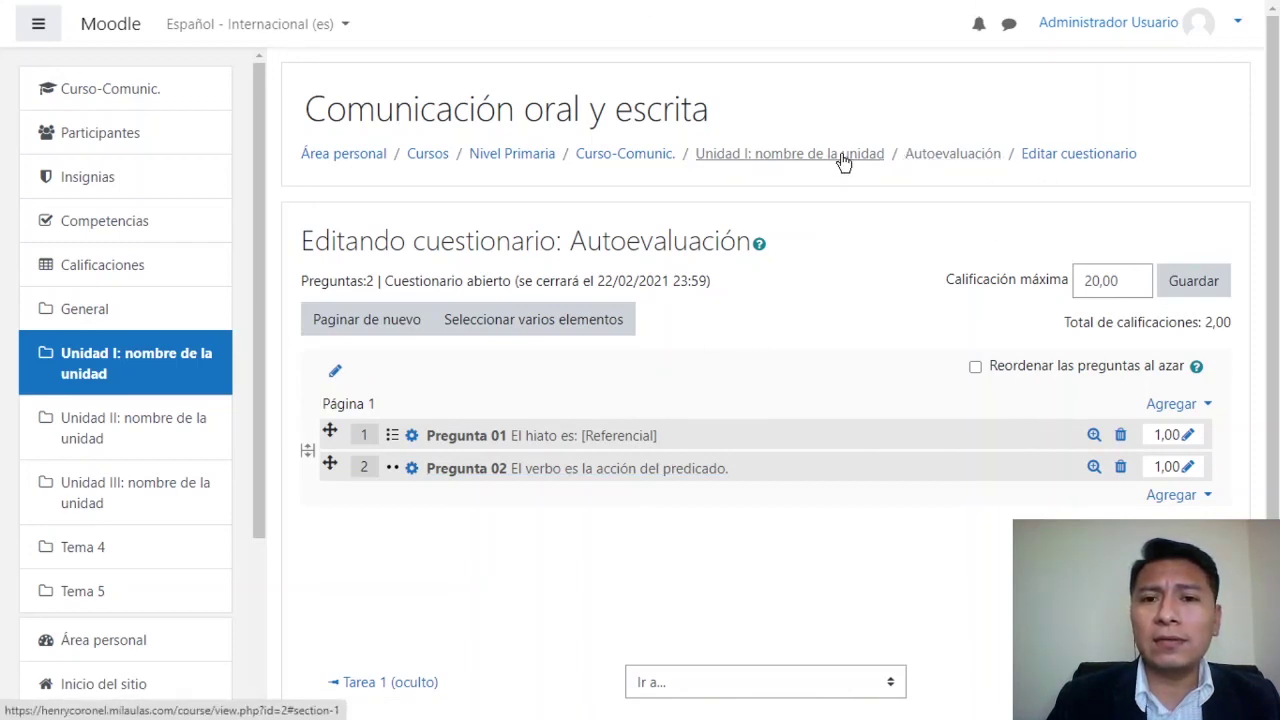
Return to the Autoevaluación questionnaire's main page and start a timed preview attempt
click(963, 158)
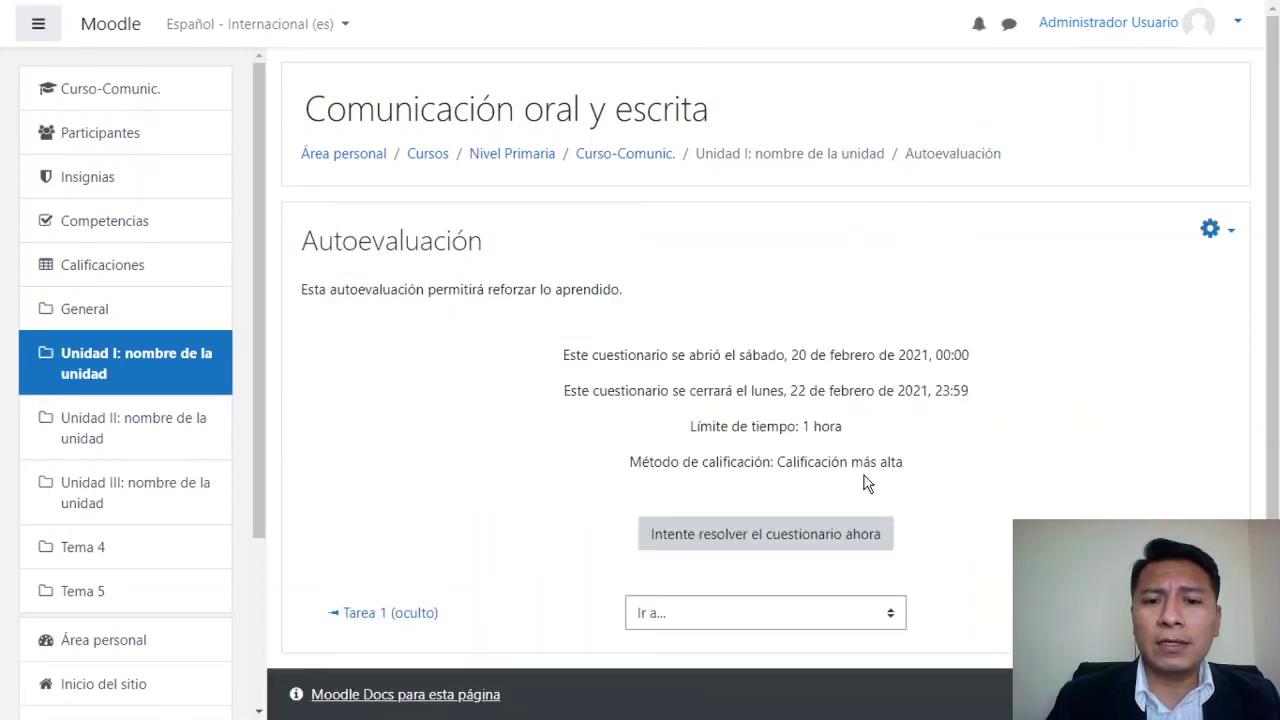
click(775, 542)
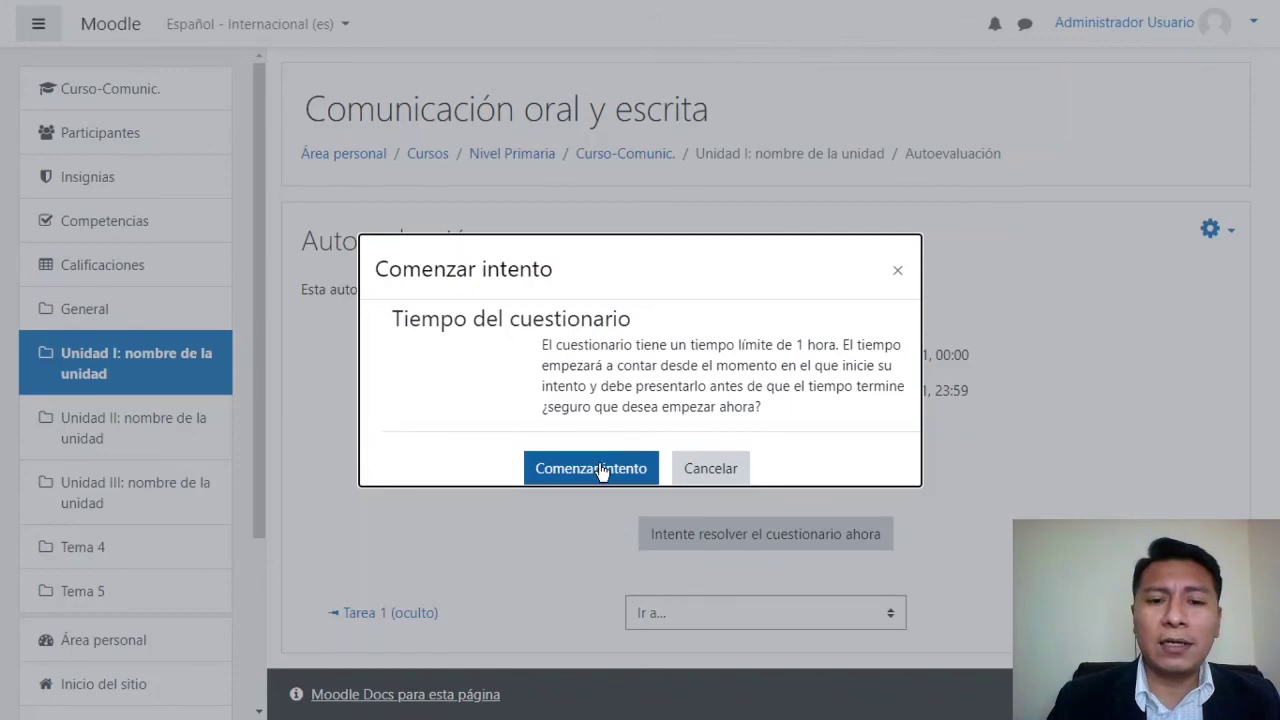
click(599, 467)
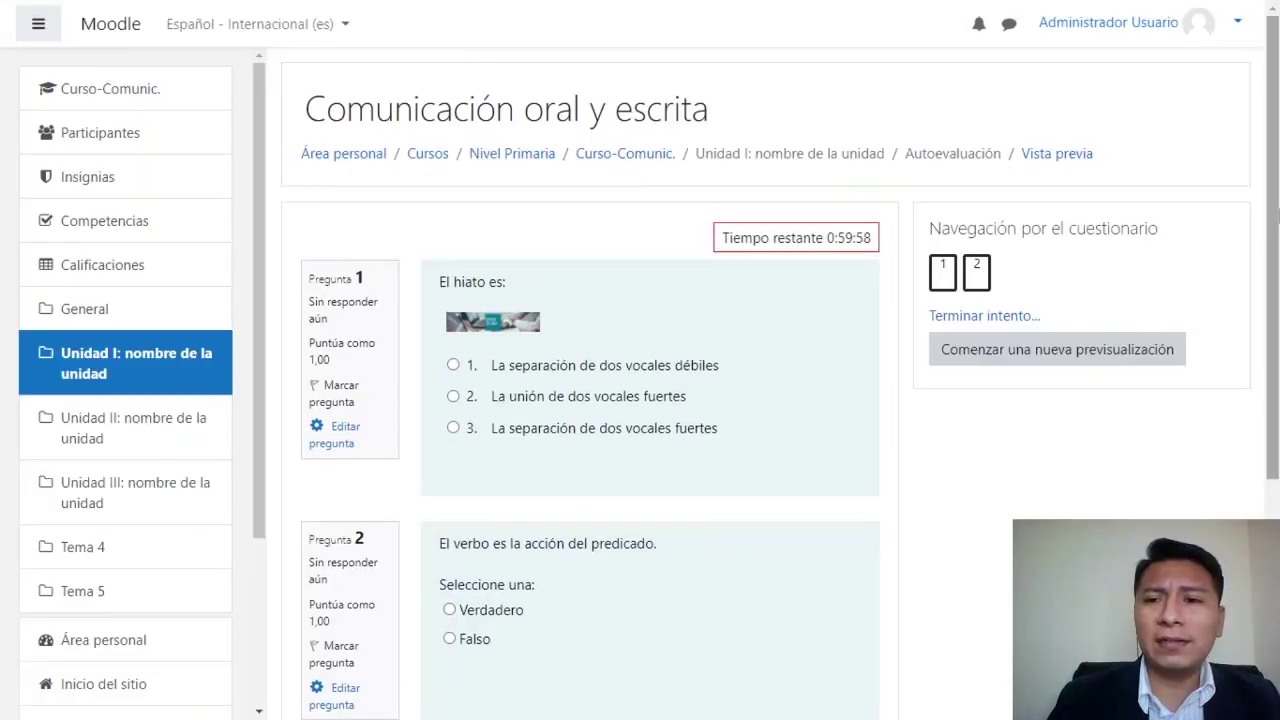
Answer question 2 with "Verdadero" and question 1 with "La unión de dos vocales fuertes"
scroll(678, 240, down, 1)
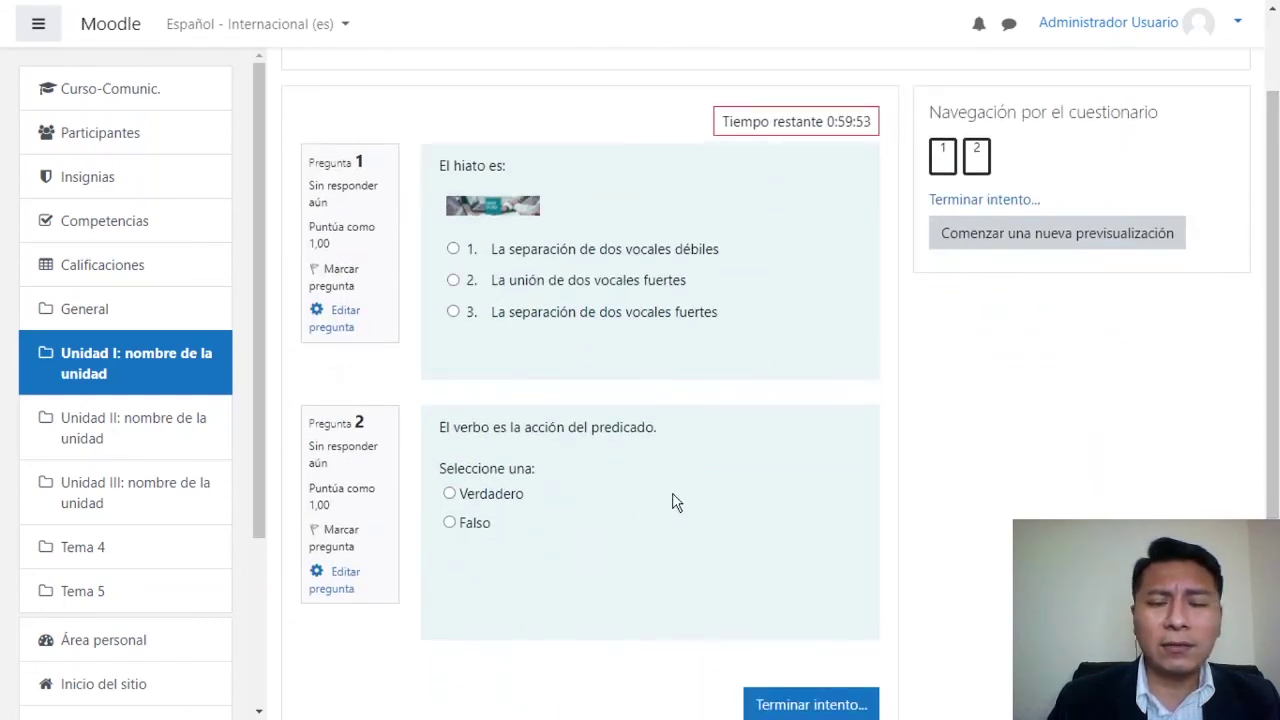
scroll(822, 279, down, 1)
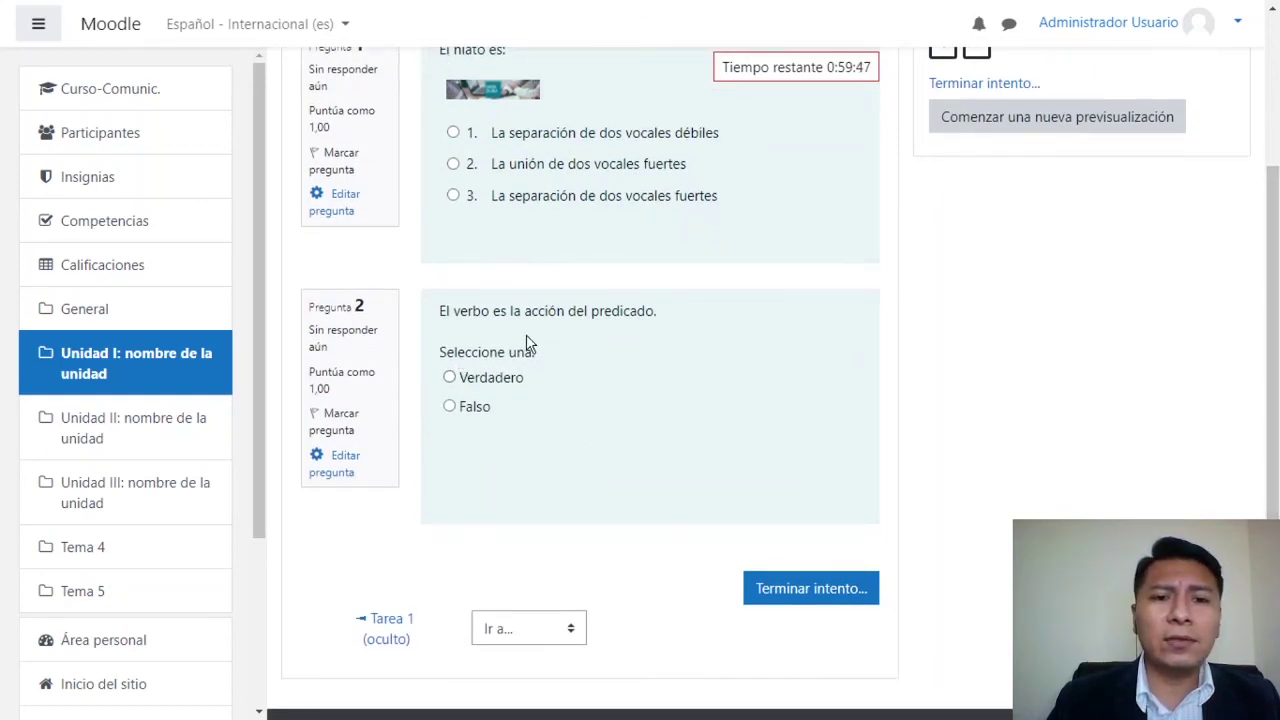
click(449, 377)
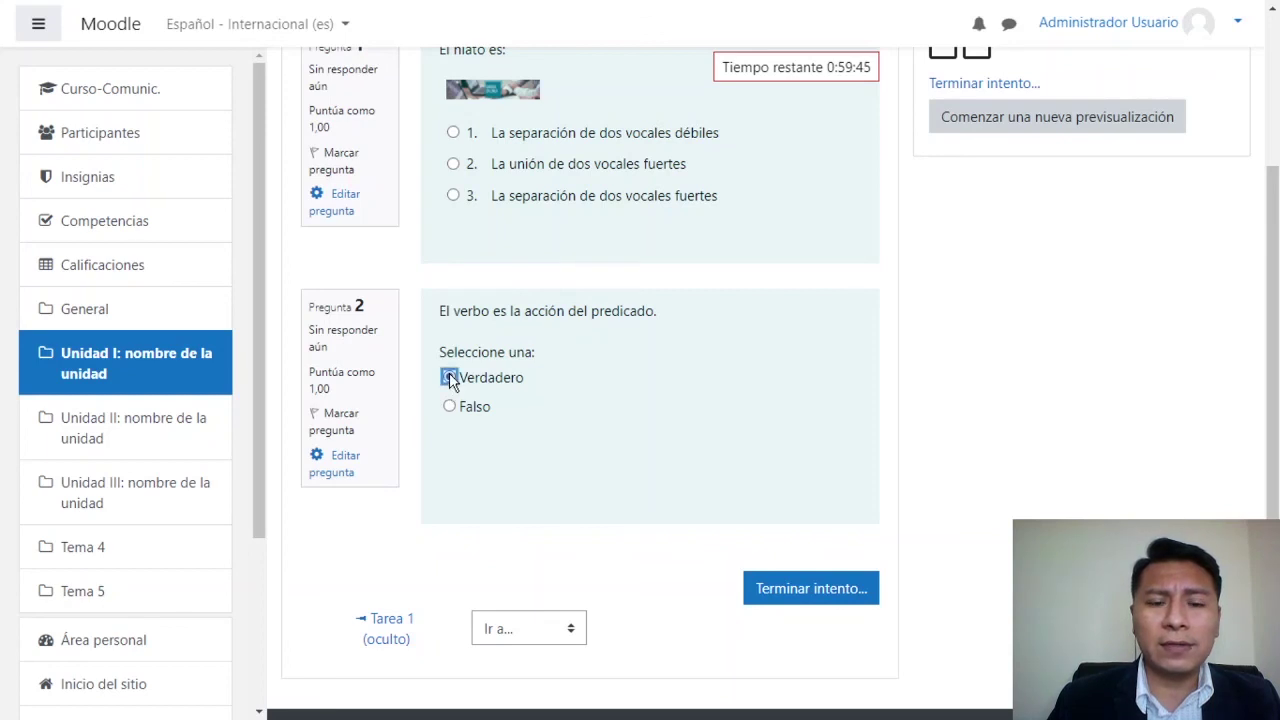
click(454, 164)
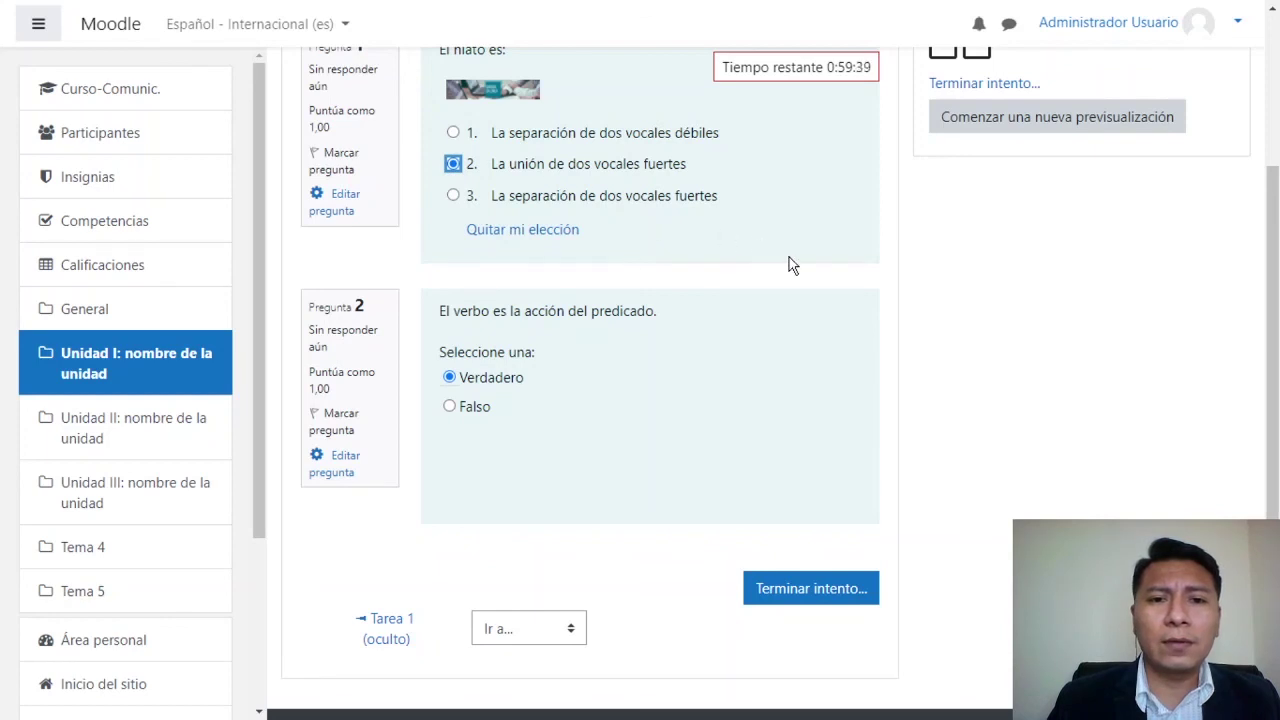
Finish the attempt, submit all answers with confirmation, and check the grade and feedback in the review
scroll(1276, 374, down, 2)
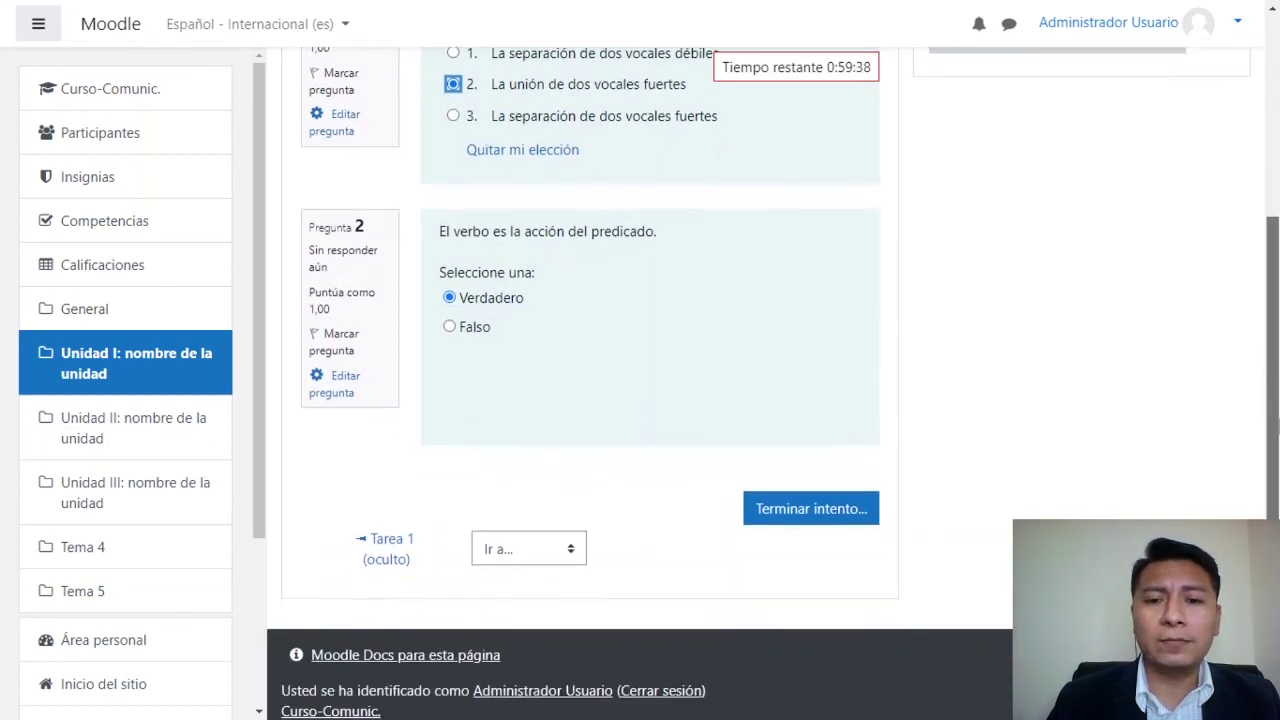
click(840, 507)
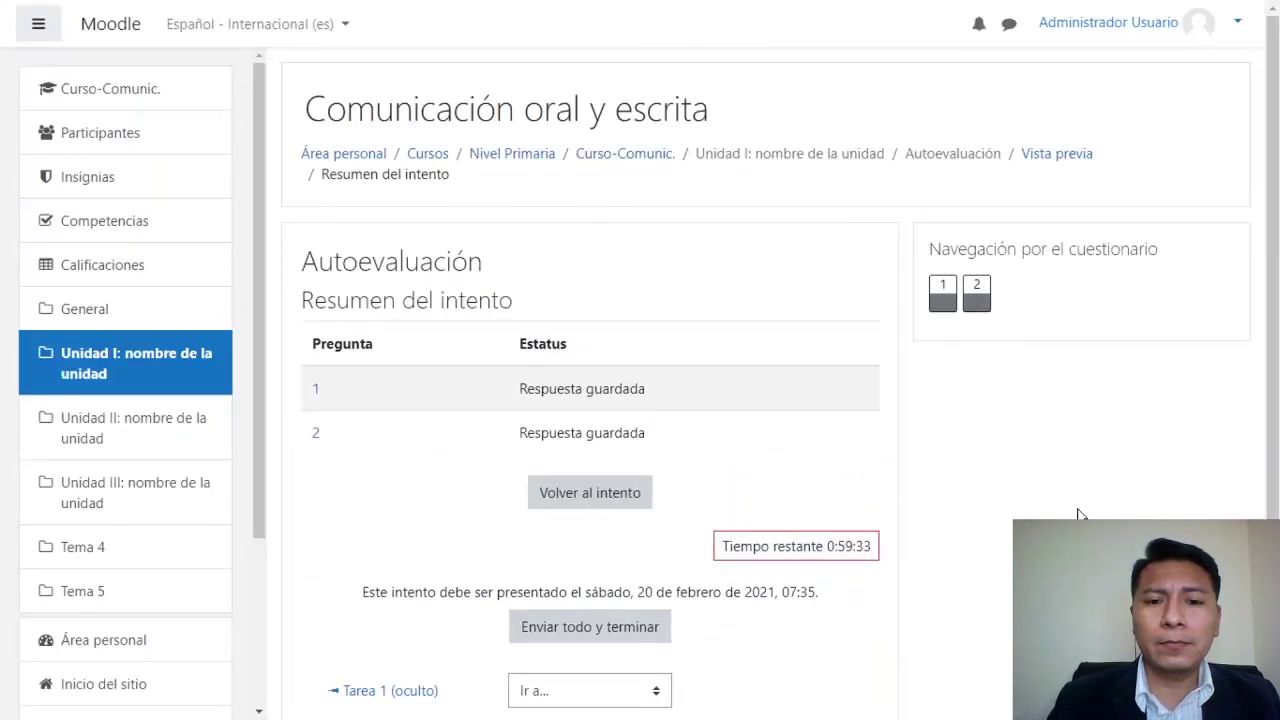
scroll(1274, 390, down, 3)
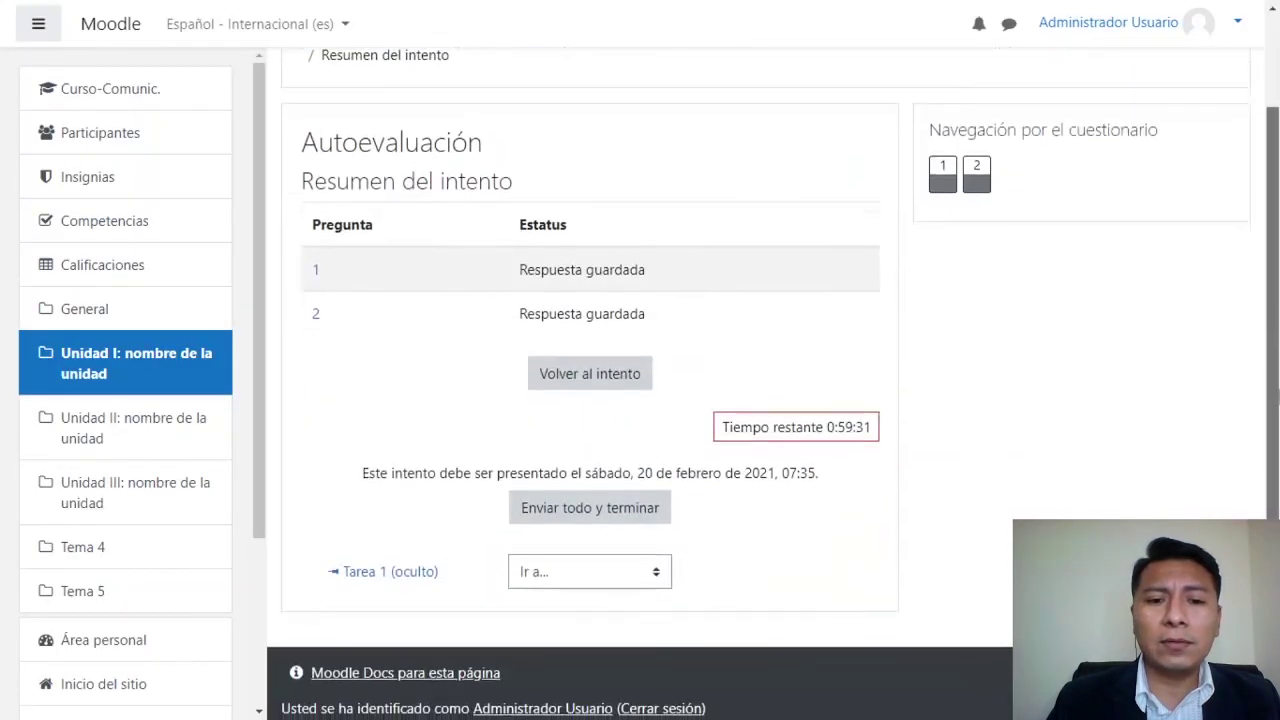
click(616, 486)
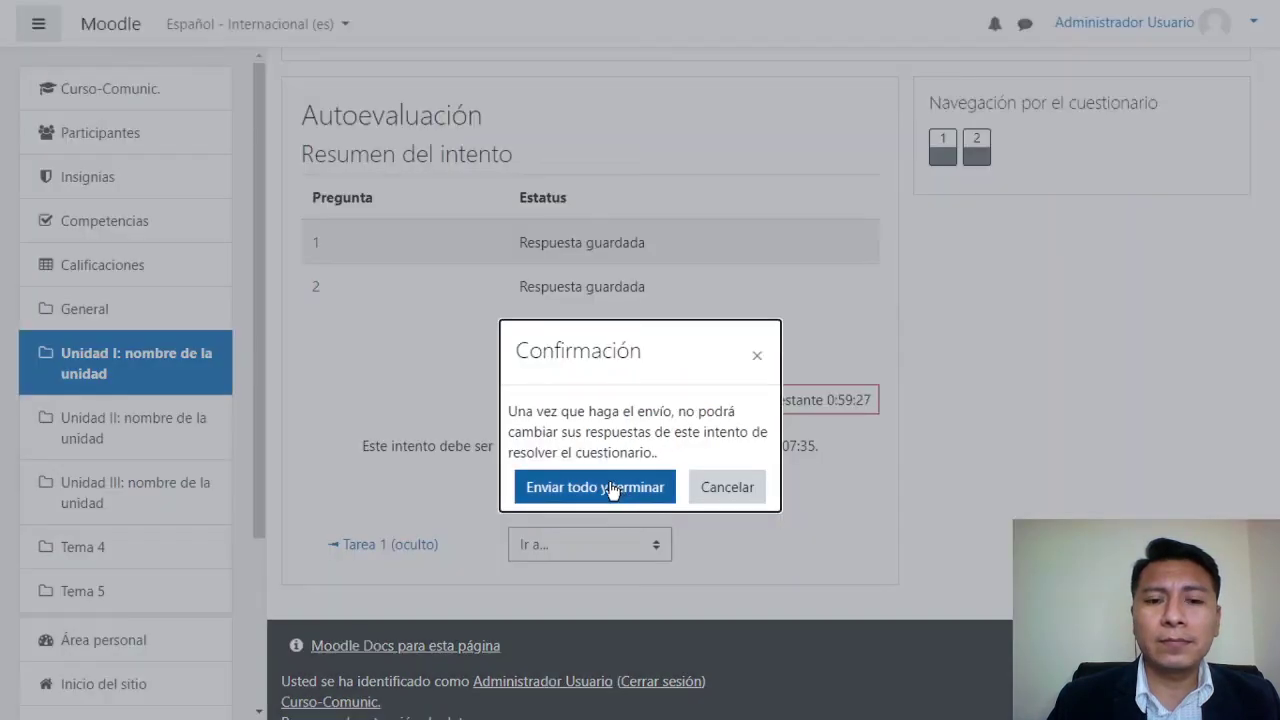
click(610, 490)
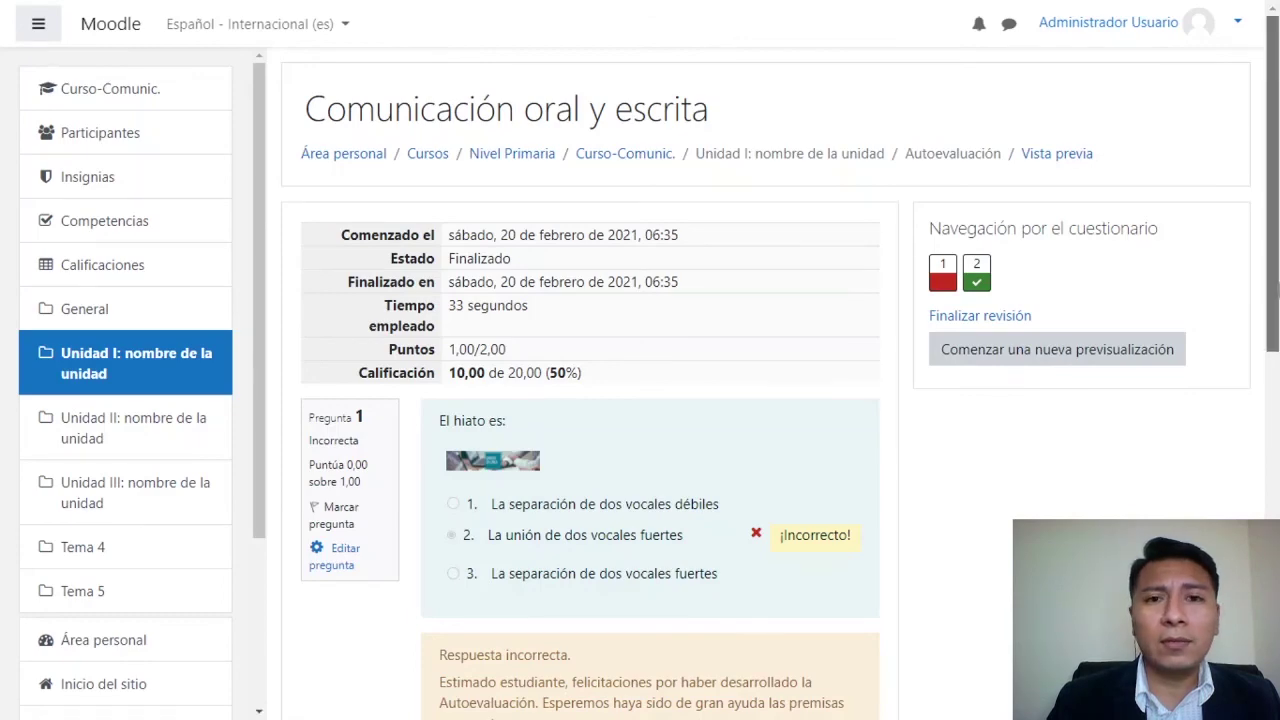
scroll(910, 413, down, 1)
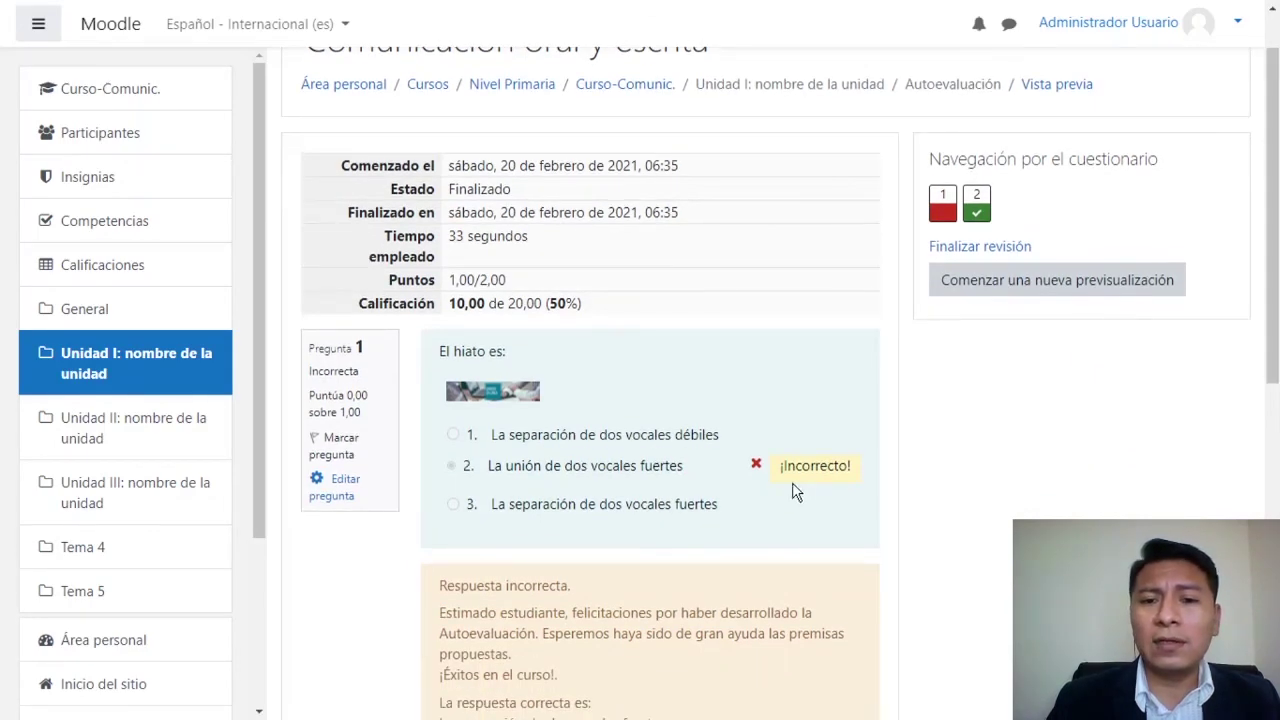
drag(1274, 295, 1275, 258)
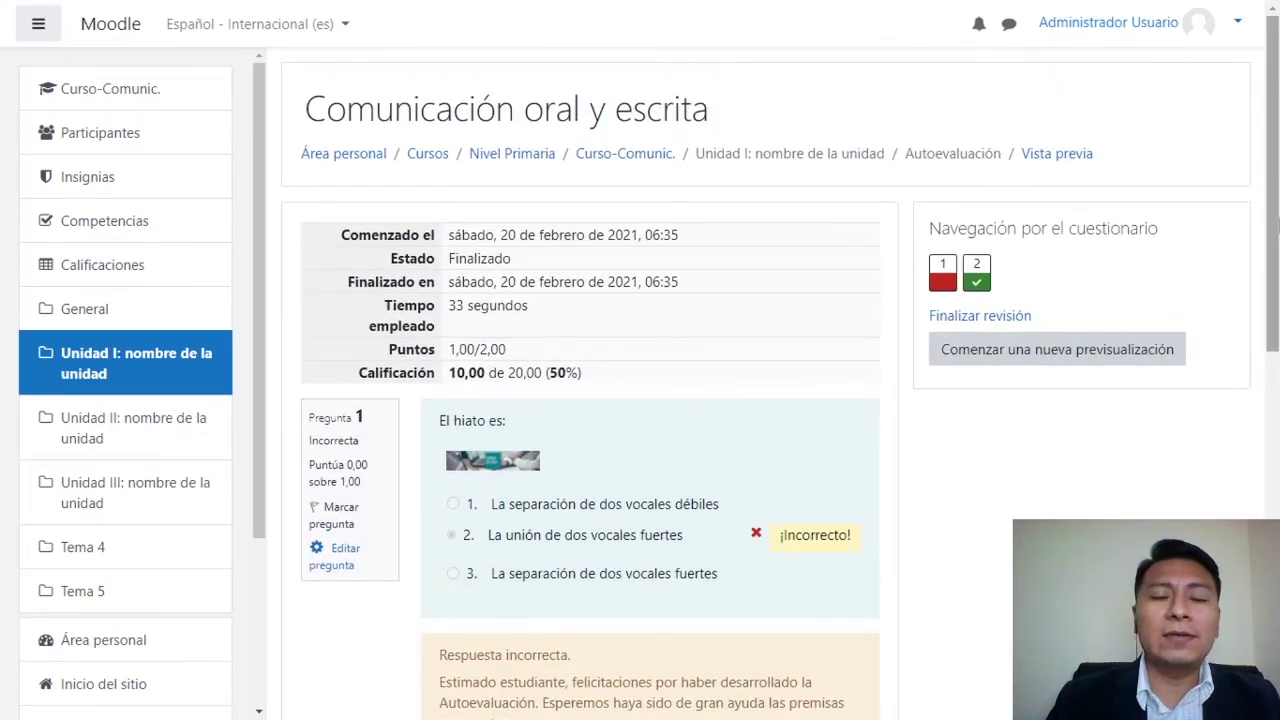